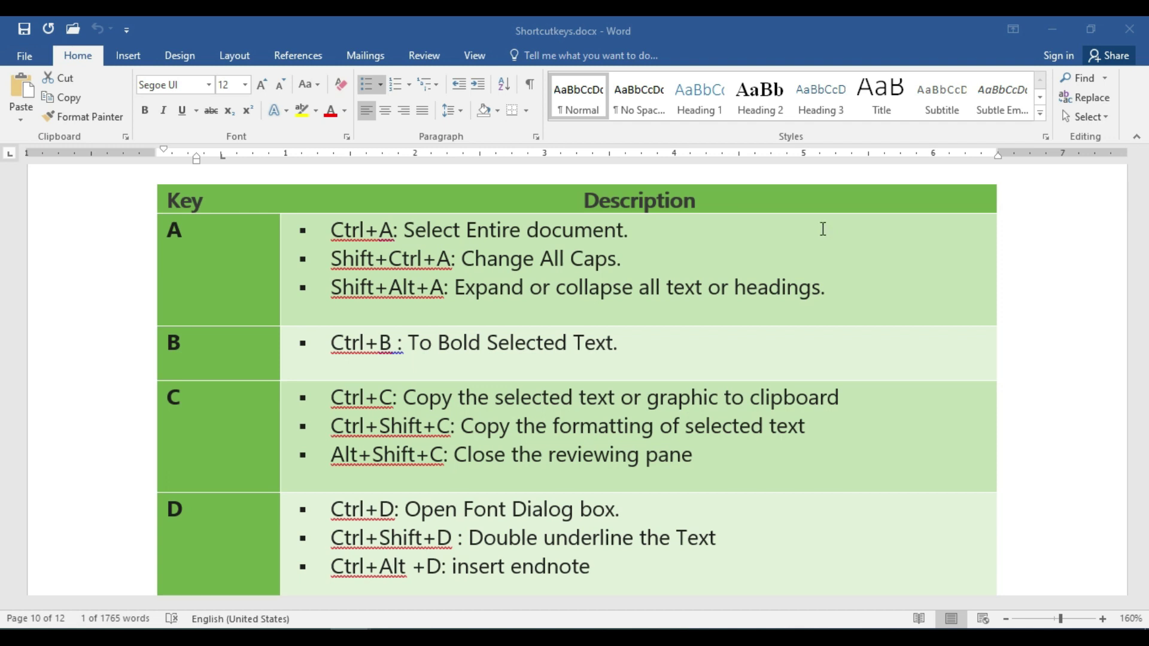
Step: Select the entire contents of the Shortcutkeys document, look through the selection, and switch to Document1
key("ctrl+a")
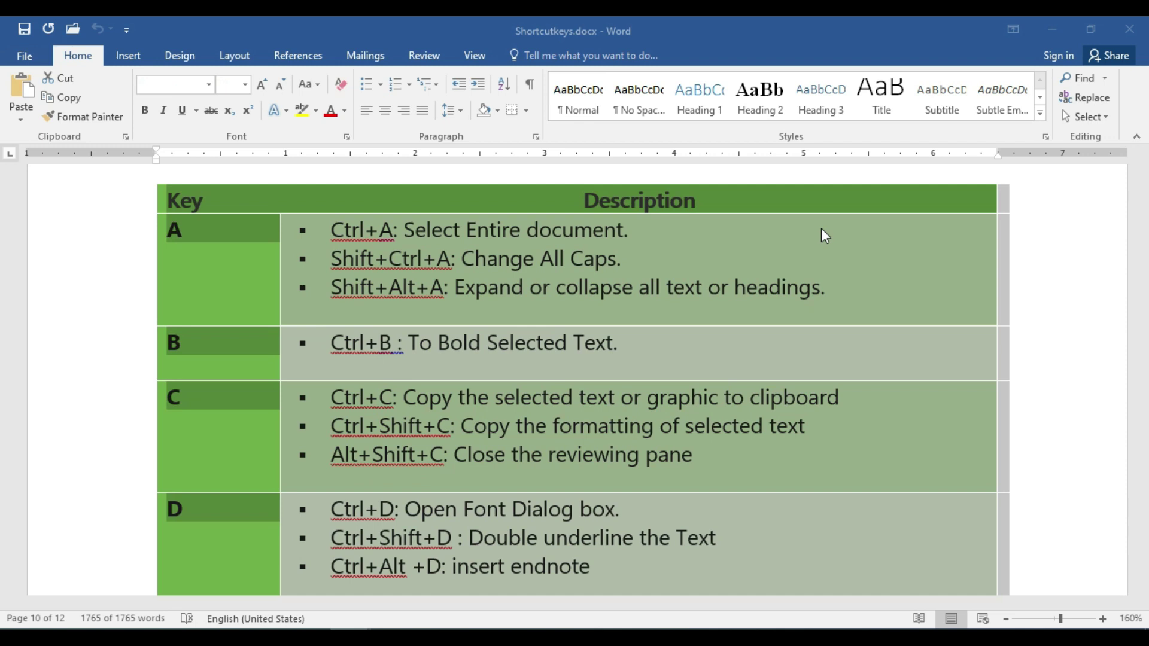
scroll(854, 288, "down", 10)
scroll(854, 288, "up", 5)
scroll(855, 288, "down", 5)
scroll(854, 288, "up", 10)
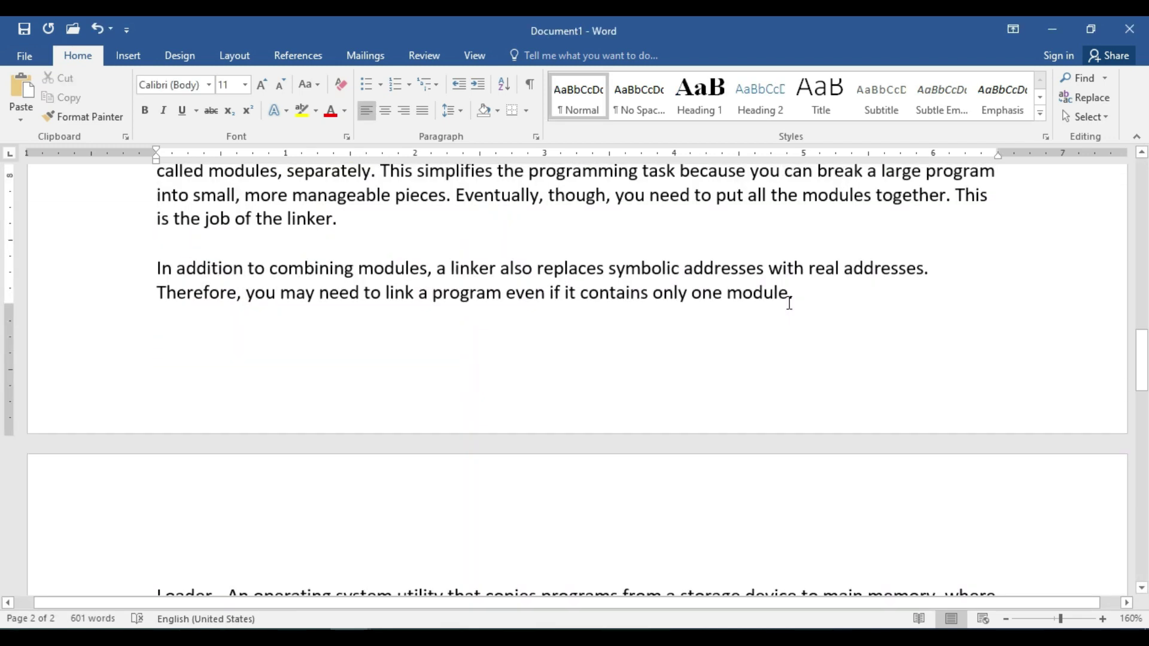
Step: Select all the text in Document1 starting from the Compiler paragraph and review the selection across the pages
scroll(788, 302, "up", 15)
left_click(772, 355)
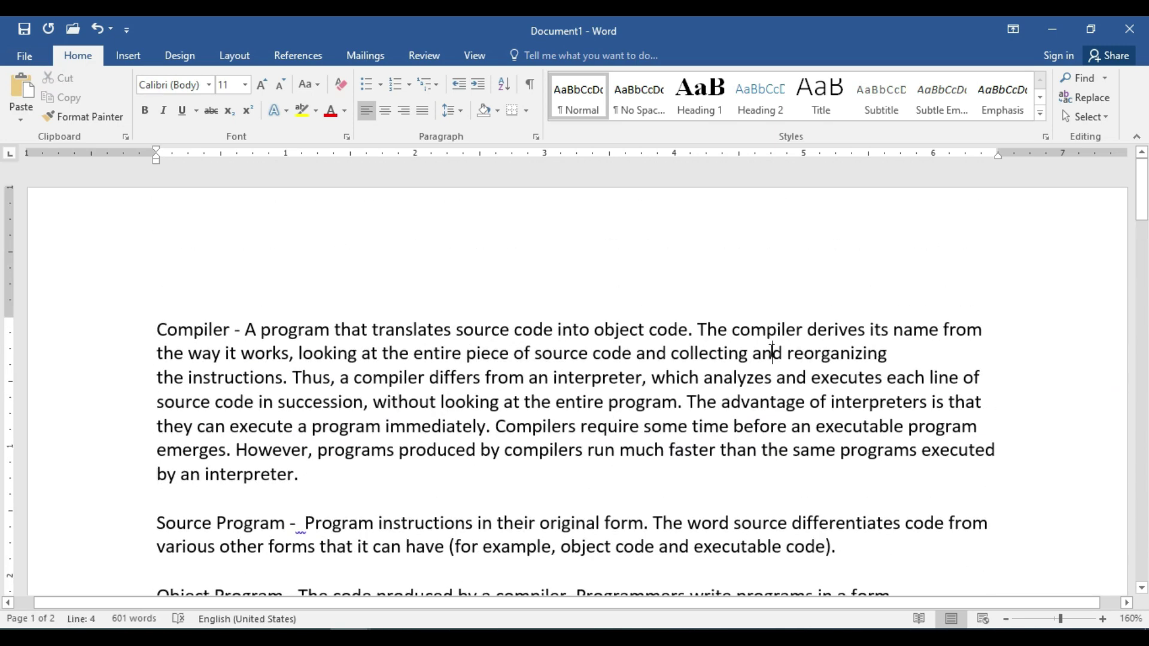
key("ctrl+a")
scroll(770, 353, "down", 10)
scroll(770, 353, "up", 8)
scroll(770, 353, "up", 4)
Step: Clear the selection, select the whole document from the page margin, review it, and deselect the text
left_click(542, 403)
triple_click(52, 427)
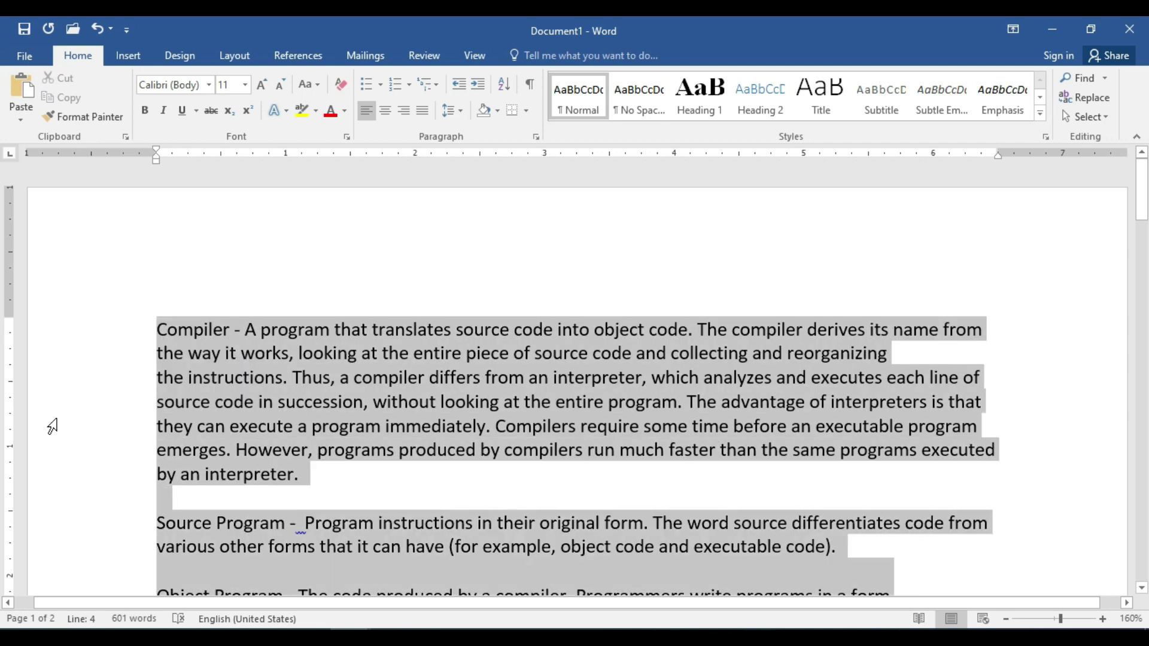
scroll(446, 446, "down", 20)
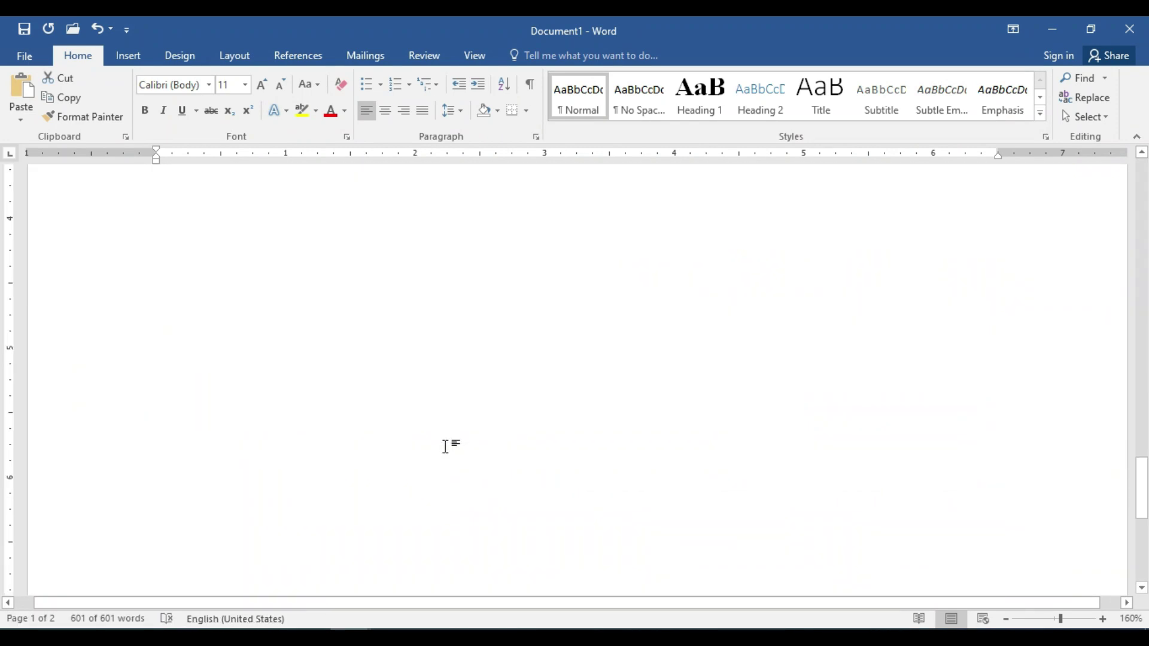
scroll(445, 445, "up", 20)
scroll(446, 446, "up", 3)
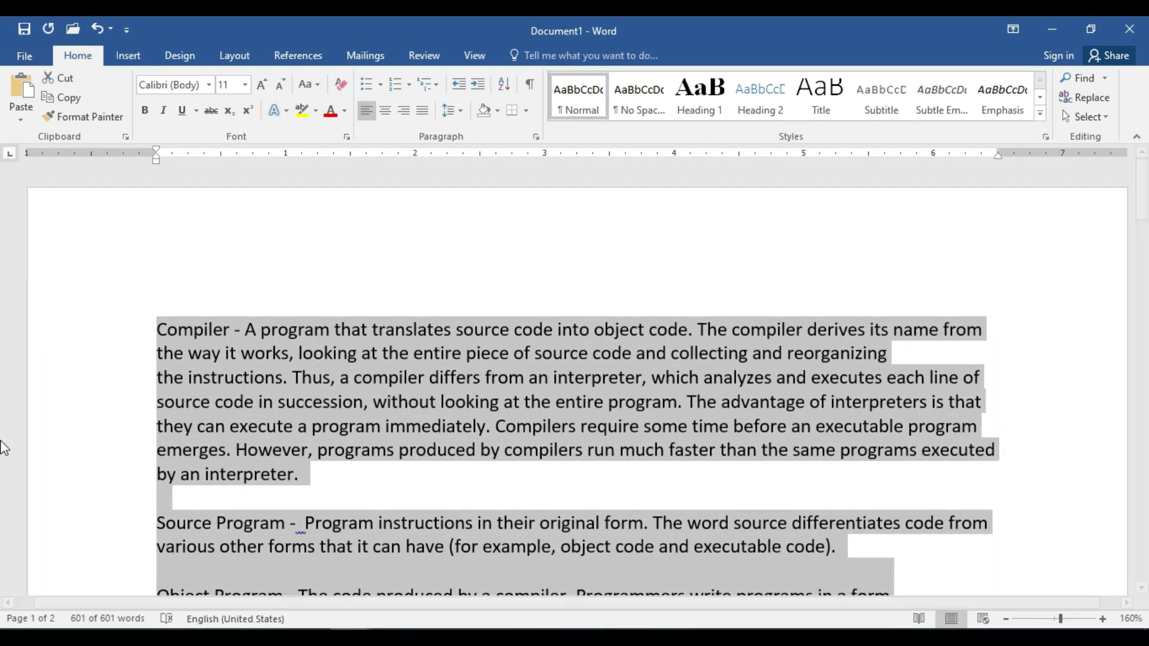
left_click(68, 412)
double_click(65, 419)
double_click(65, 419)
left_click(486, 429)
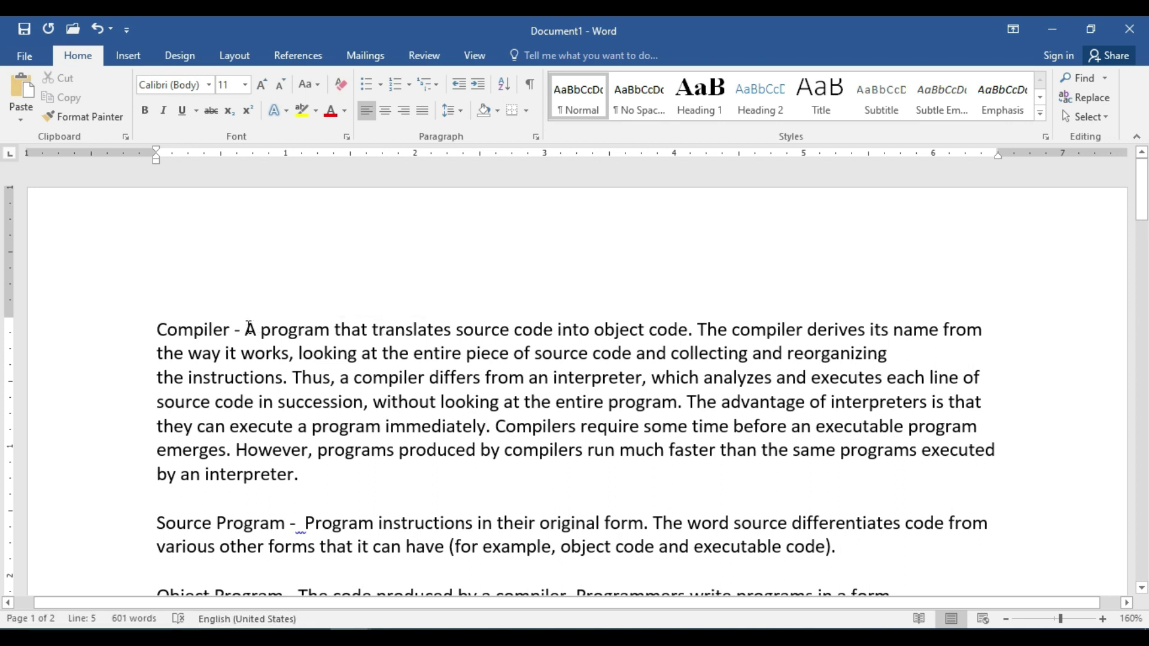
Step: Select the phrase "A program that translates source code into object code" in the first sentence of the Compiler paragraph
left_click_drag(248, 327, 434, 339)
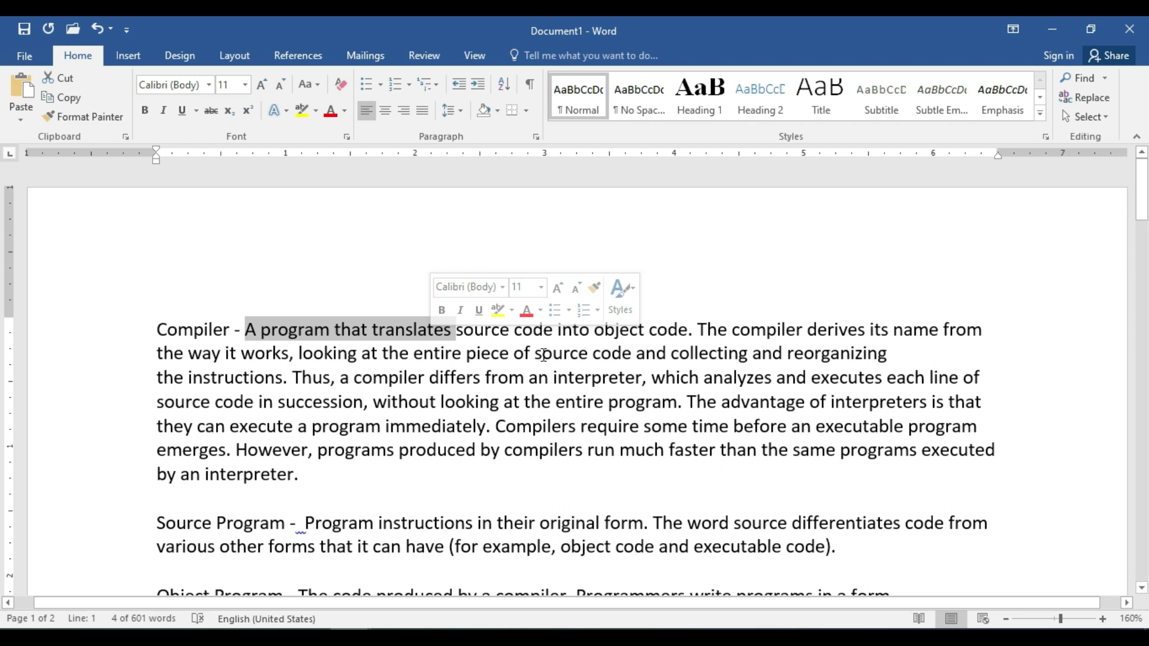
left_click(510, 354)
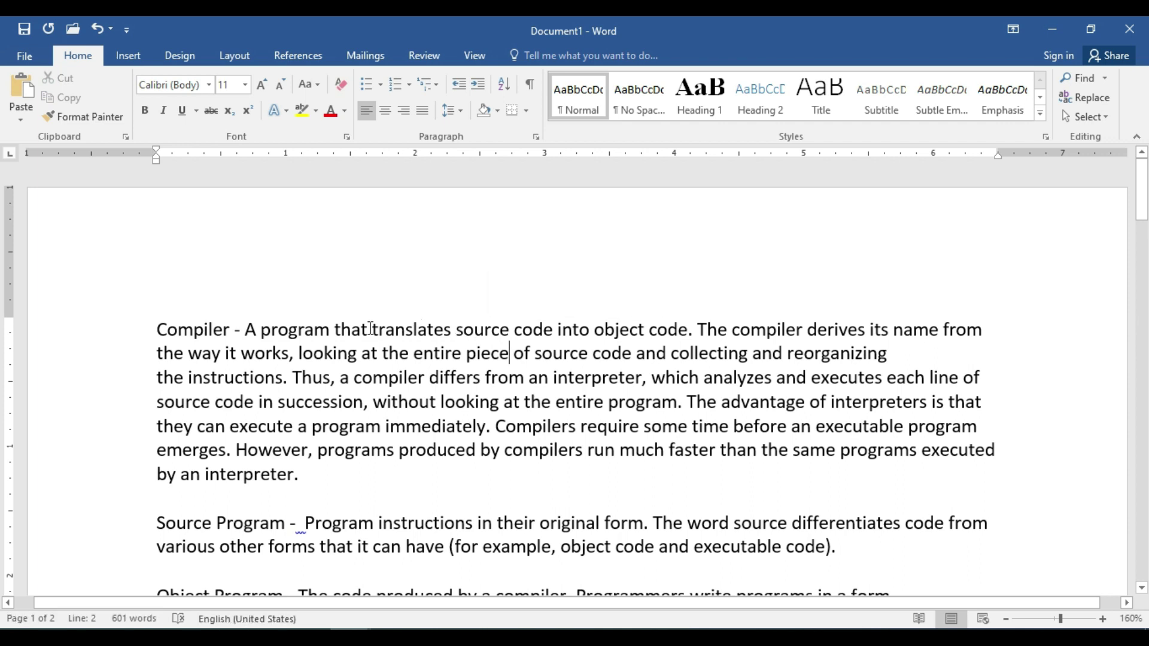
left_click_drag(244, 328, 664, 333)
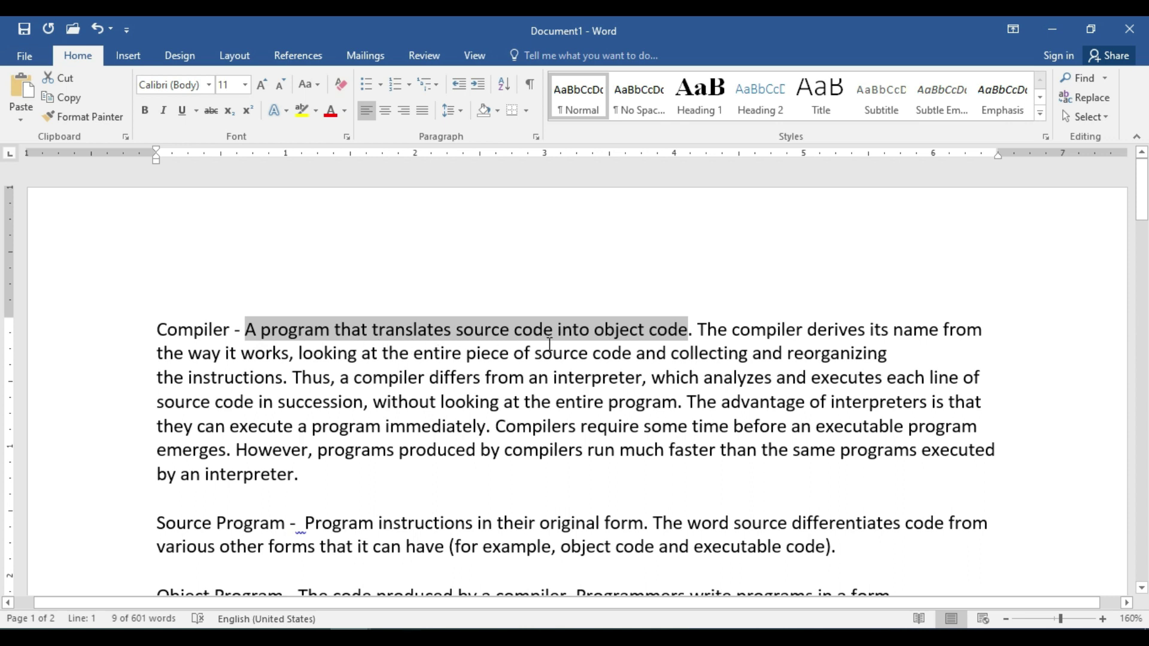
Step: Split the word "Compiler" onto its own line above its definition
left_click(226, 331)
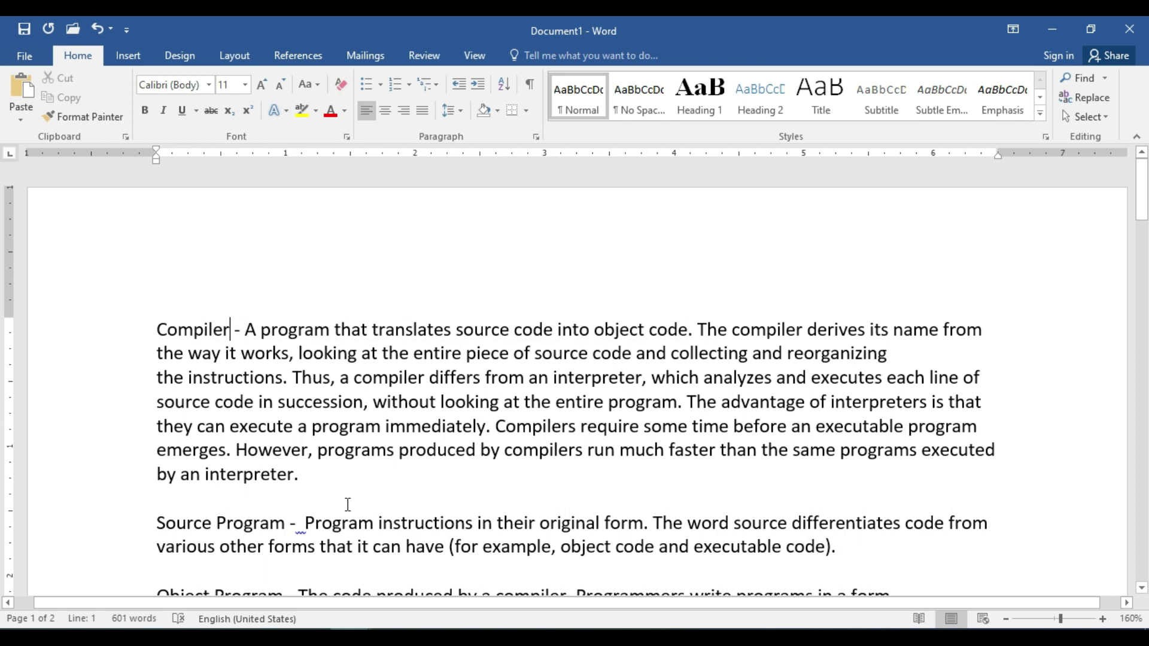
key("Return")
key("Up")
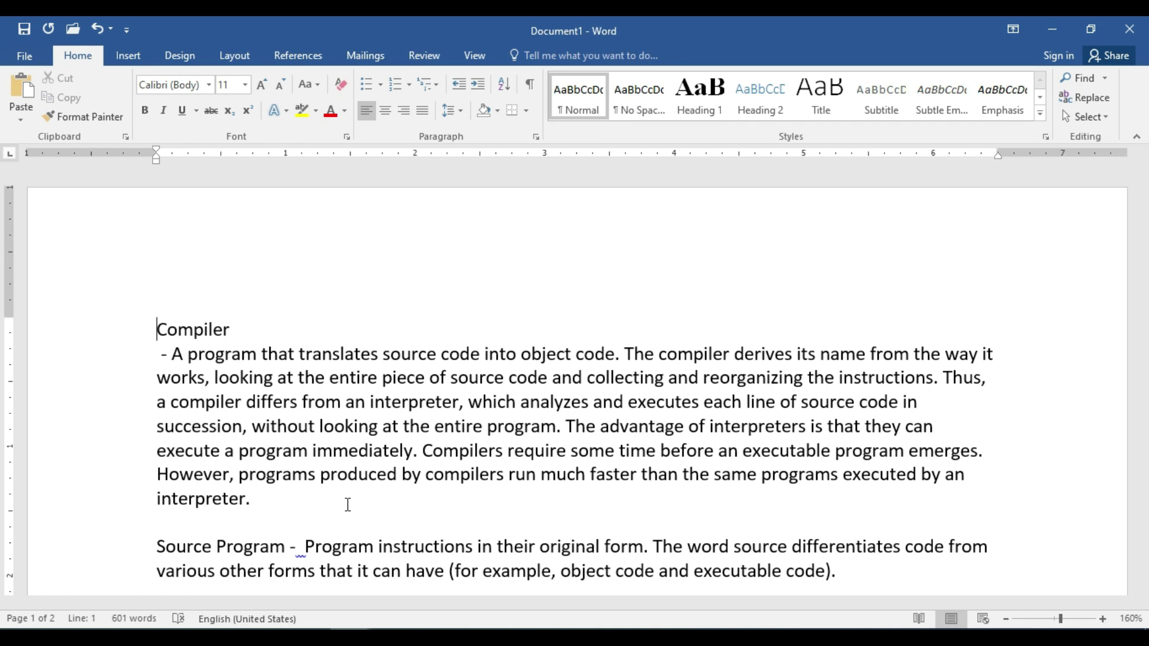
Step: Select the heading word "Compiler" on the first line and change it to all capitals
key("shift+Right")
key("shift+Right")
key("shift+Right")
key("shift+Right")
key("shift+Right")
key("shift+Right")
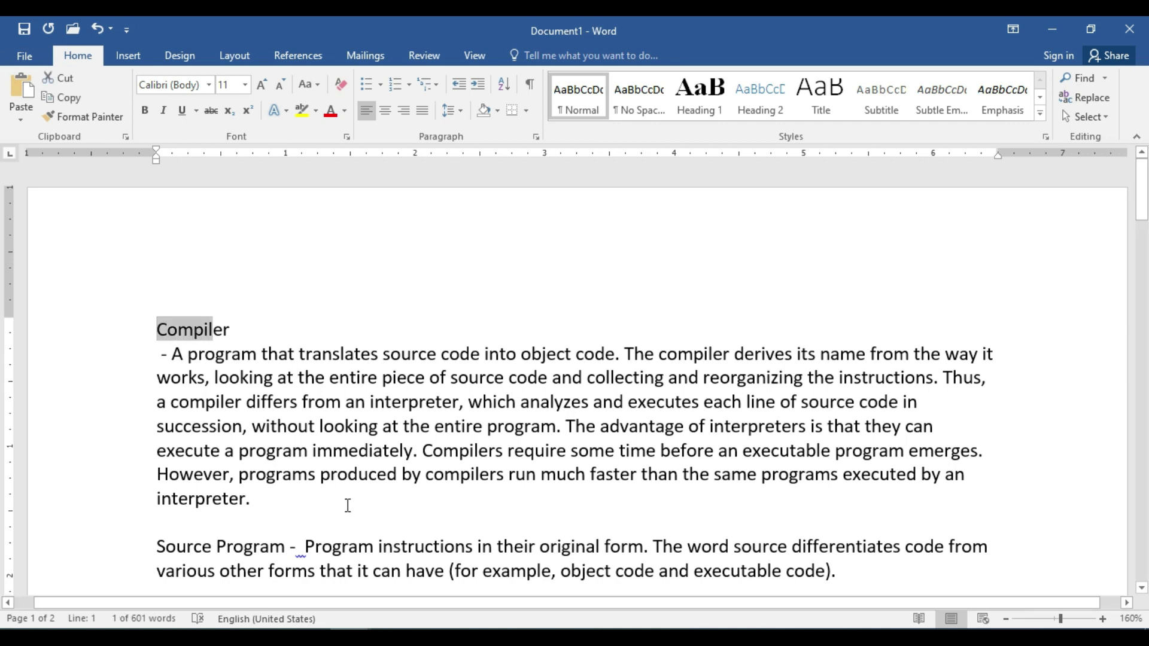
key("shift+Right")
key("shift+Right")
key("shift+Right")
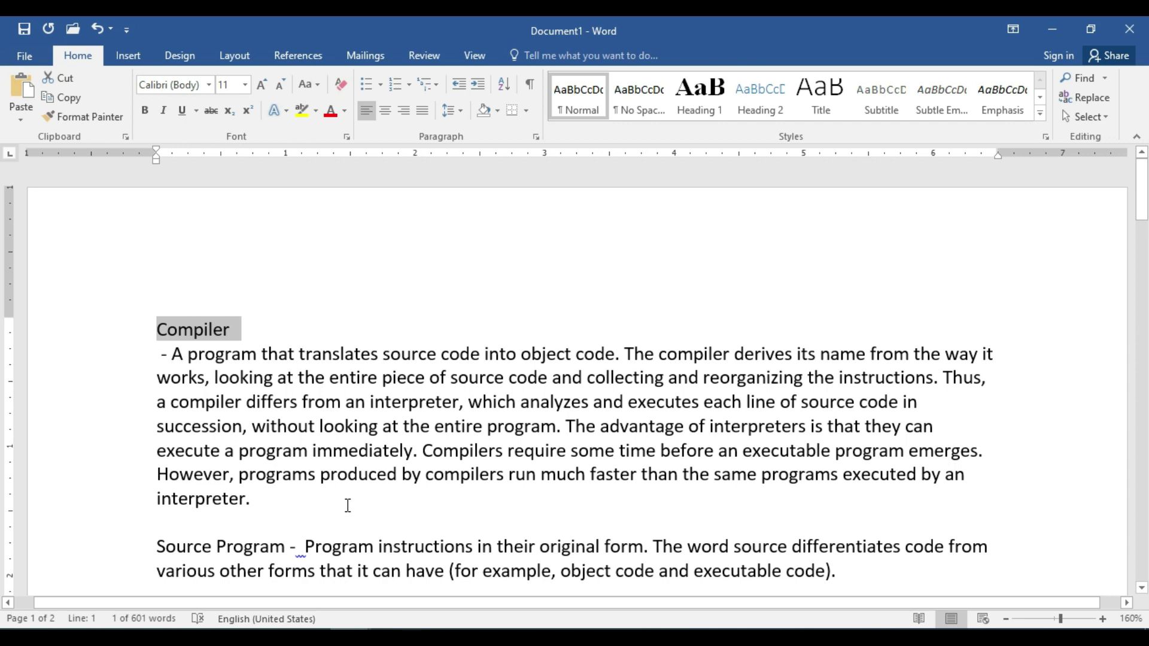
key("shift+Left")
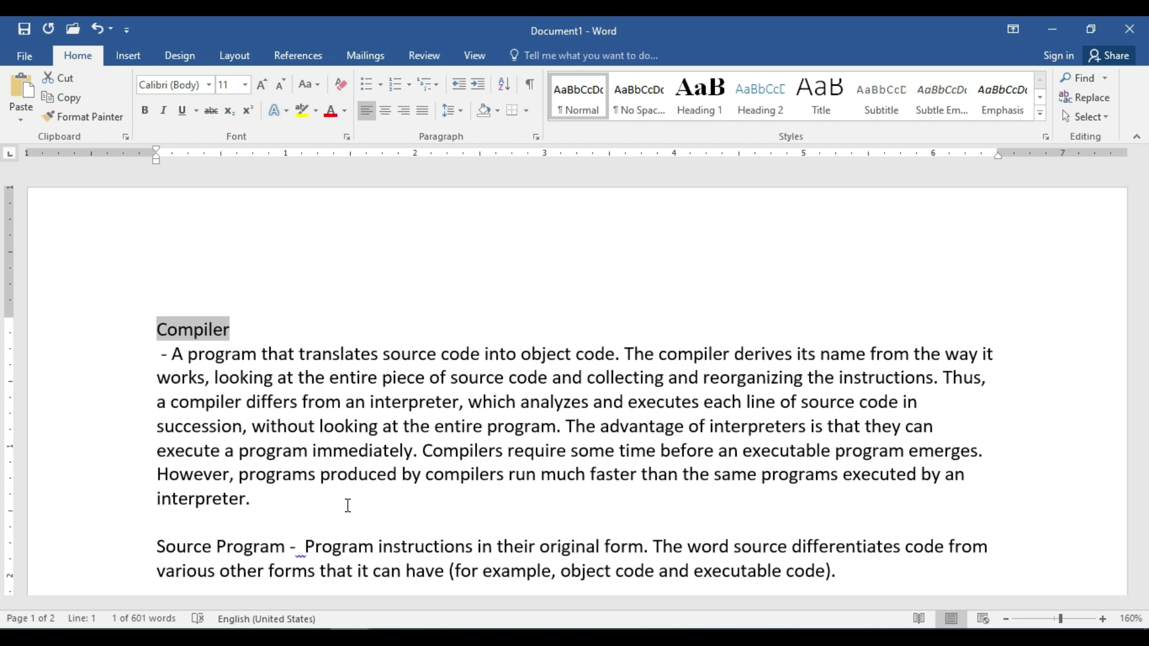
key("shift+Home")
key("shift+Down")
key("ctrl+c")
key("shift+F3")
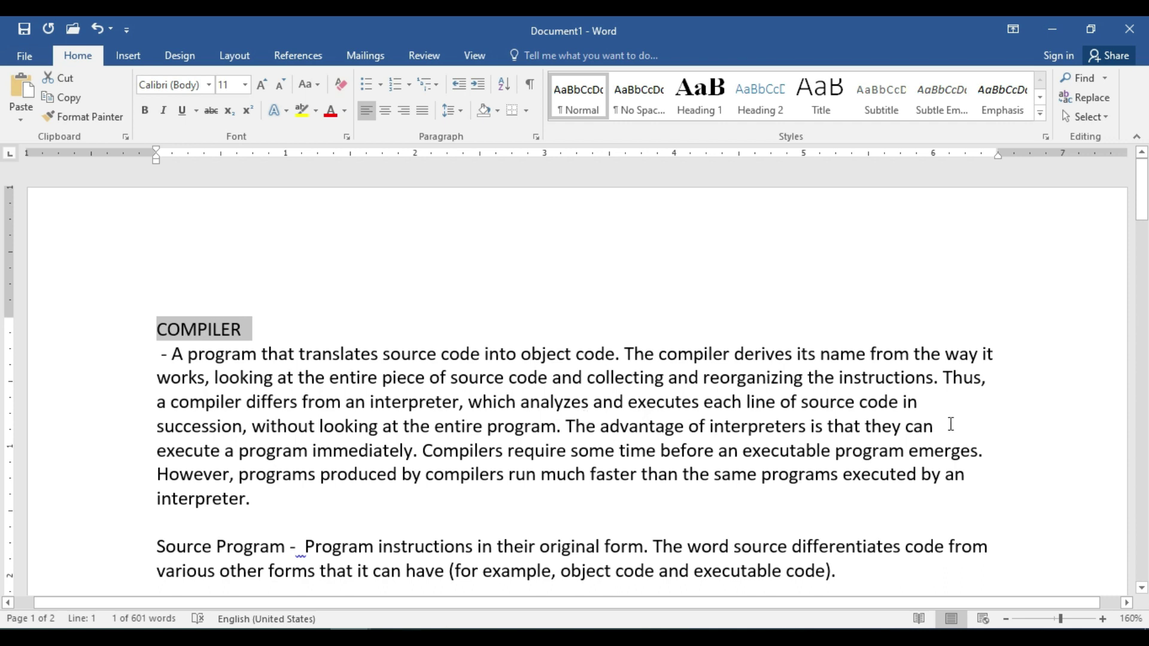
Step: Insert "studycomputer" before "succession" in the compiler definition and change the inserted word to all capitals
left_click(925, 403)
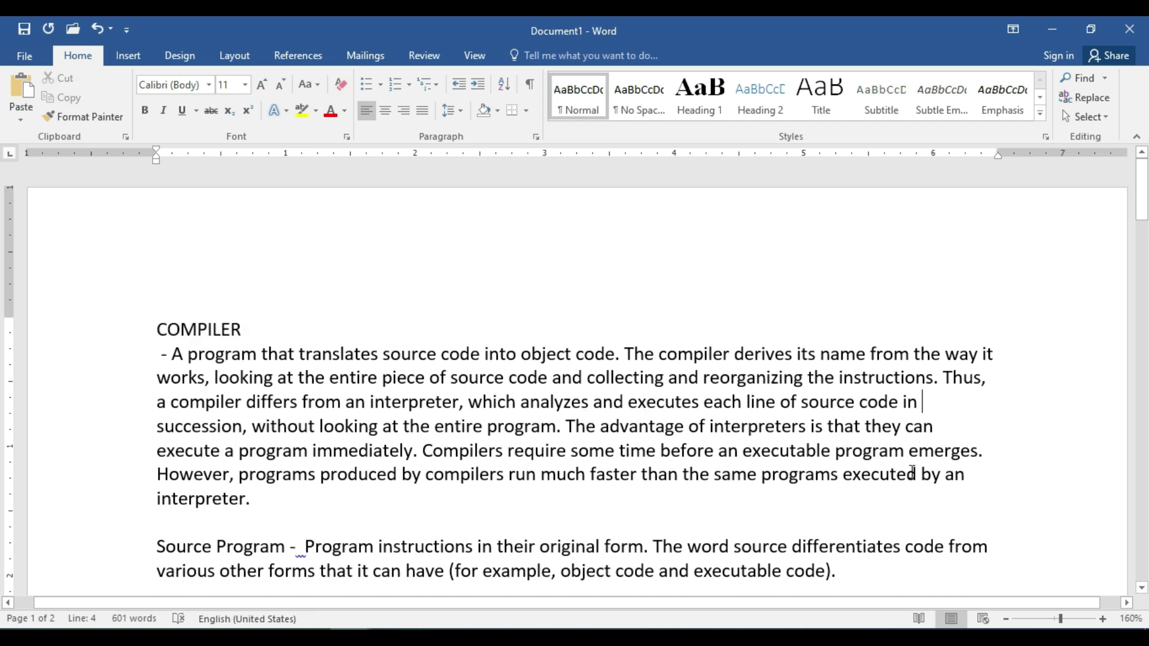
type("study")
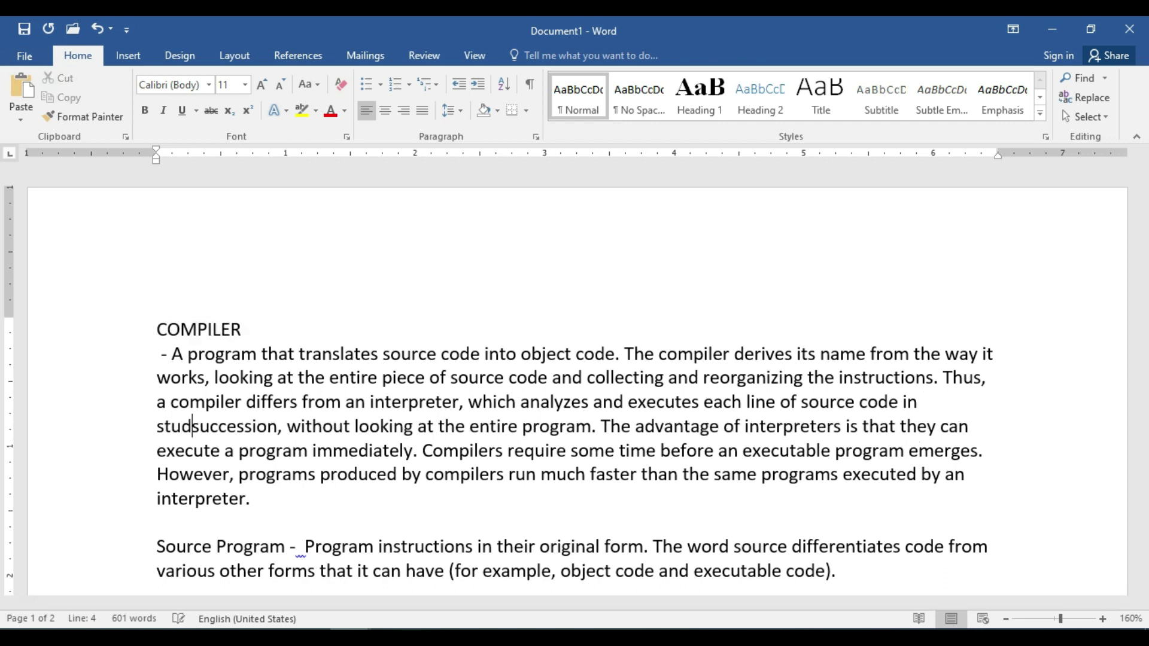
type("computer")
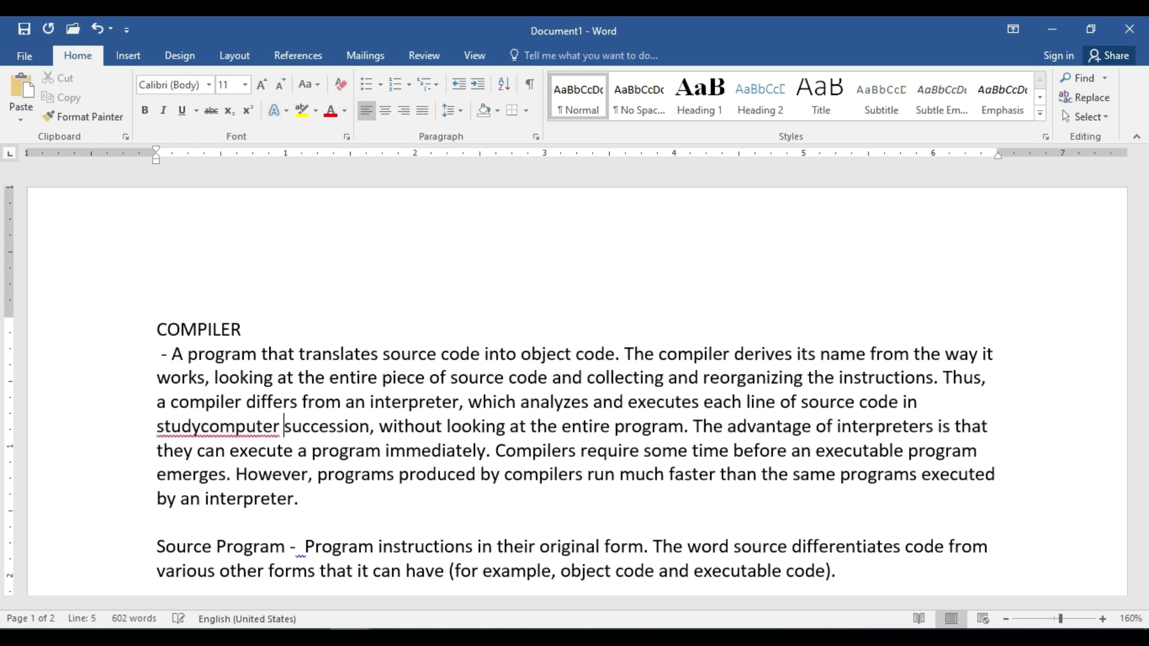
key("Left")
key("ctrl+shift+Left")
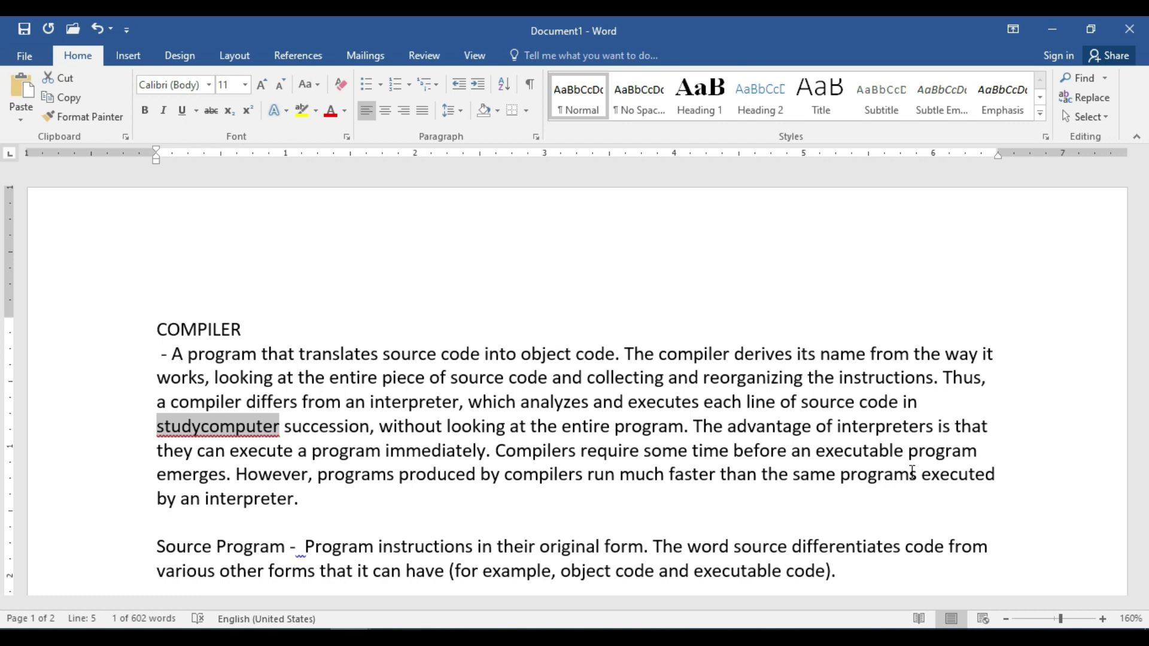
key("ctrl+shift+a")
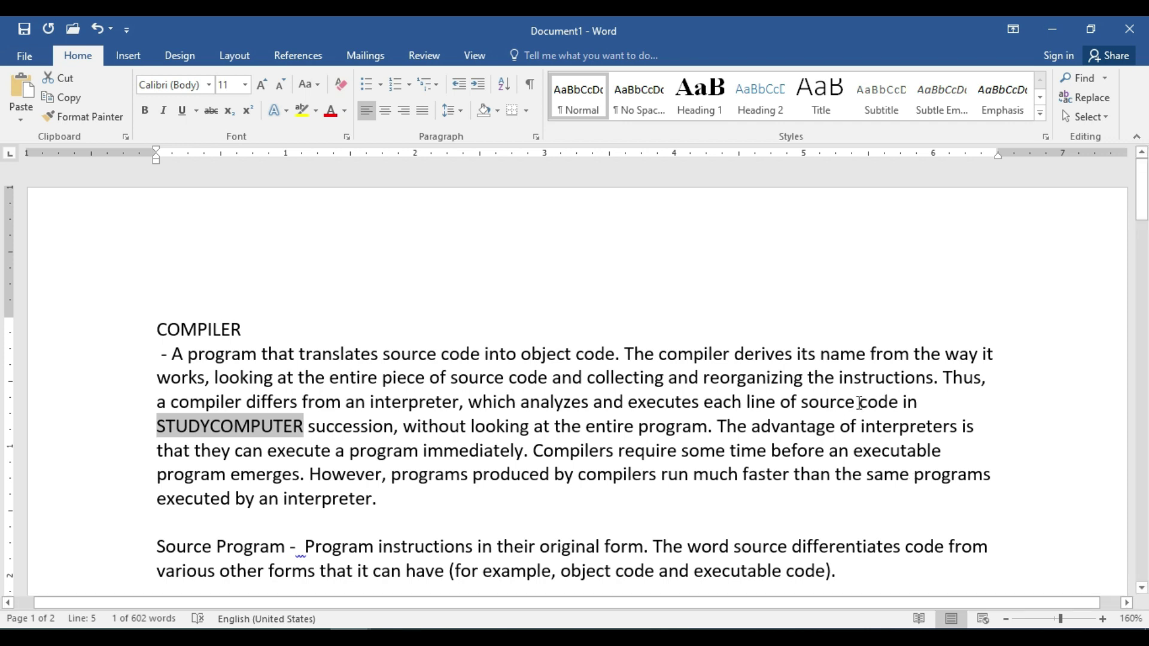
Step: Enlarge Document1's view to 280%, check the letter A shortcuts in the Shortcutkeys document, and return to Document1
scroll(285, 455, "up", 2, "ctrl")
scroll(284, 455, "up", 10, "ctrl")
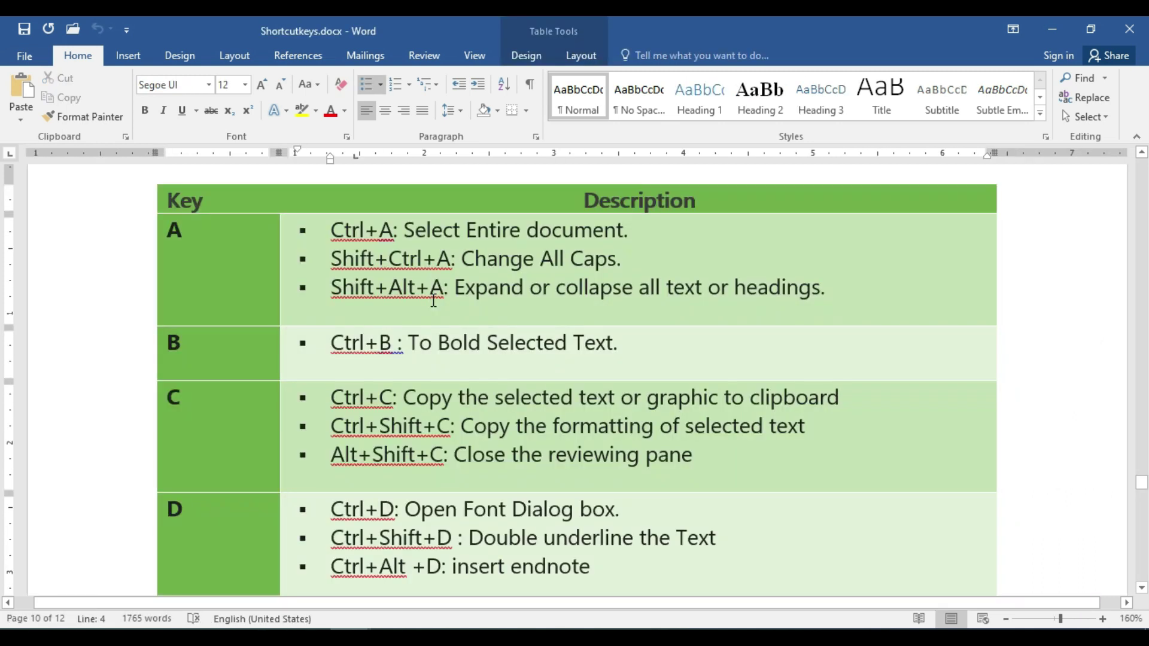
key("alt+Tab")
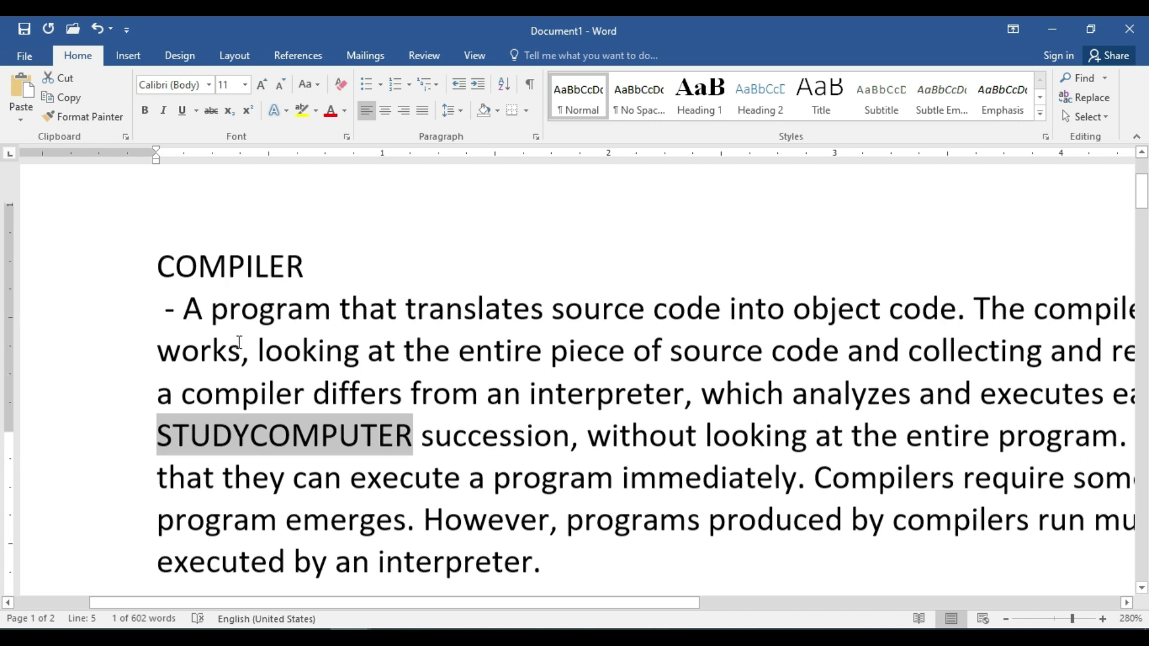
scroll(237, 342, "up", 2)
scroll(238, 341, "down", 2)
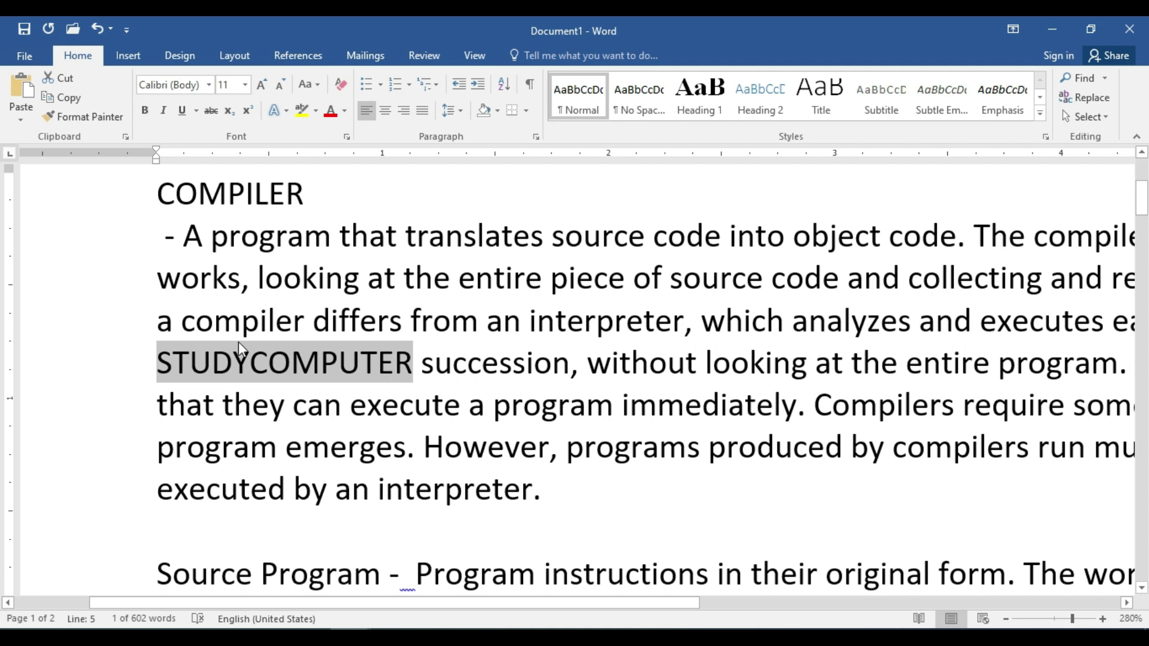
Step: Cycle the case of the COMPILER heading to "Compiler" and back to all capitals
left_click(236, 204)
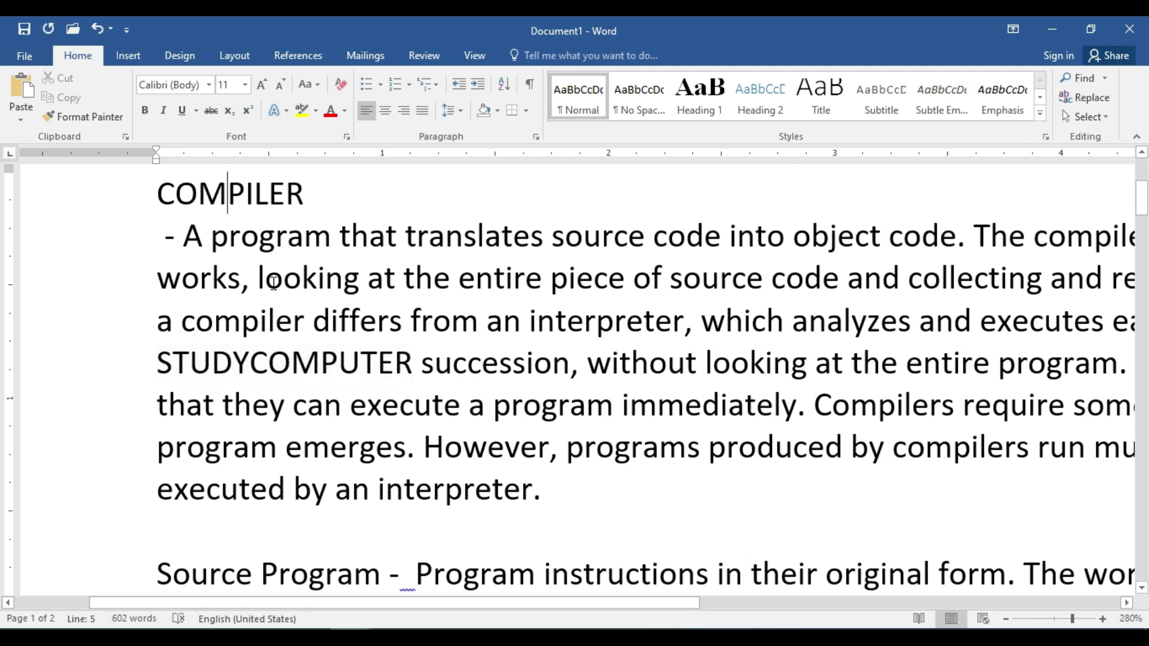
key("shift+F3")
key("shift+F3")
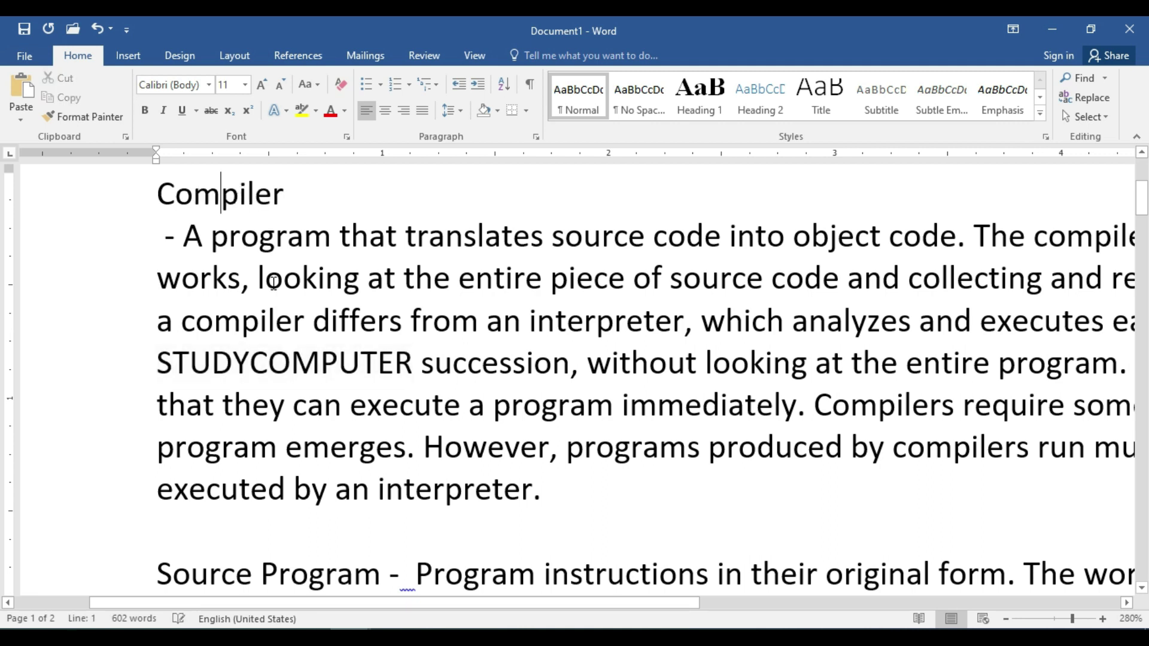
key("shift+F3")
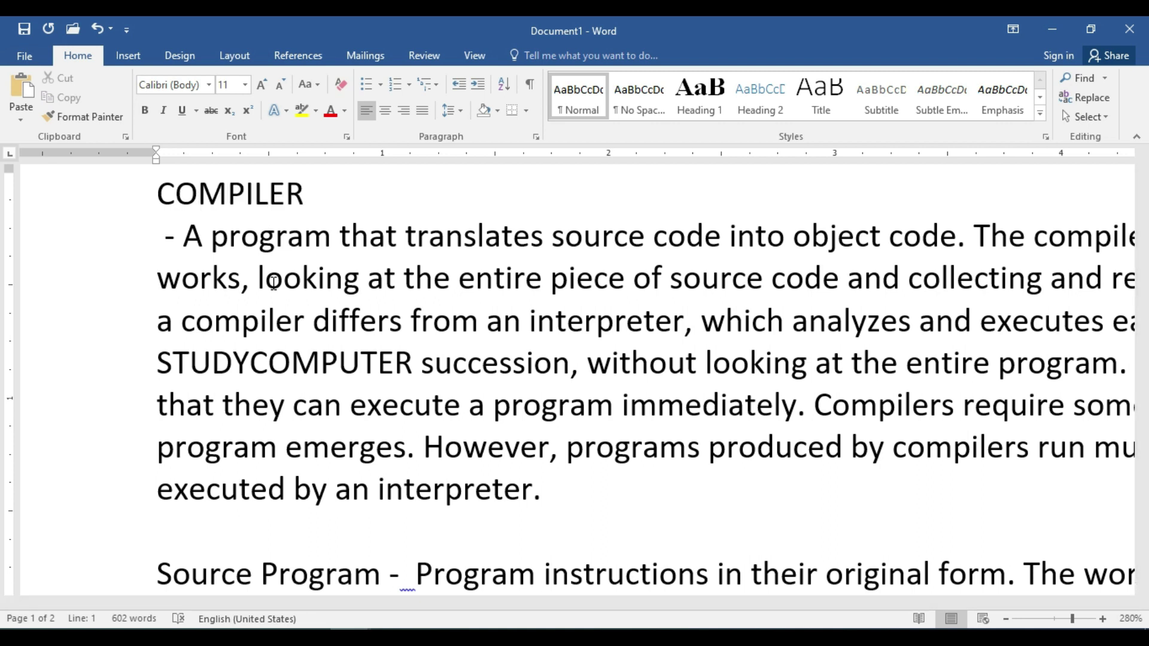
left_click(253, 404)
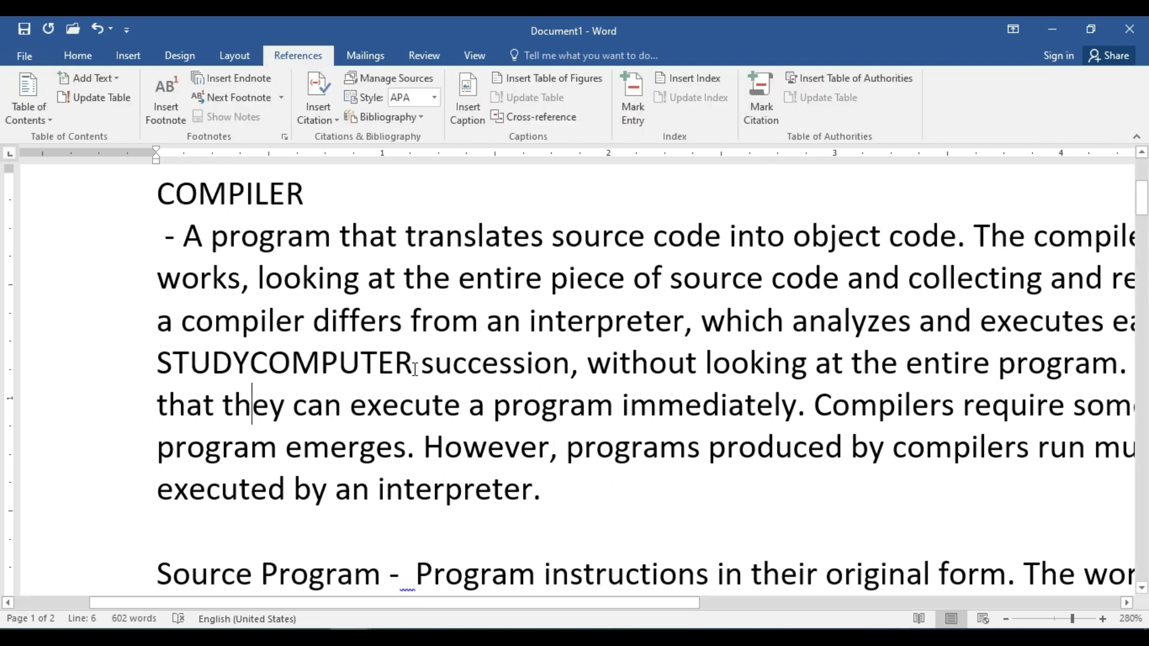
scroll(426, 307, "up", 4)
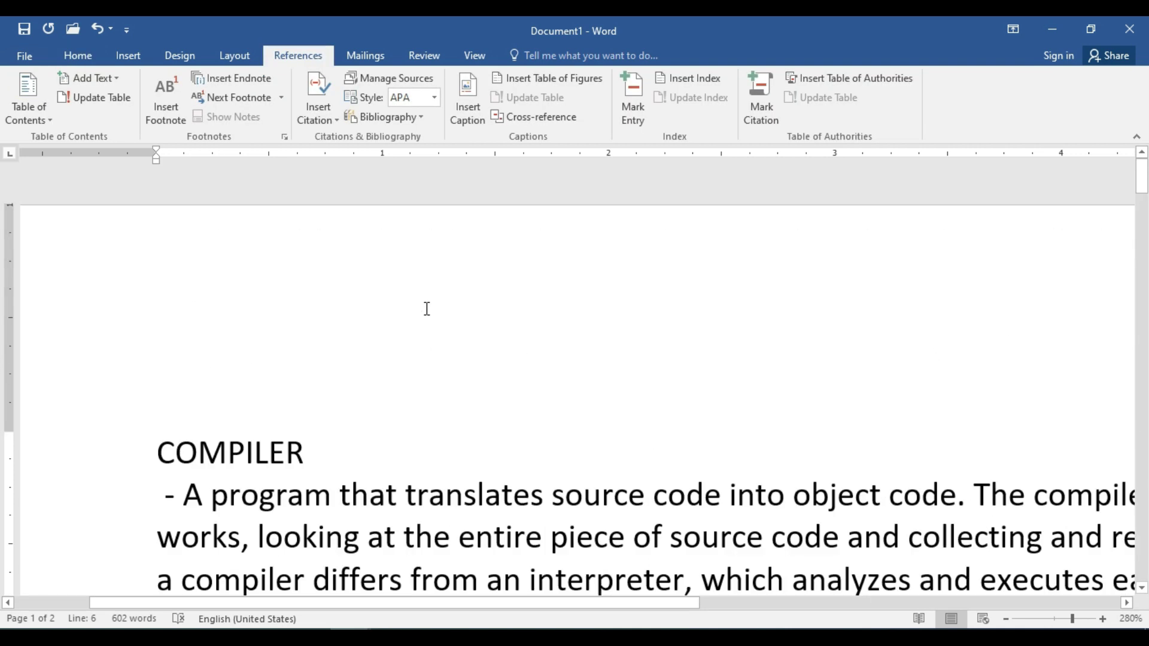
scroll(427, 309, "down", 2)
scroll(427, 309, "down", 2)
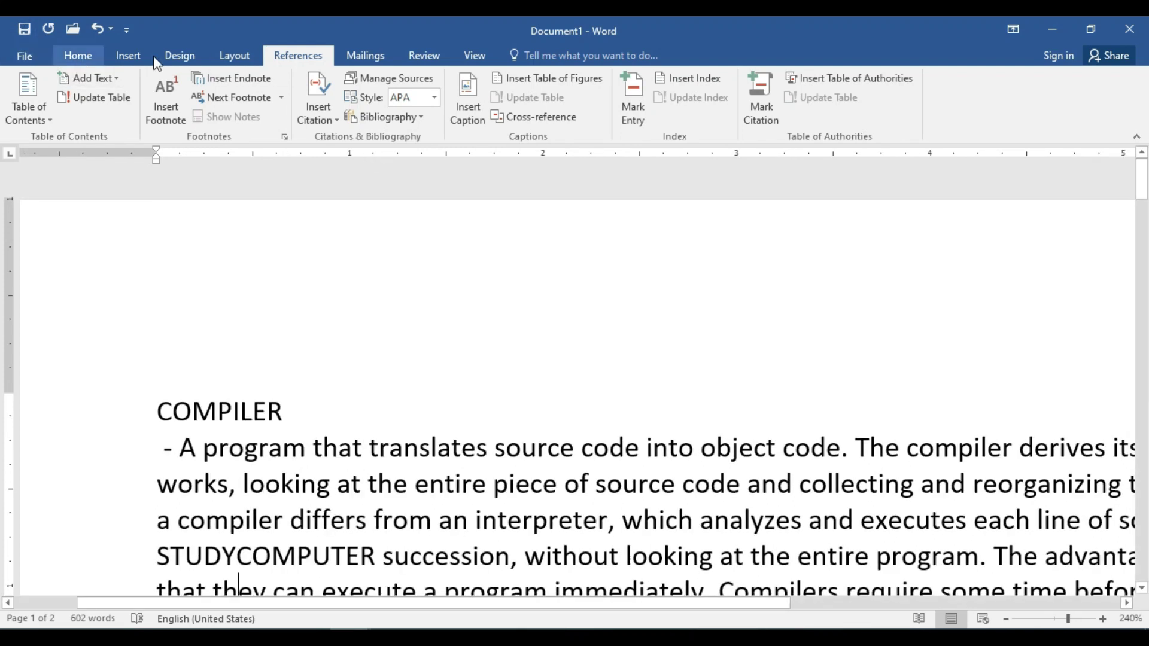
left_click(78, 55)
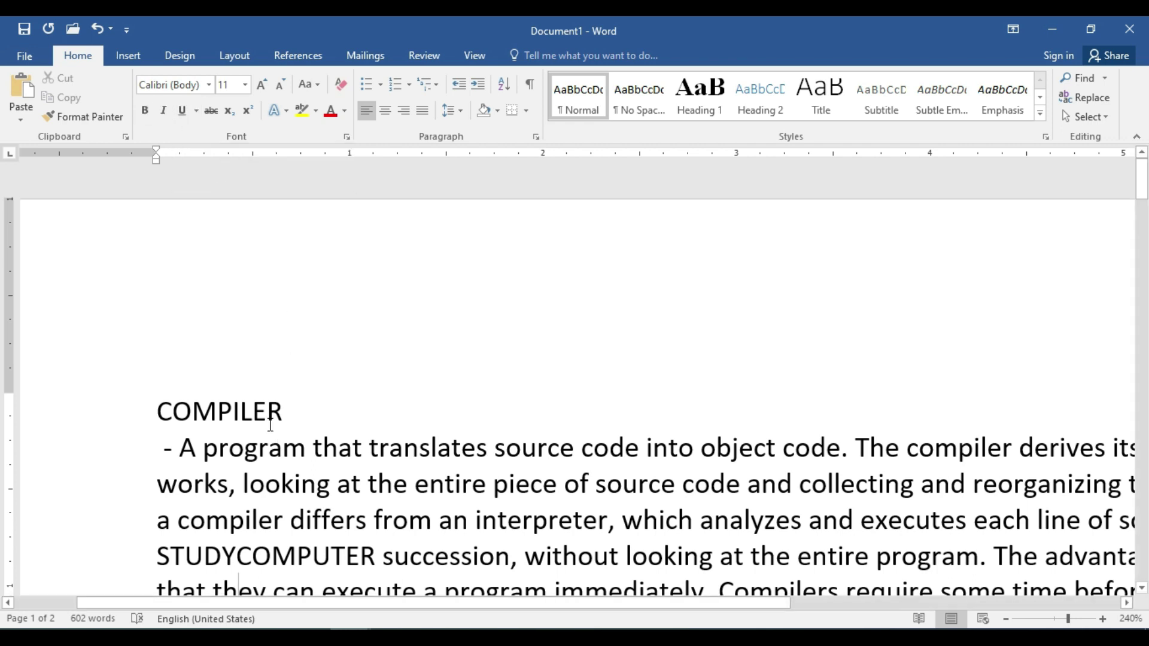
Step: Make the phrase "object code" bold in the first sentence below the COMPILER heading
double_click(254, 411)
mouse_move(735, 448)
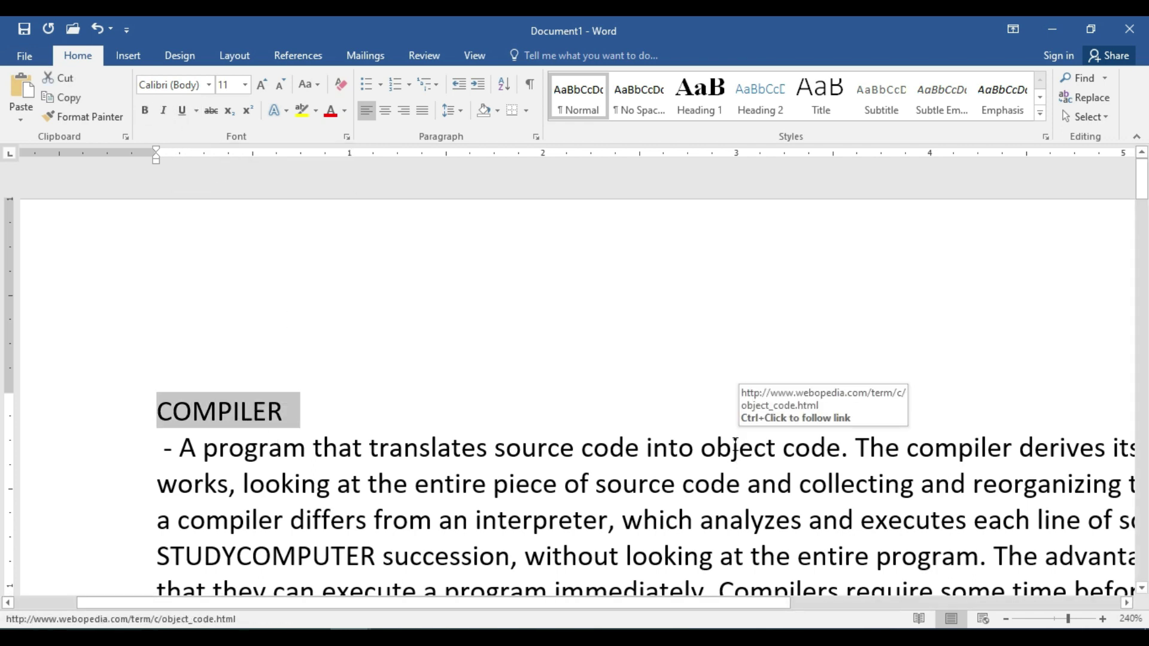
left_click_drag(717, 448, 837, 449)
left_click_drag(703, 448, 839, 452)
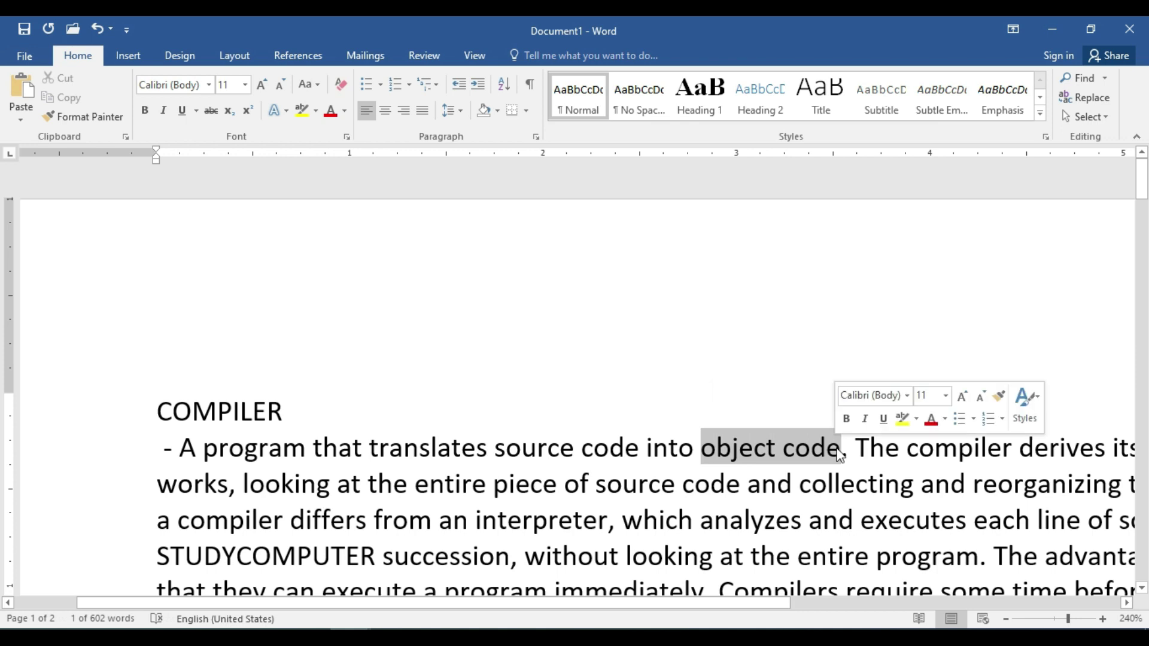
key("ctrl+b")
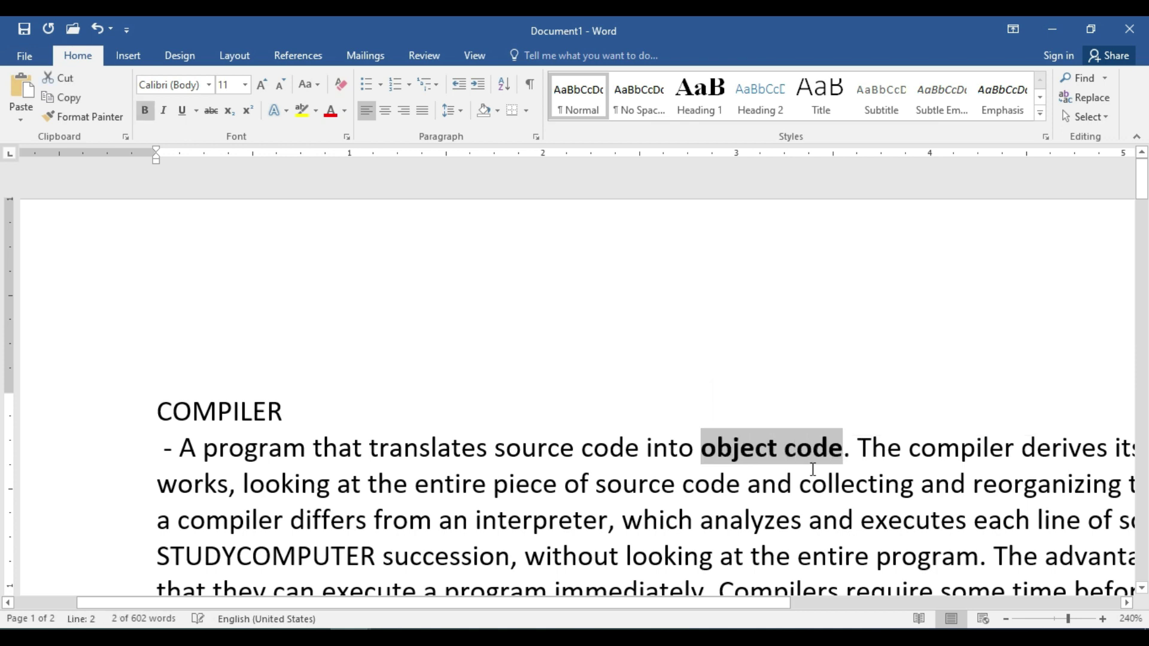
left_click(777, 483)
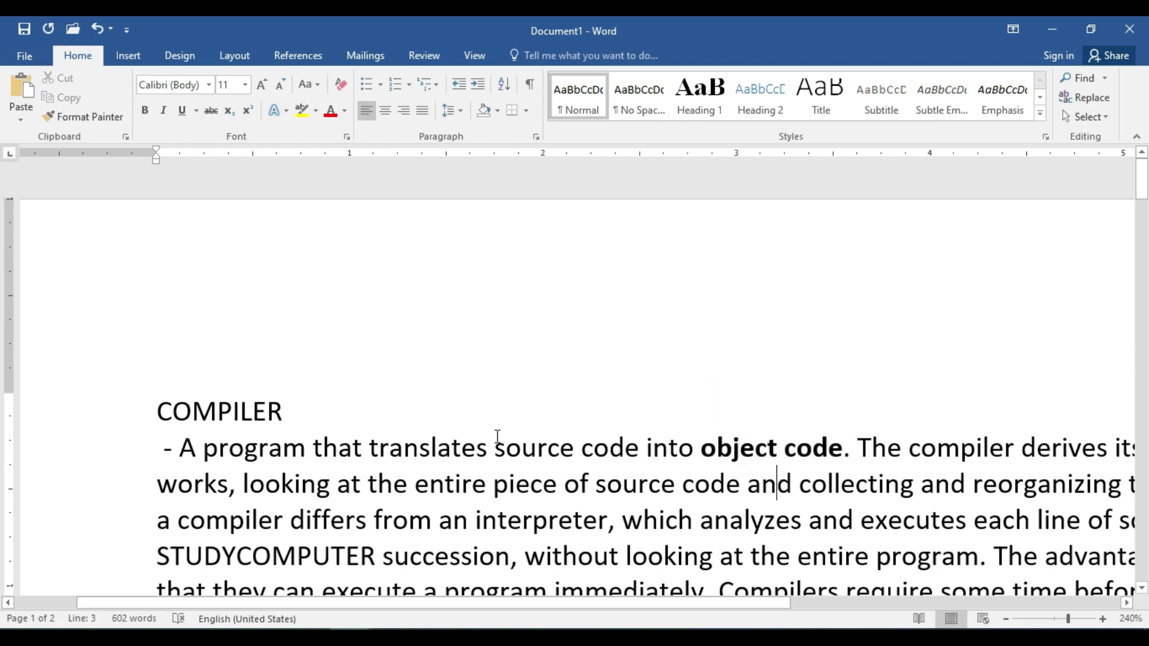
Step: Make the word "translates" bold in the first sentence below the COMPILER heading
double_click(452, 449)
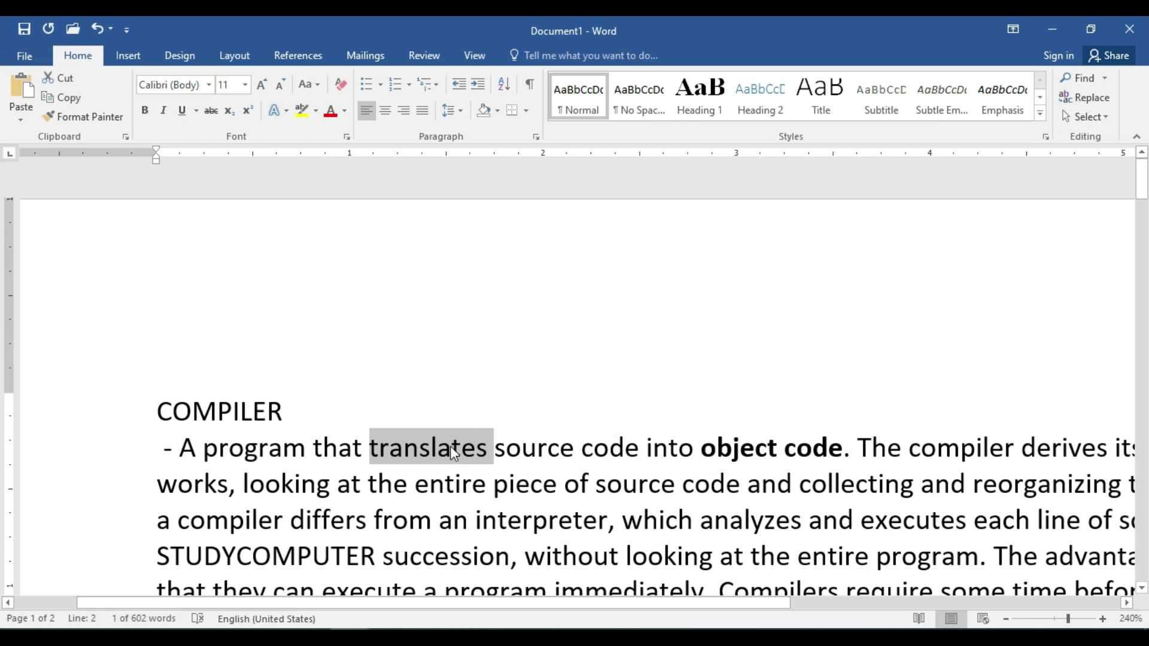
key("ctrl+b")
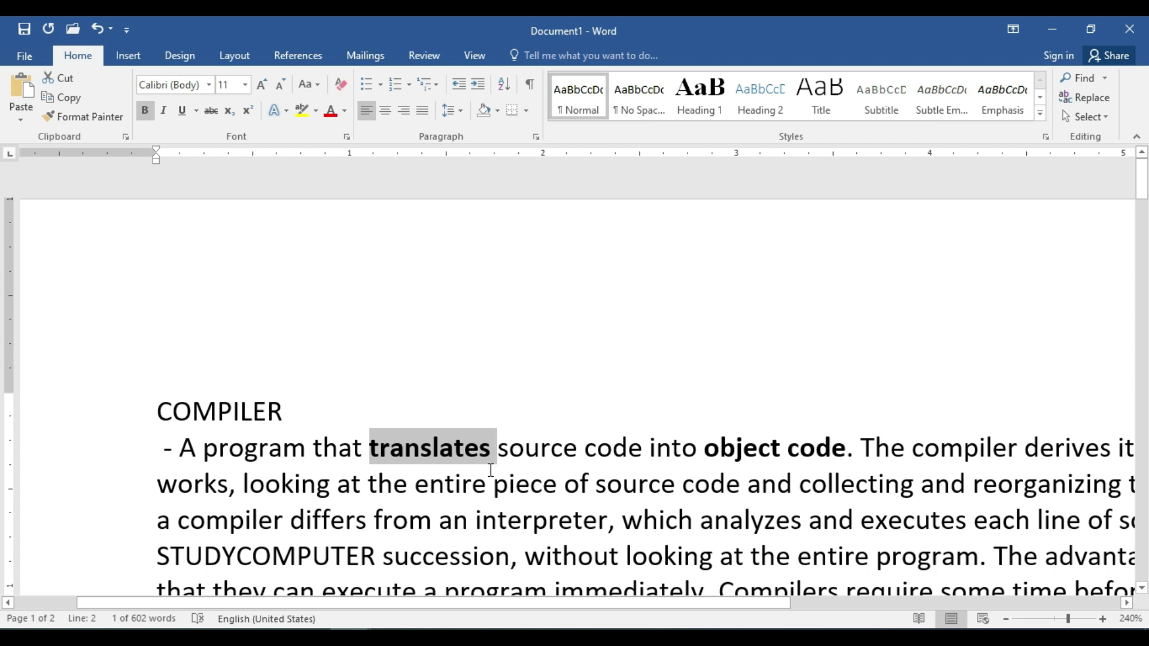
scroll(569, 440, "down", 2)
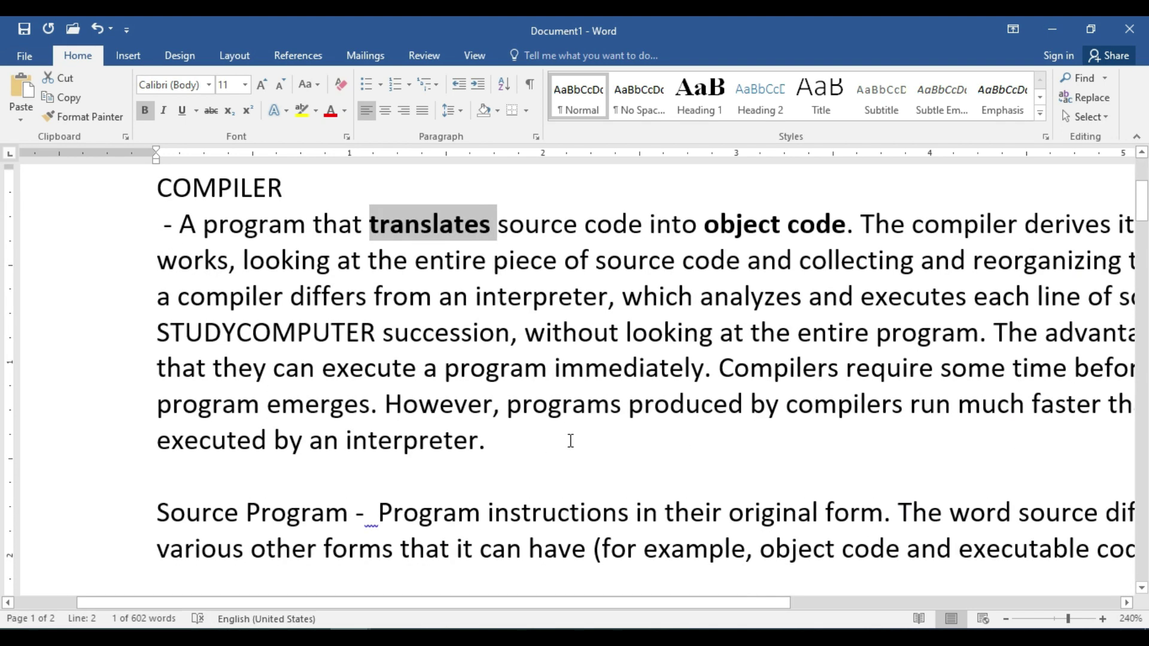
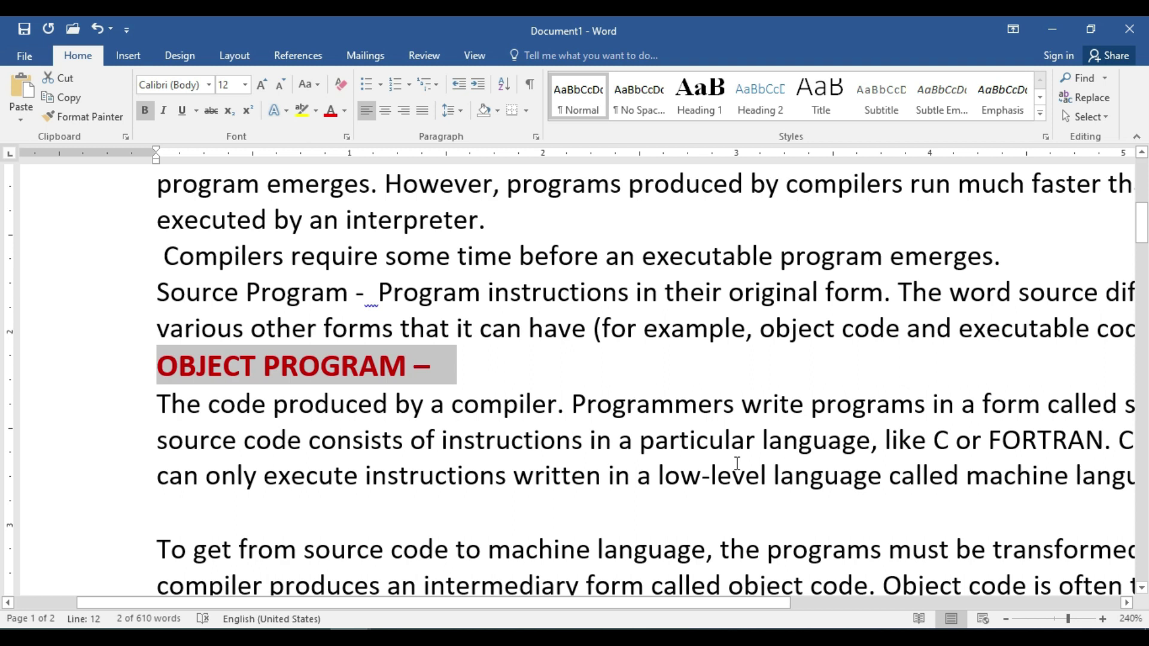
Step: Copy the word "However" from the compiler definition and display the collected clipboard items
scroll(635, 422, "up", 5)
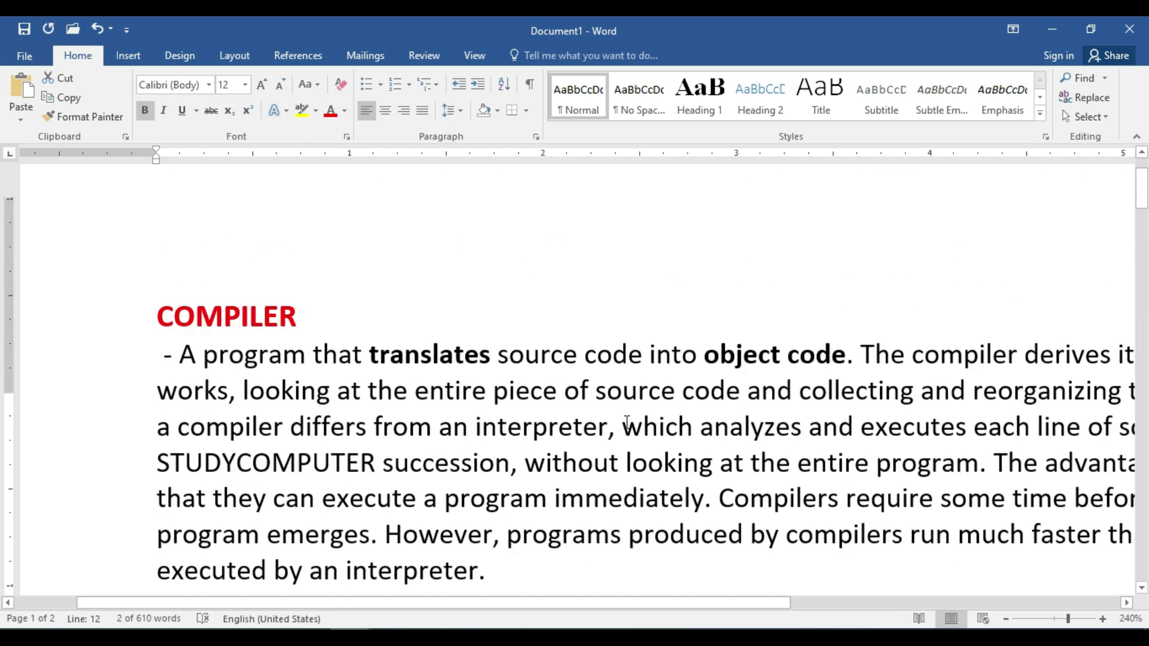
scroll(553, 446, "down", 5)
scroll(479, 431, "up", 3)
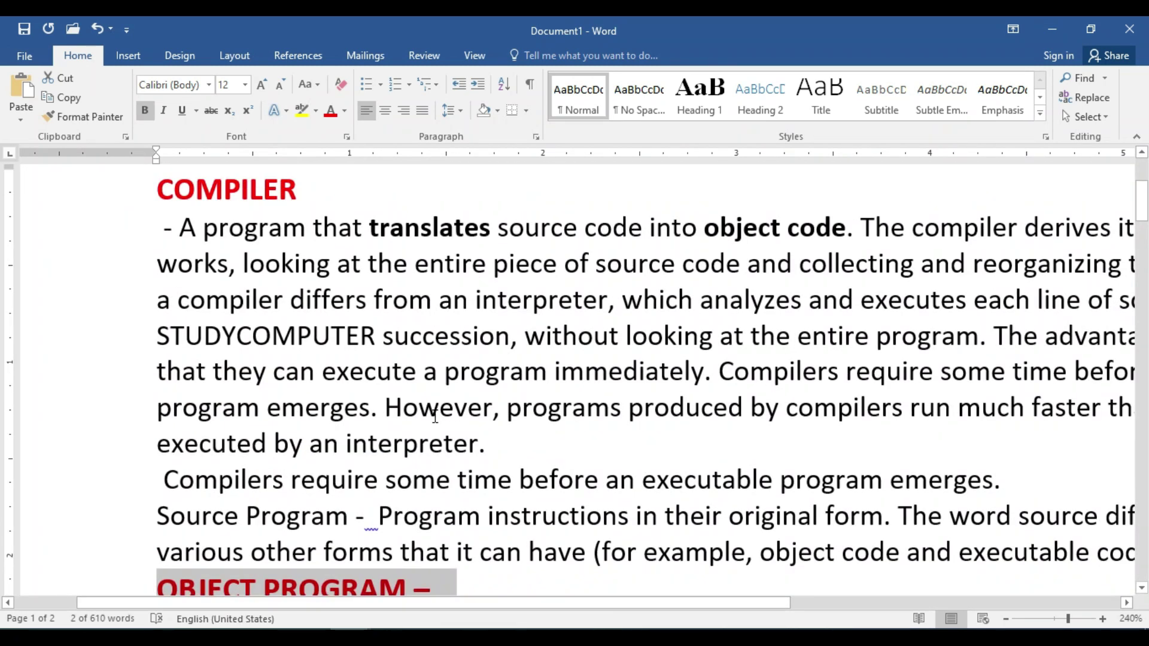
left_click(389, 411)
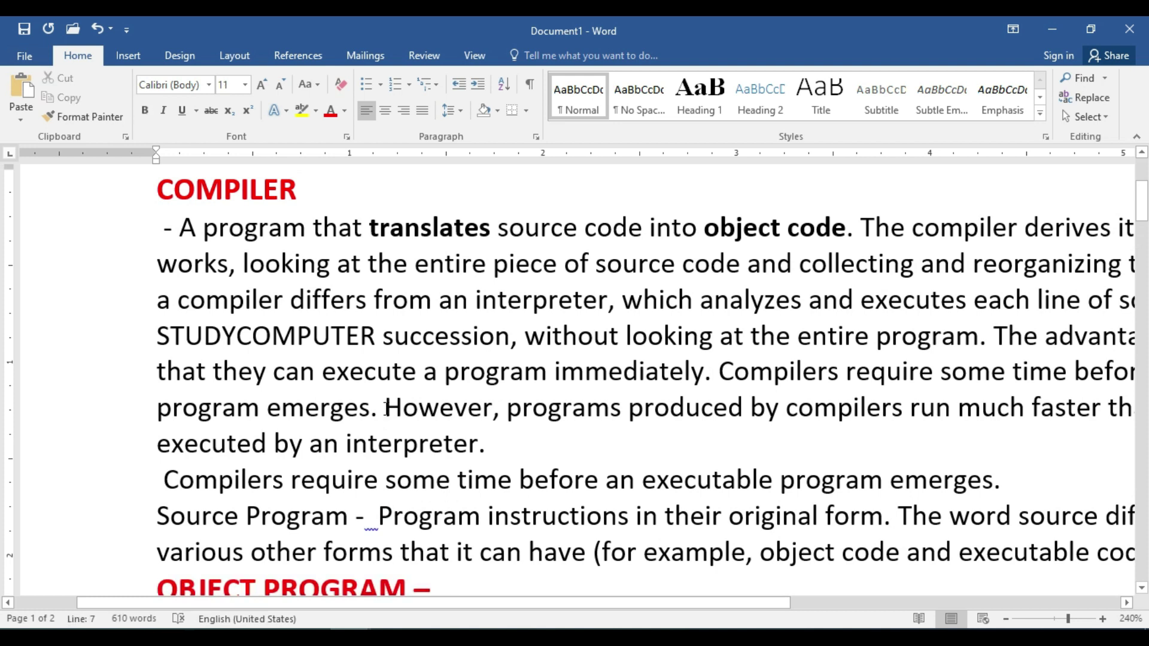
double_click(388, 413)
key("ctrl+c")
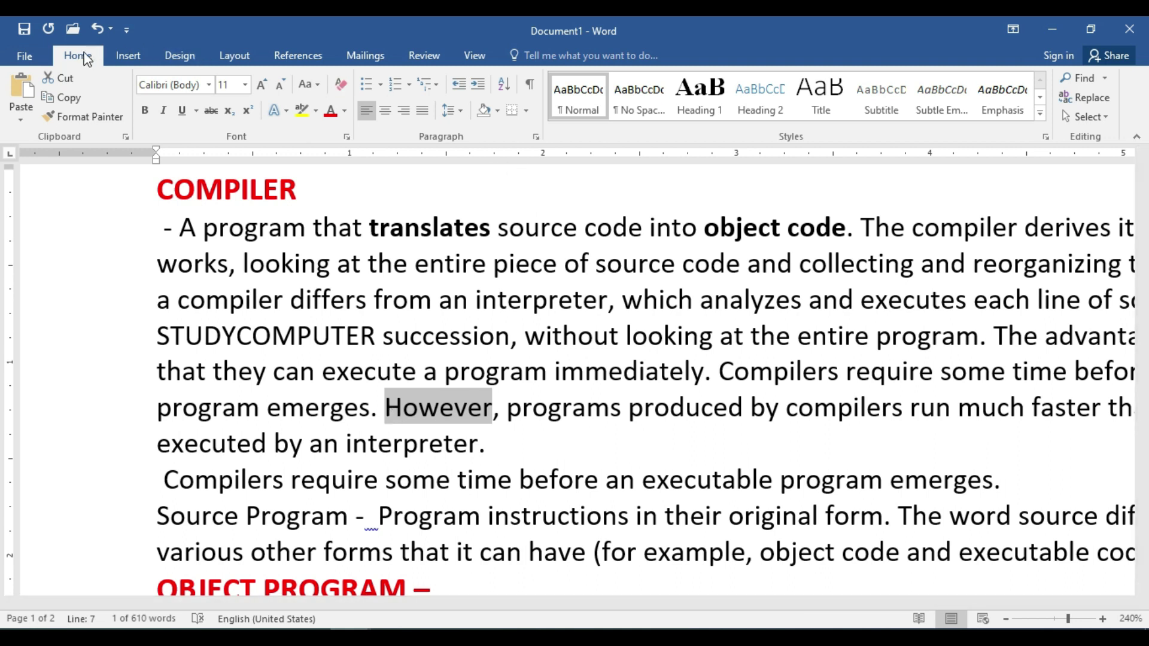
left_click(126, 137)
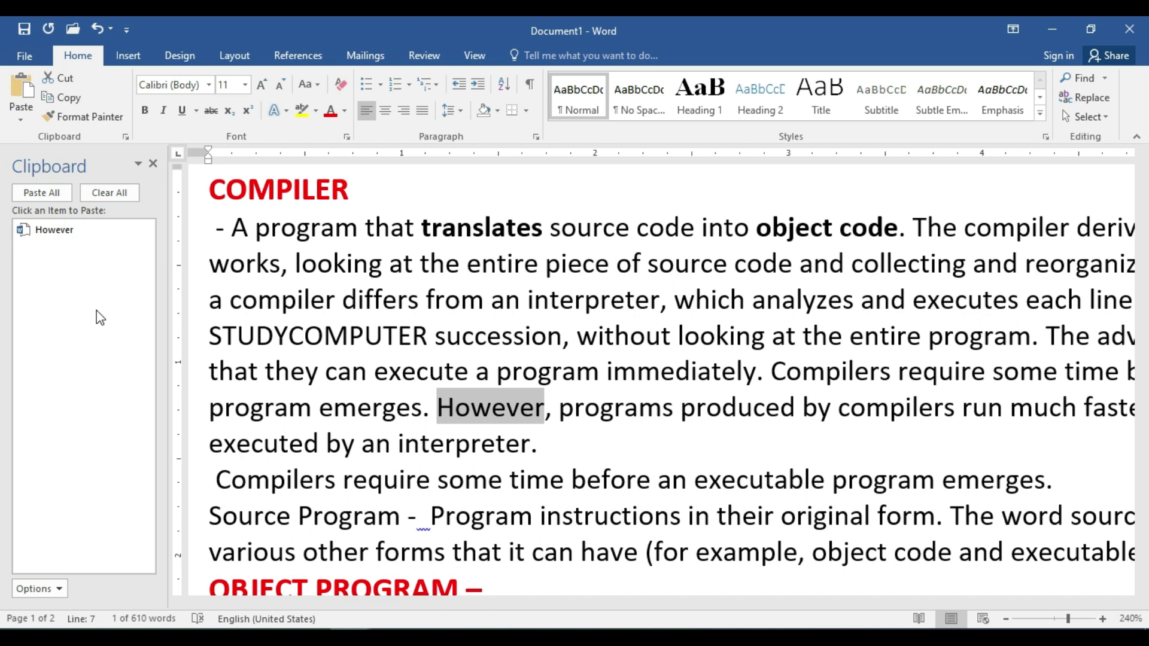
Step: Paste "However" four times after "interpreter." at the end of the compiler definition
left_click(564, 455)
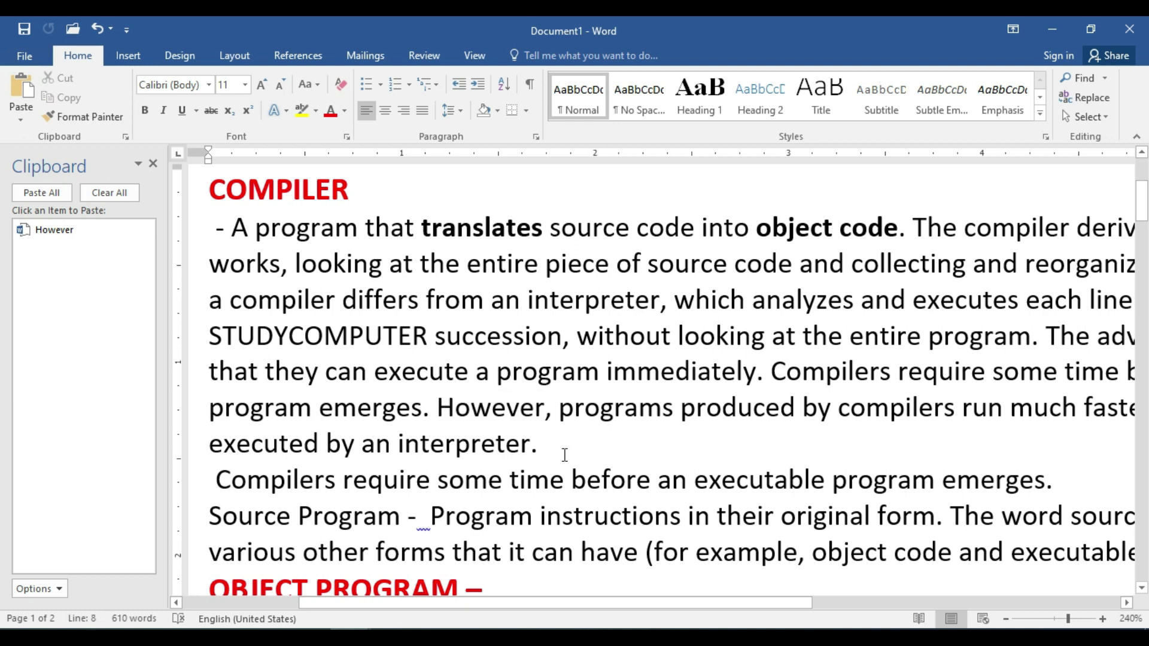
key("ctrl+v")
key("ctrl+v")
key("ctrl+v")
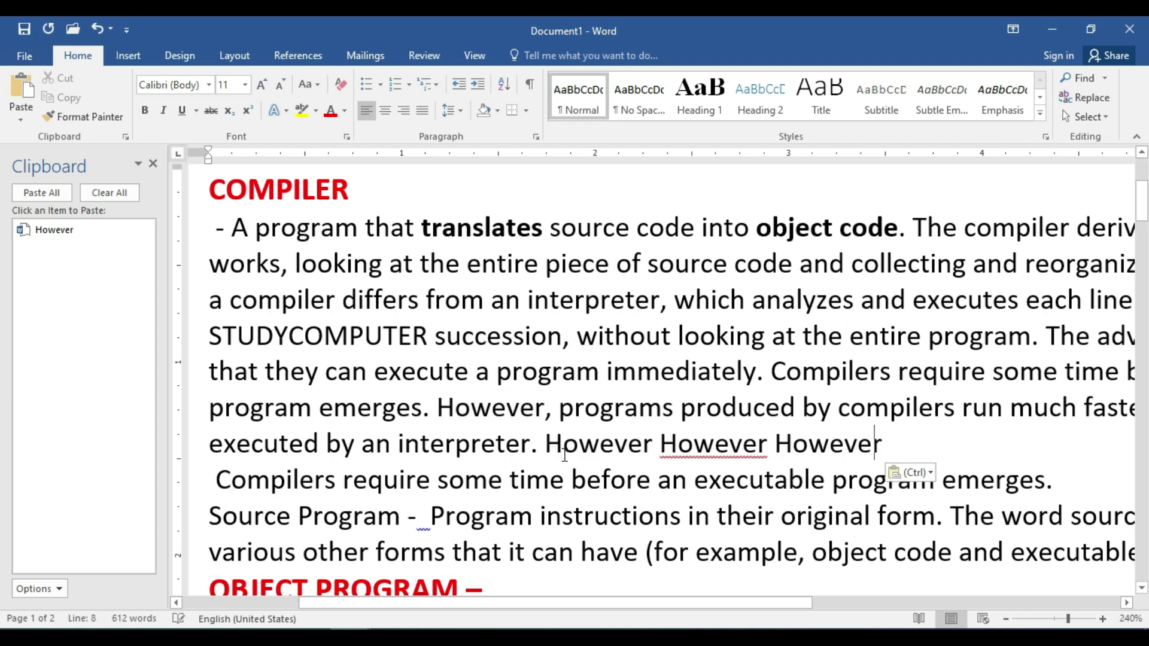
key("ctrl+v")
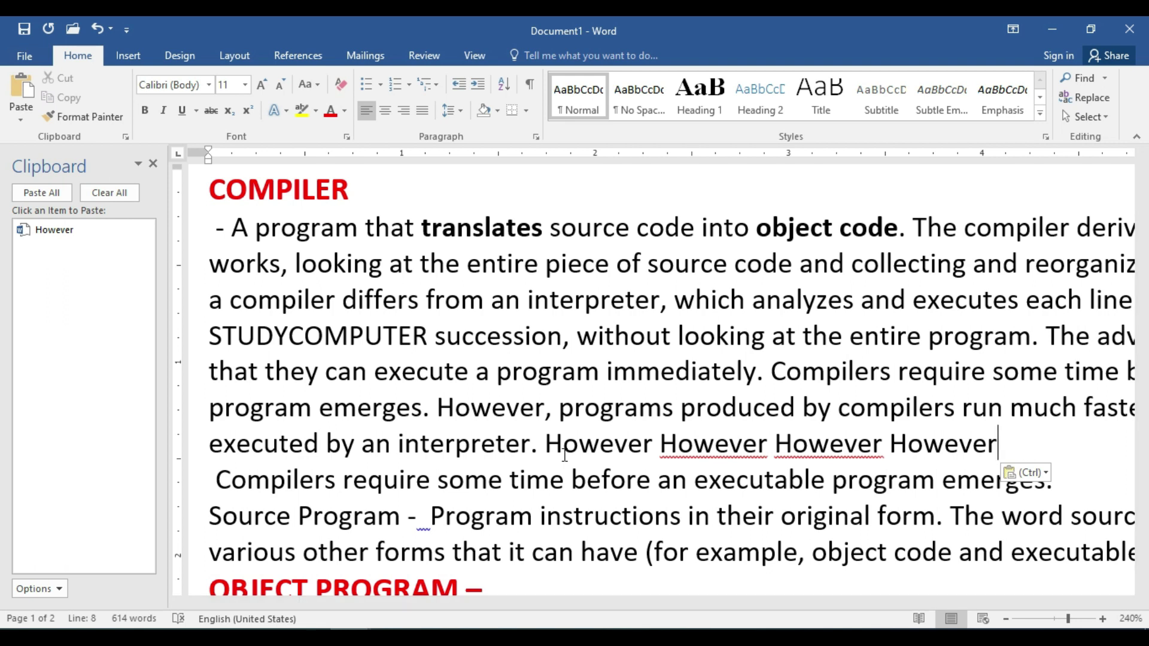
Step: Cut "succession" after STUDYCOMPUTER and paste it behind the last pasted "However"
double_click(507, 340)
key("ctrl+x")
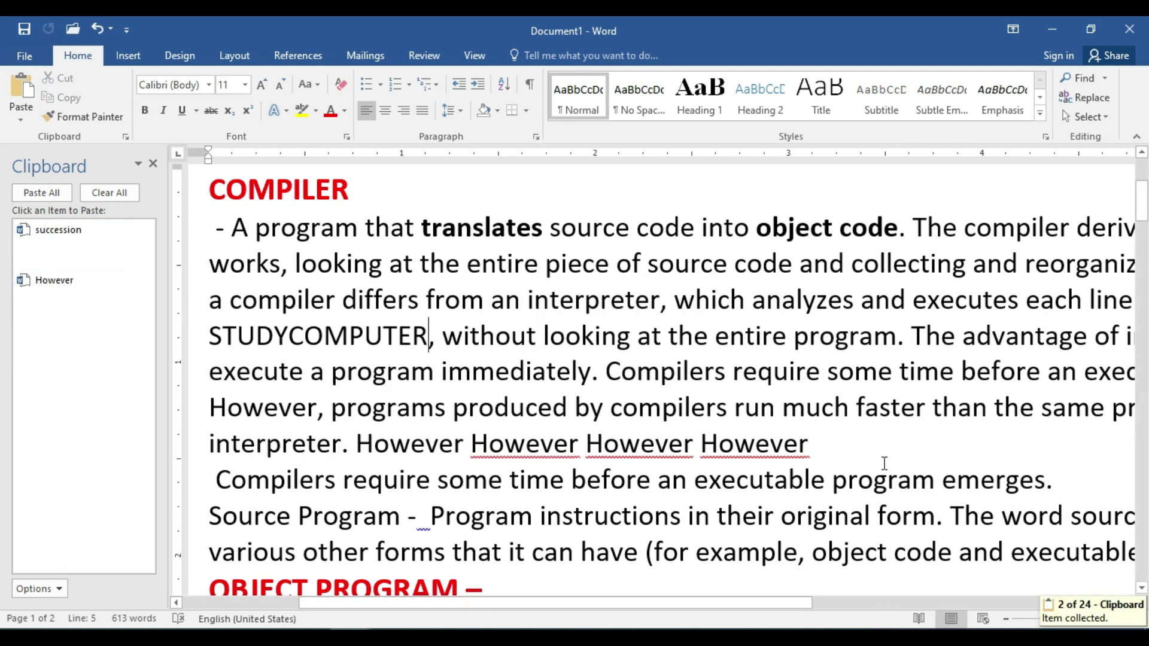
left_click(901, 452)
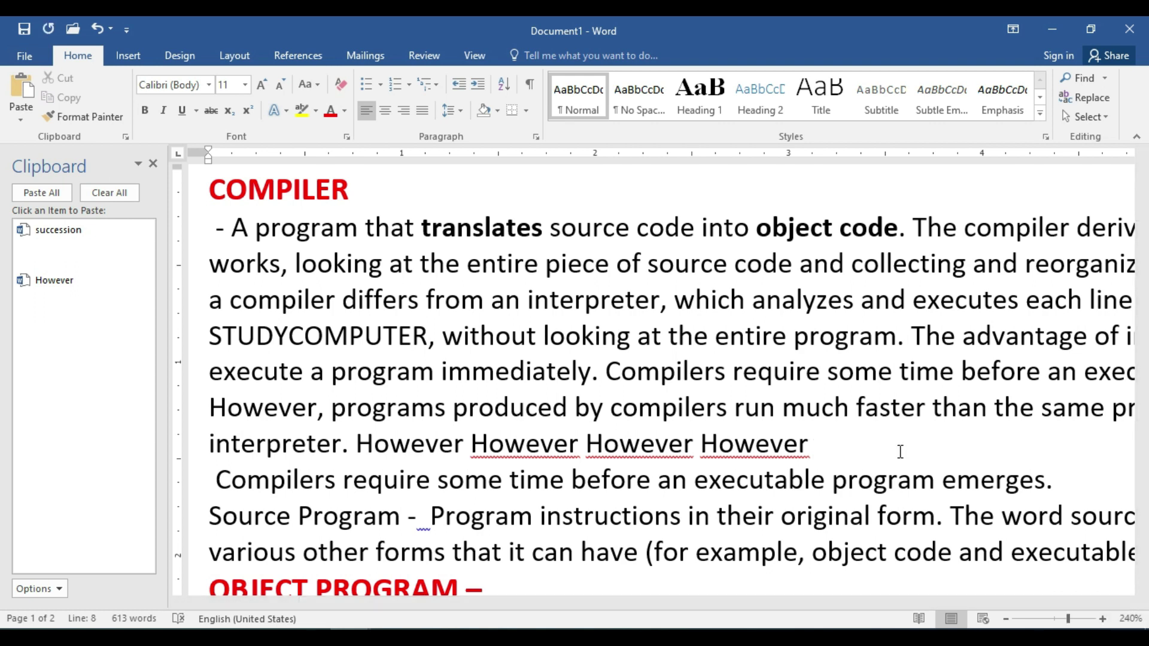
key("ctrl+v")
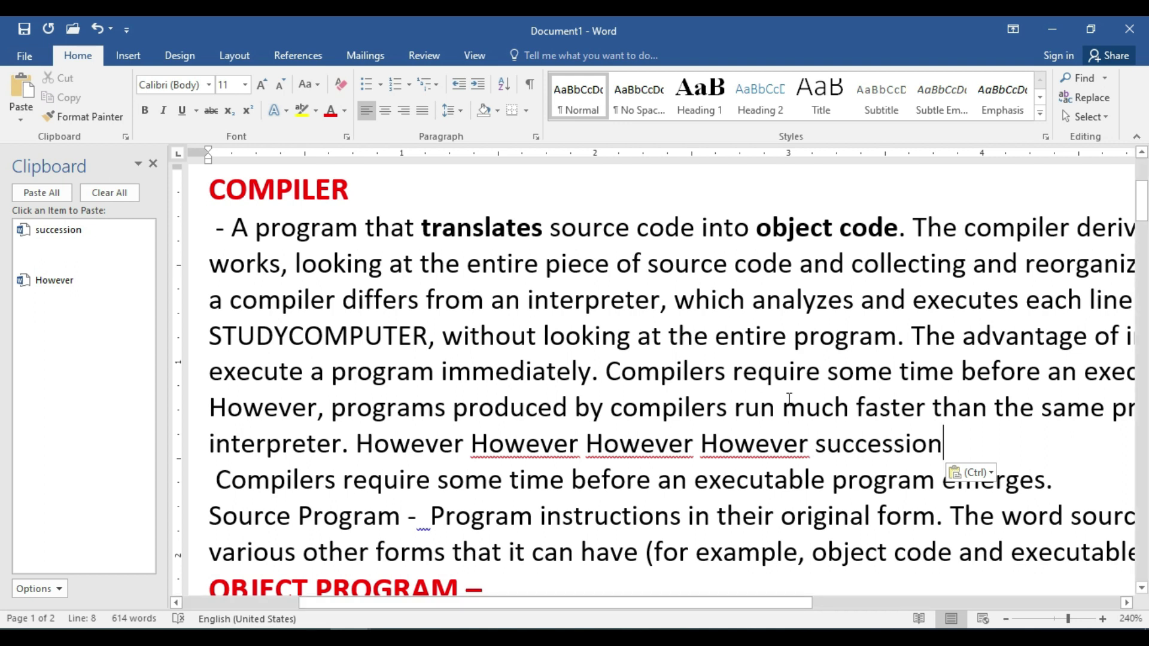
Step: Reopen the clipboard item list and copy "source code" and "programs" from the "To get from source code" paragraph
left_click(153, 164)
left_click(126, 137)
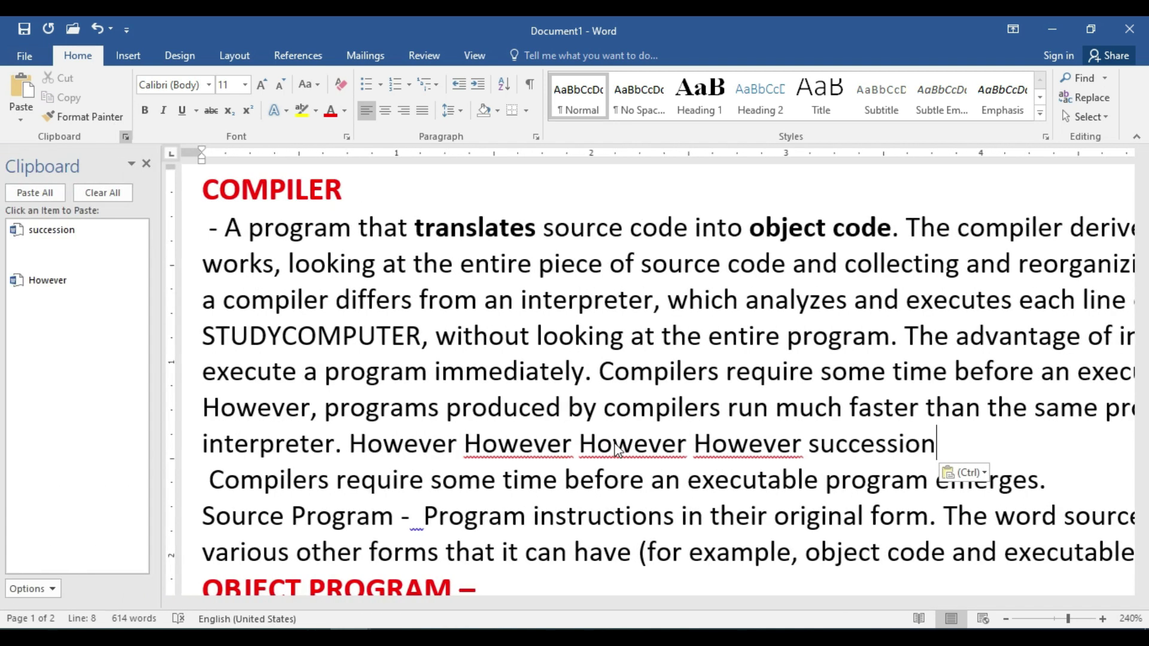
scroll(473, 419, "down", 4)
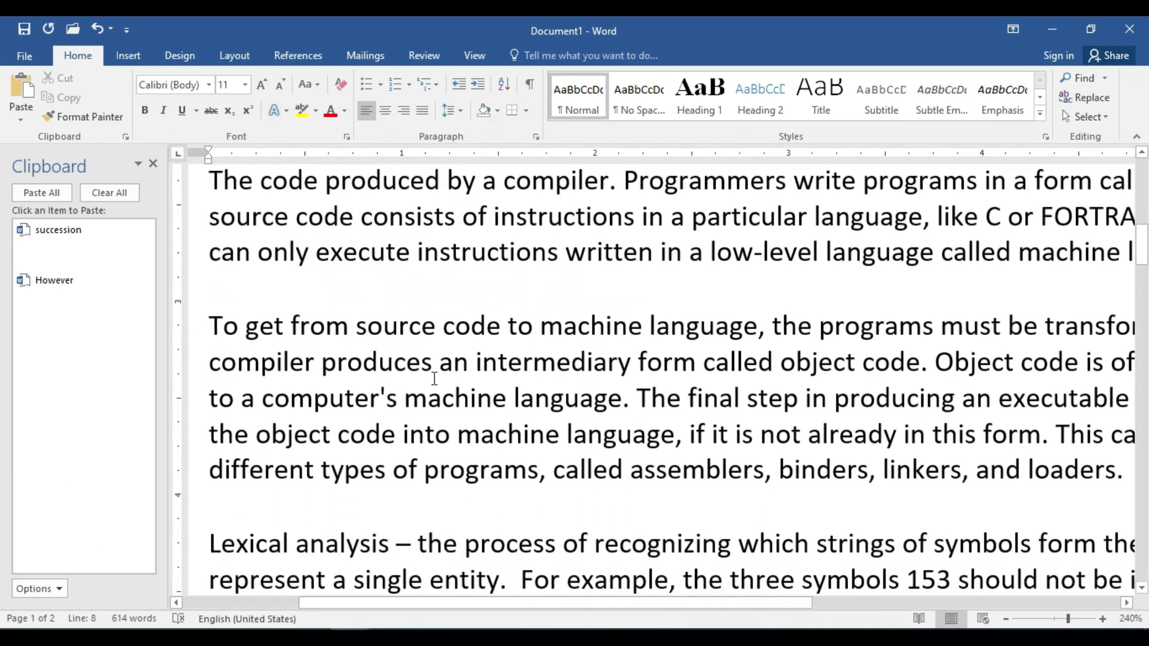
left_click_drag(356, 326, 493, 334)
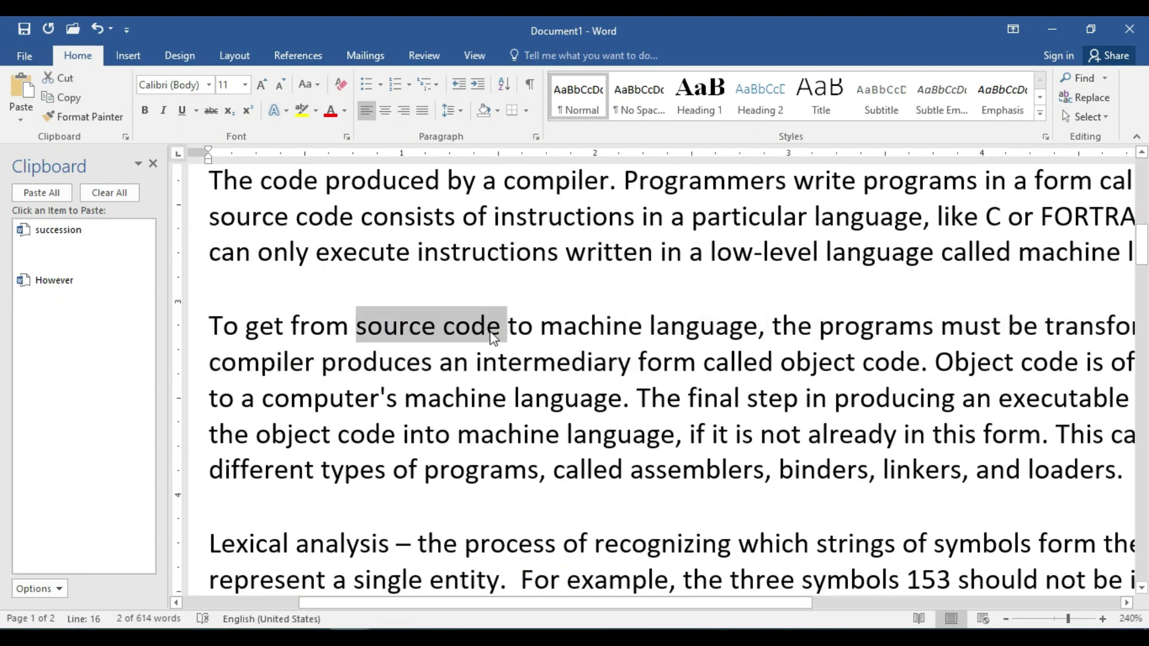
key("ctrl+c")
left_click_drag(425, 471, 541, 483)
key("ctrl+c")
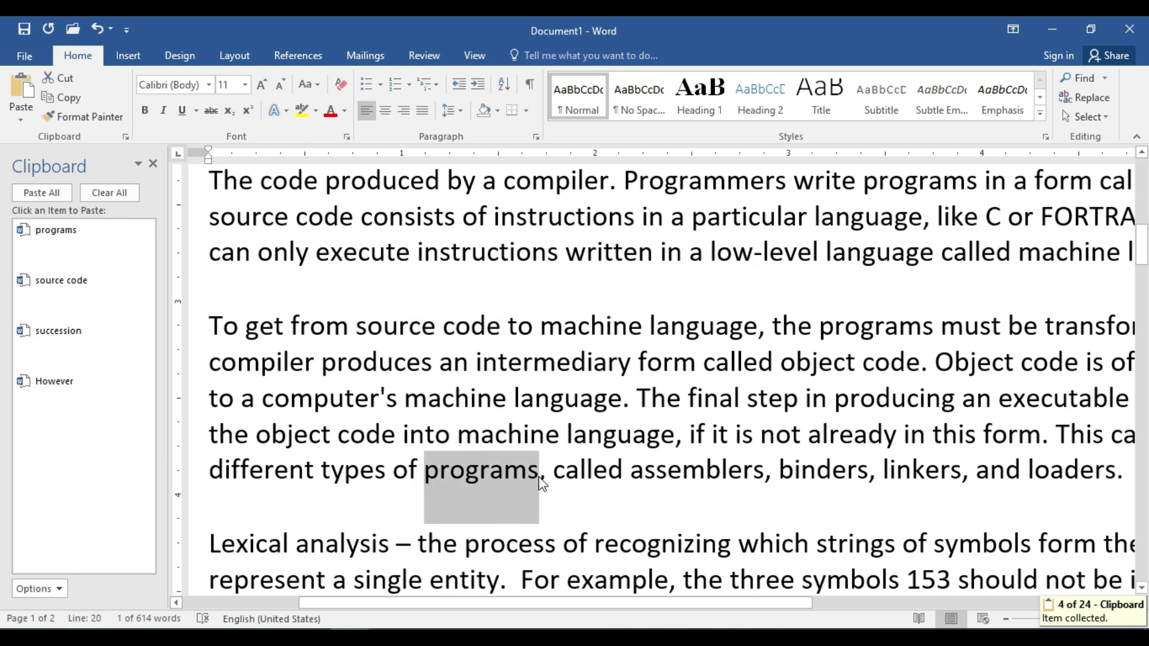
Step: Add a new line after the paragraph ending "loaders.", insert clipboard items "succession", "source code", "programs" and "However", and close the clipboard list
left_click(1126, 477)
key("Return")
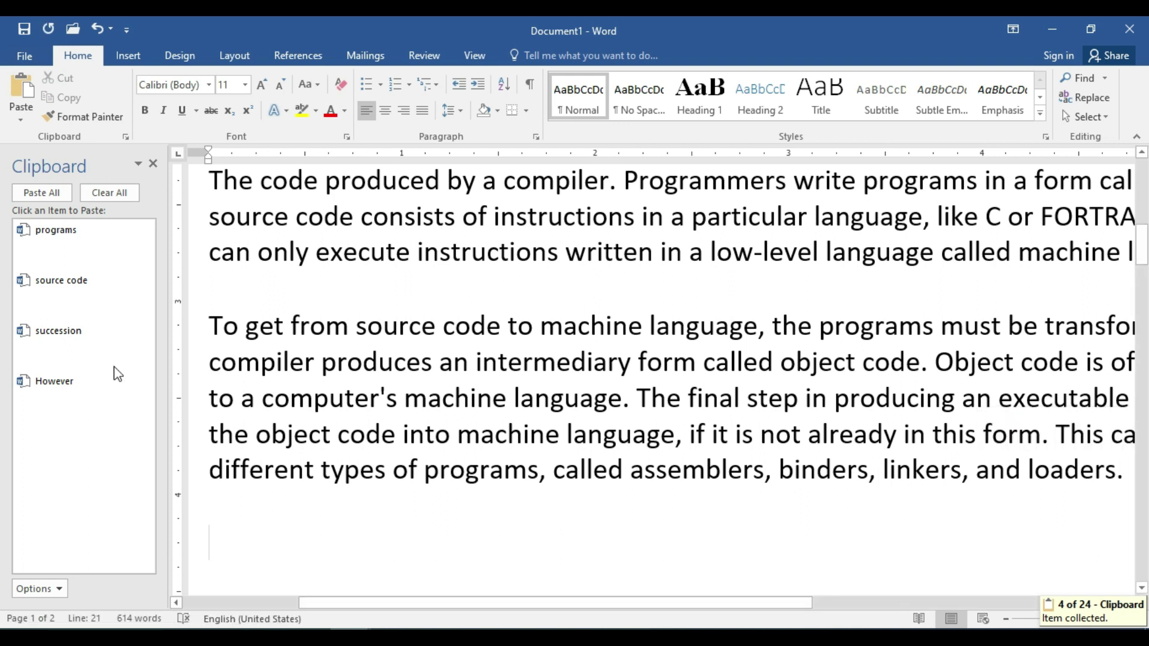
left_click(58, 330)
left_click(60, 280)
left_click(70, 235)
left_click(46, 381)
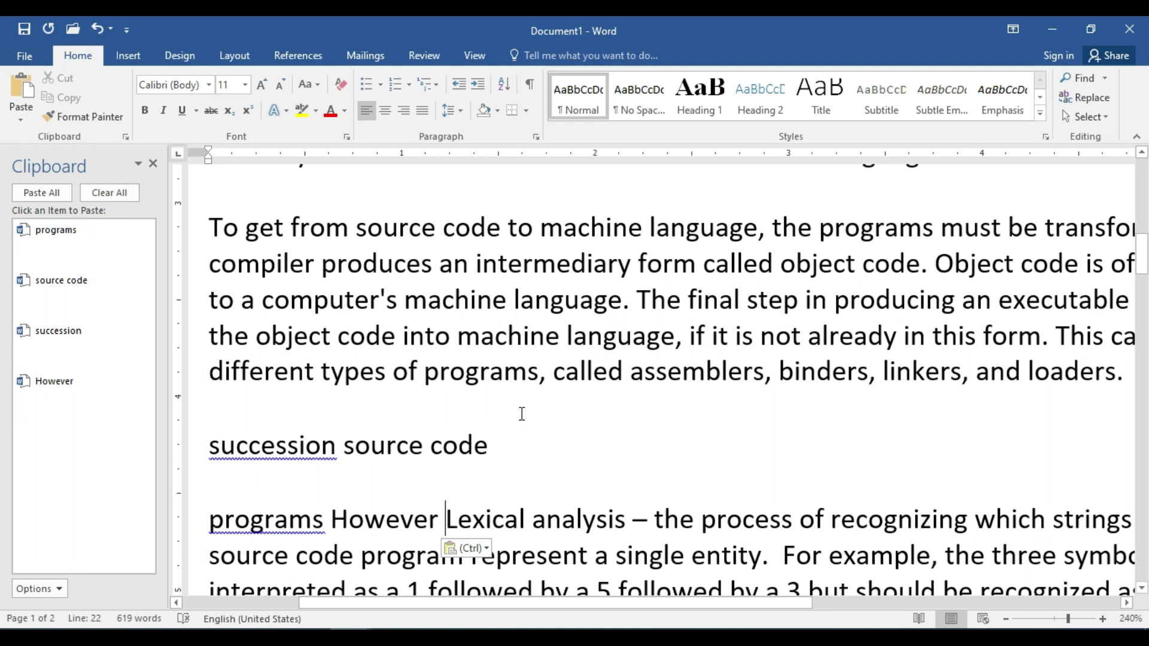
scroll(522, 413, "up", 10)
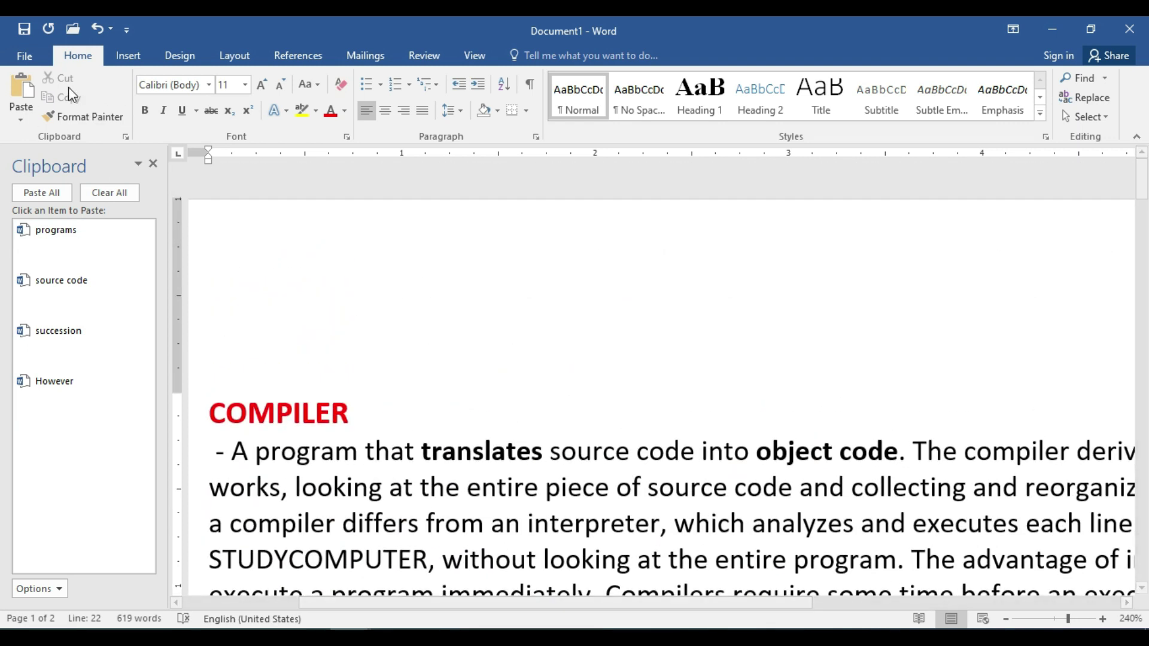
left_click(153, 164)
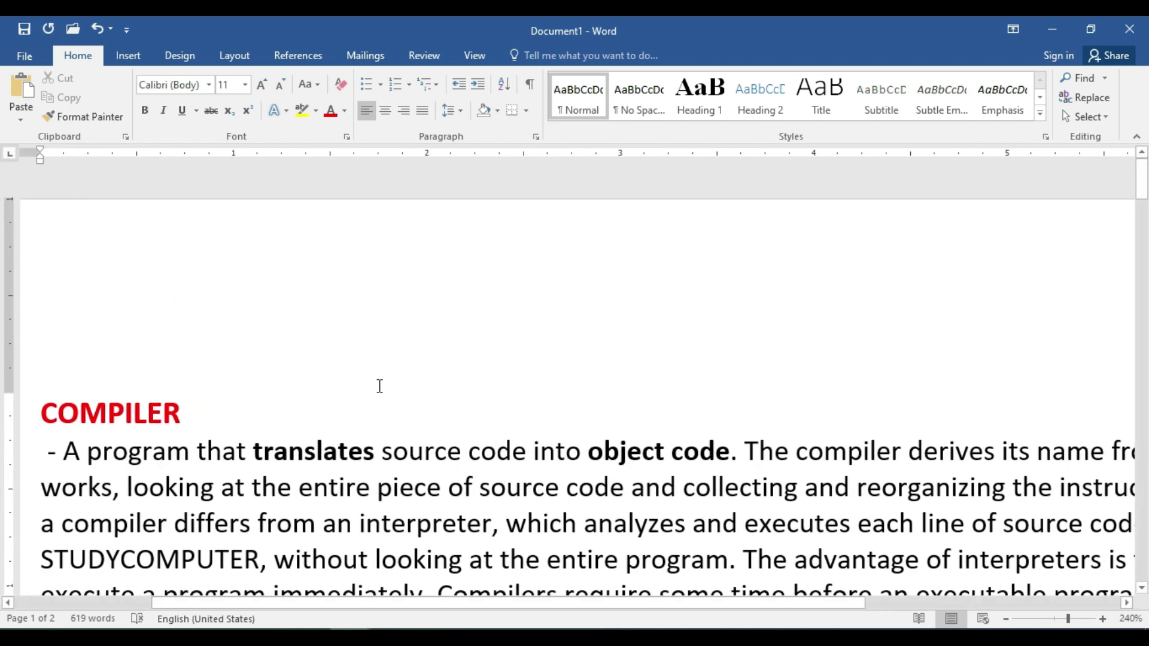
scroll(379, 385, "down", 1, "ctrl")
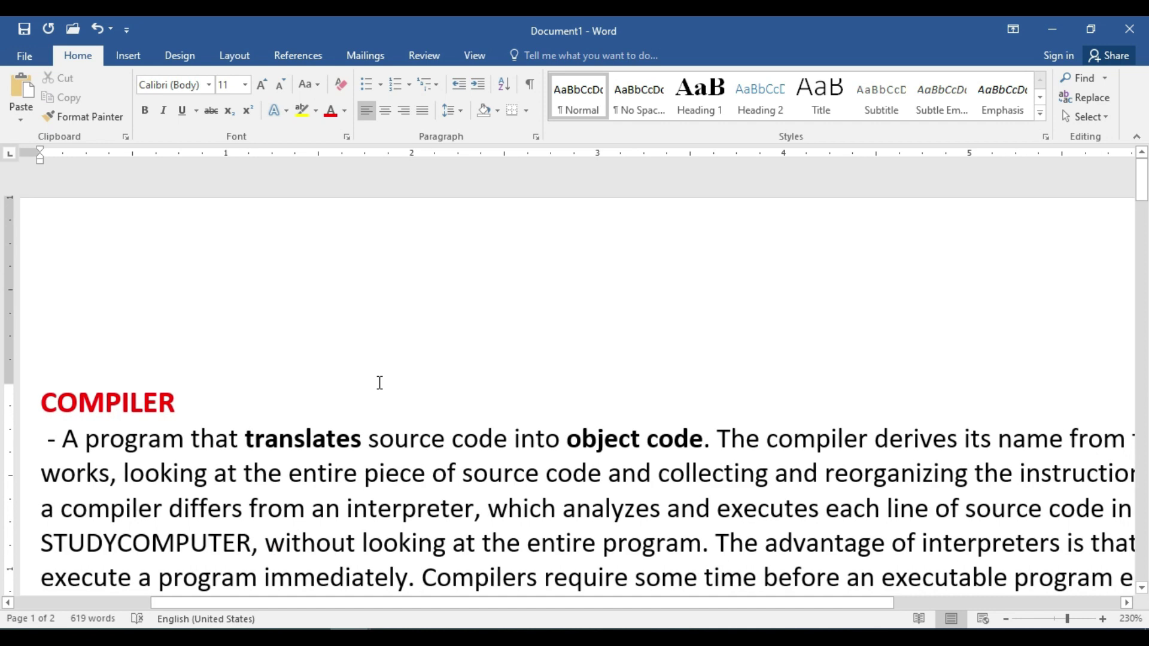
scroll(371, 373, "down", 4)
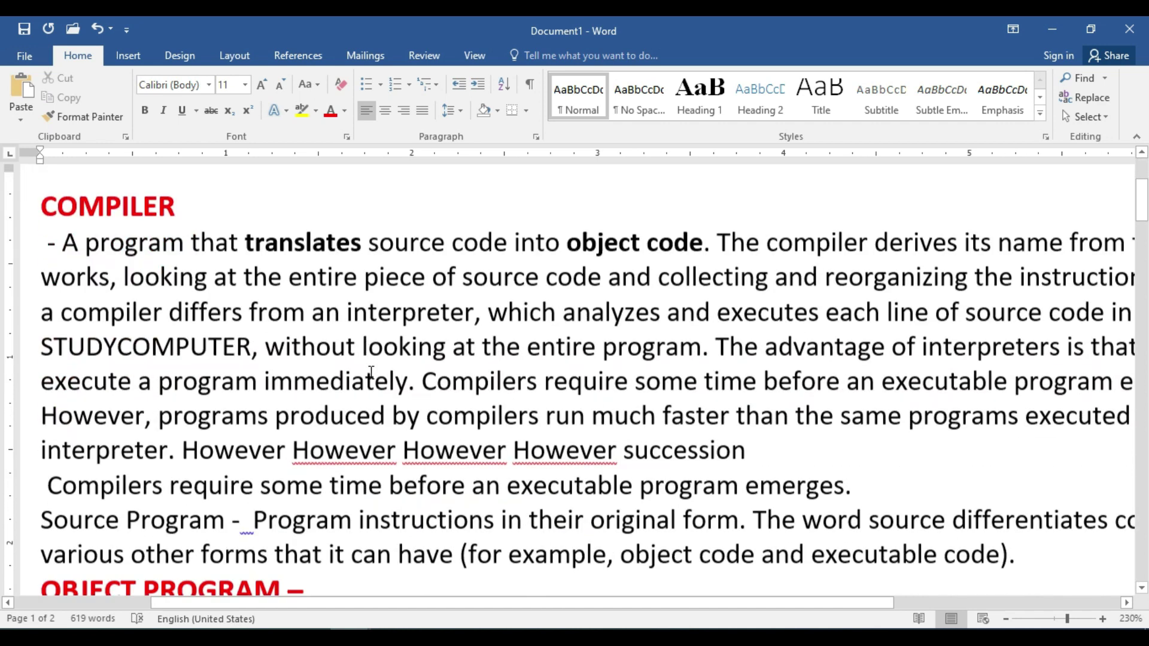
scroll(371, 373, "up", 1)
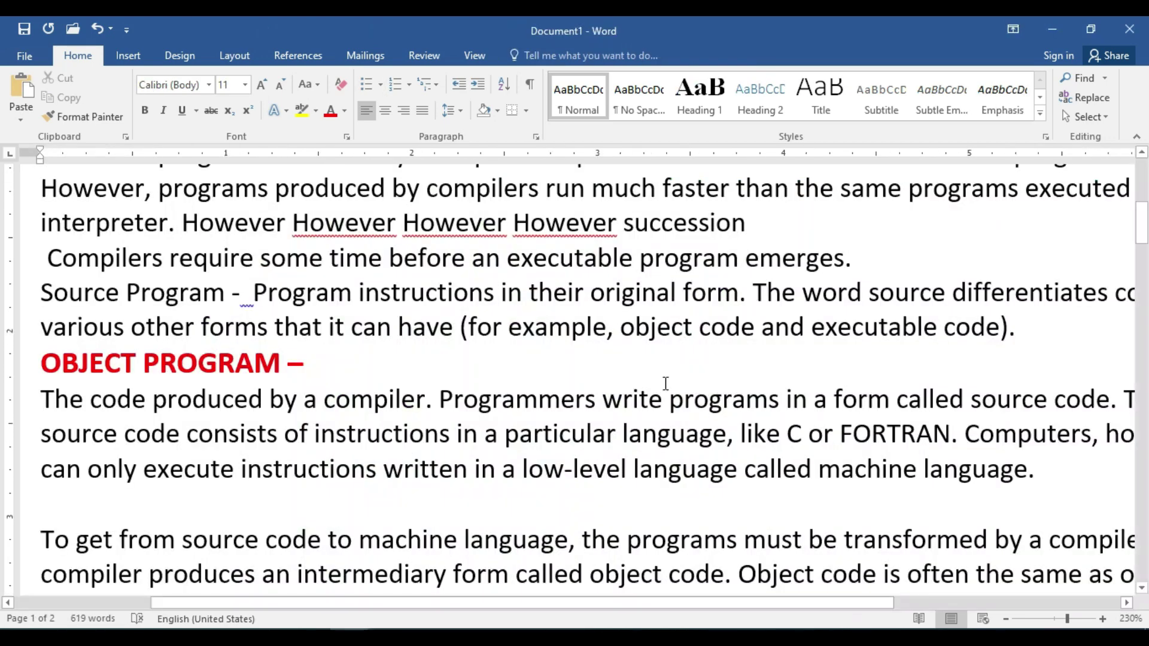
scroll(564, 395, "up", 4)
scroll(565, 401, "down", 4)
scroll(496, 403, "up", 5)
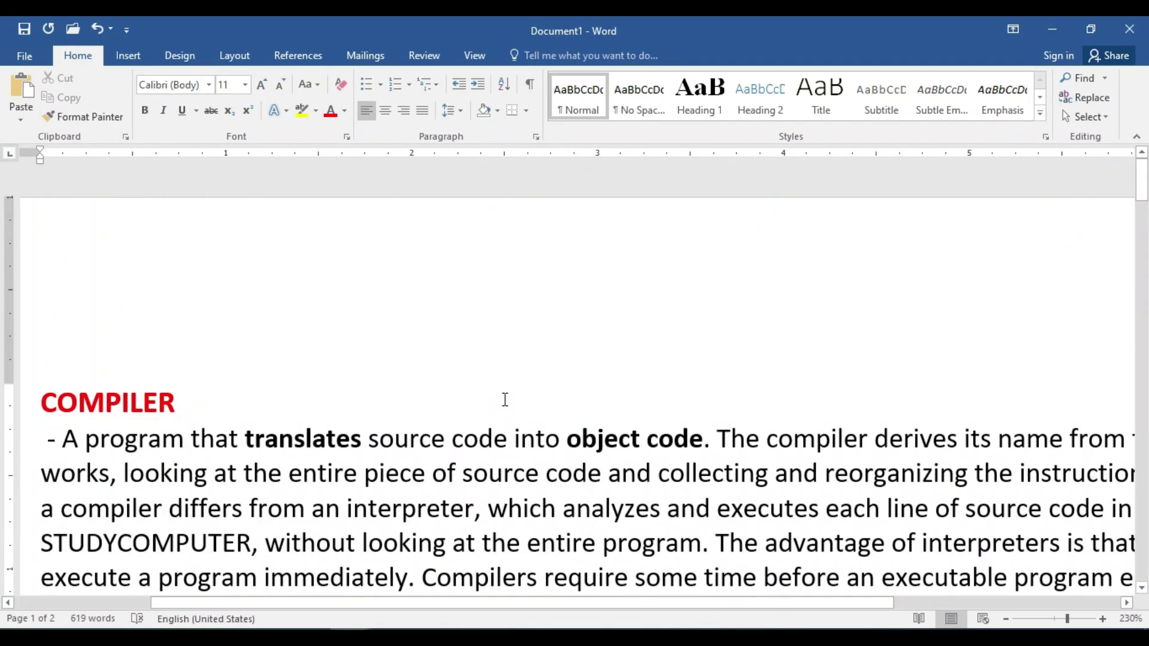
scroll(505, 400, "down", 3)
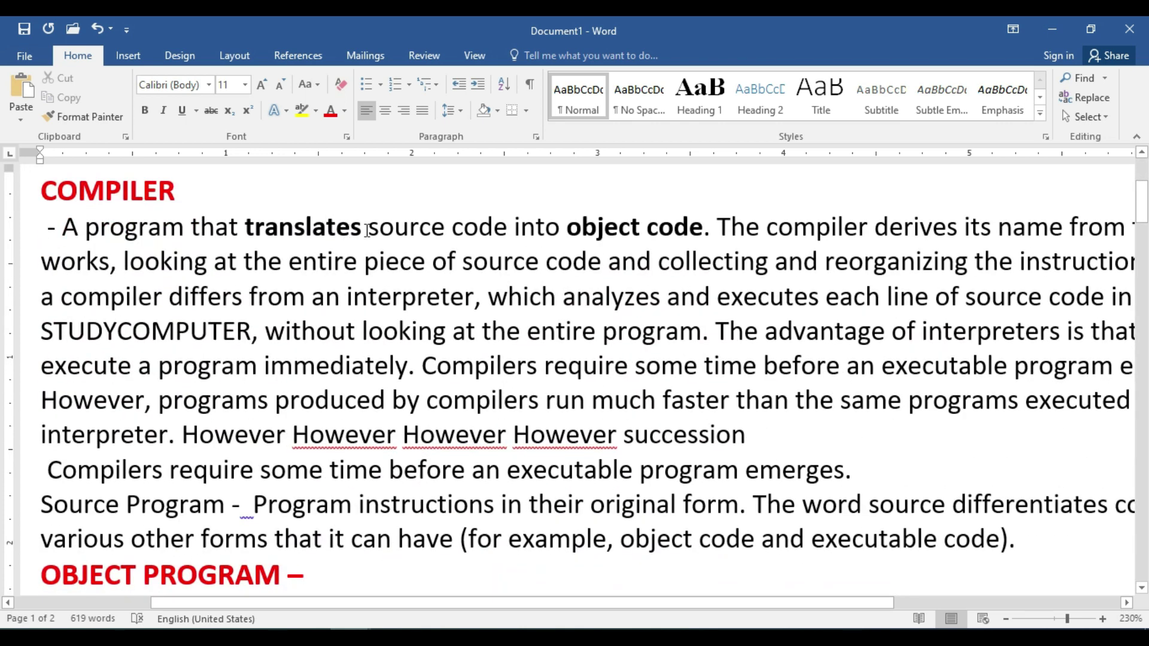
Step: Move the insertion point up to the word "translates" in the first sentence below the COMPILER heading
key("Up")
key("Up")
key("Up")
key("Up")
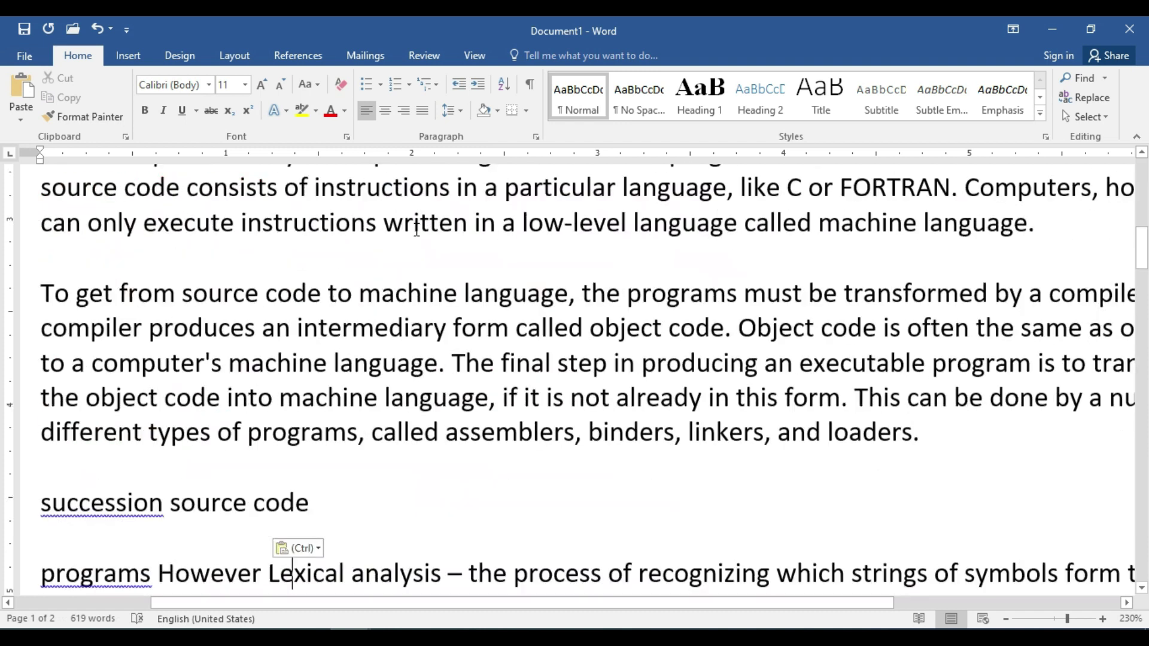
key("Up")
key("Up")
key("Up")
key("Up")
key("Up")
key("Up")
key("Up")
key("Up")
key("Up")
key("Up")
key("Up")
key("Up")
key("Up")
key("Up")
key("Up")
key("Up")
key("Up")
key("Up")
key("Up")
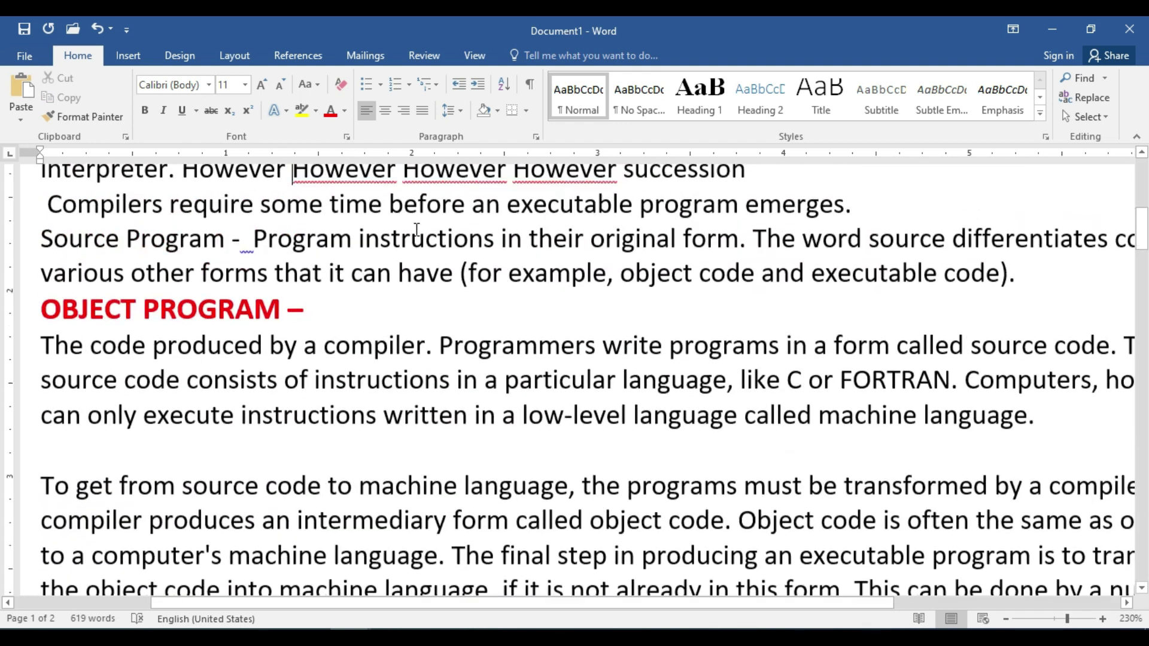
key("Down")
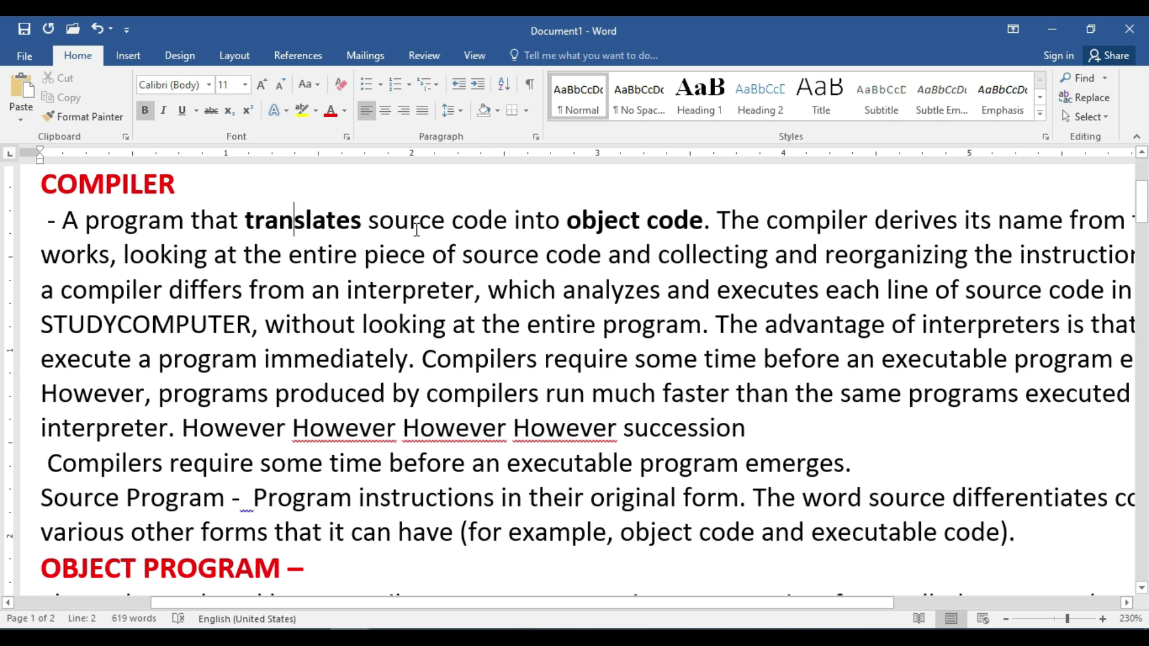
Step: Select "source code" after "translates" and open its Font settings dialog, closing it without changes and reopening it
key("ctrl+Right")
key("ctrl+shift+Right")
key("ctrl+shift+Right")
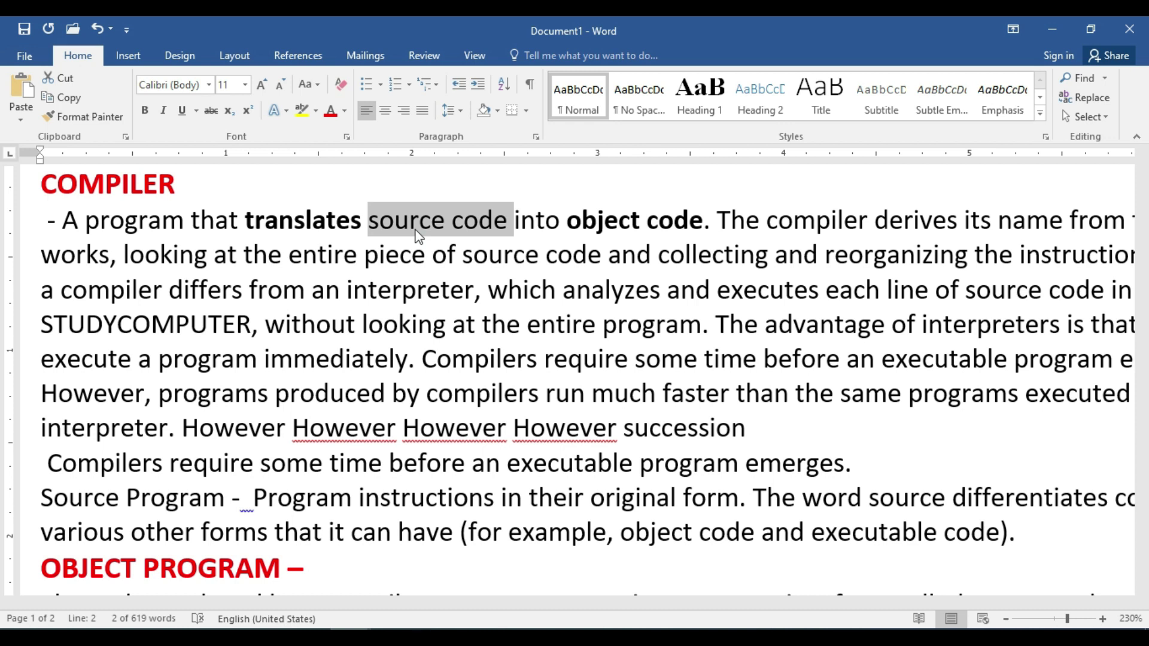
key("ctrl+d")
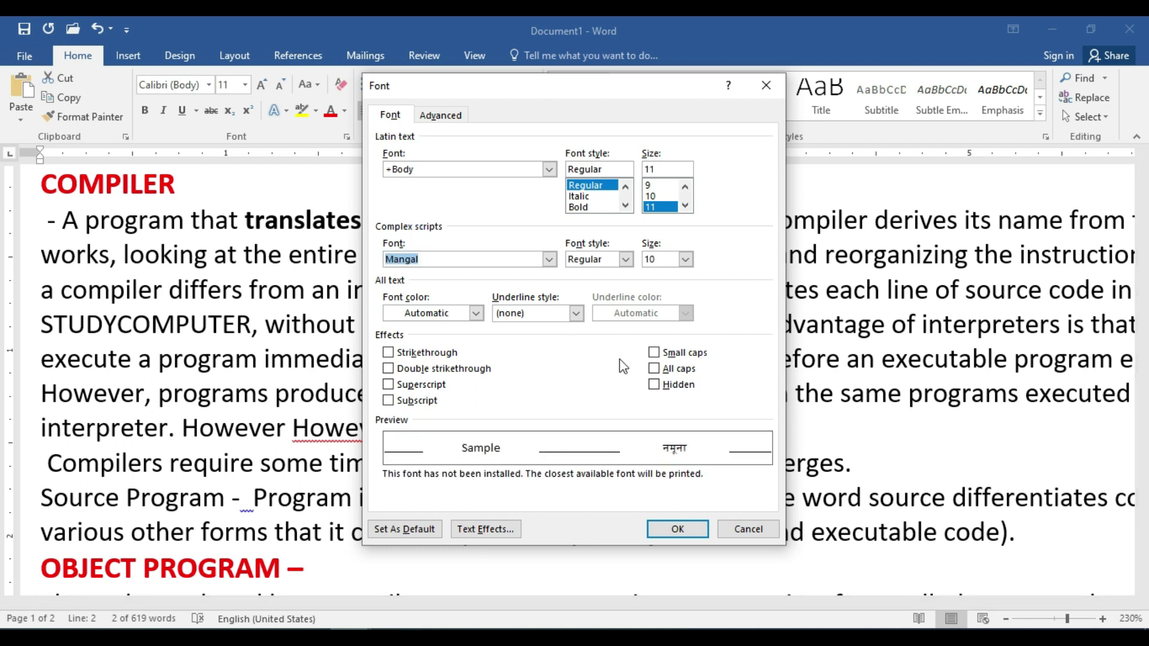
key("Escape")
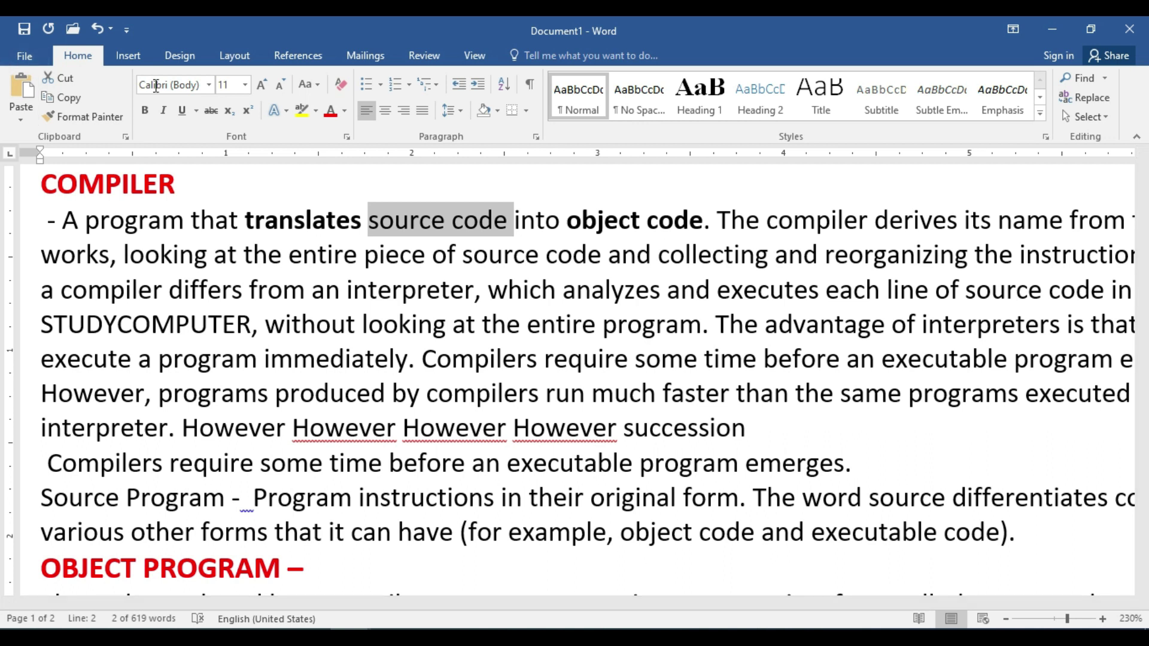
left_click(347, 139)
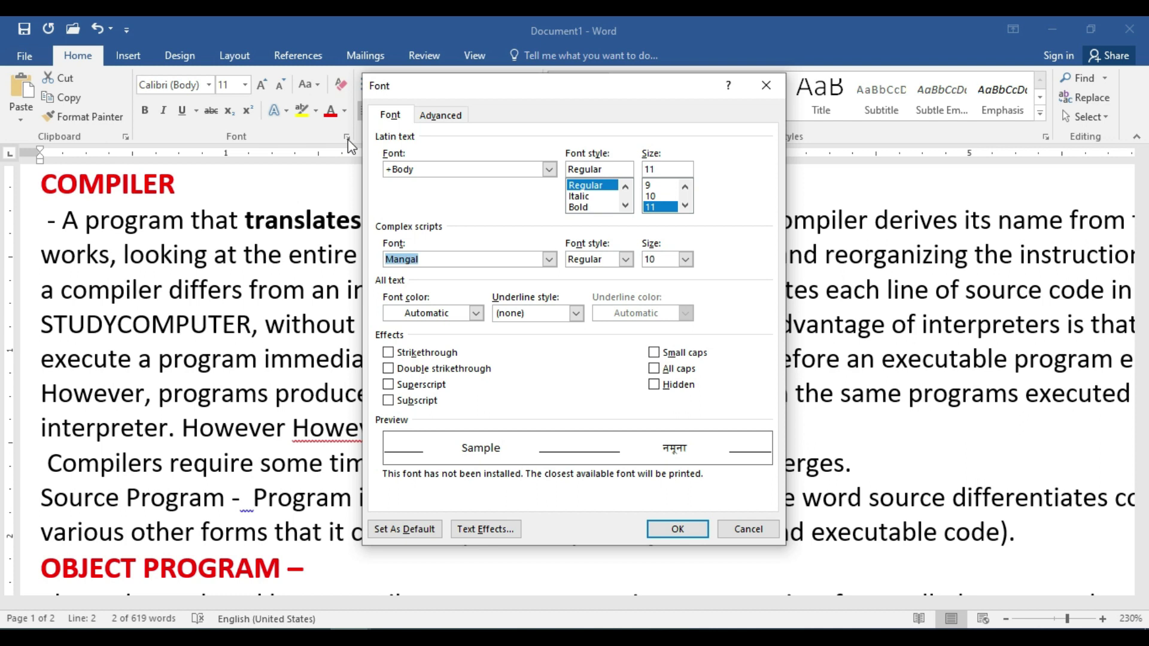
Step: Reopen the Font dialog for "source code", try Nirmala UI Semilight as complex scripts font, and switch it to Arial Unicode MS
key("Escape")
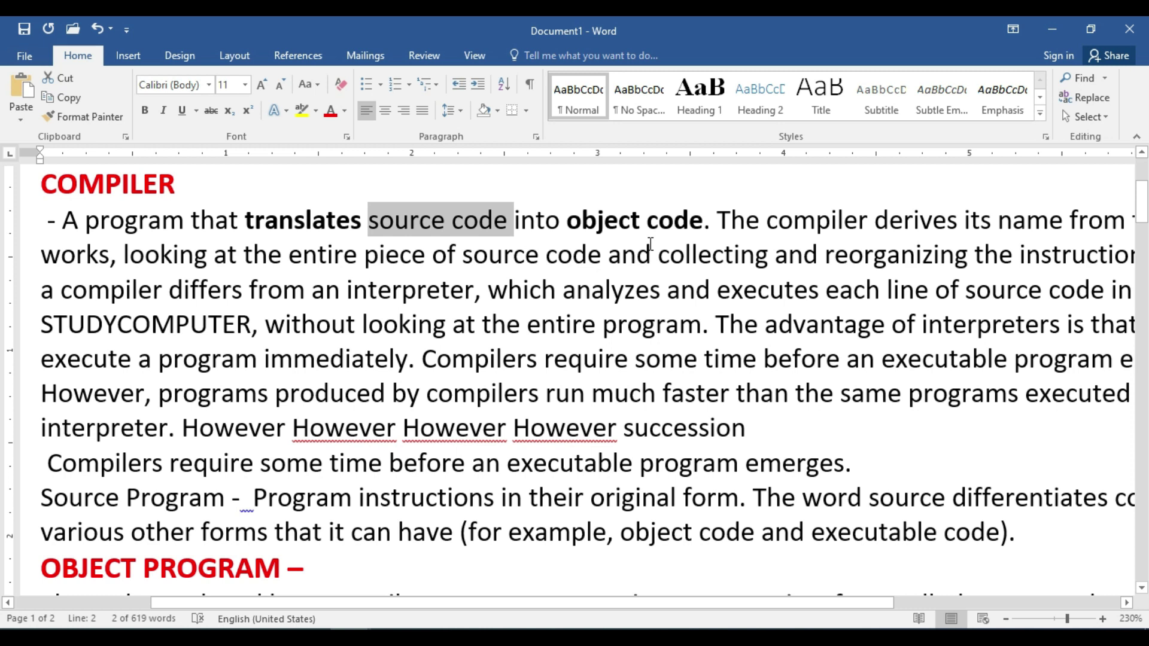
key("ctrl+d")
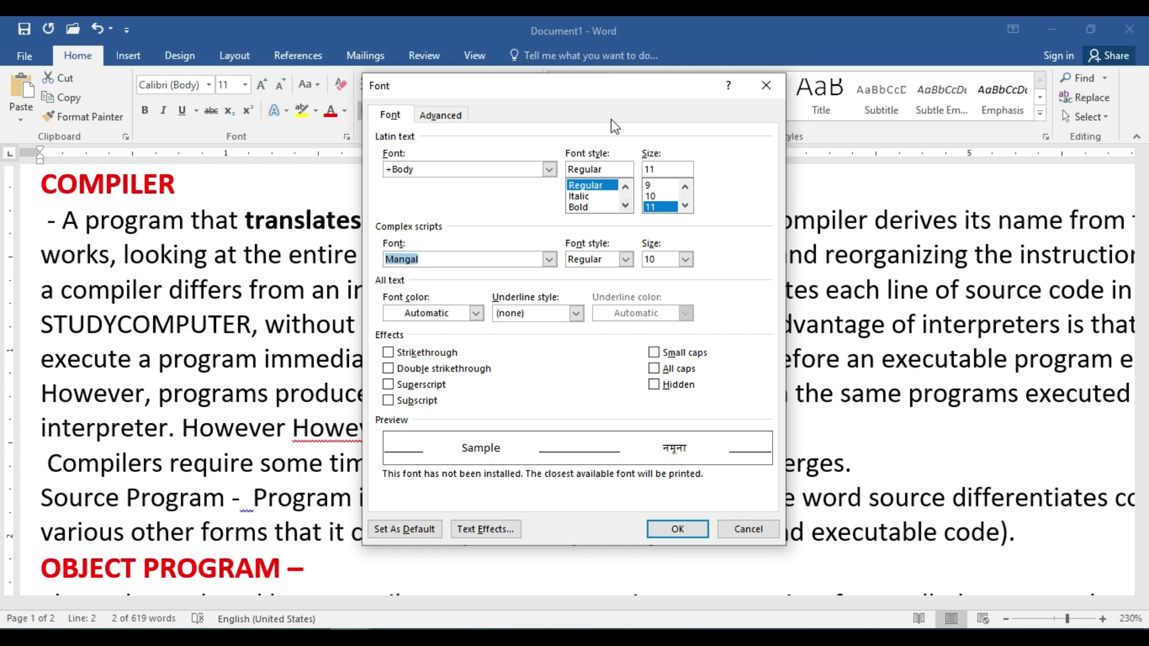
left_click_drag(594, 83, 608, 150)
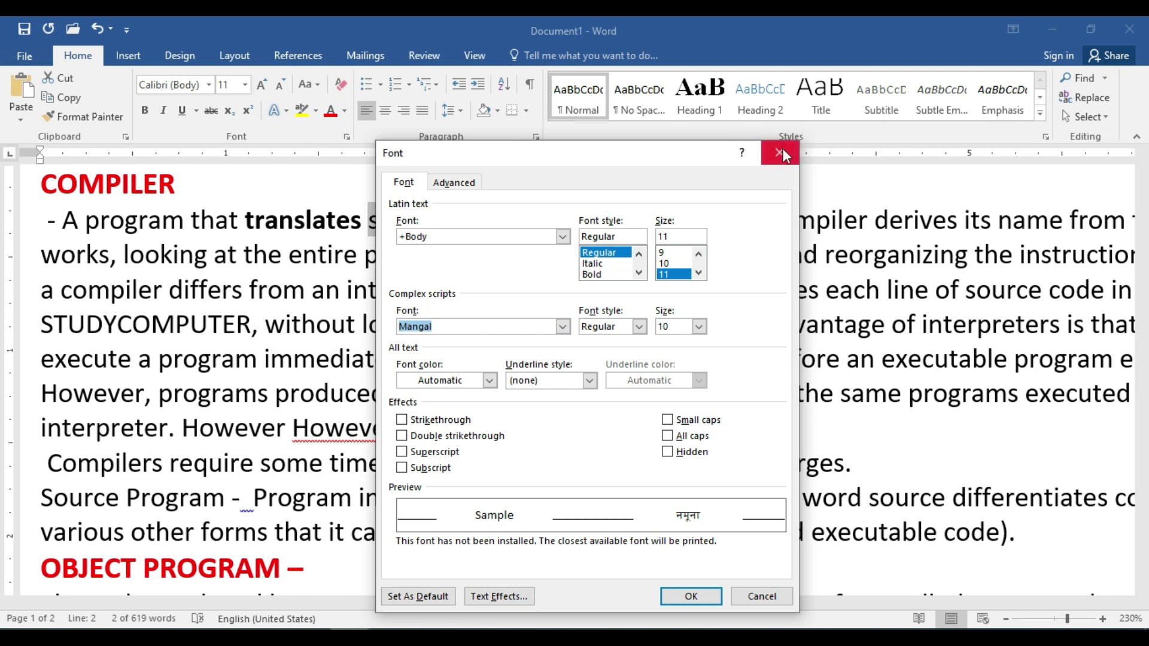
left_click(562, 327)
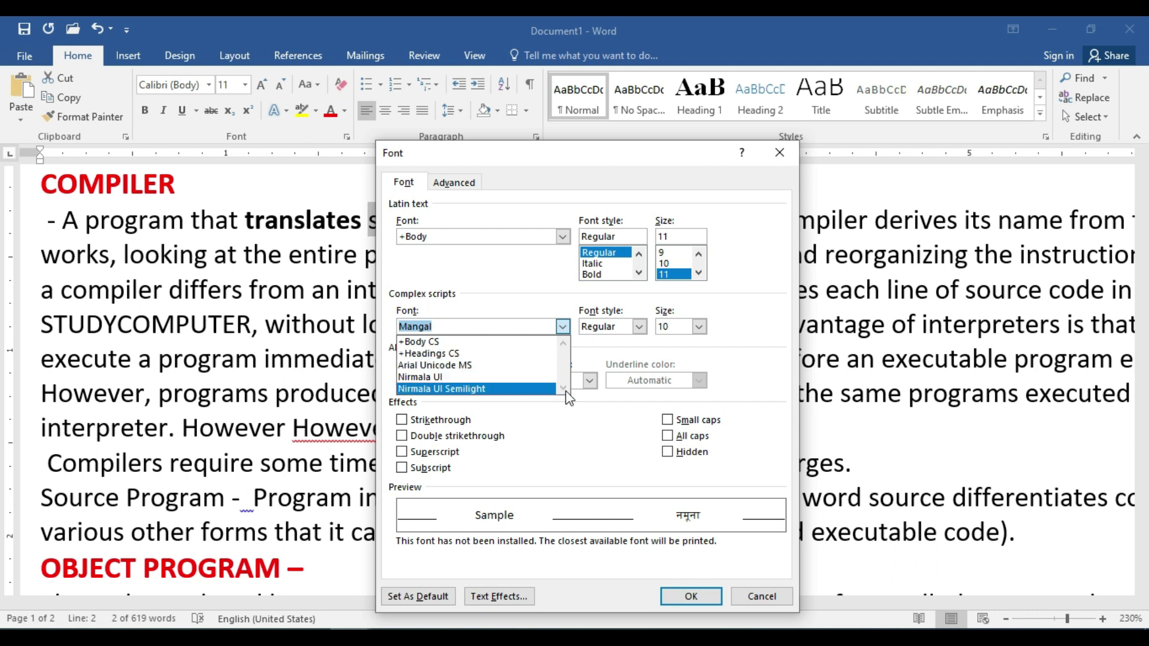
left_click(548, 389)
left_click(563, 326)
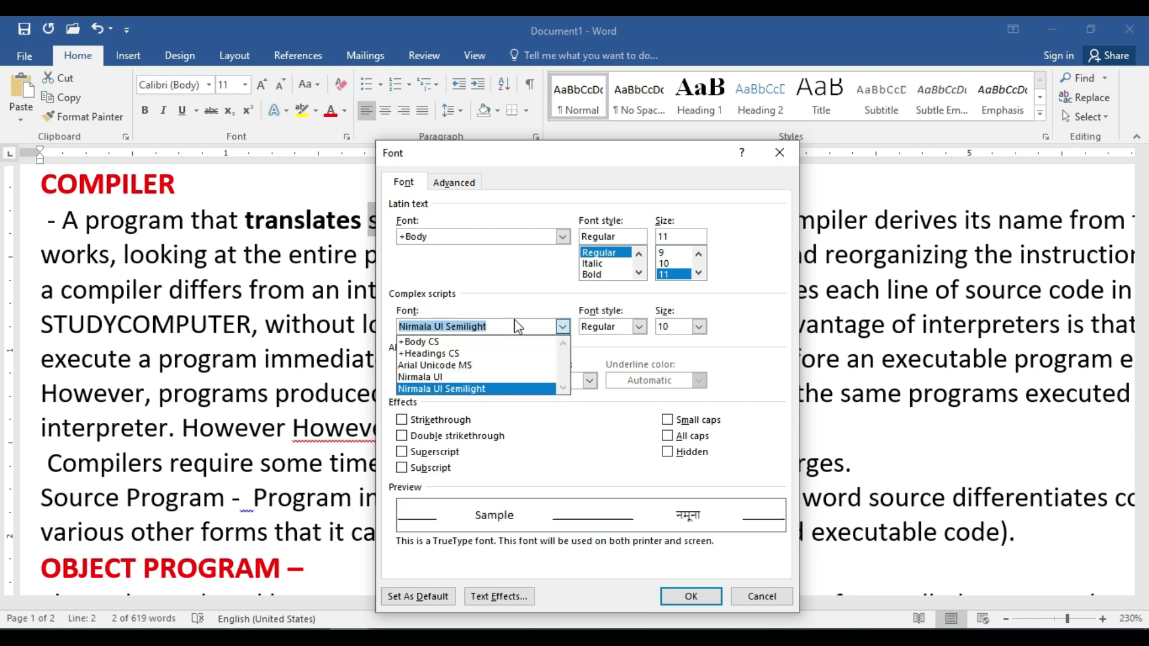
left_click(465, 366)
left_click(473, 236)
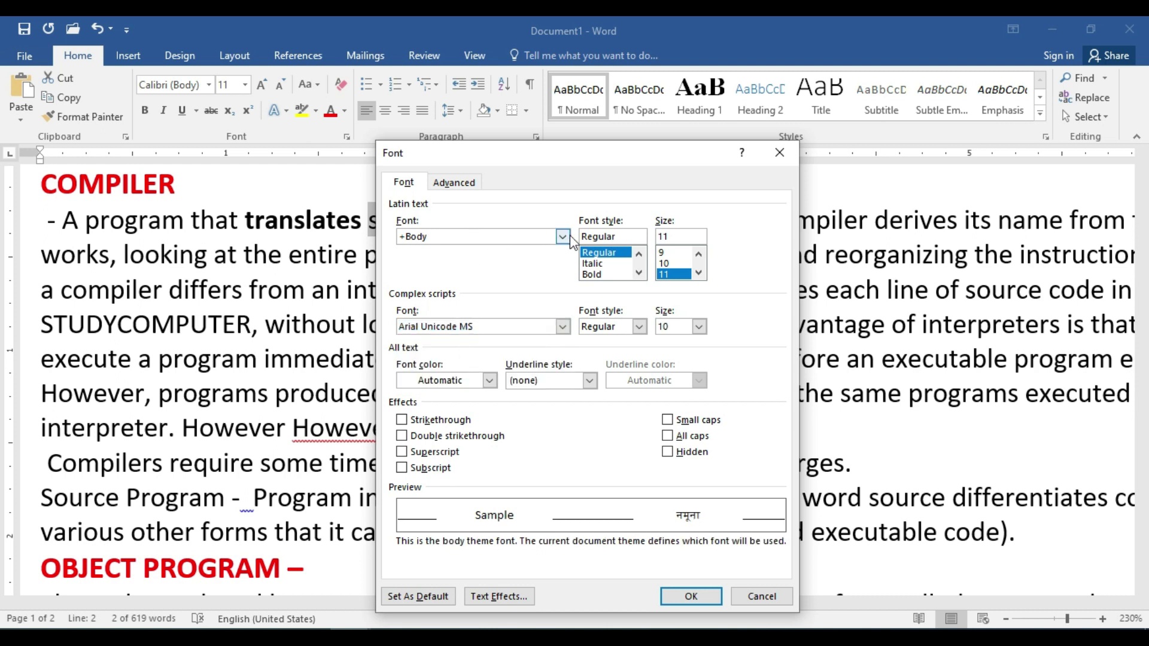
Step: Set the Latin text font to Calibri in the Font dialog and check the complex scripts font choices without changing them
left_click(562, 237)
scroll(476, 291, "down", 10)
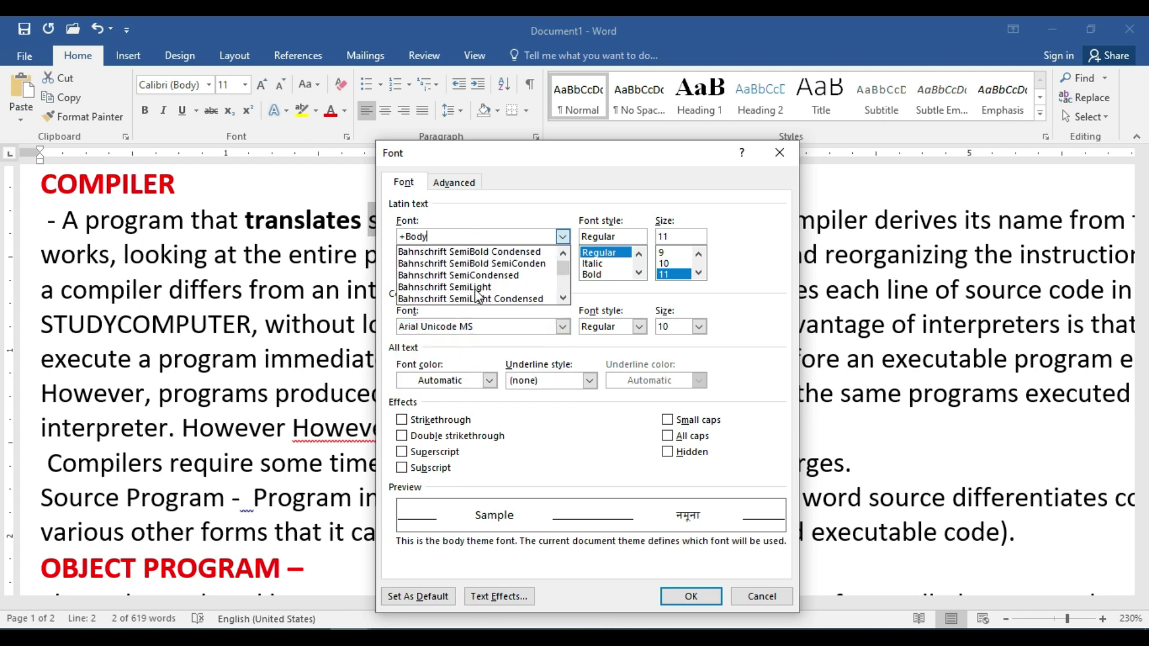
scroll(476, 290, "down", 4)
scroll(455, 290, "up", 1)
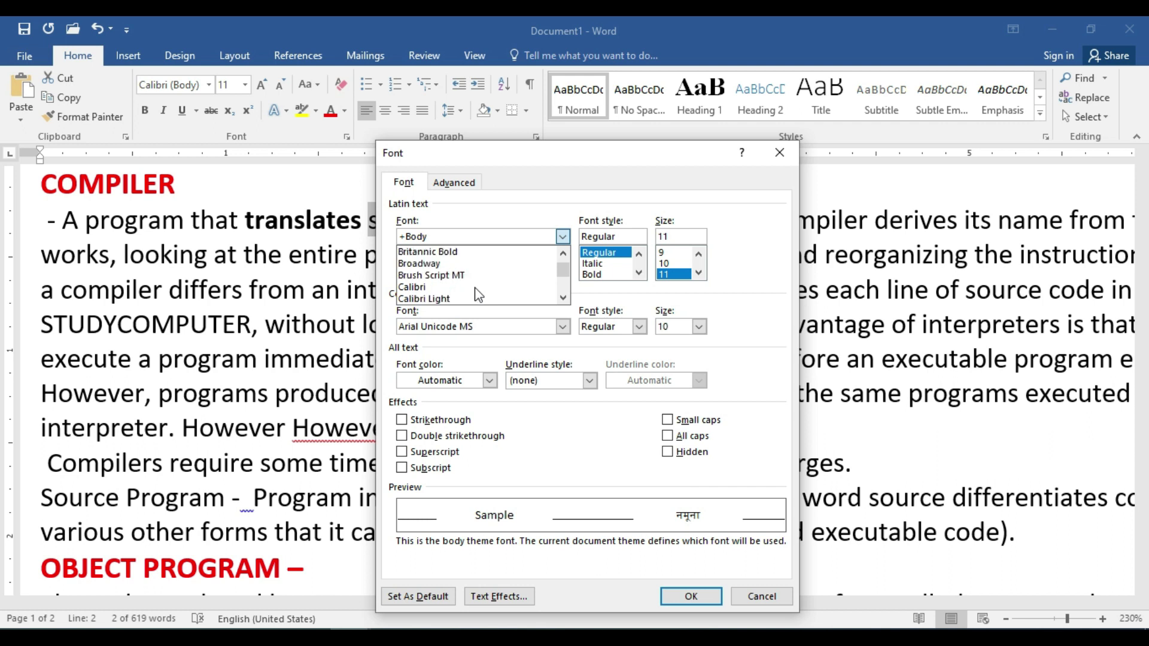
left_click(426, 288)
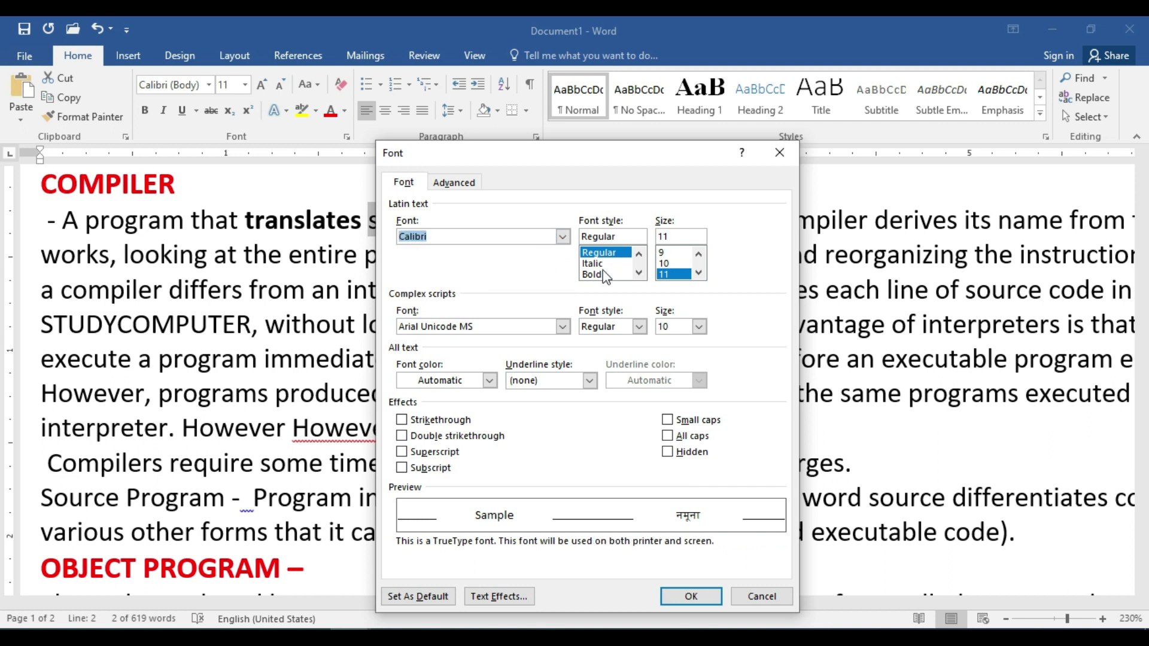
left_click(563, 326)
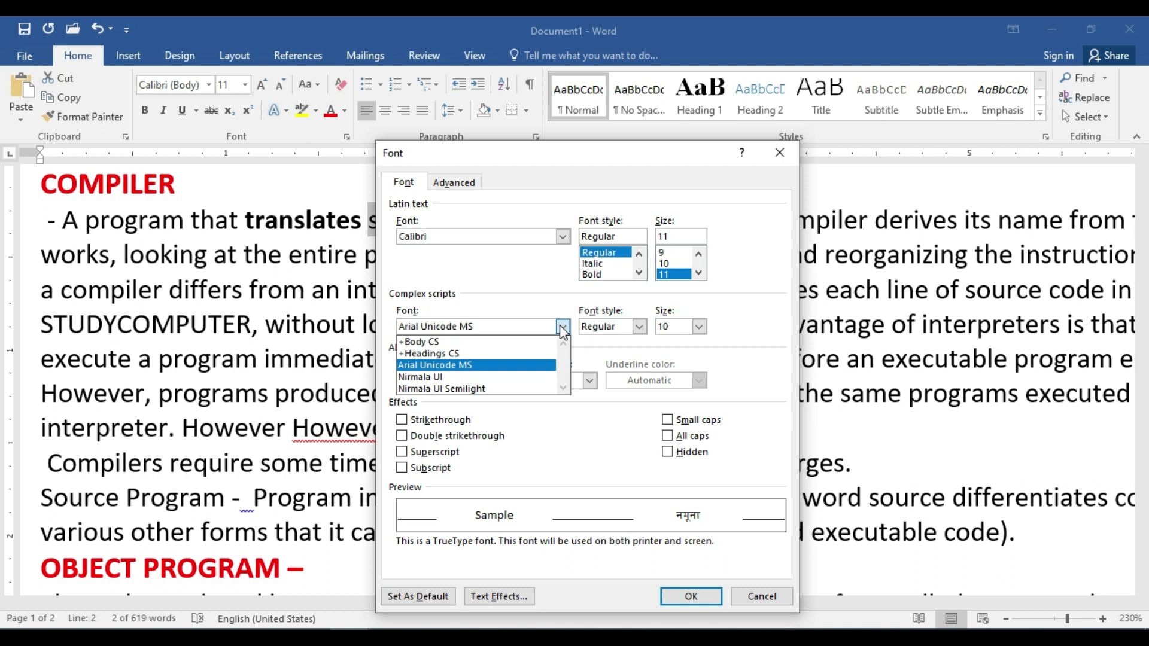
left_click(527, 296)
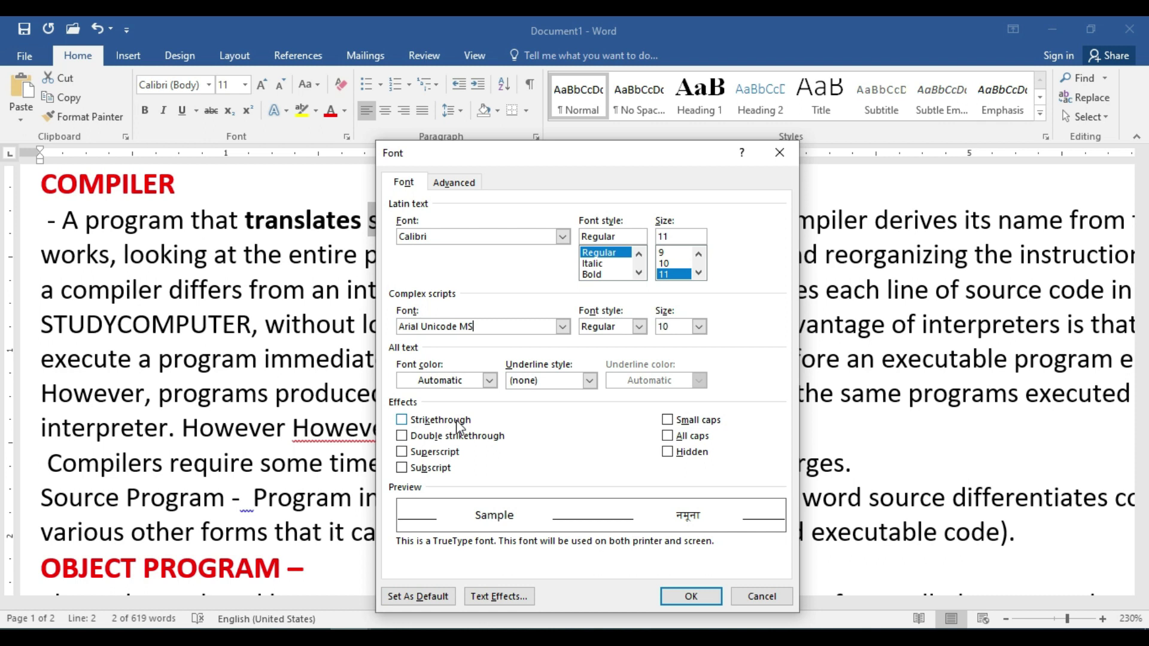
Step: Try a darker blue theme font color, look through the underline styles, and cancel the Font dialog
left_click(490, 381)
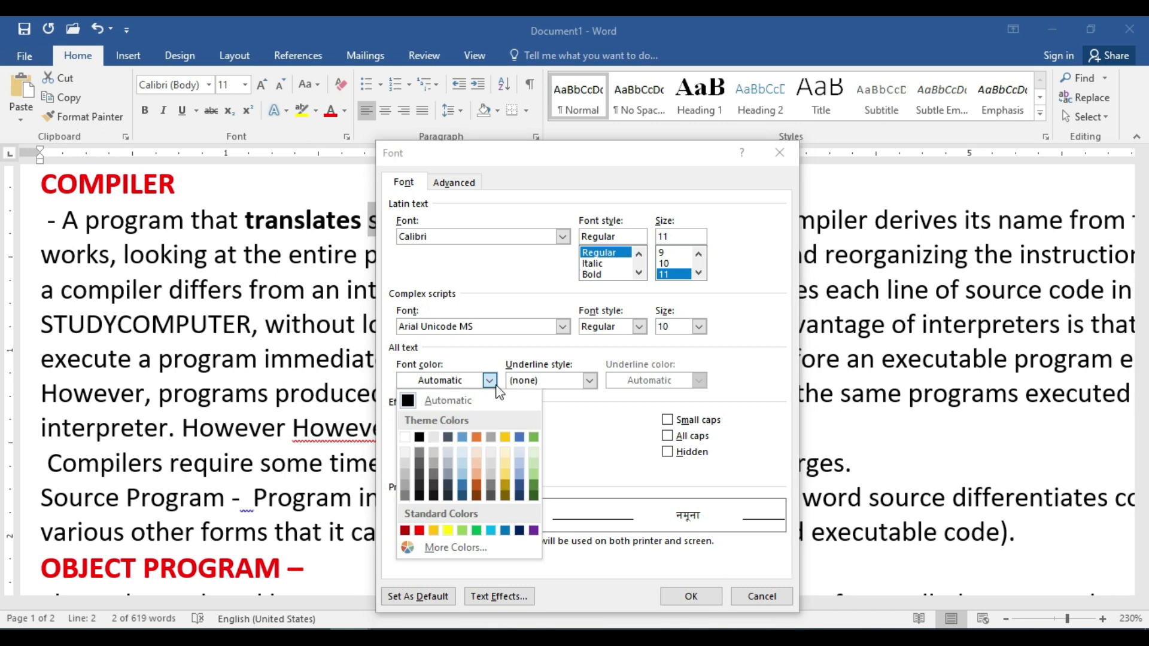
left_click(459, 485)
left_click(589, 380)
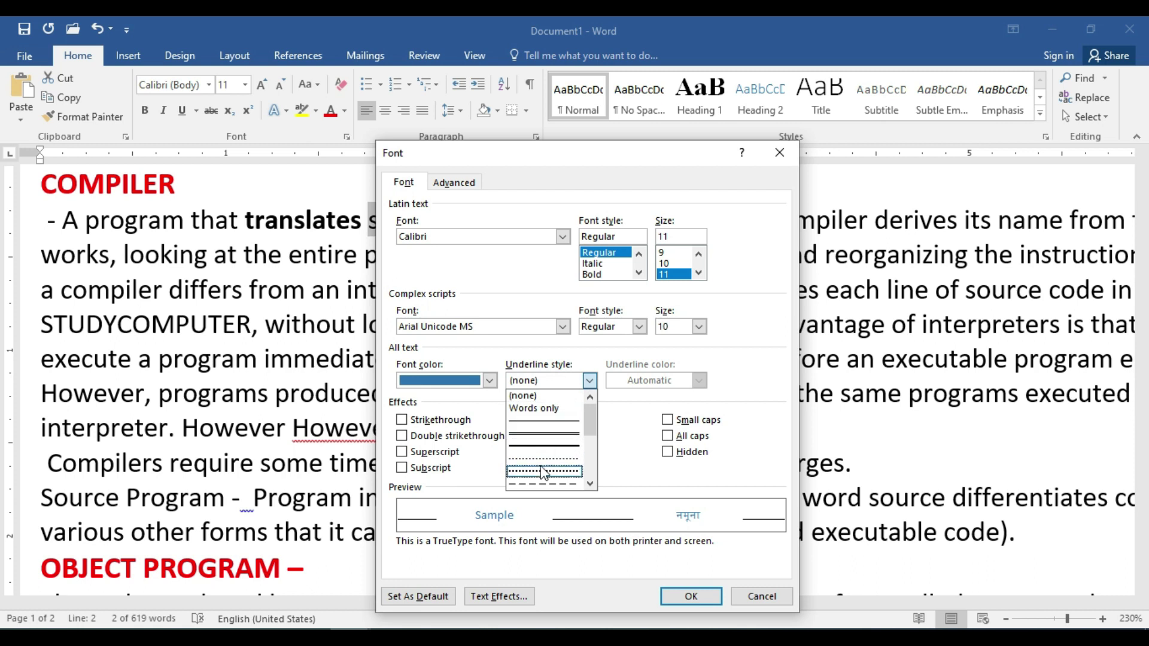
left_click(590, 382)
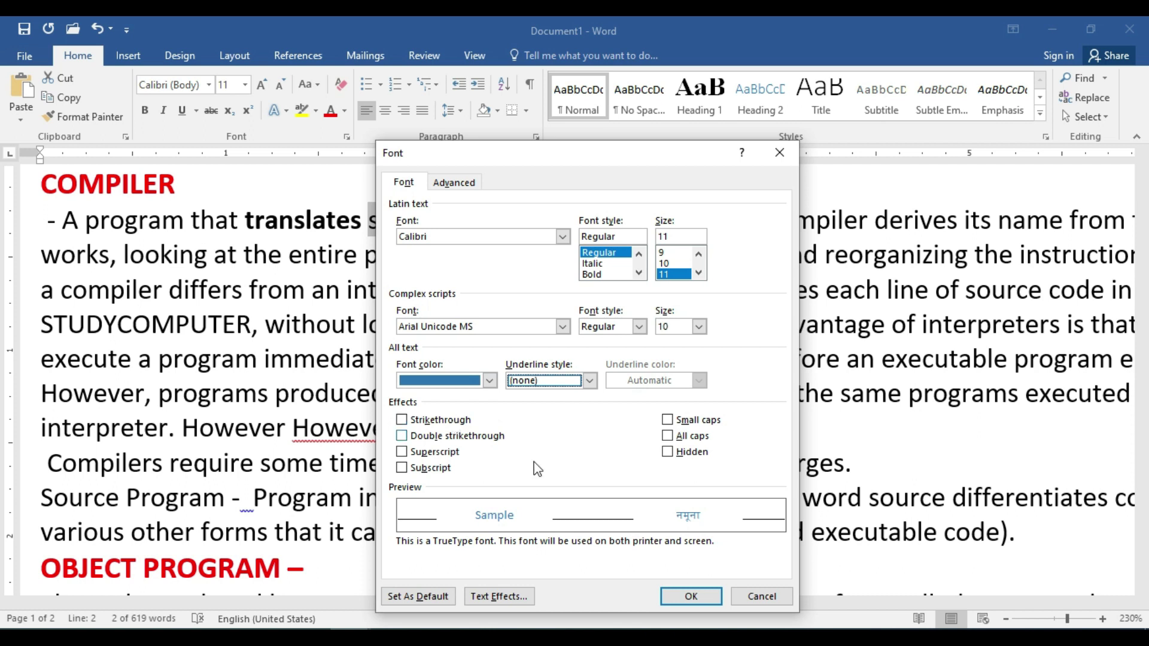
left_click(762, 597)
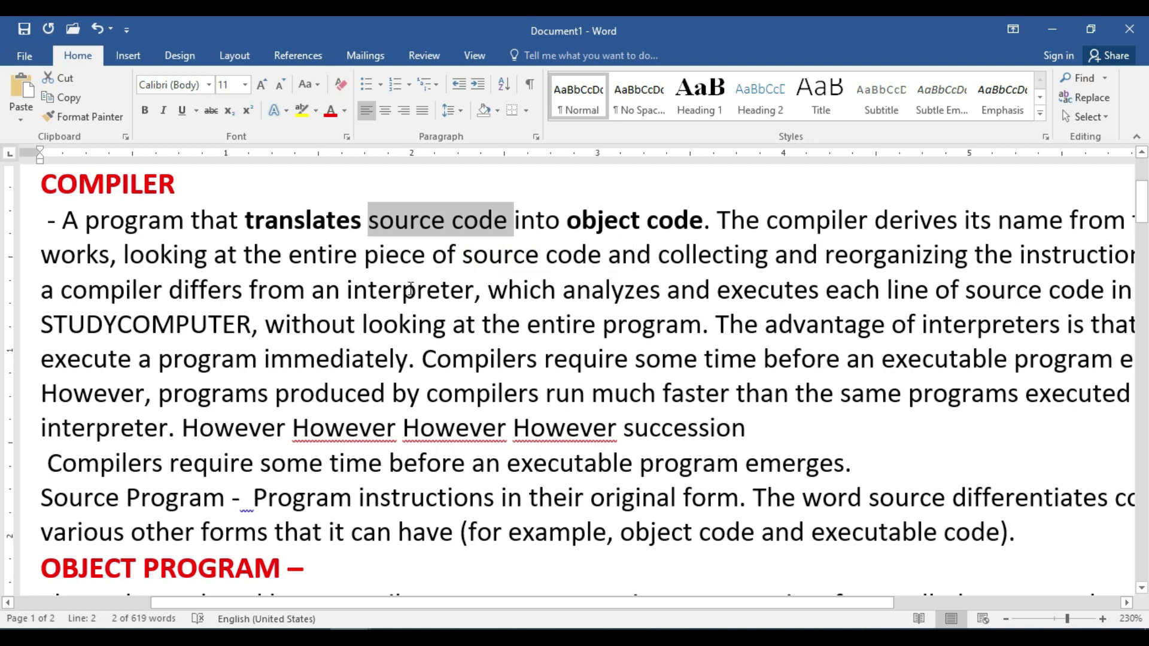
Step: Apply strikethrough to "interpreter" in the COMPILER paragraph through the Font dialog
left_click_drag(348, 292, 476, 294)
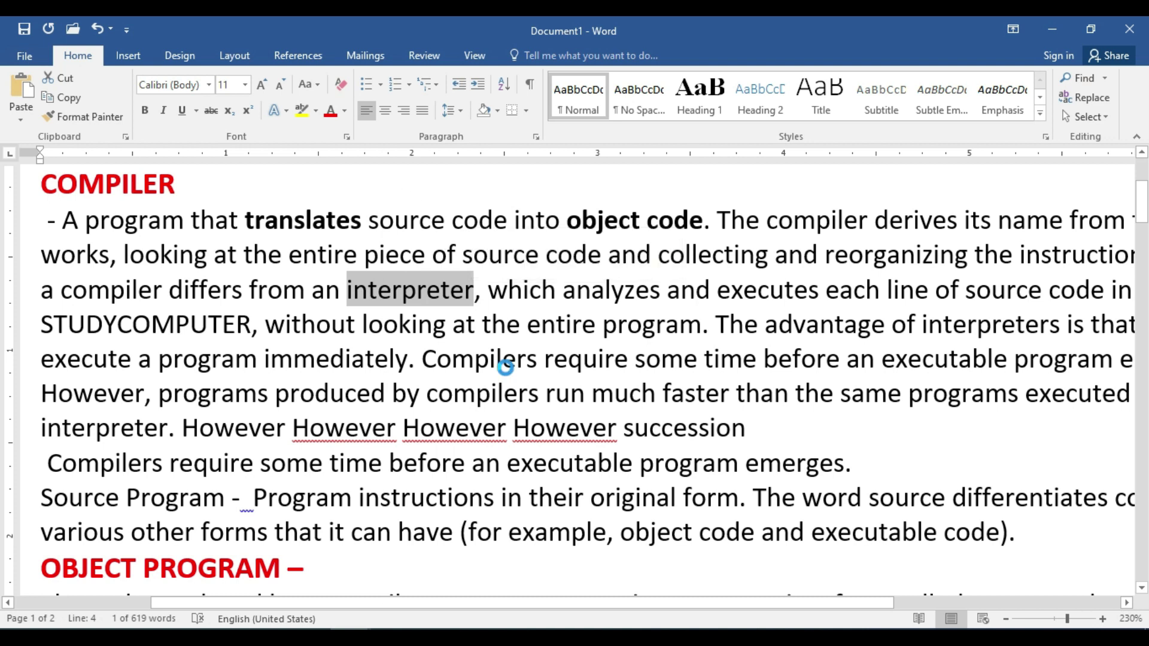
key("ctrl+d")
left_click(402, 420)
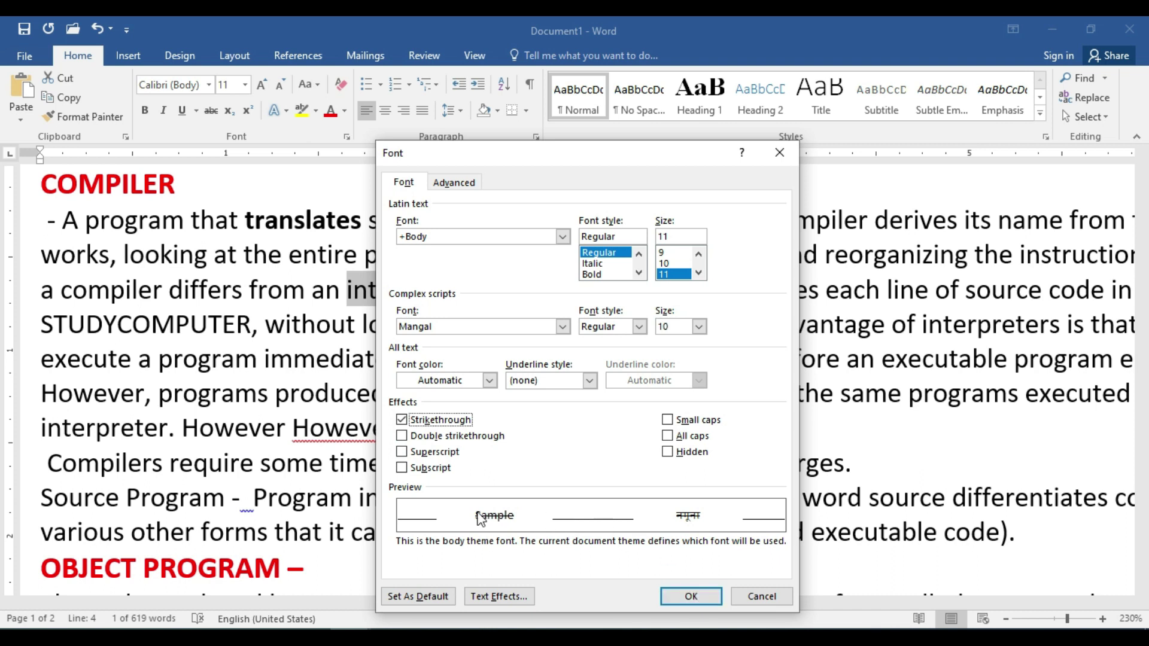
left_click(689, 597)
left_click(483, 325)
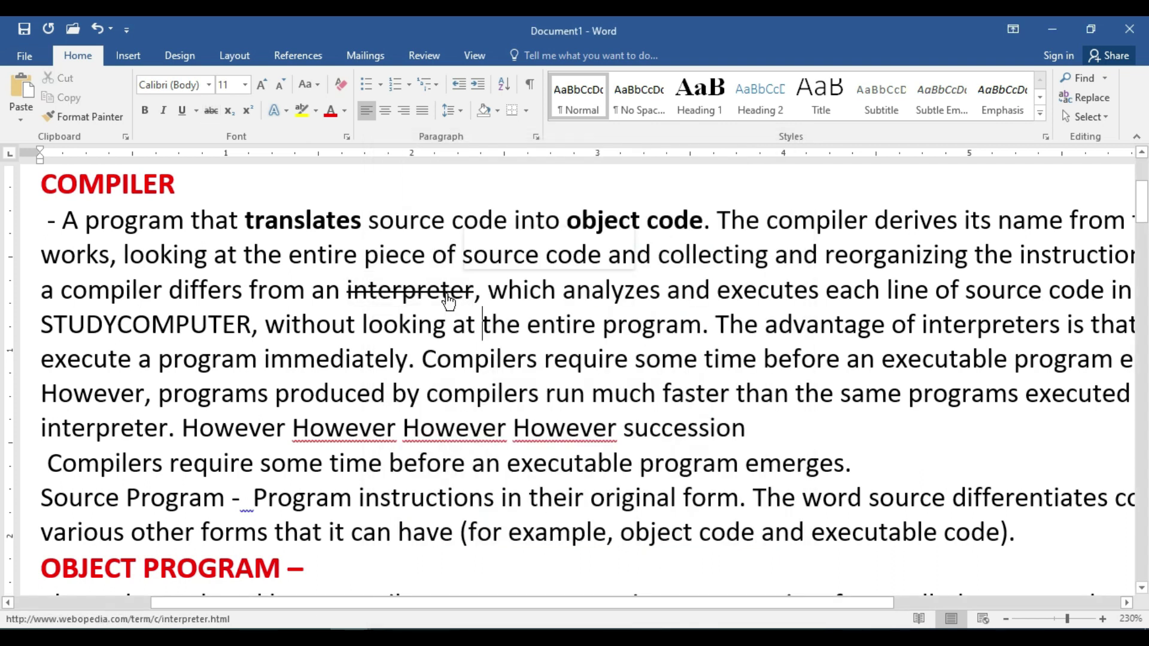
scroll(448, 294, "up", 14, "ctrl")
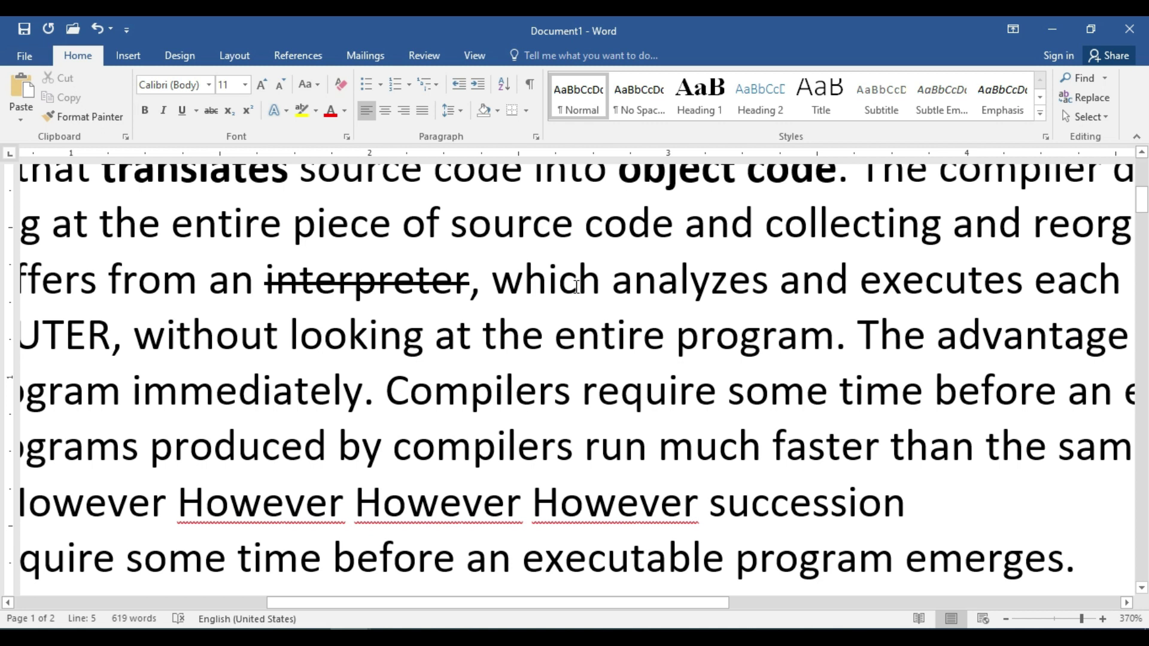
scroll(576, 286, "down", 8)
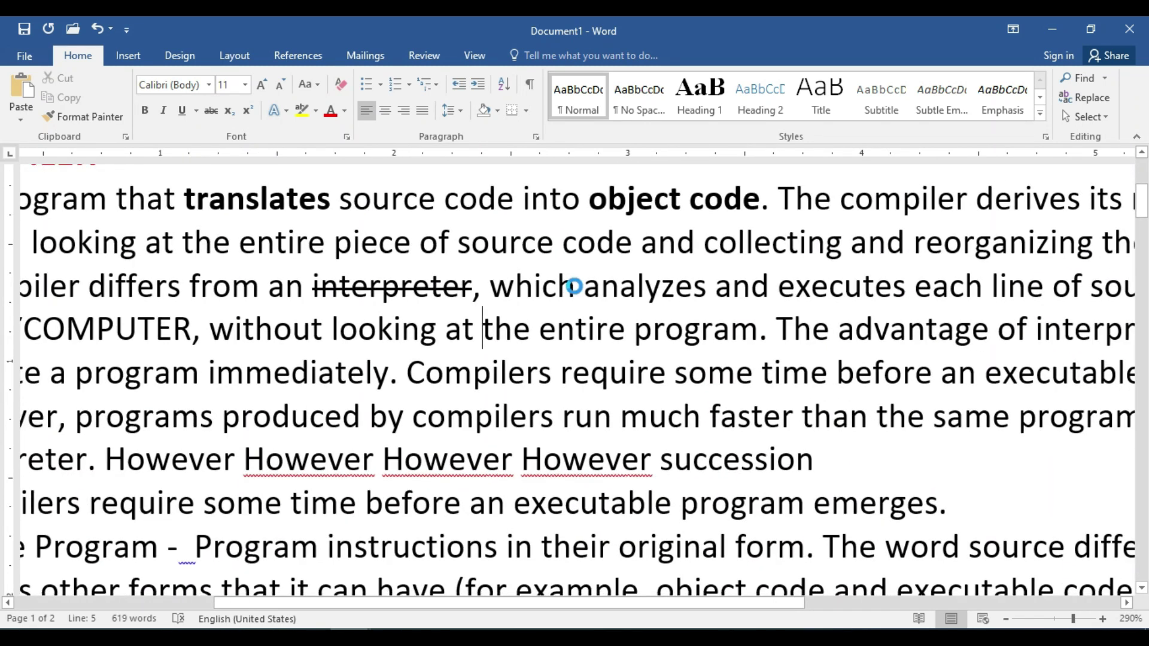
Step: Open the Font dialog again without any text selected and cancel it
key("ctrl+d")
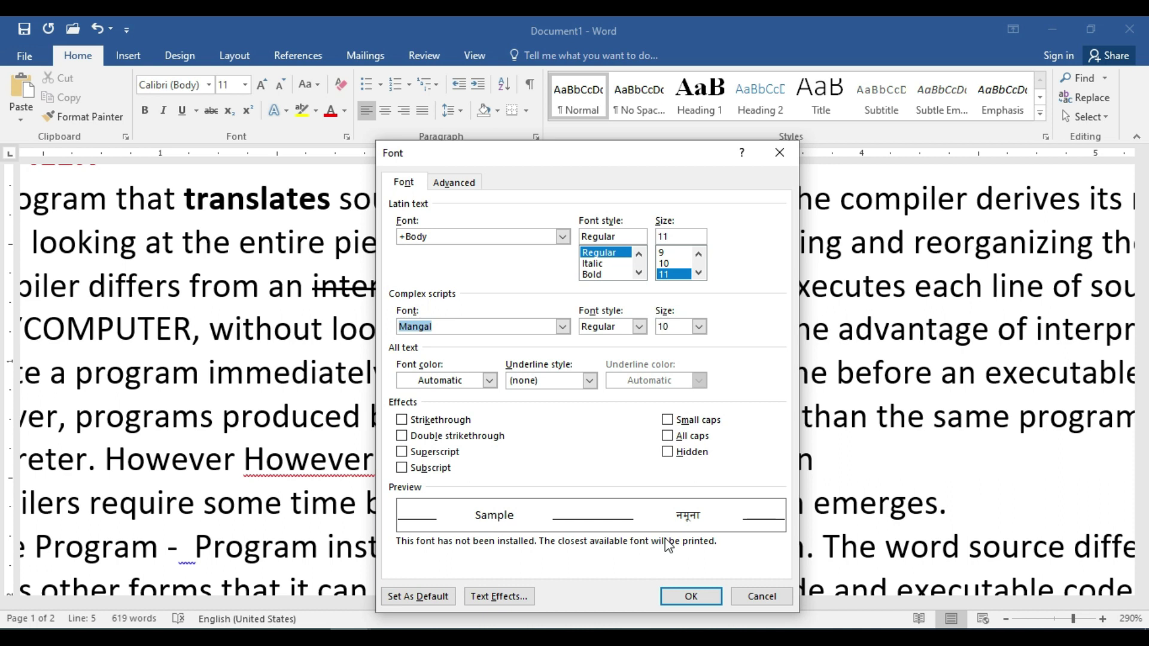
left_click(762, 597)
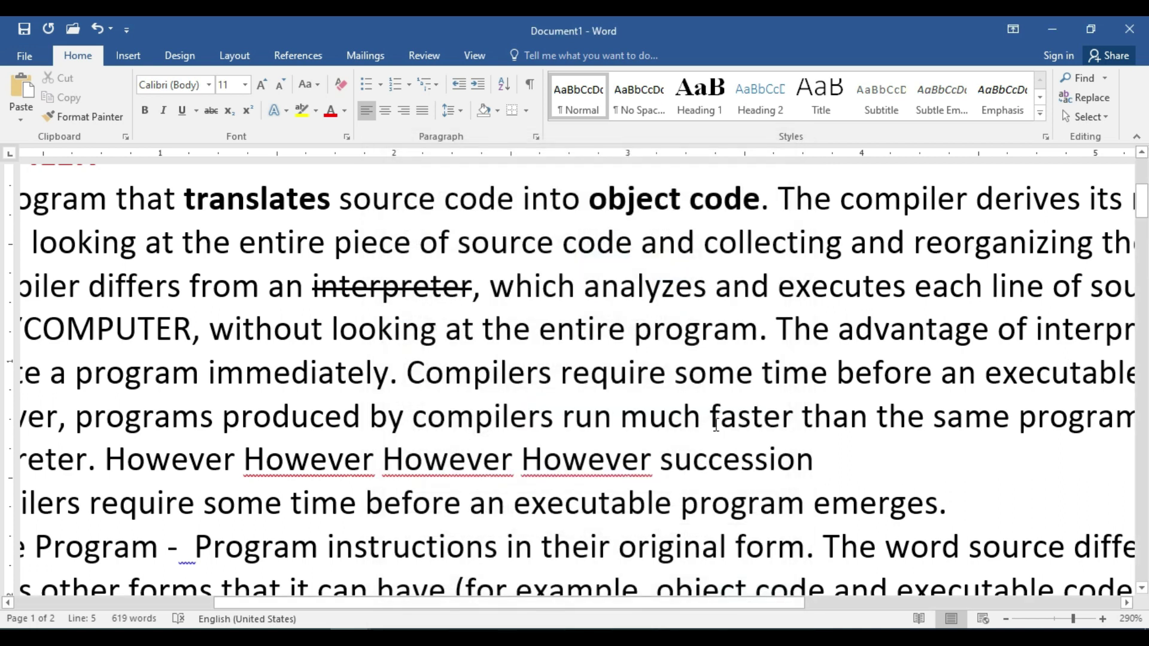
scroll(716, 425, "down", 7)
scroll(715, 419, "down", 1)
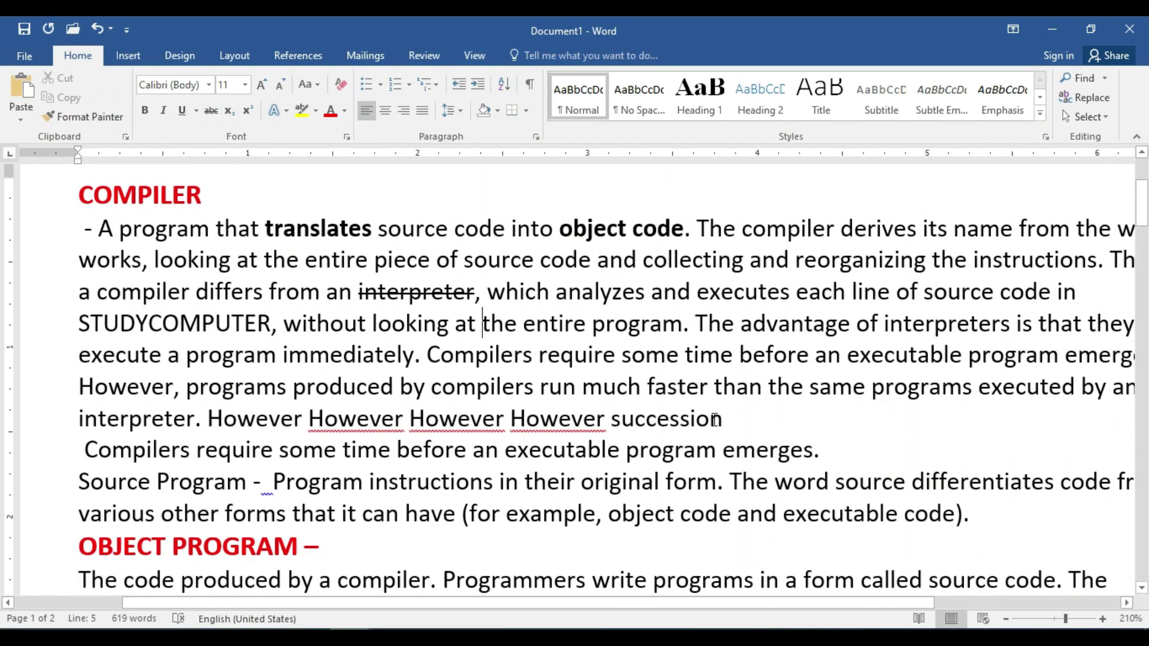
Step: Make "Programmers write programs" below the OBJECT PROGRAM heading bold and underlined
scroll(716, 419, "down", 2)
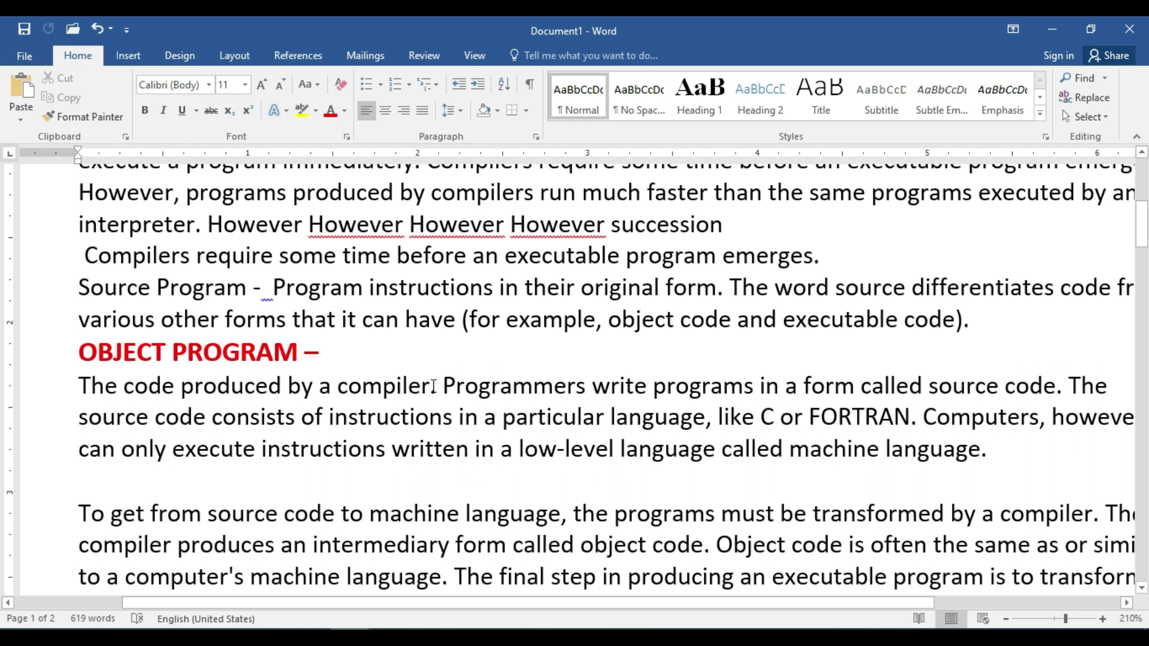
left_click_drag(445, 383, 725, 398)
key("ctrl+b")
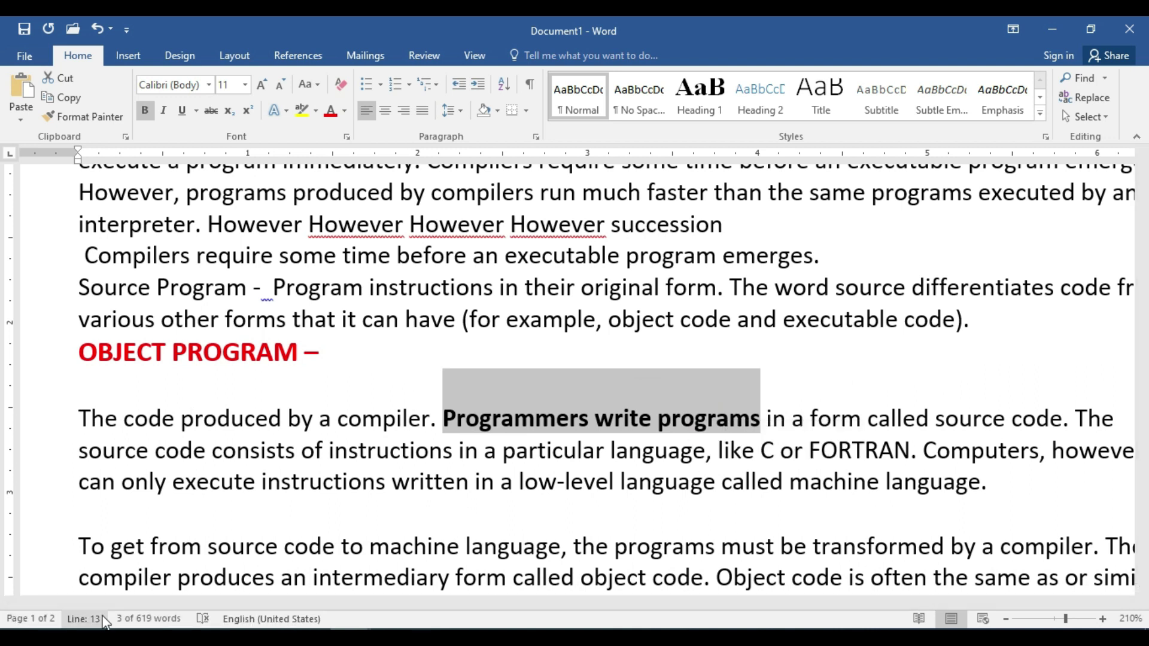
key("ctrl+u")
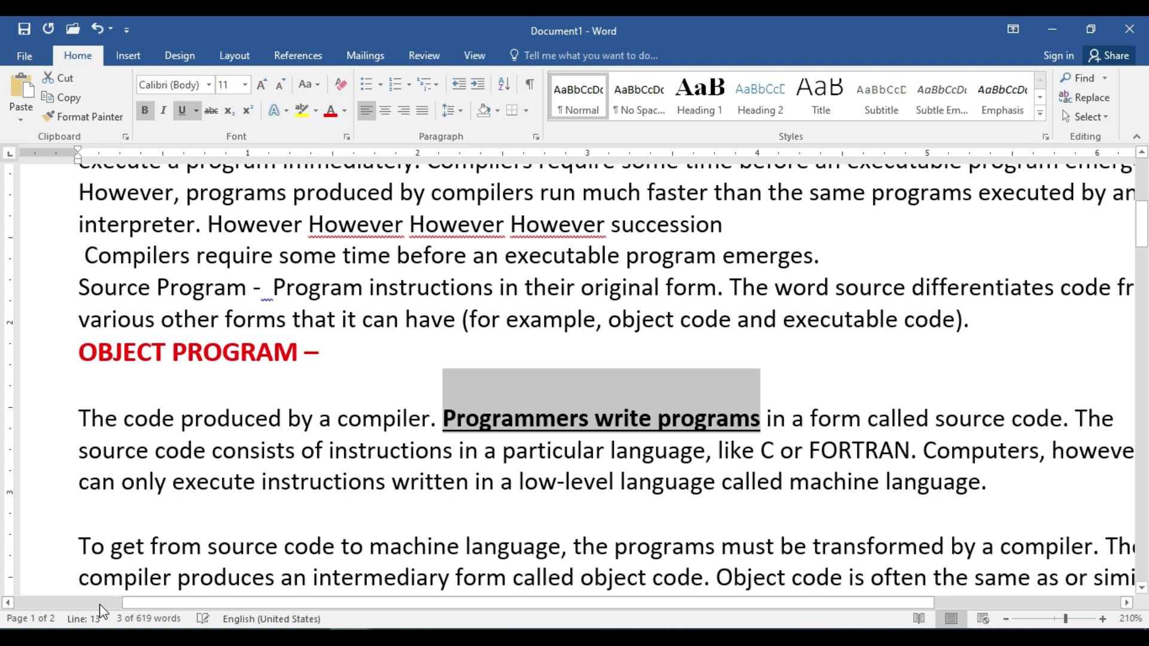
Step: Underline the "OBJECT PROGRAM" heading text with a single line and change it to a double underline
left_click_drag(132, 352, 304, 355)
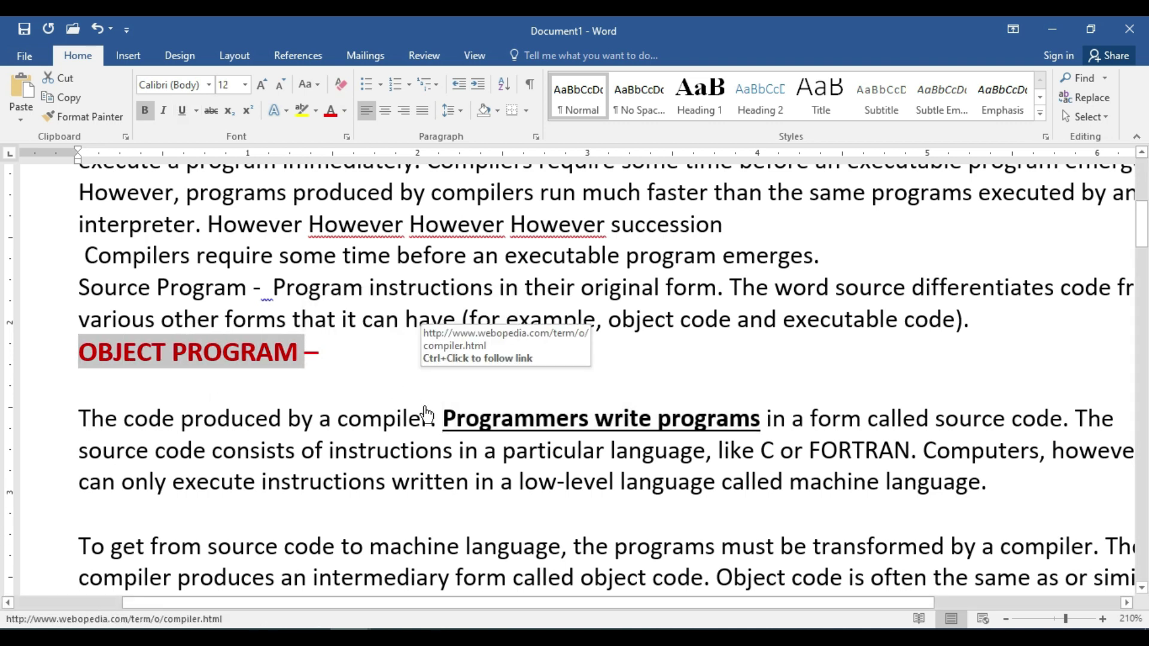
key("ctrl+u")
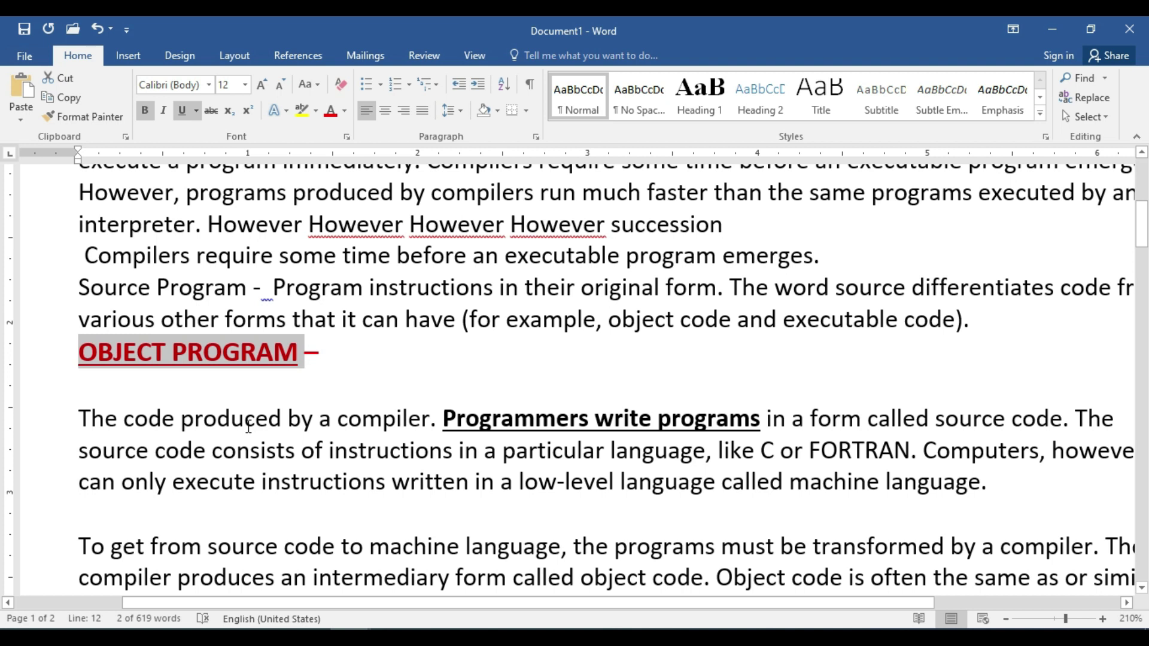
key("ctrl+shift+d")
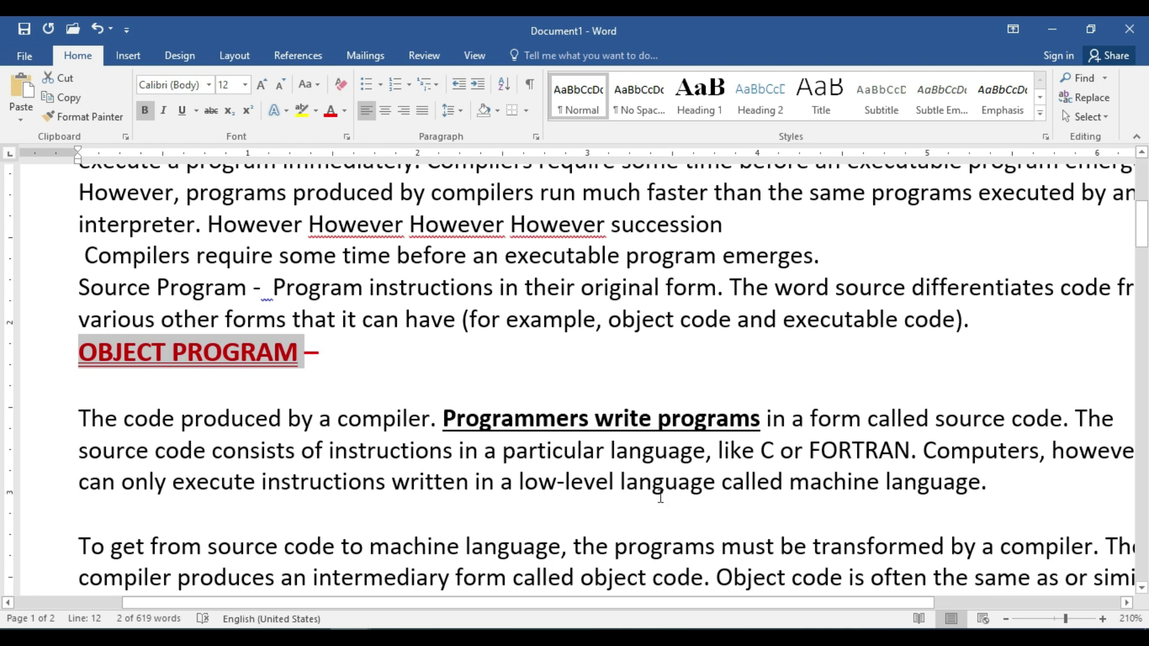
Step: Apply a double underline to "instructions" in the sentence about machine language under OBJECT PROGRAM
left_click_drag(267, 483, 394, 490)
left_click(363, 488)
left_click_drag(263, 484, 387, 481)
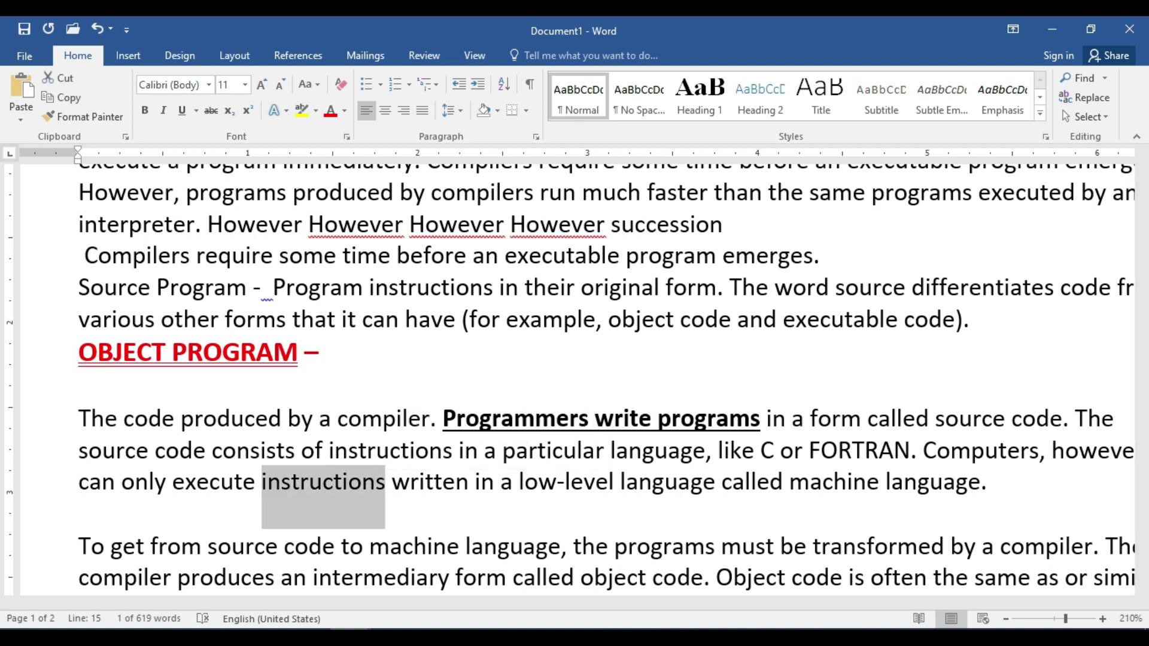
key("ctrl+shift+d")
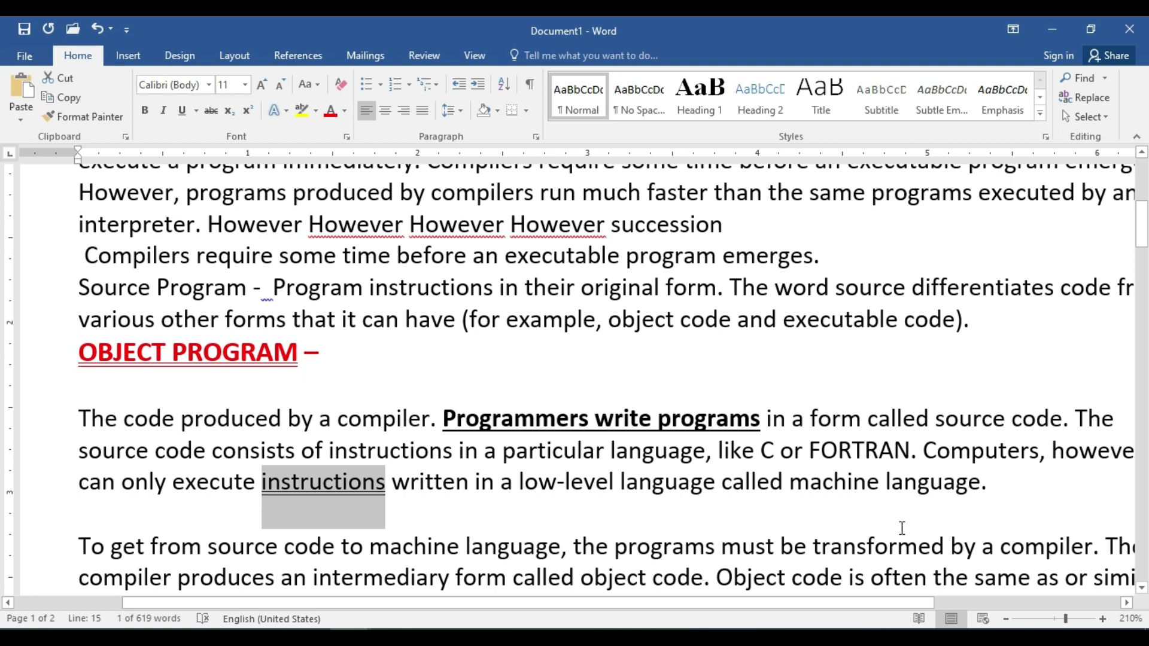
Step: Insert an endnote at the word "Lexical" in the paragraph about lexical analysis
scroll(913, 529, "down", 2)
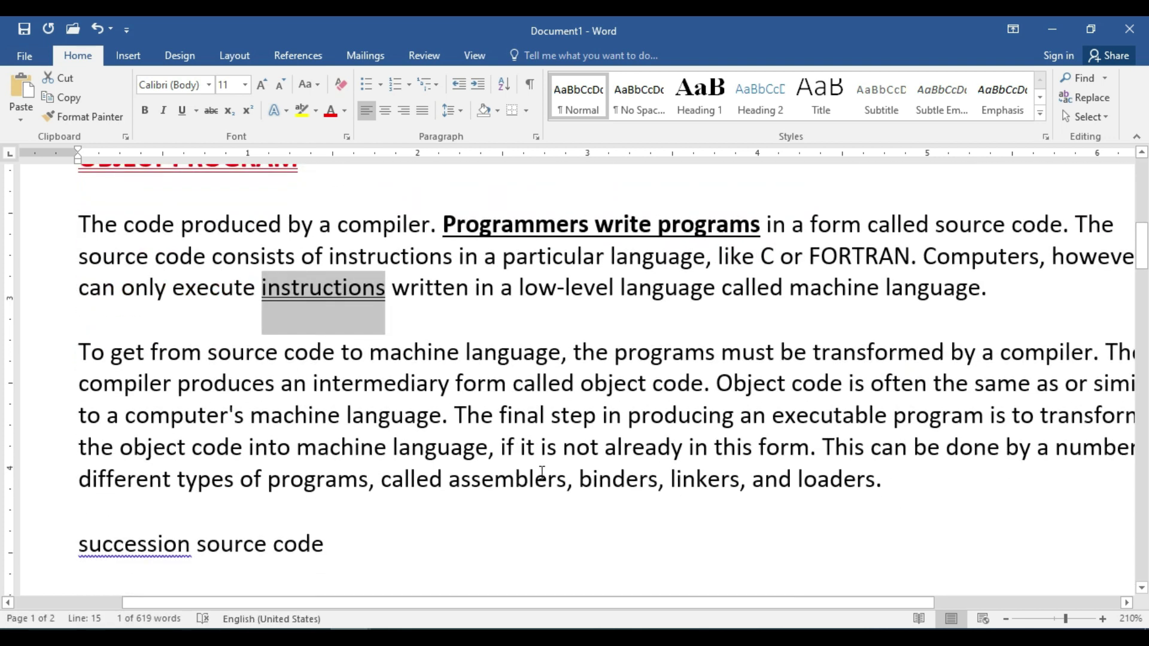
scroll(309, 461, "down", 2)
scroll(533, 498, "down", 2)
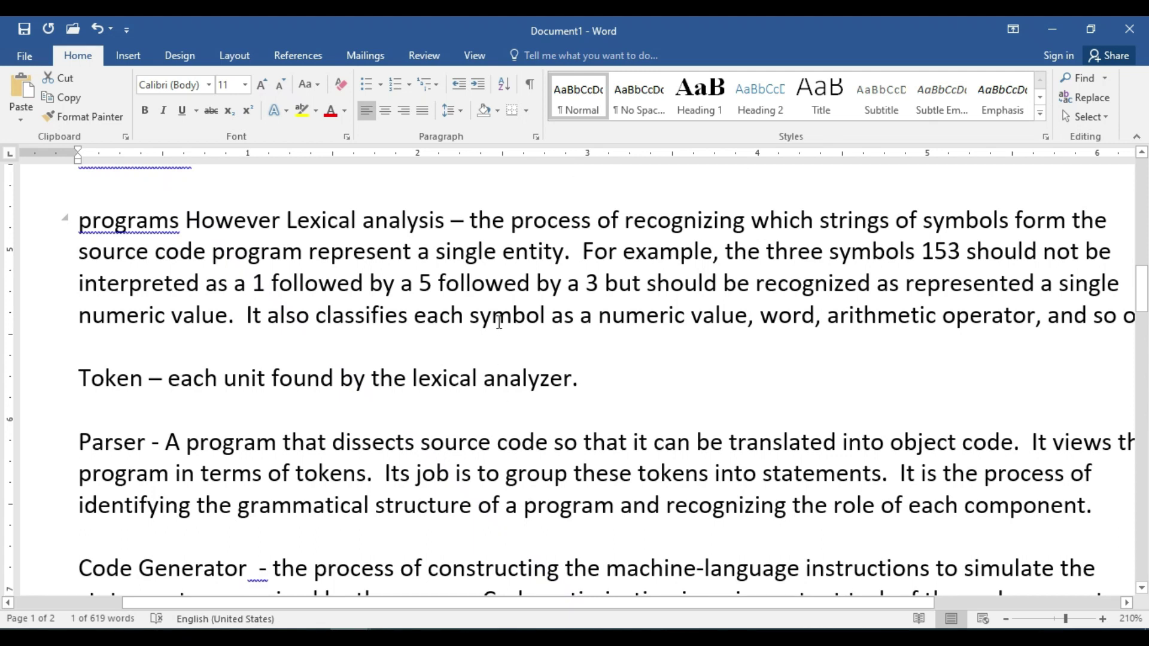
scroll(499, 321, "up", 2)
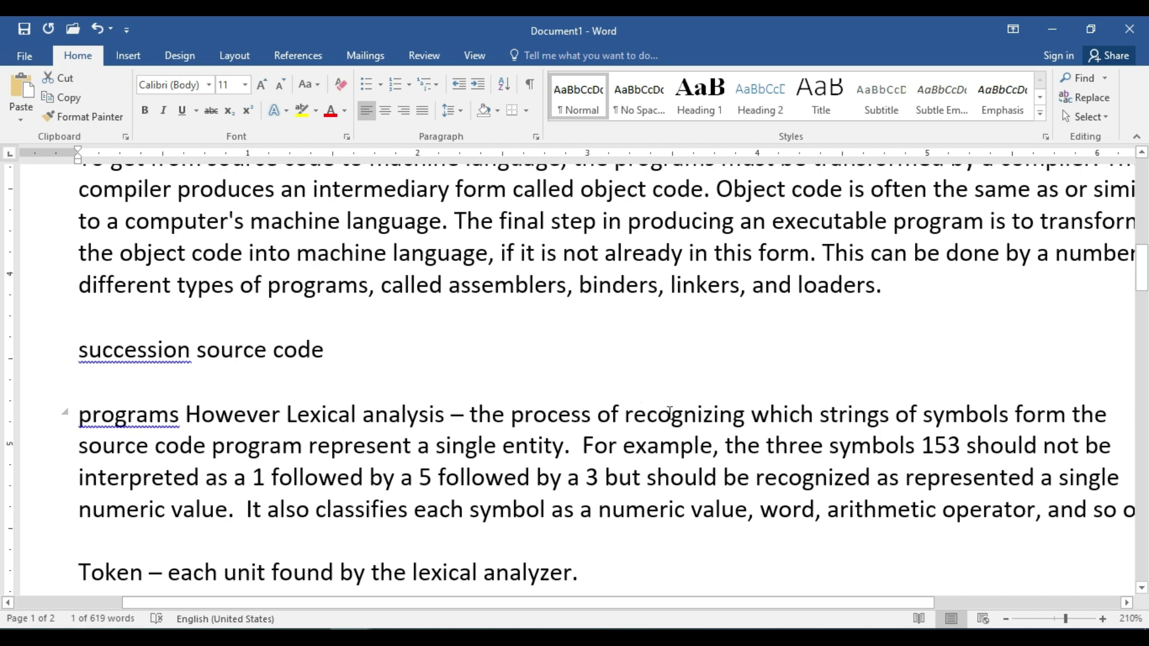
left_click(311, 414)
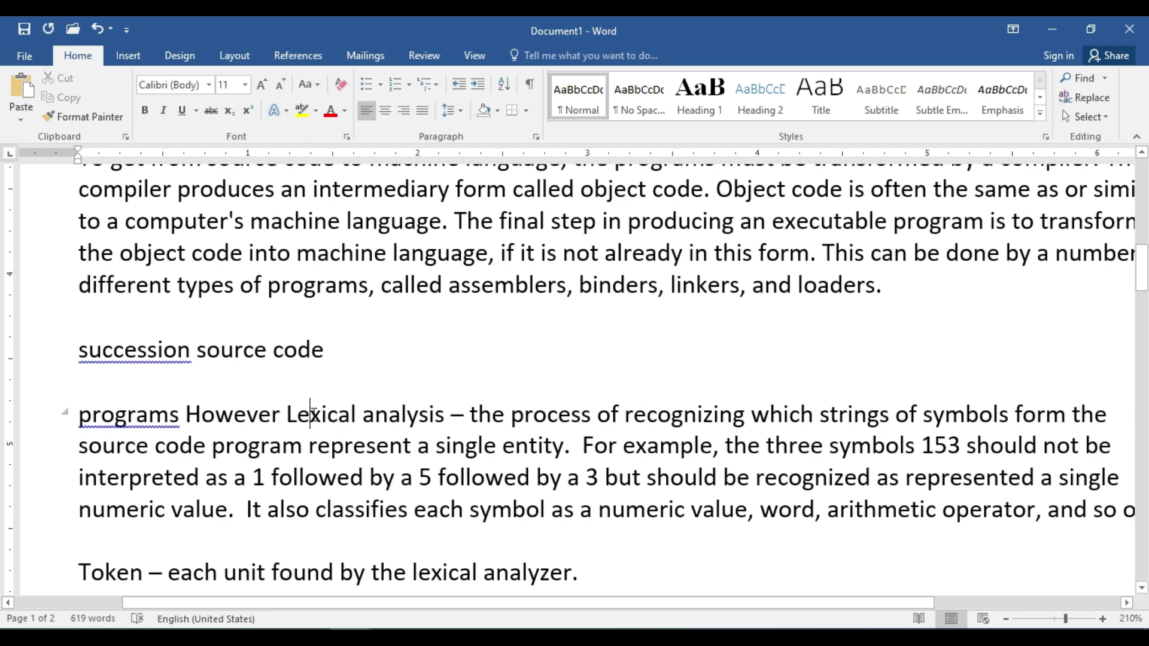
double_click(312, 414)
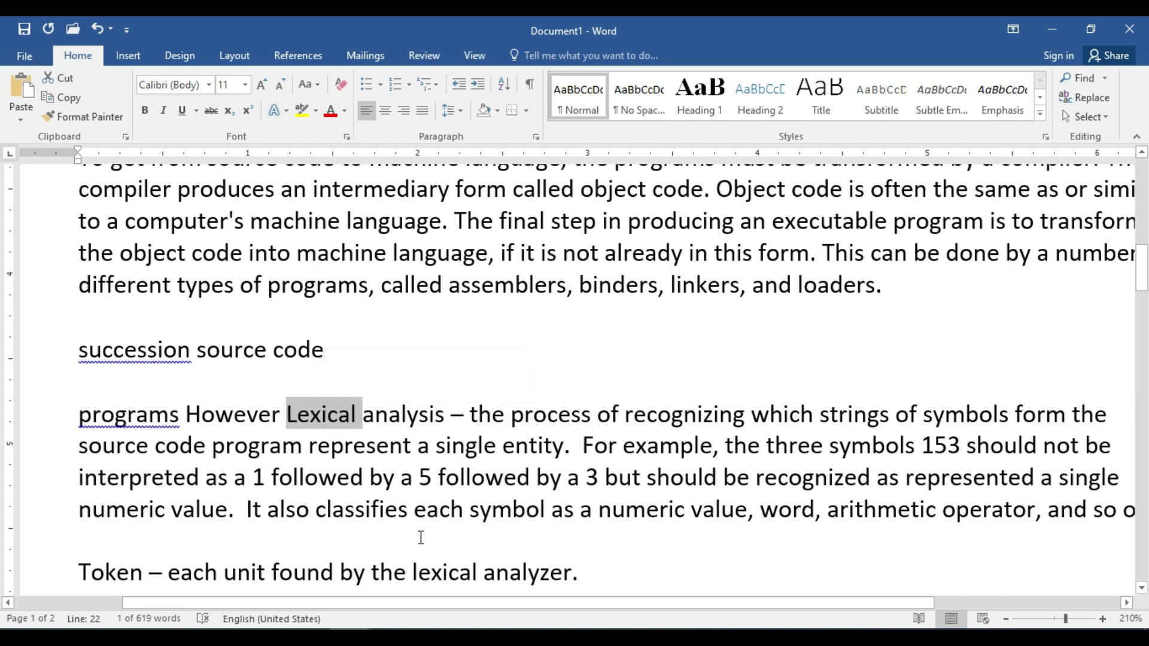
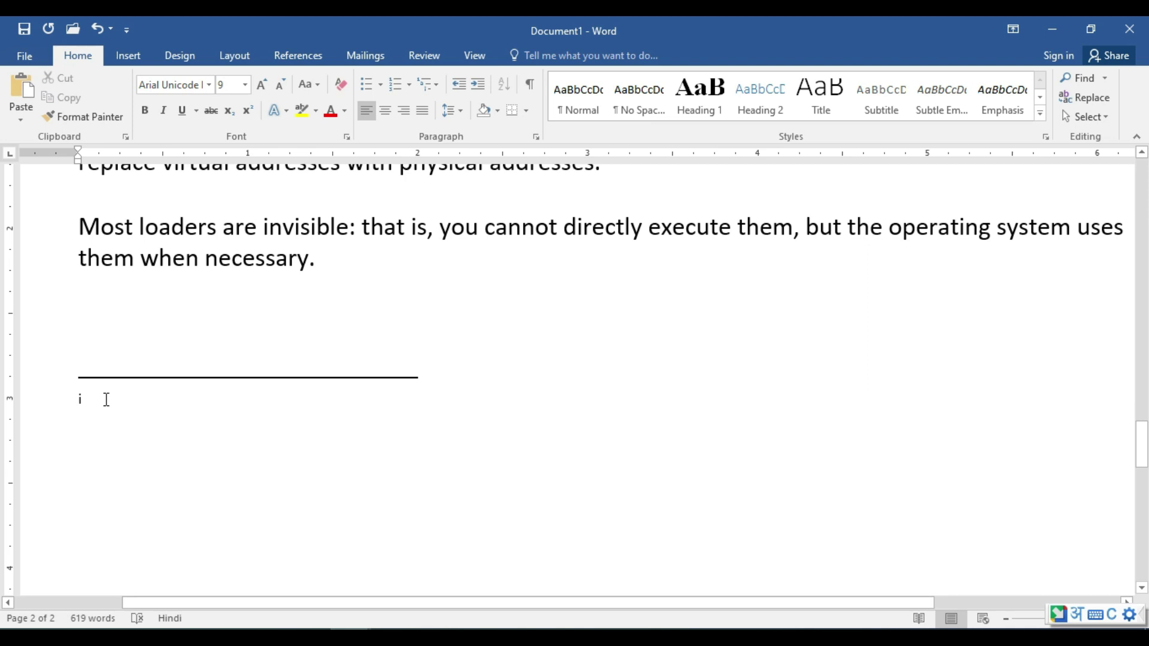
Step: Write "Lexical analylis is a grammmer" as the text of endnote i, switching the input language from Hindi to English
type("lex")
key("alt+shift")
type("lexical any")
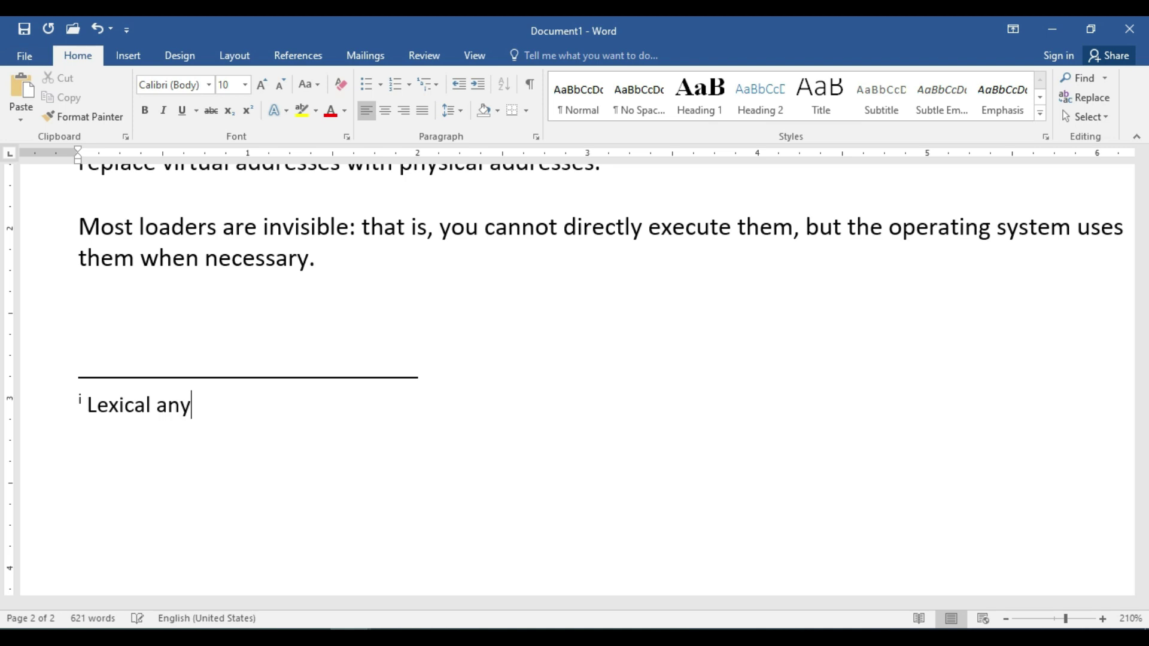
key("BackSpace")
type("alylis ")
type("is a gr")
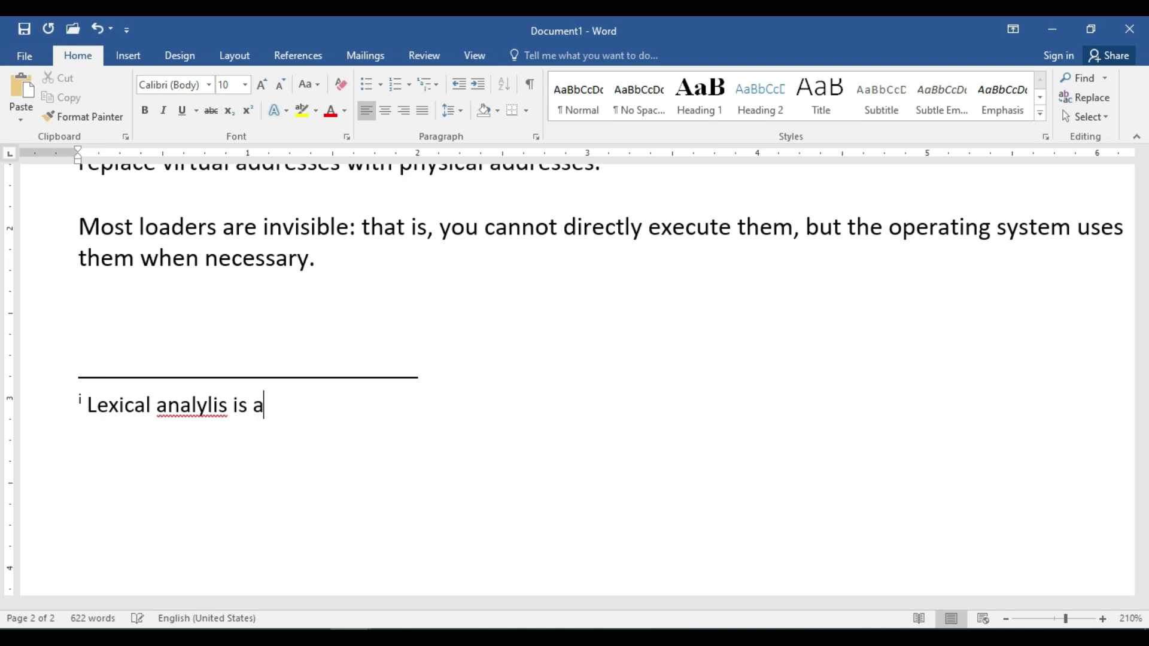
type("ammmer ")
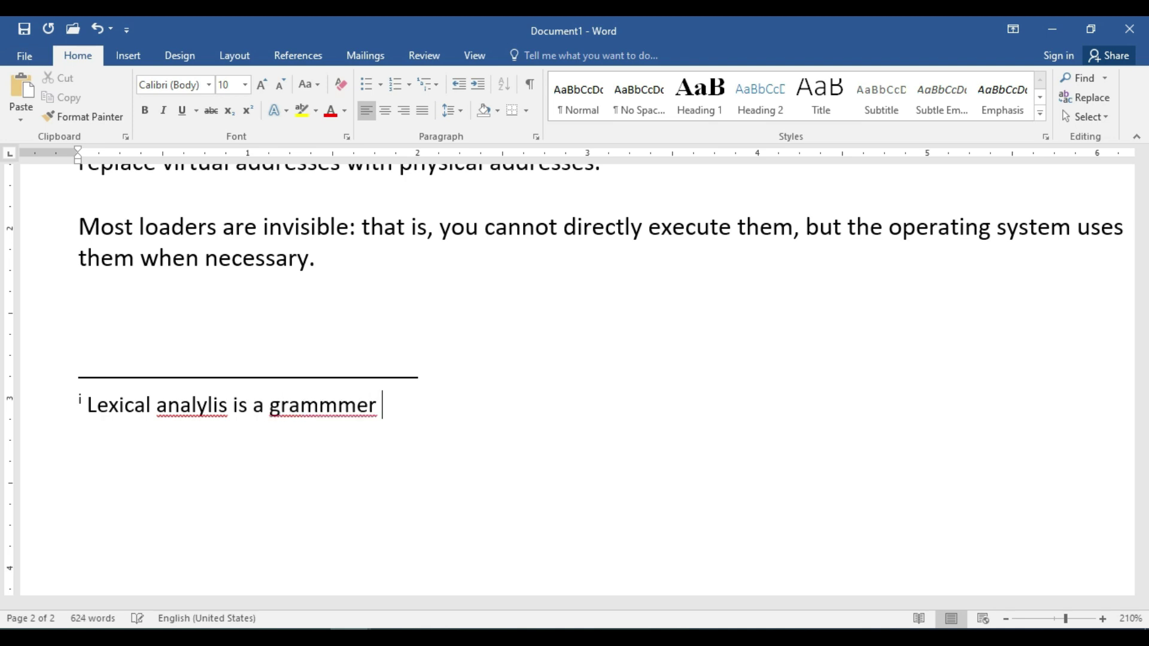
type("kdfj")
key("BackSpace")
key("BackSpace")
key("BackSpace")
key("BackSpace")
Step: Insert an endnote at "strings" in the lexical analysis paragraph with the text "String is group of character"
scroll(126, 419, "up", 20)
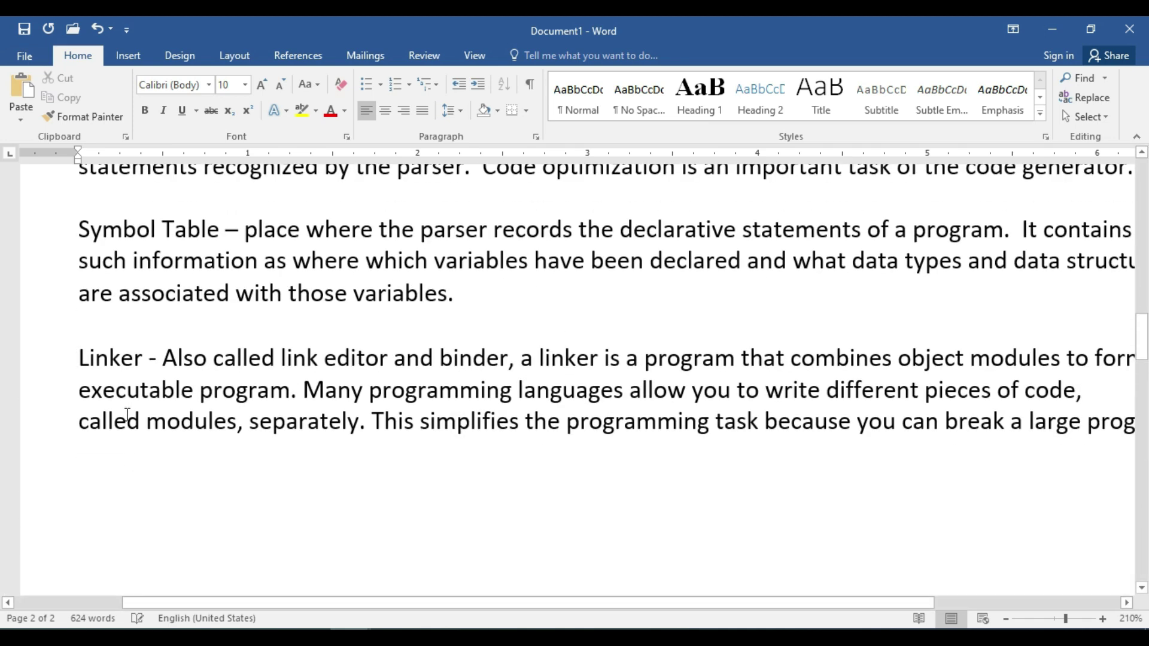
scroll(127, 377, "down", 15)
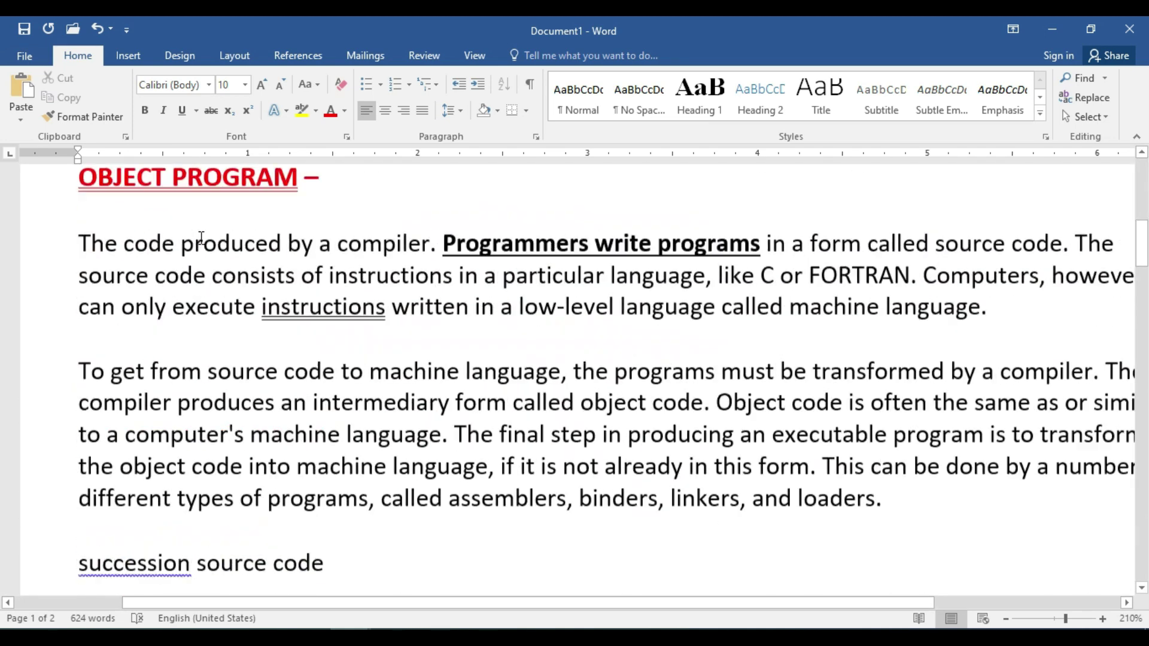
scroll(243, 247, "up", 5)
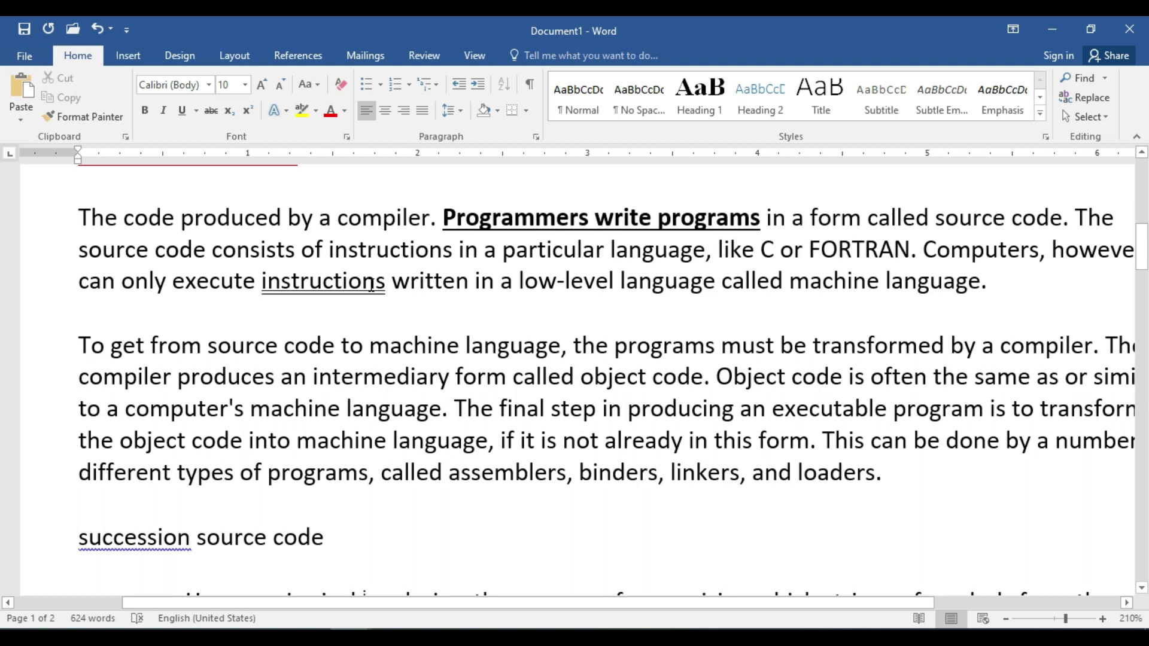
scroll(371, 284, "down", 6)
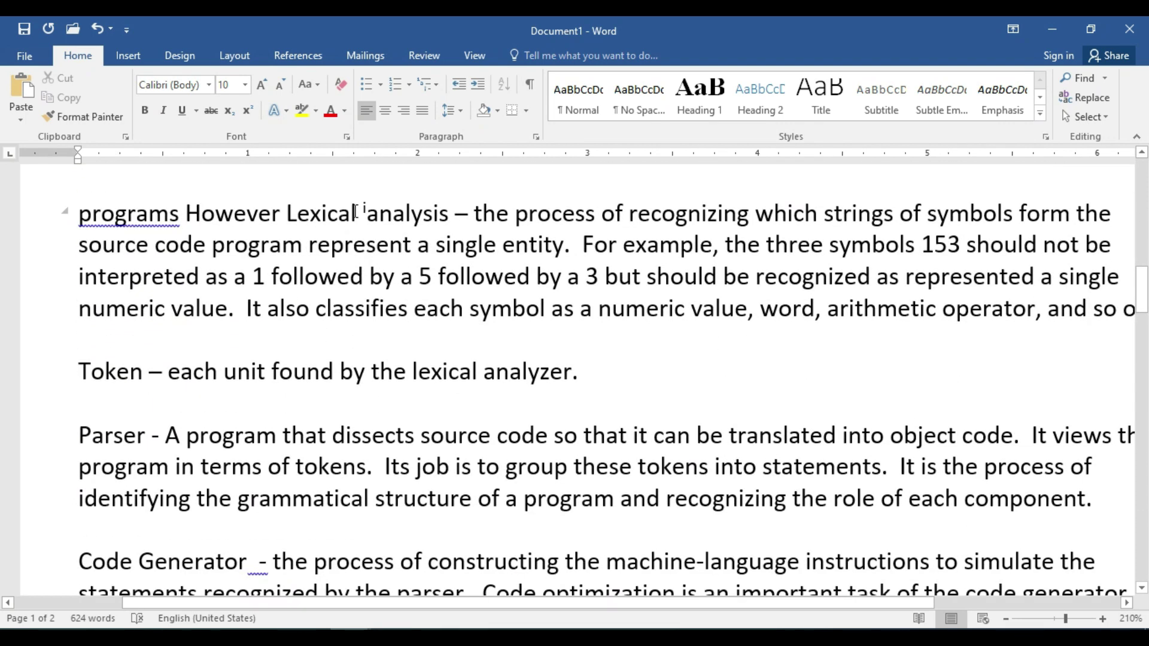
mouse_move(370, 210)
double_click(865, 214)
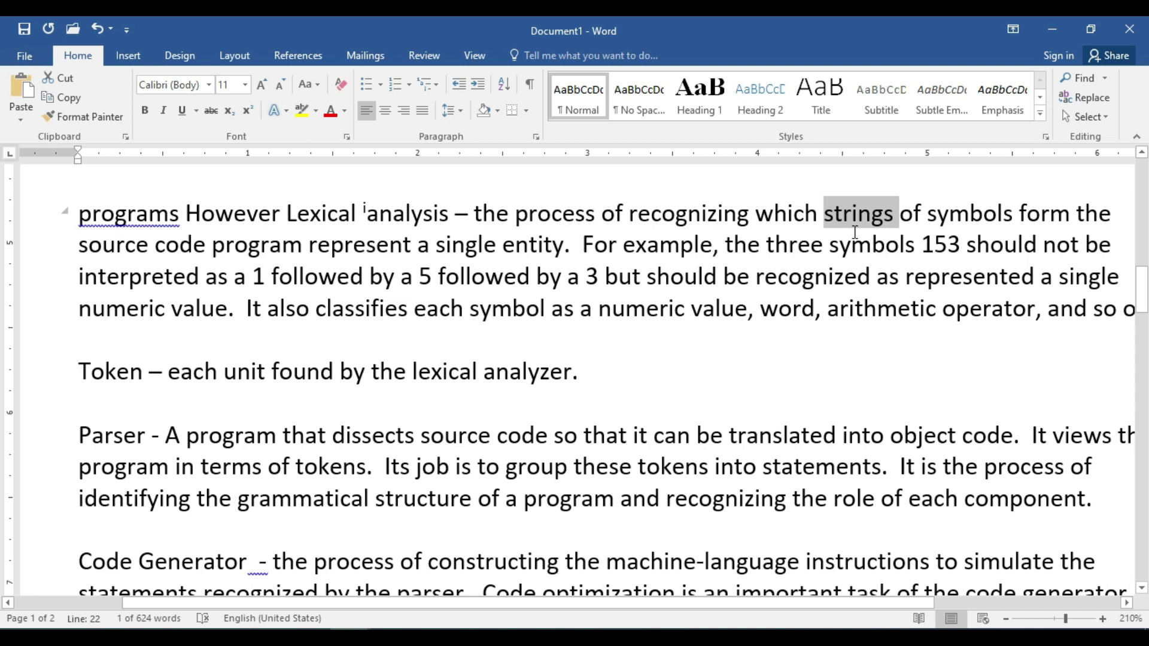
key("ctrl+alt+d")
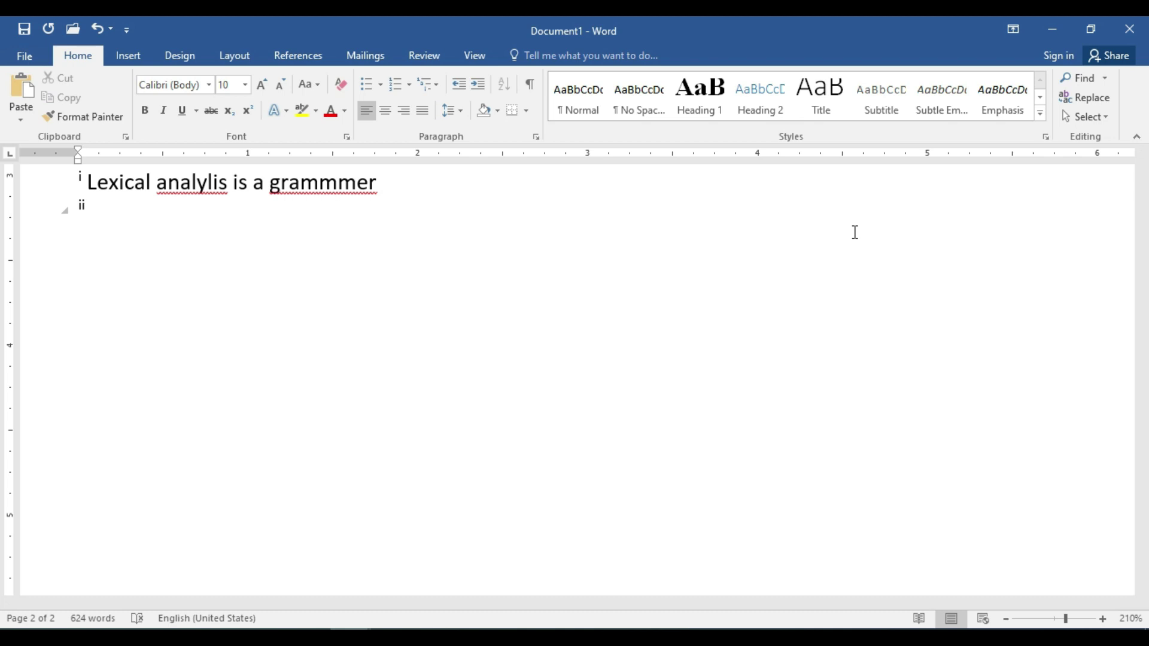
type("String is ")
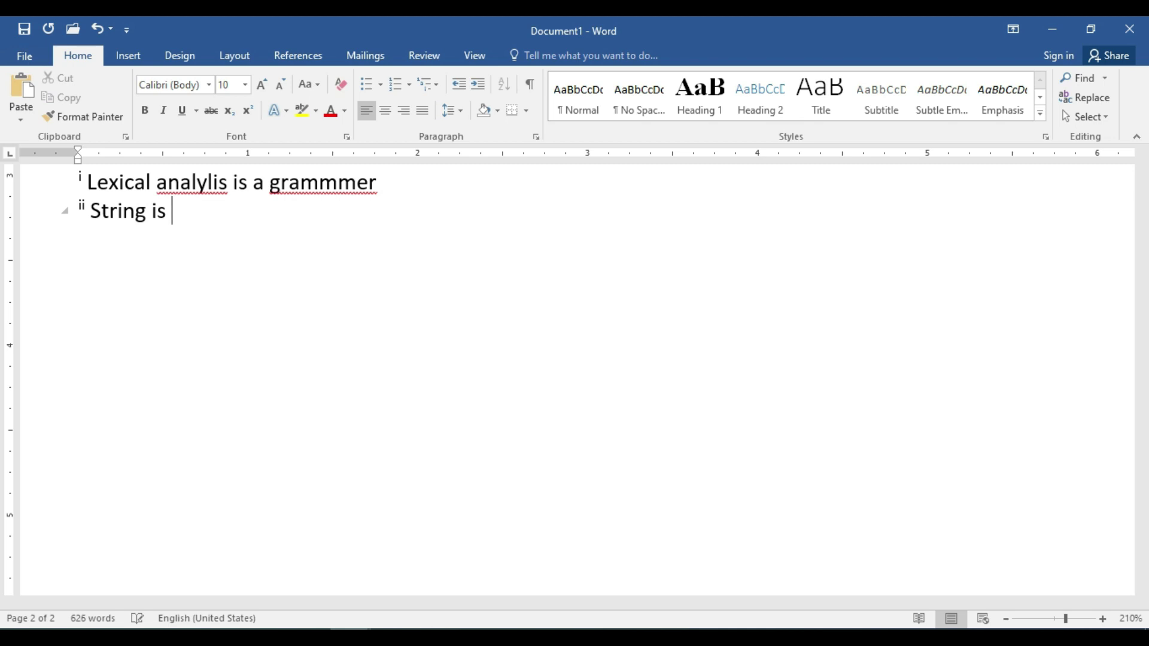
type("group of ")
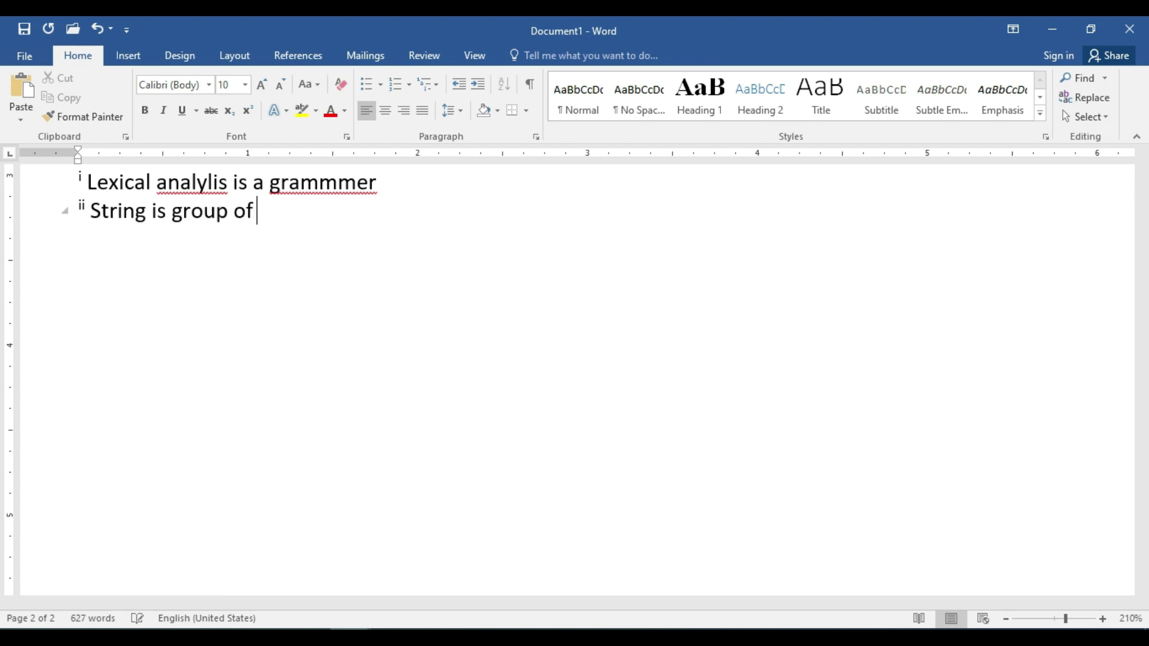
type("character")
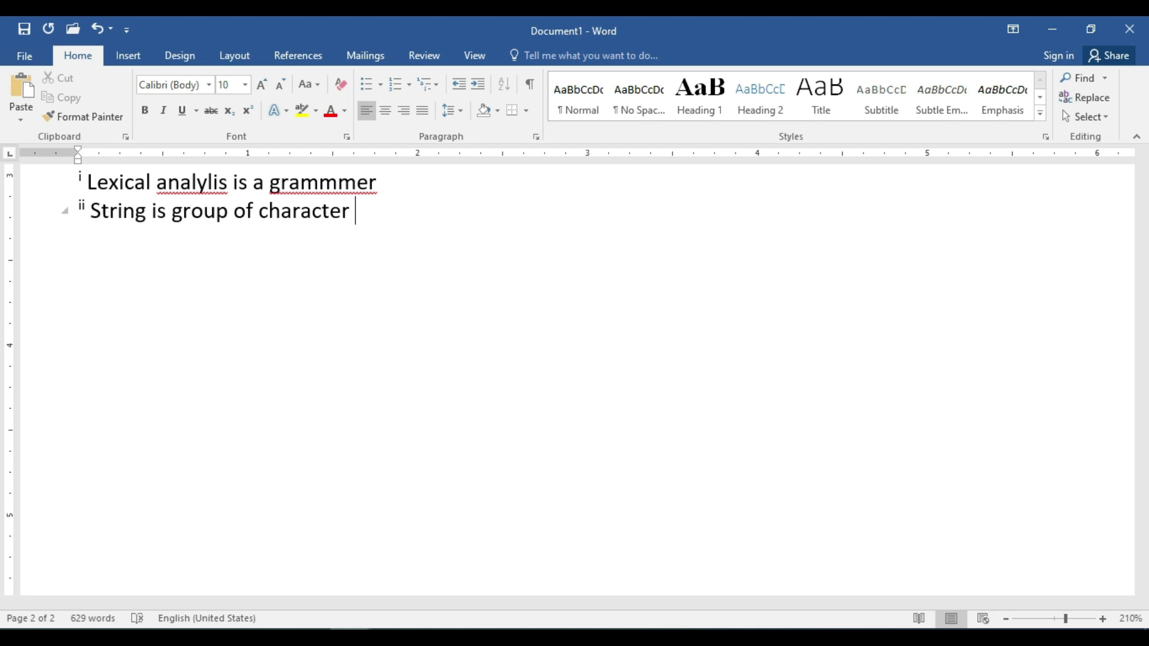
Step: Check the shortcuts listed after the endnote entry in Shortcutkeys.docx and return to the start of Document1
scroll(856, 227, "up", 6)
scroll(855, 232, "up", 15)
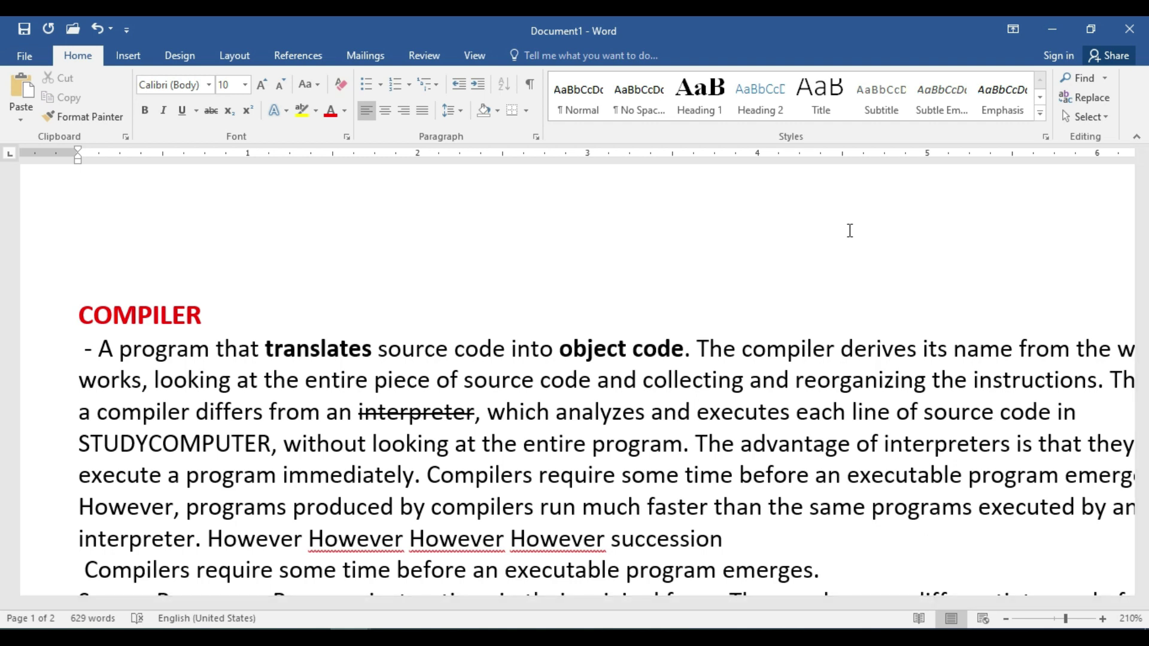
key("alt+Tab")
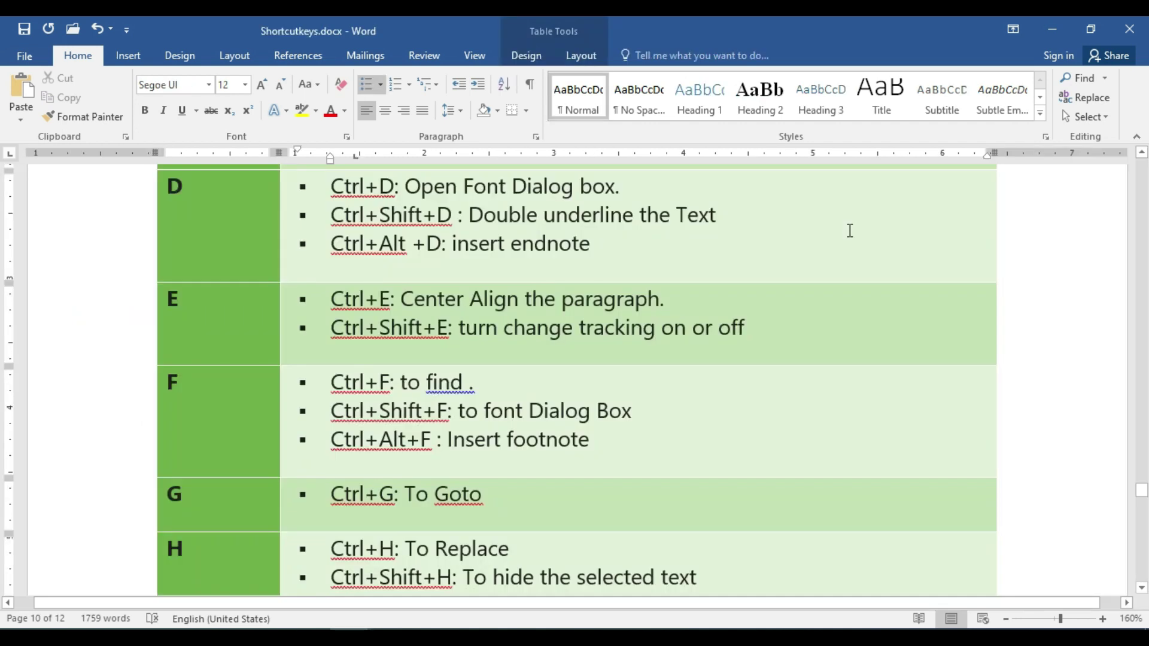
key("alt+Tab")
scroll(819, 239, "down", 3)
scroll(817, 240, "up", 4)
Step: Try to shift the COMPILER heading toward the middle by adding blank space before it, and undo the change
left_click(724, 386)
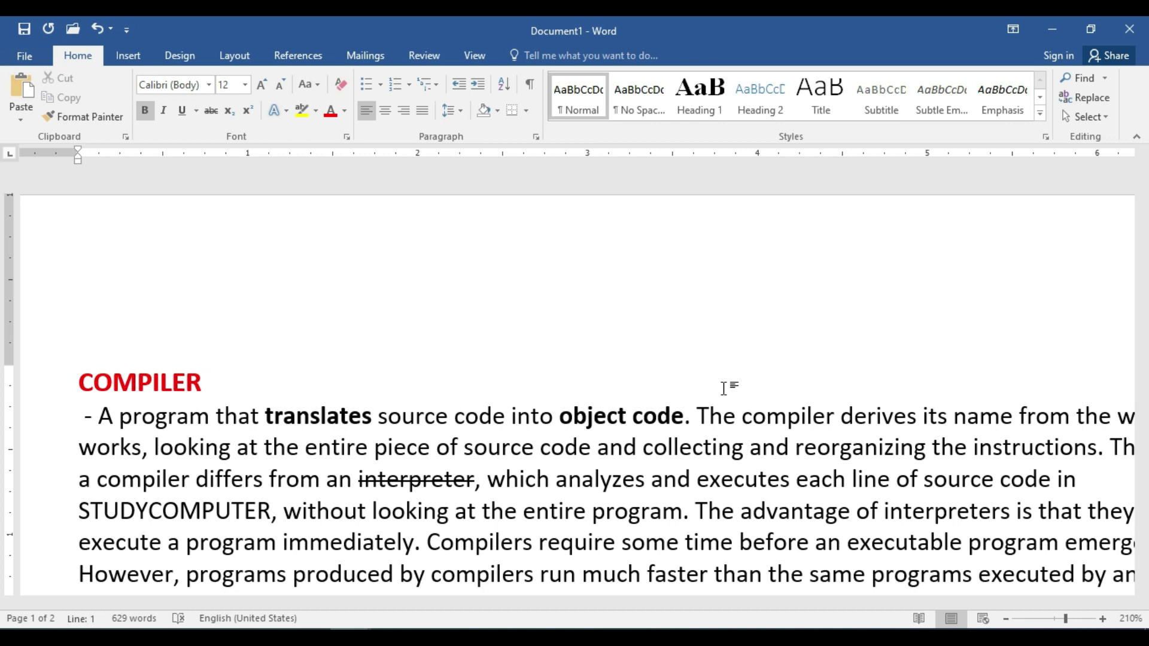
scroll(432, 331, "down", 5, "ctrl")
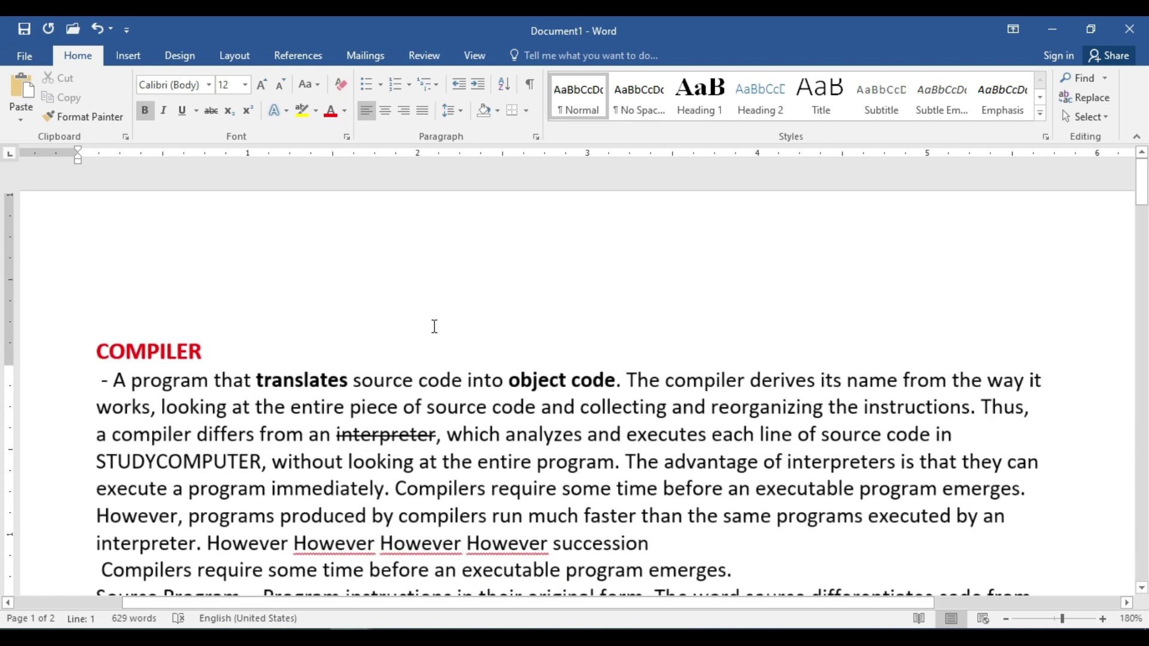
scroll(434, 326, "down", 1, "ctrl")
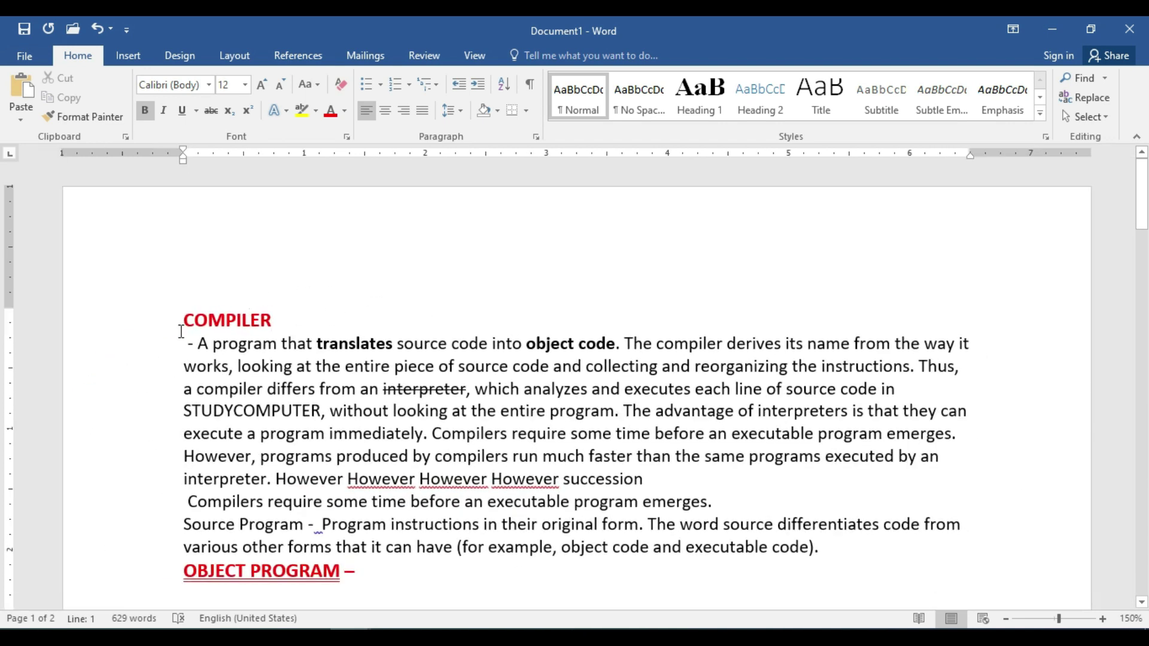
left_click(183, 318)
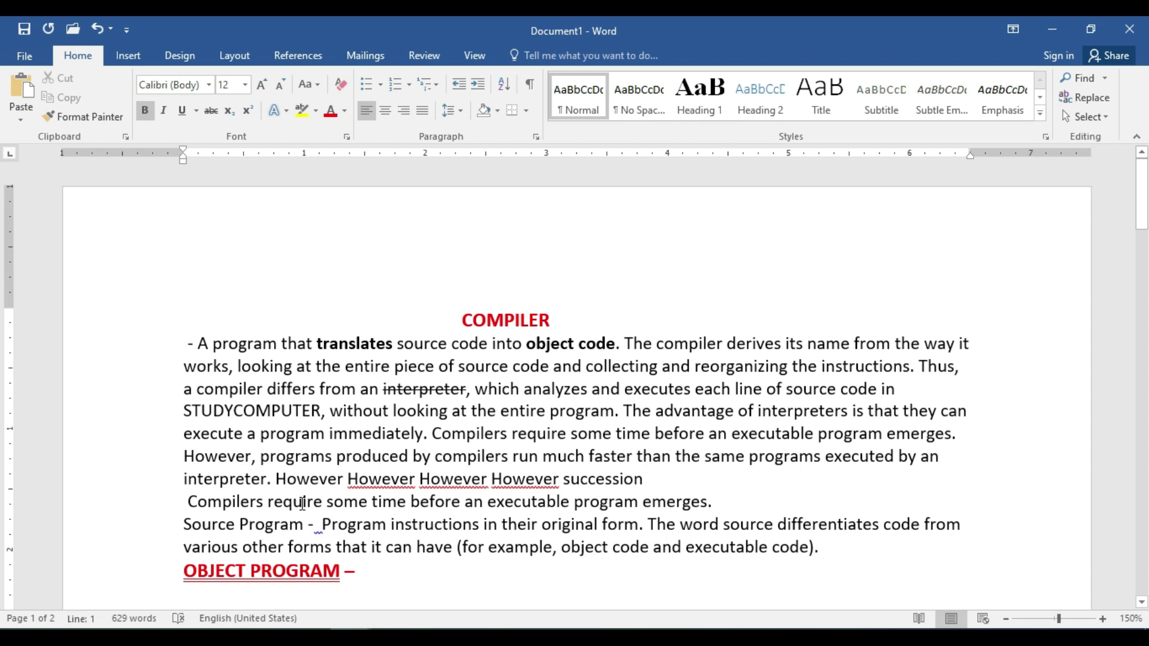
key("ctrl+z")
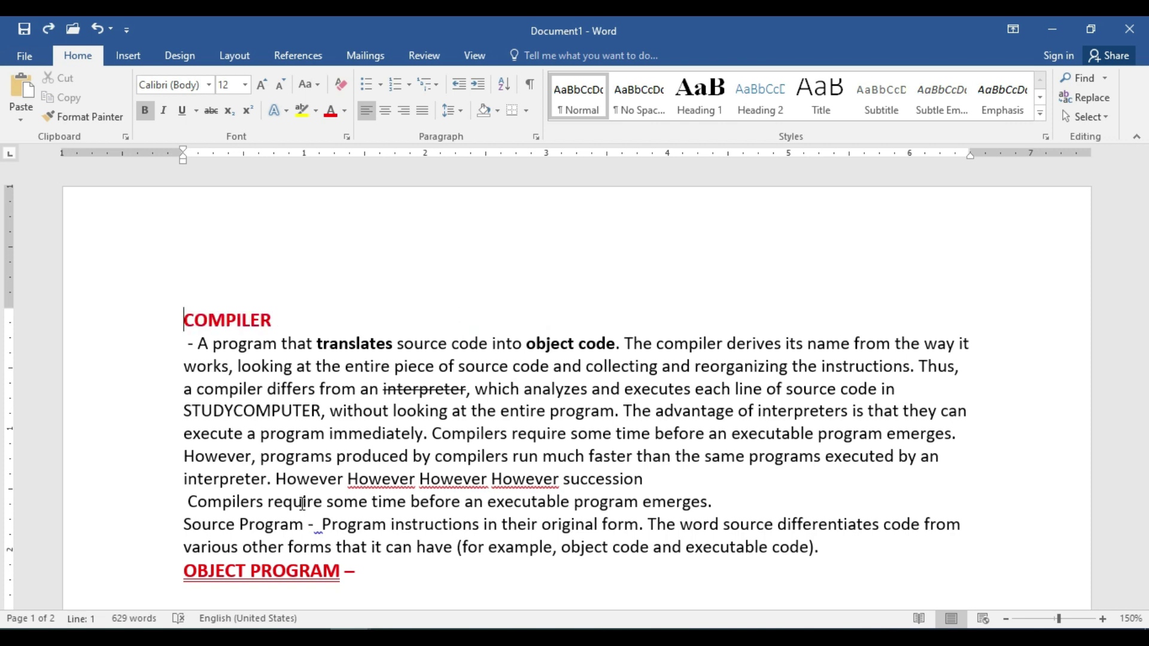
Step: Center the COMPILER heading, switch it to left and right alignment, and center it again
key("ctrl+e")
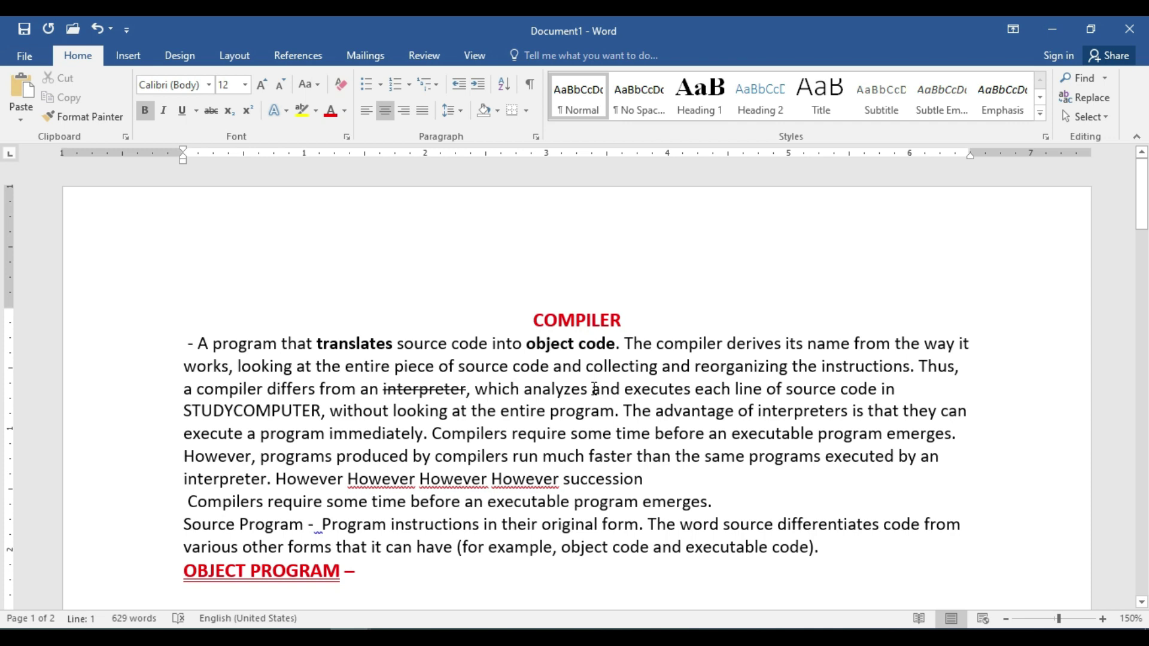
key("ctrl+l")
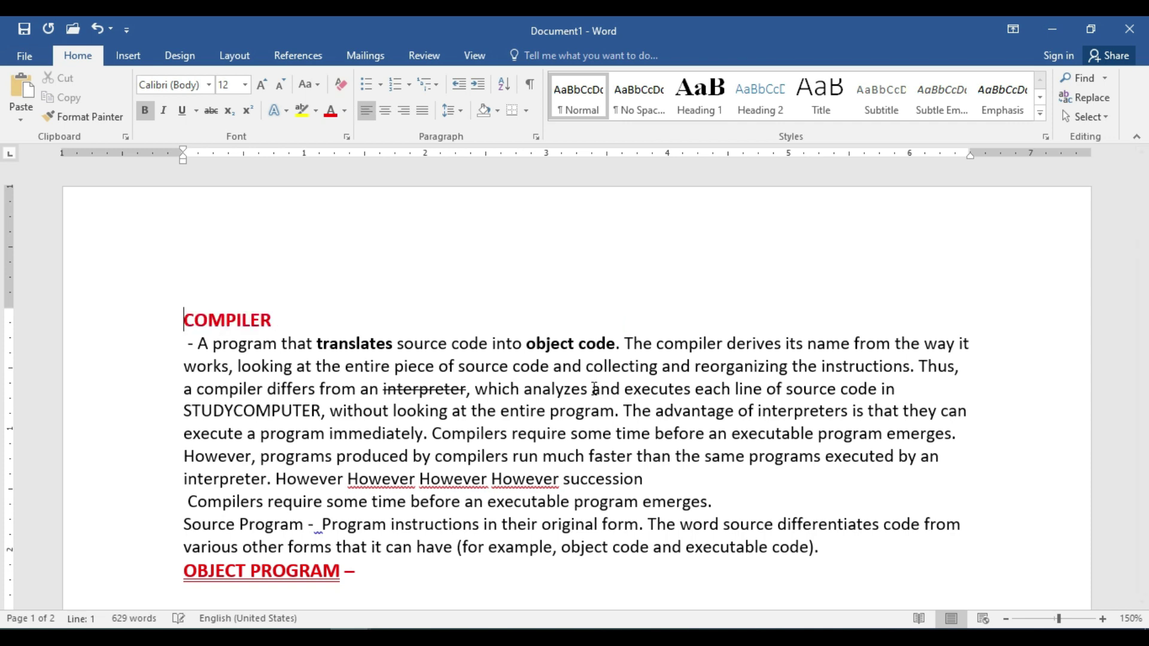
key("ctrl+r")
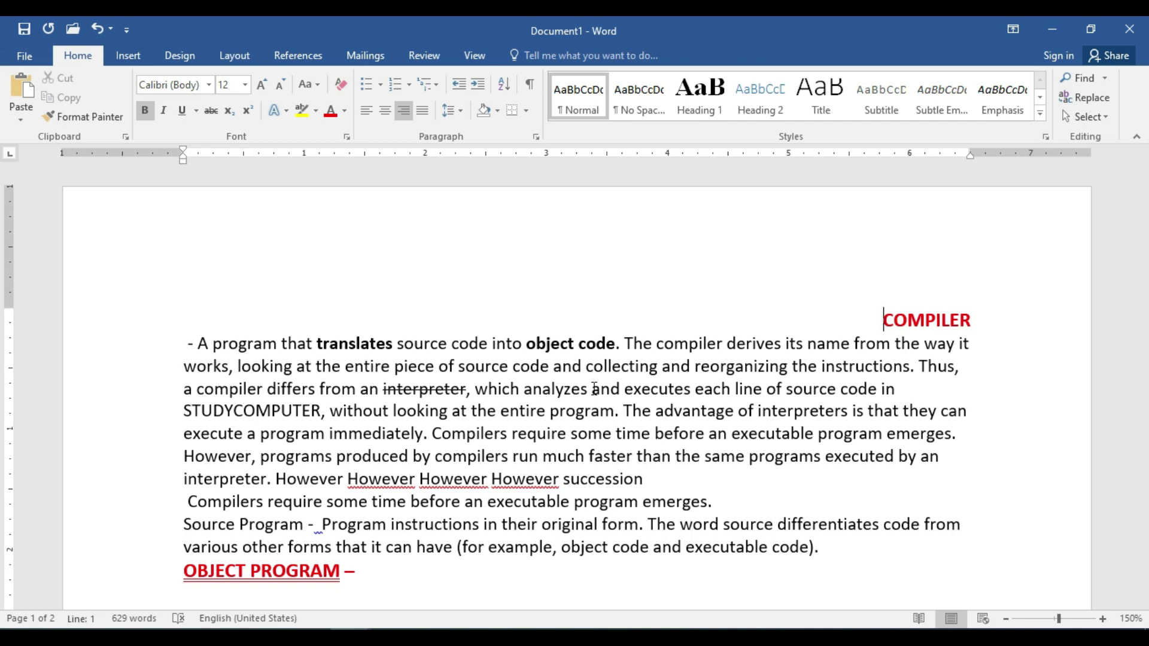
key("ctrl+e")
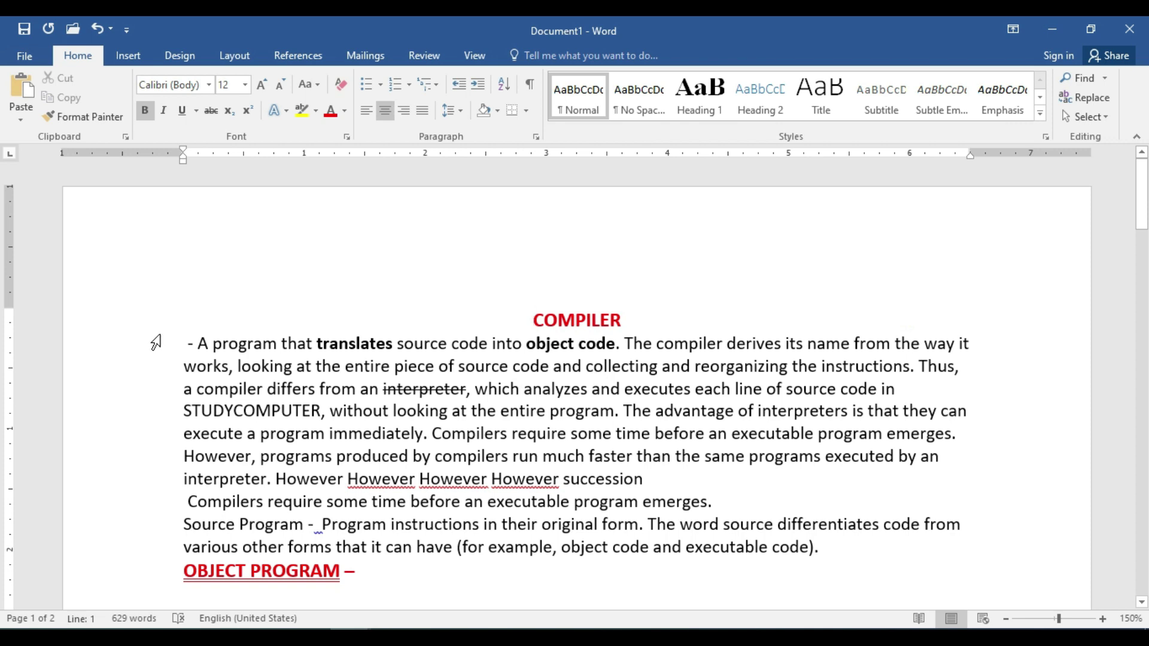
Step: Show the formatting marks to examine the paragraph boundaries around the COMPILER heading, and hide them again
left_click(192, 340)
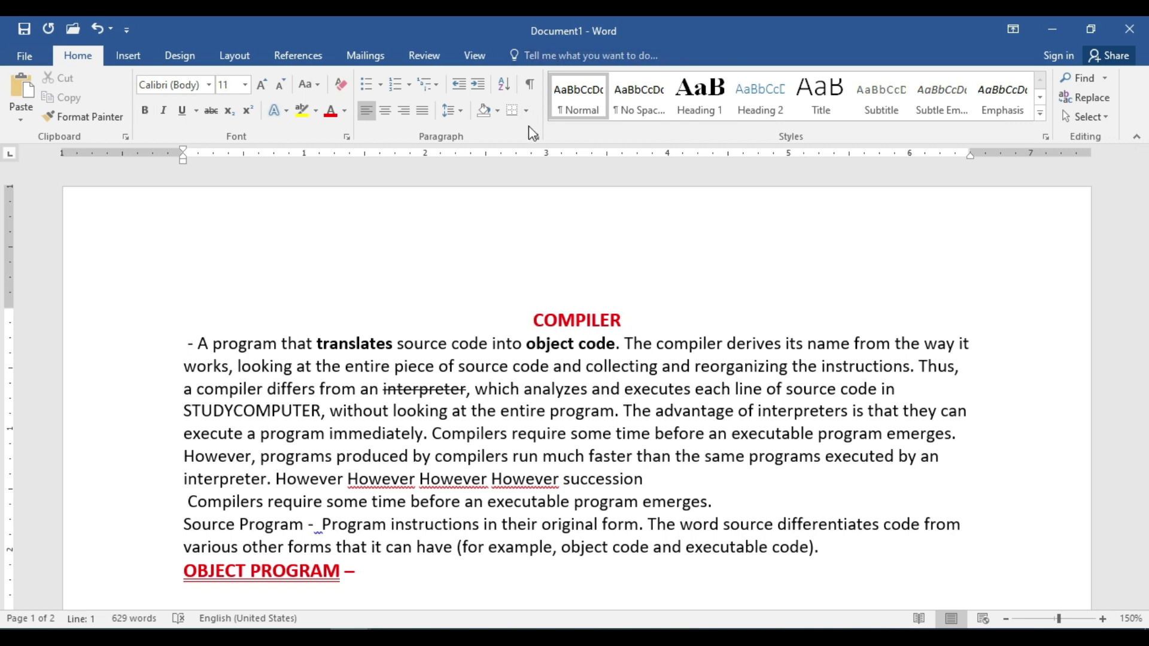
left_click(530, 86)
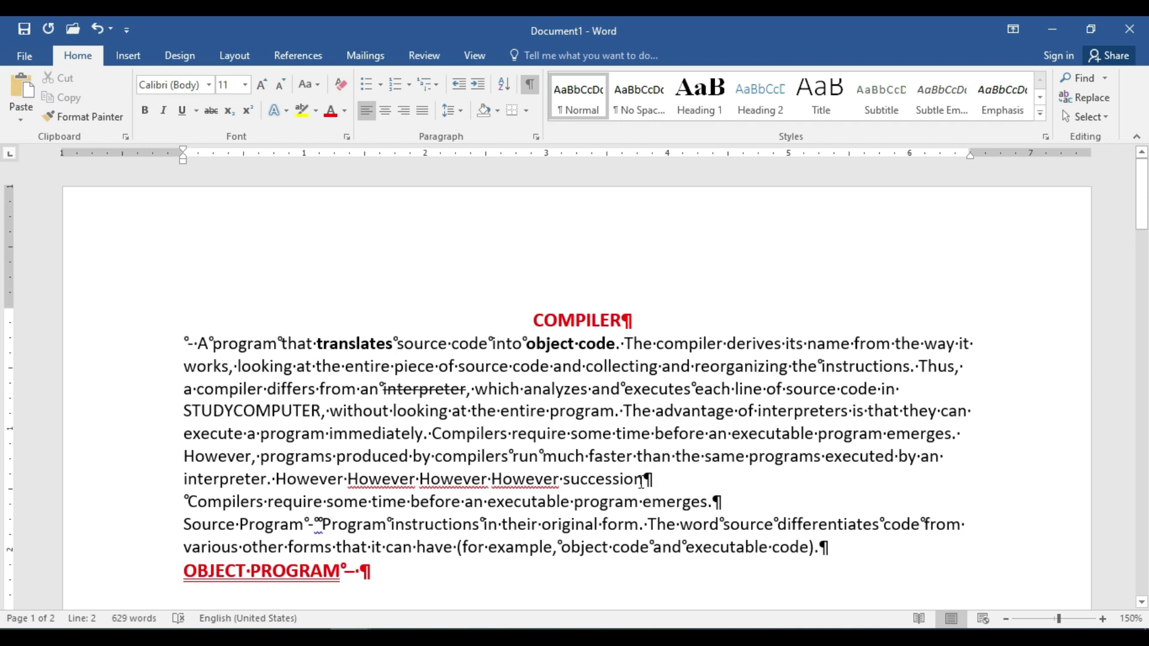
left_click_drag(655, 479, 251, 318)
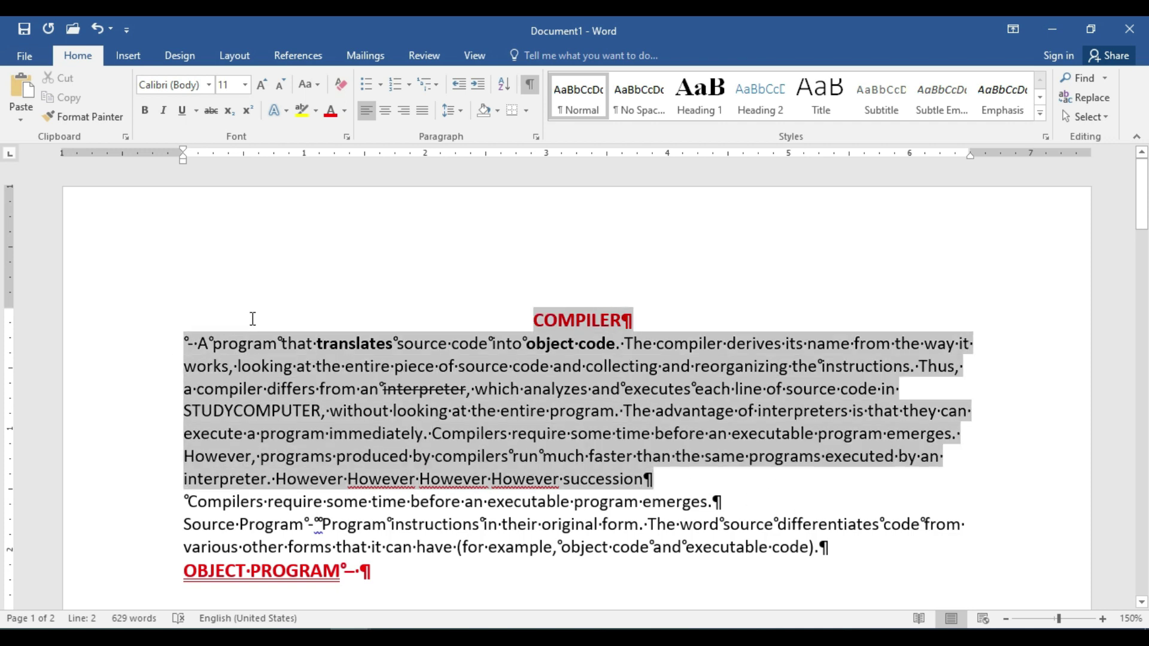
left_click(360, 389)
left_click(529, 84)
Step: Center-align the whole first paragraph below the COMPILER heading
left_click(496, 390)
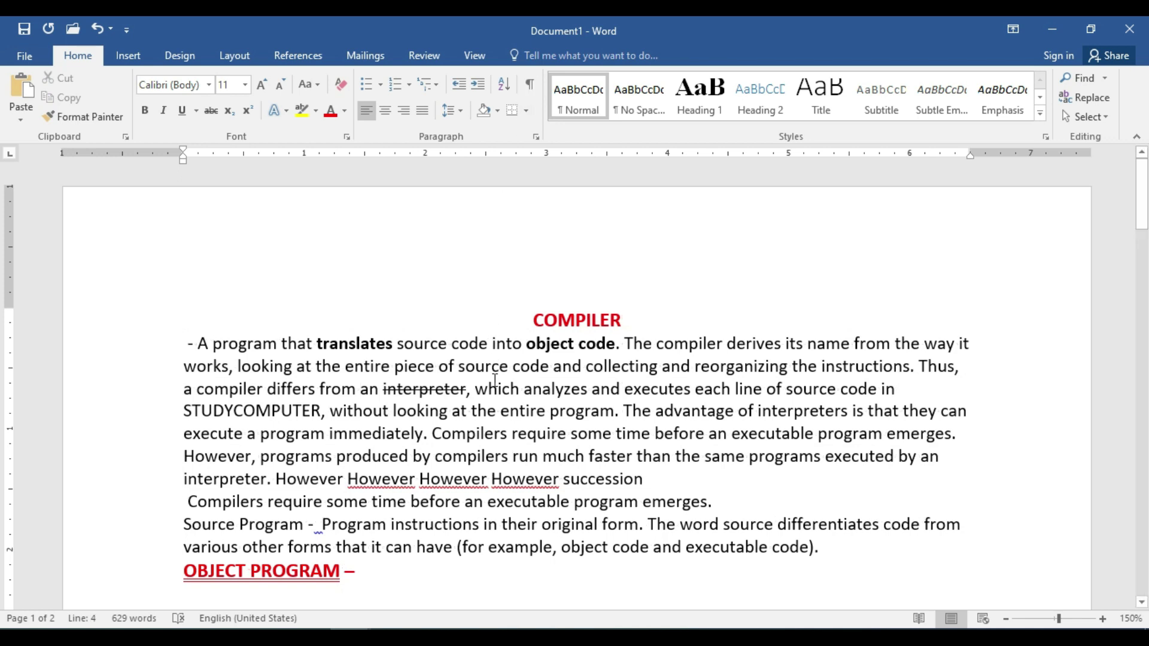
double_click(113, 427)
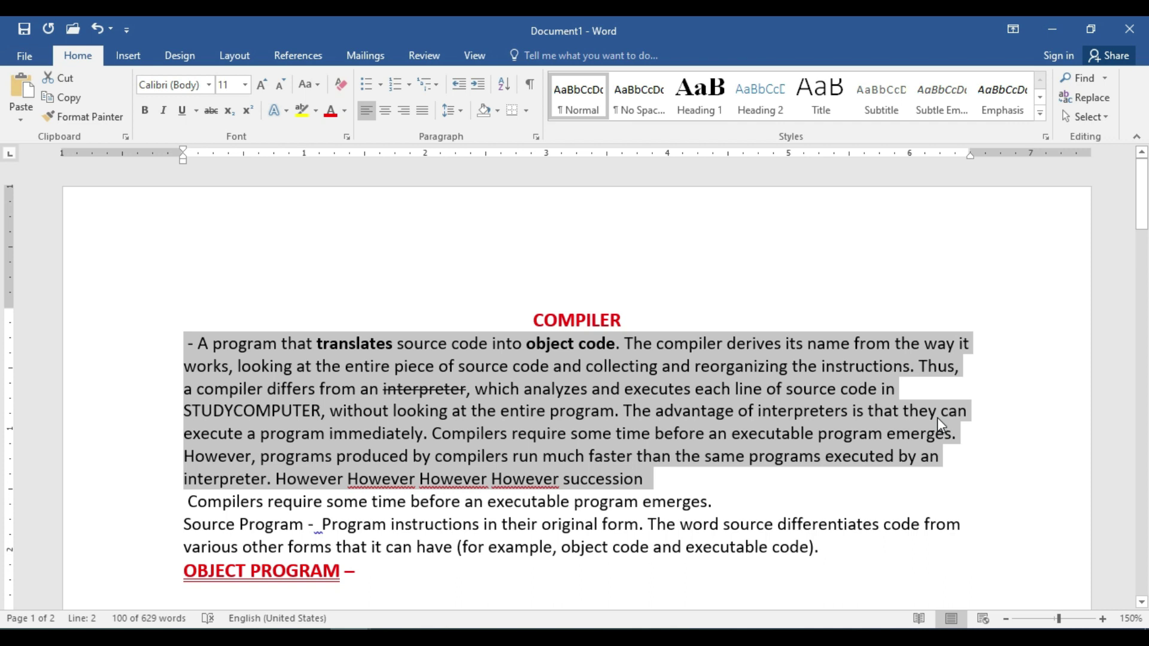
key("ctrl+e")
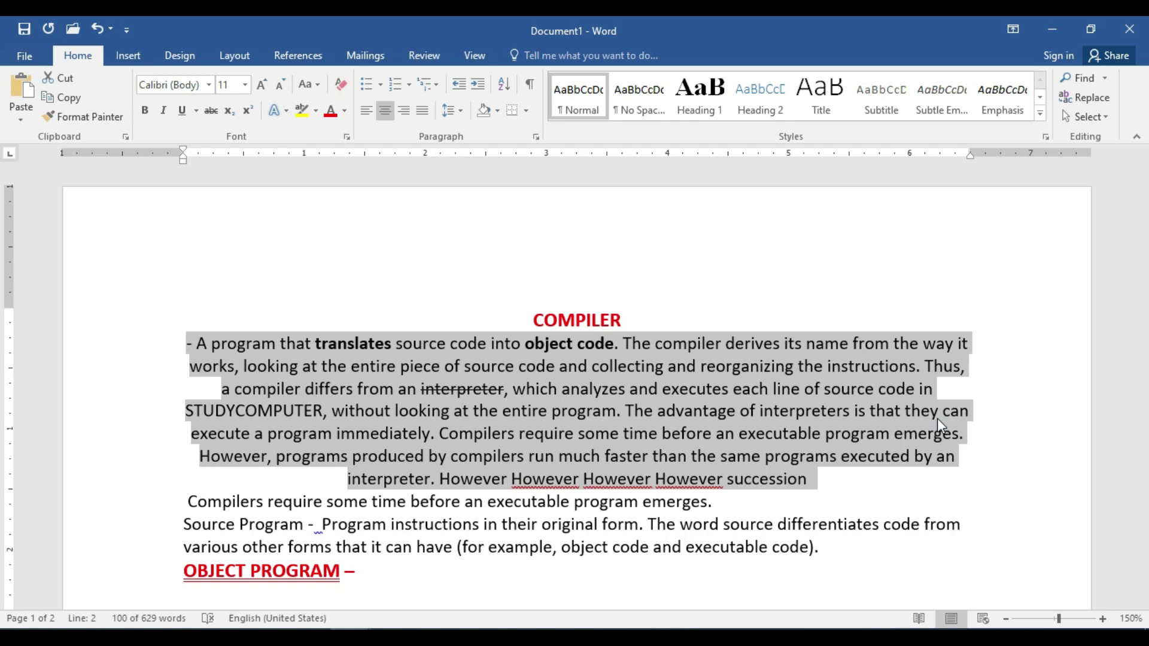
Step: Switch the first paragraph below the COMPILER heading to right alignment, justify it, and finish with left alignment
key("ctrl+r")
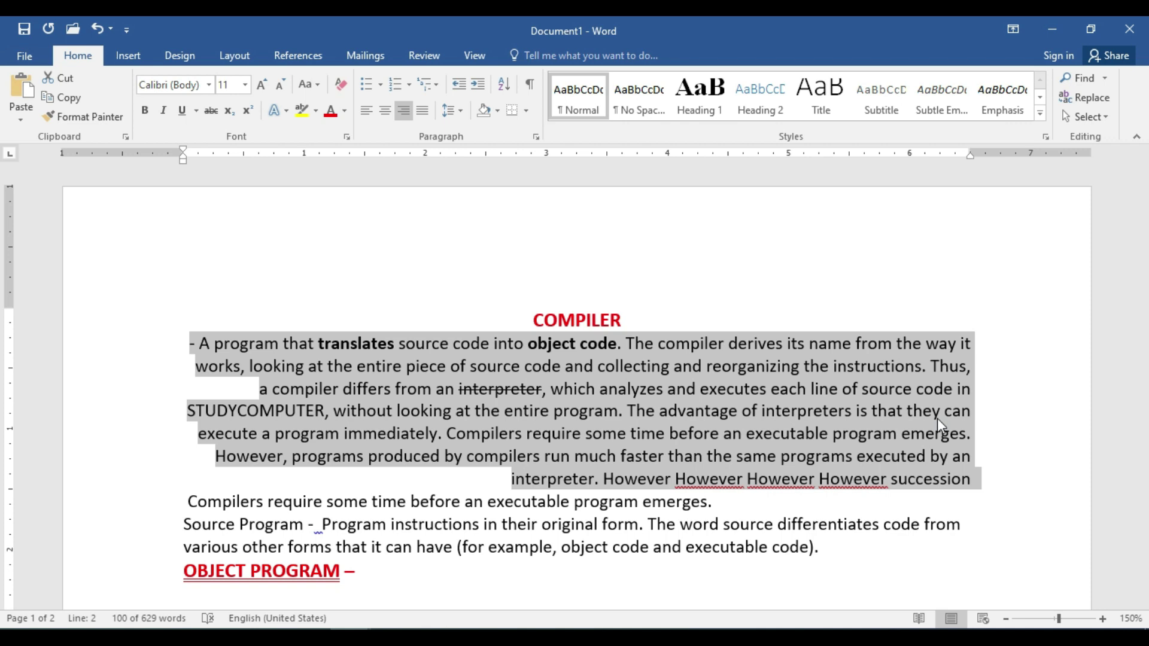
key("ctrl+j")
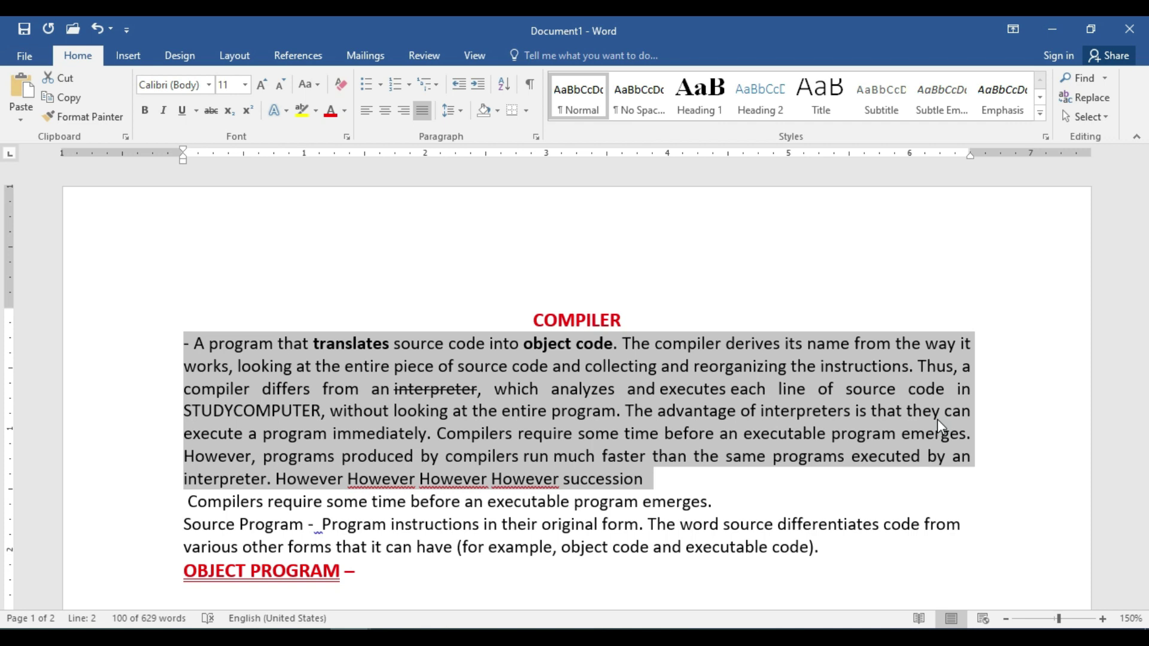
key("ctrl+l")
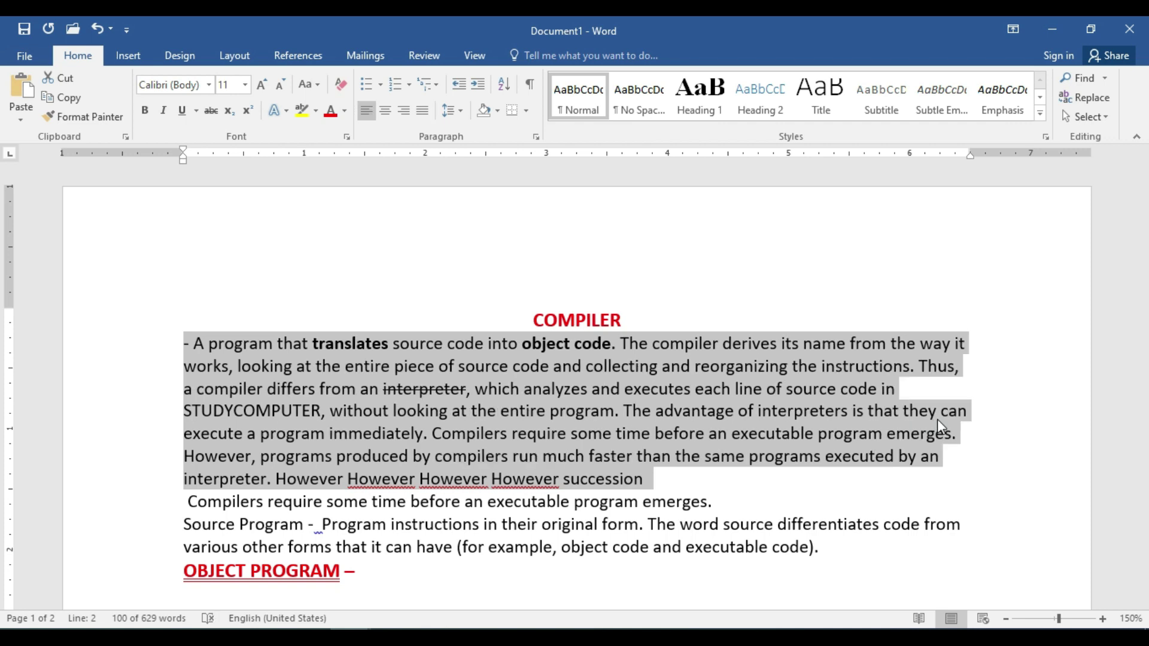
Step: Read the E shortcuts in Shortcutkeys.docx, return to Document1 and check where its Track Changes command is located
key("alt+Tab")
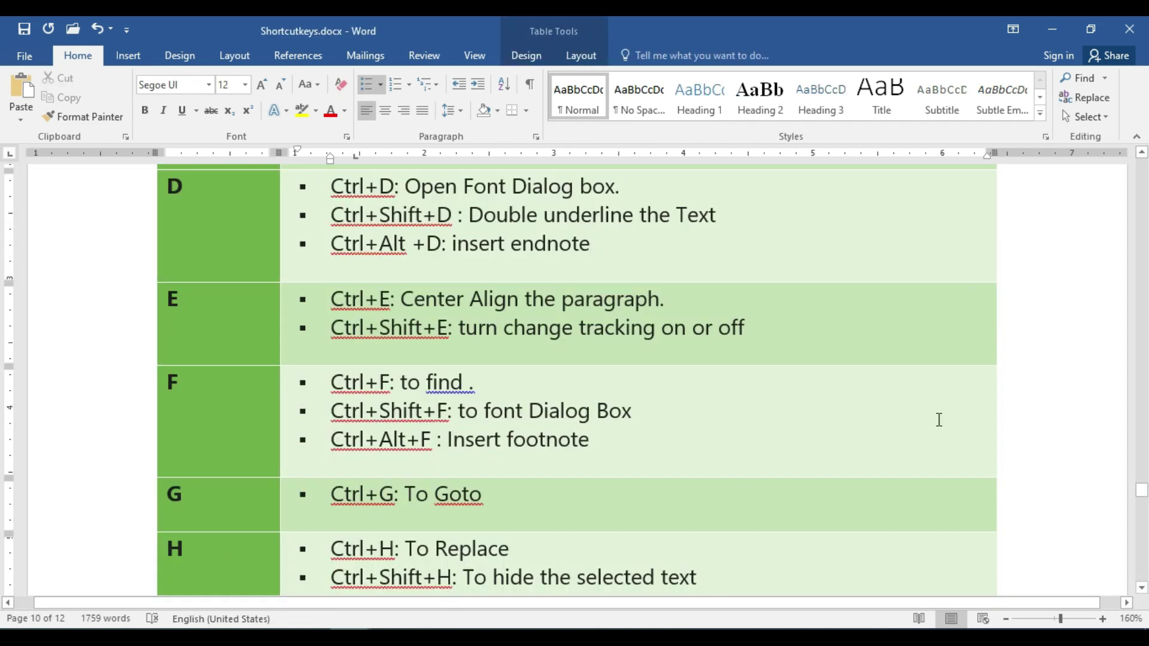
key("alt+Tab")
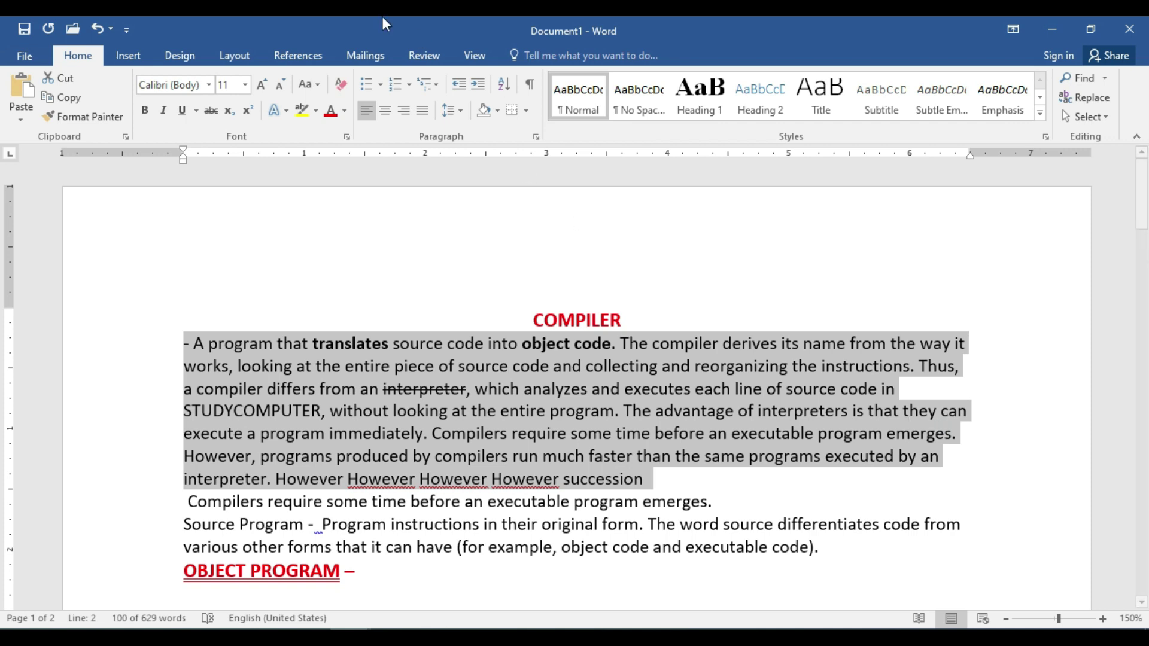
left_click(415, 62)
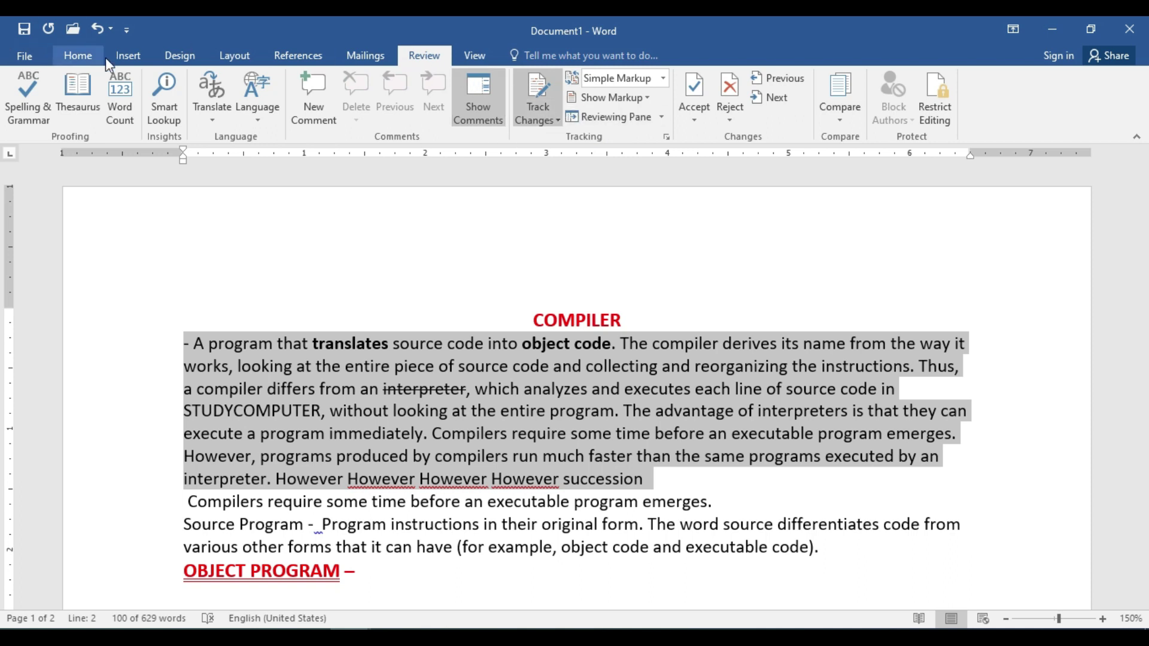
left_click(84, 52)
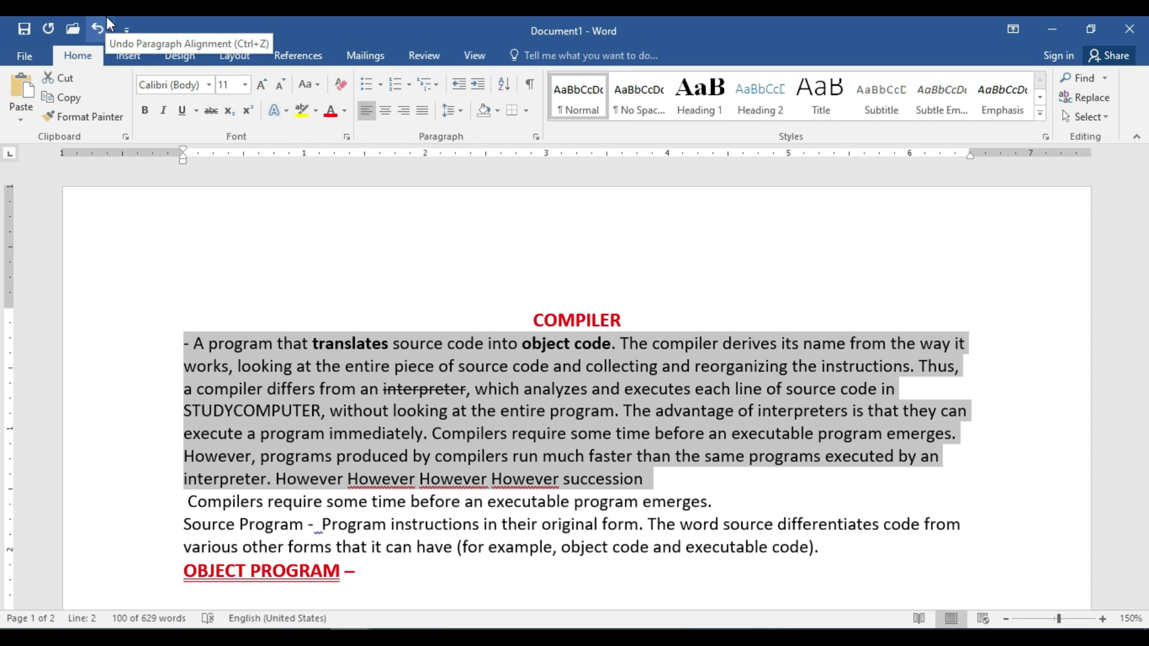
key("alt+Tab")
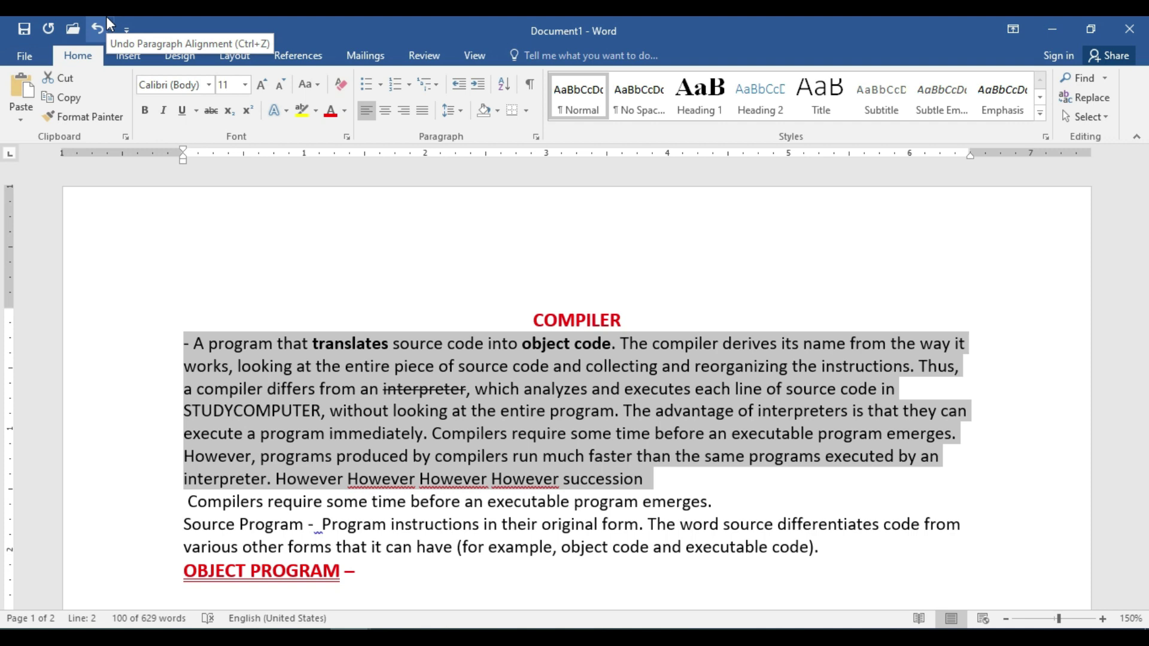
Step: Deselect the first paragraph and look through the document's pages to consider finding a word within long text
left_click(356, 386)
scroll(360, 383, "down", 5)
scroll(359, 383, "down", 5)
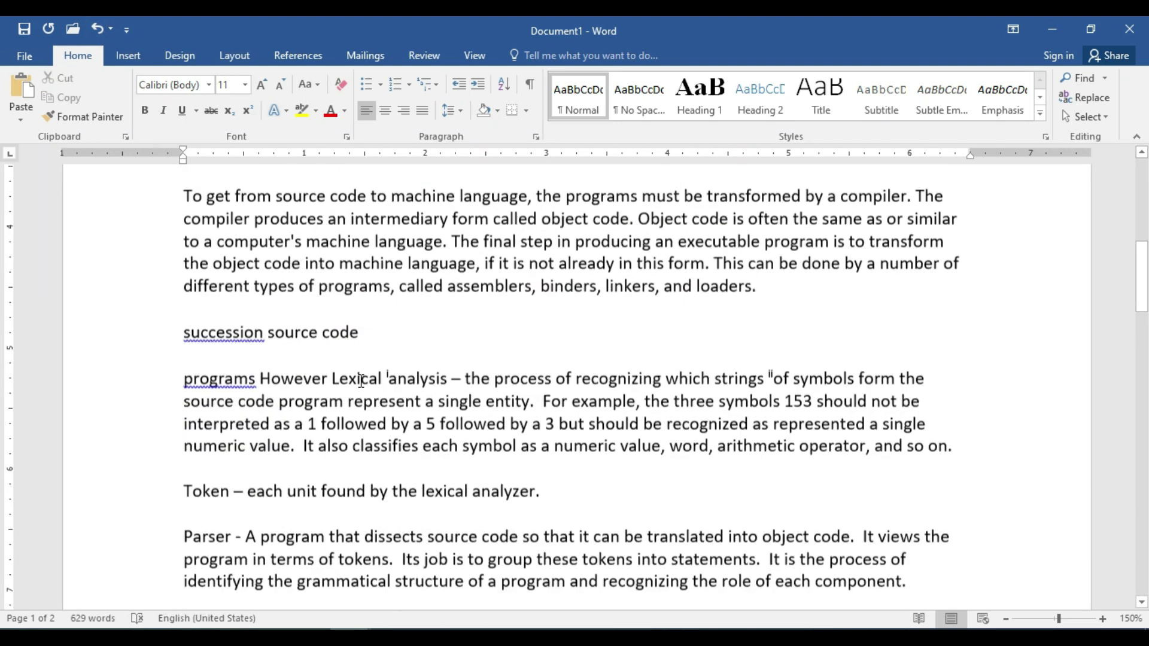
scroll(361, 380, "down", 6)
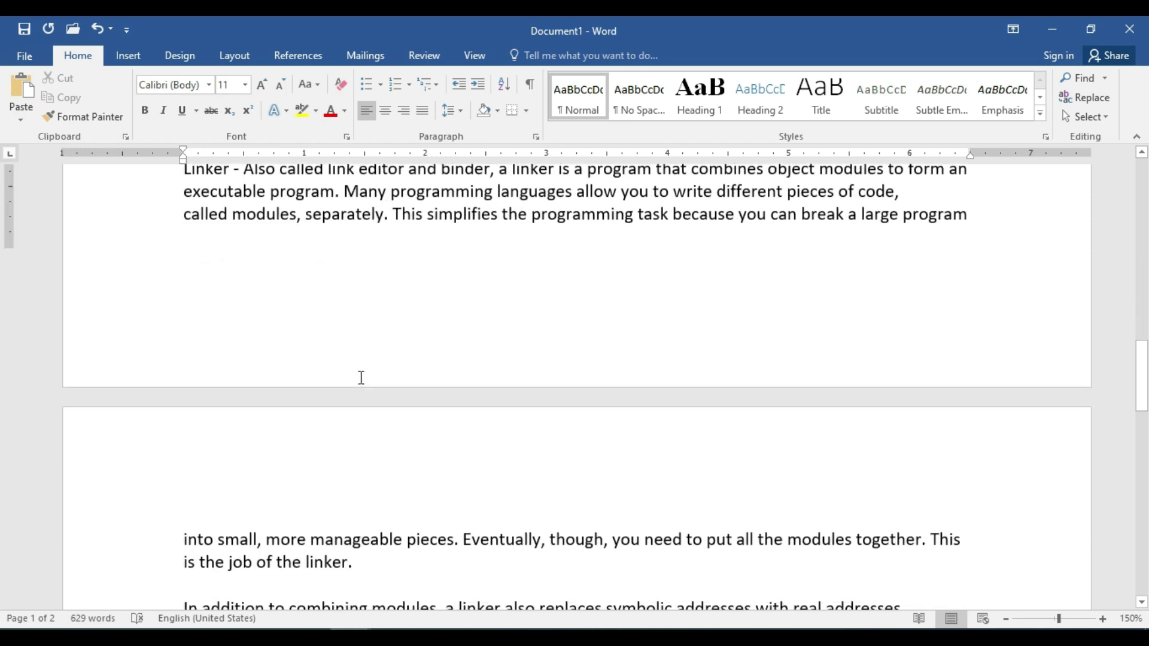
scroll(360, 378, "down", 6)
scroll(362, 379, "up", 3)
scroll(361, 378, "up", 15)
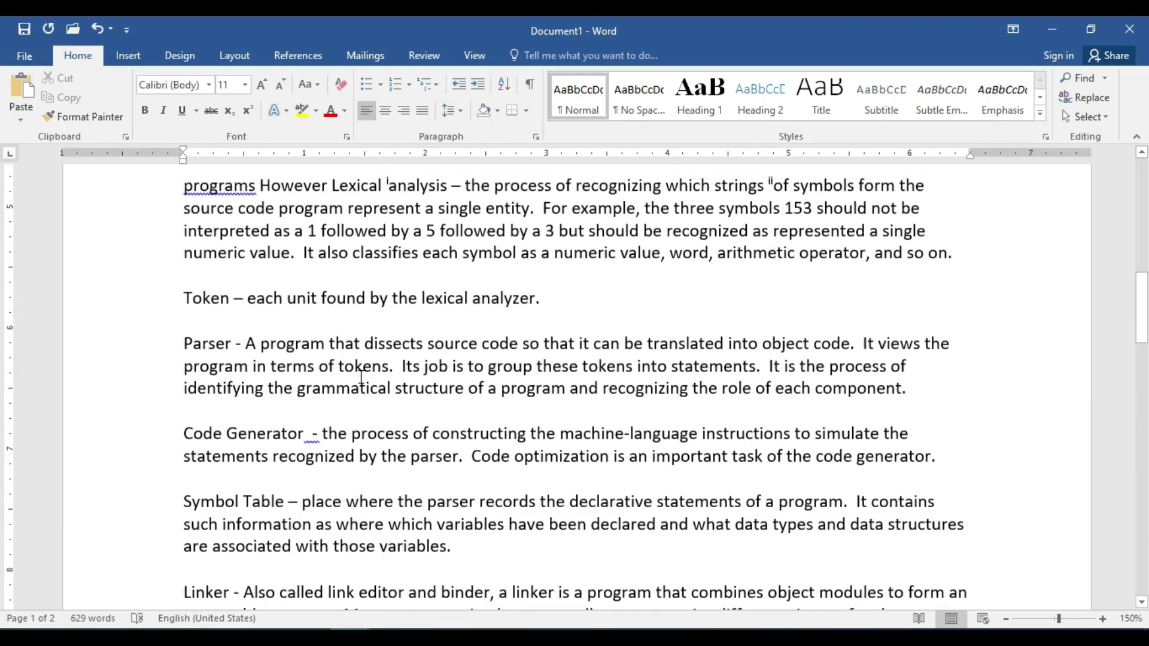
scroll(361, 379, "up", 1)
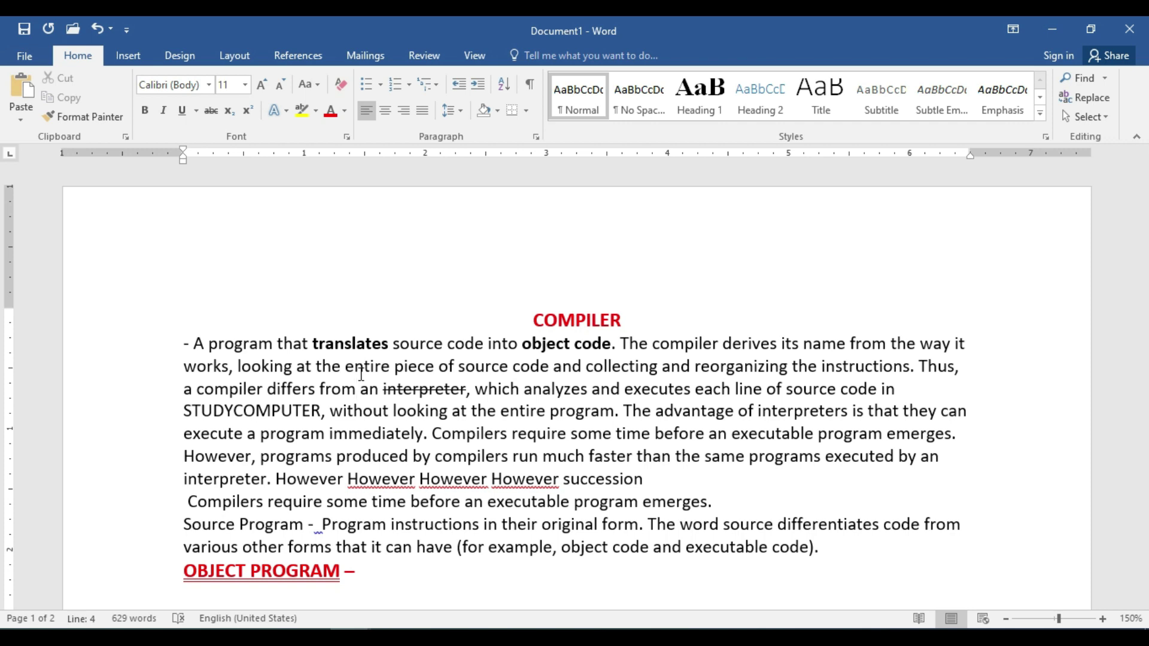
scroll(361, 375, "down", 6)
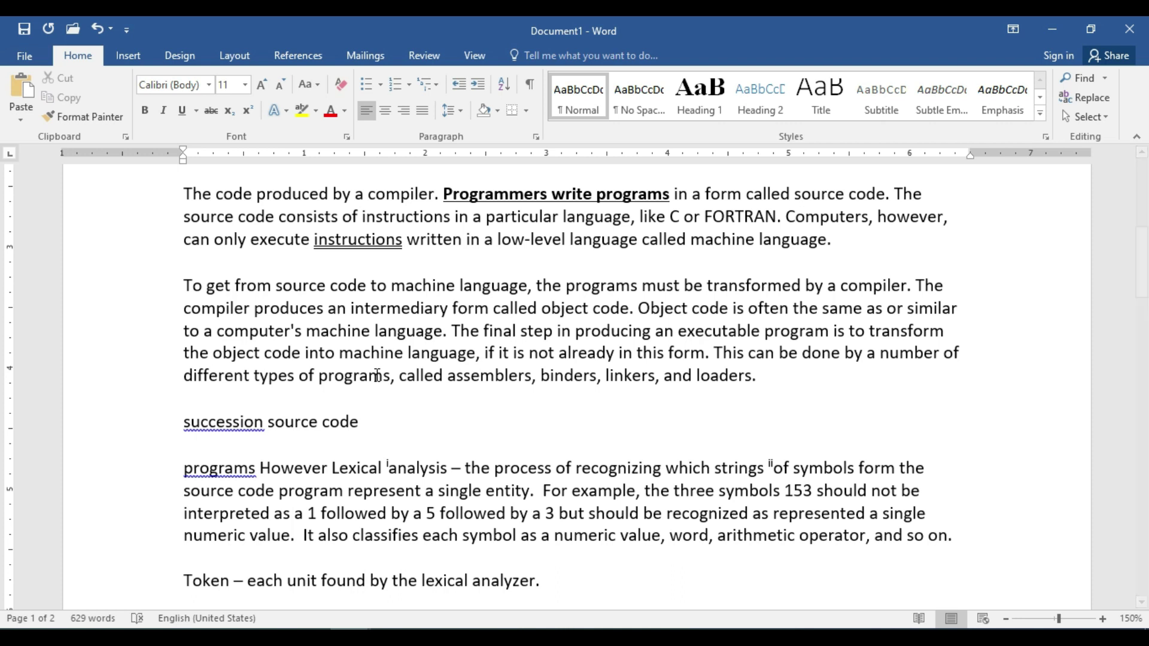
scroll(377, 376, "up", 8)
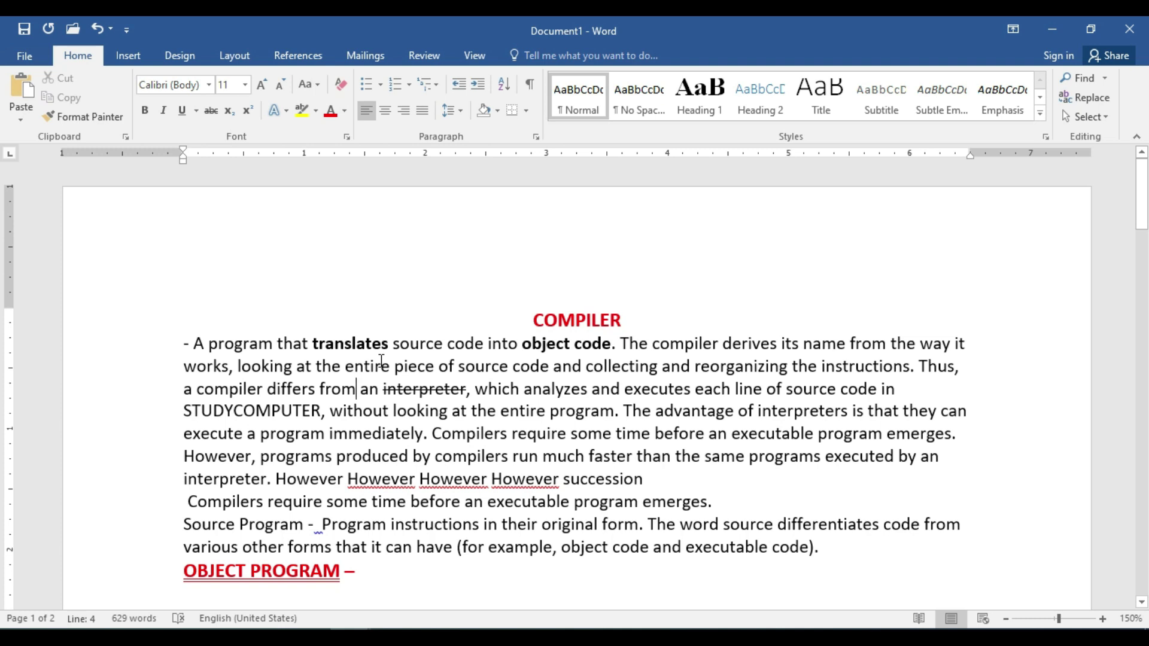
Step: Search the document for "interpreter", close the search results, and jump to the next occurrence of the word
key("ctrl+f")
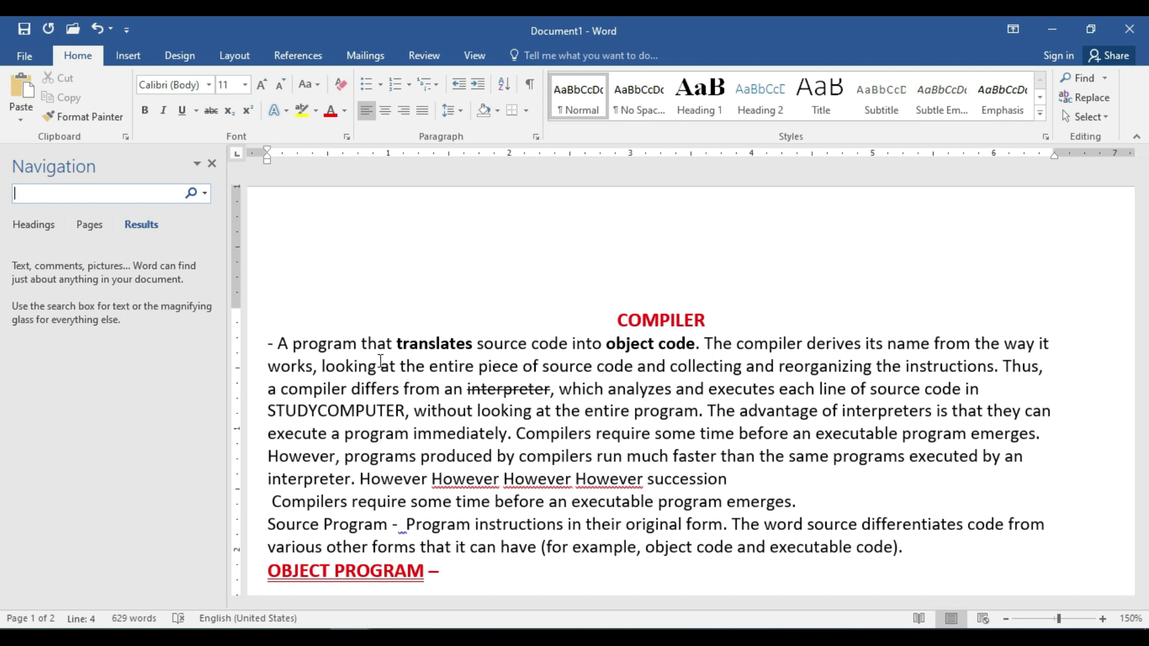
type("i")
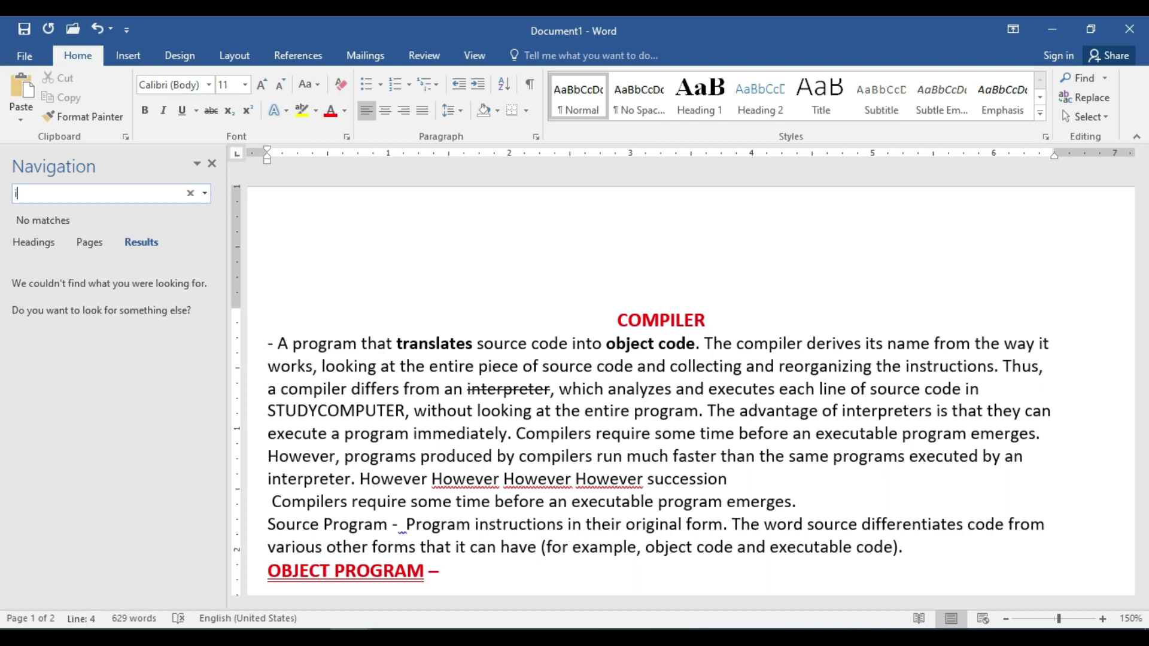
type("nterpreter")
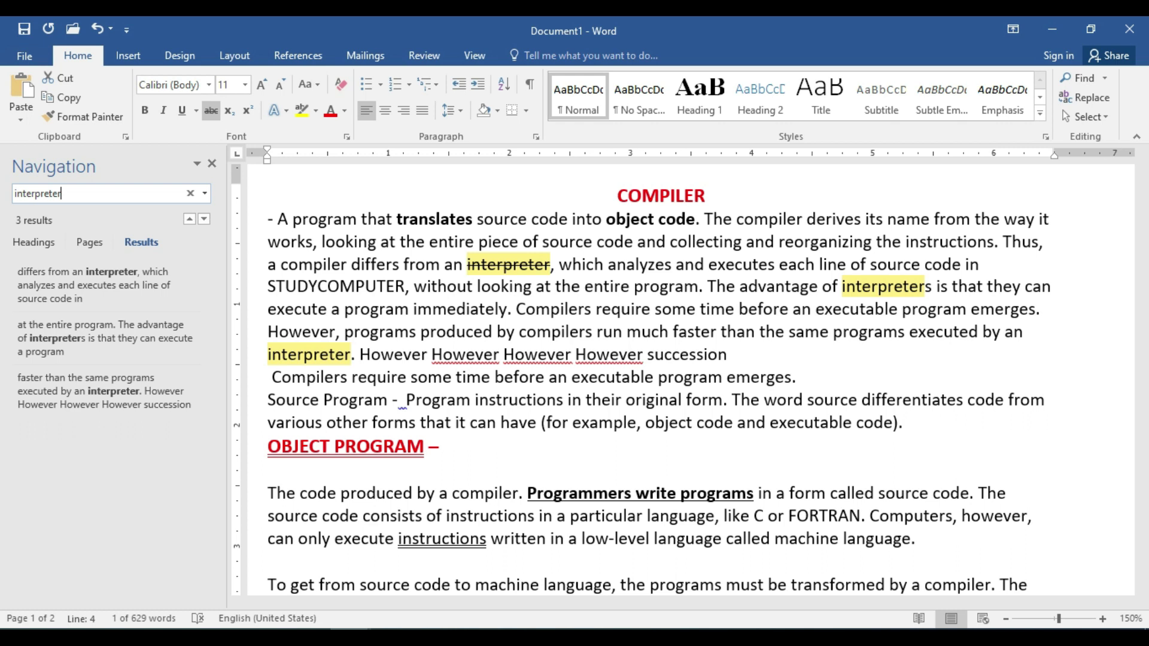
key("Escape")
key("ctrl+Left")
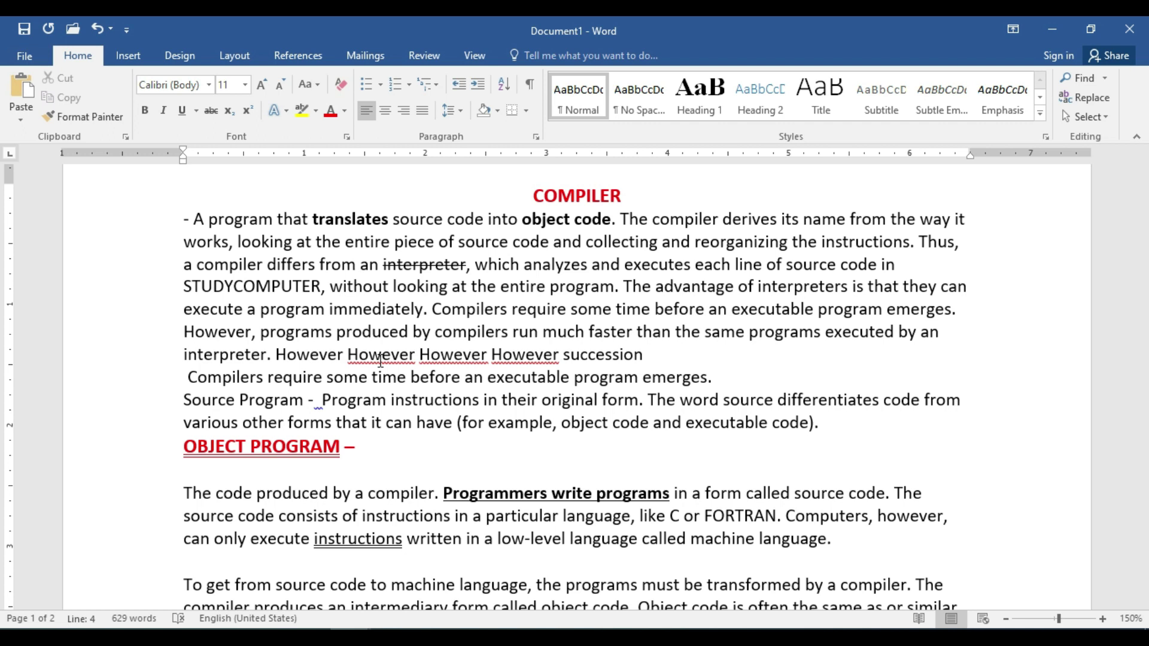
key("shift+F5")
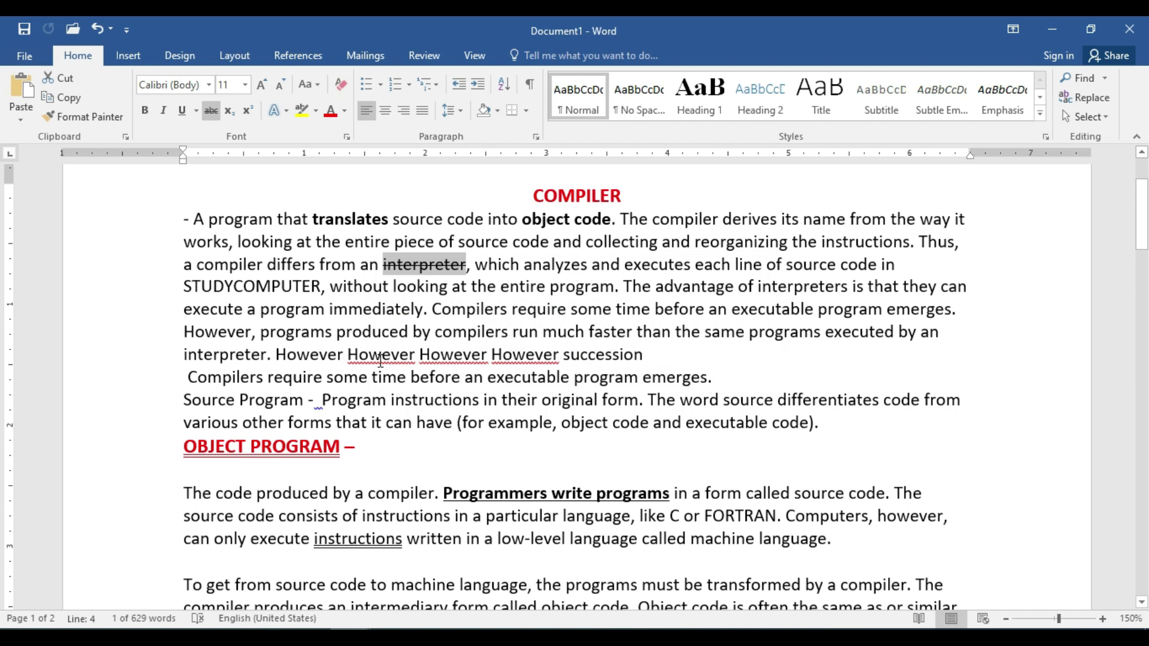
key("shift+F4")
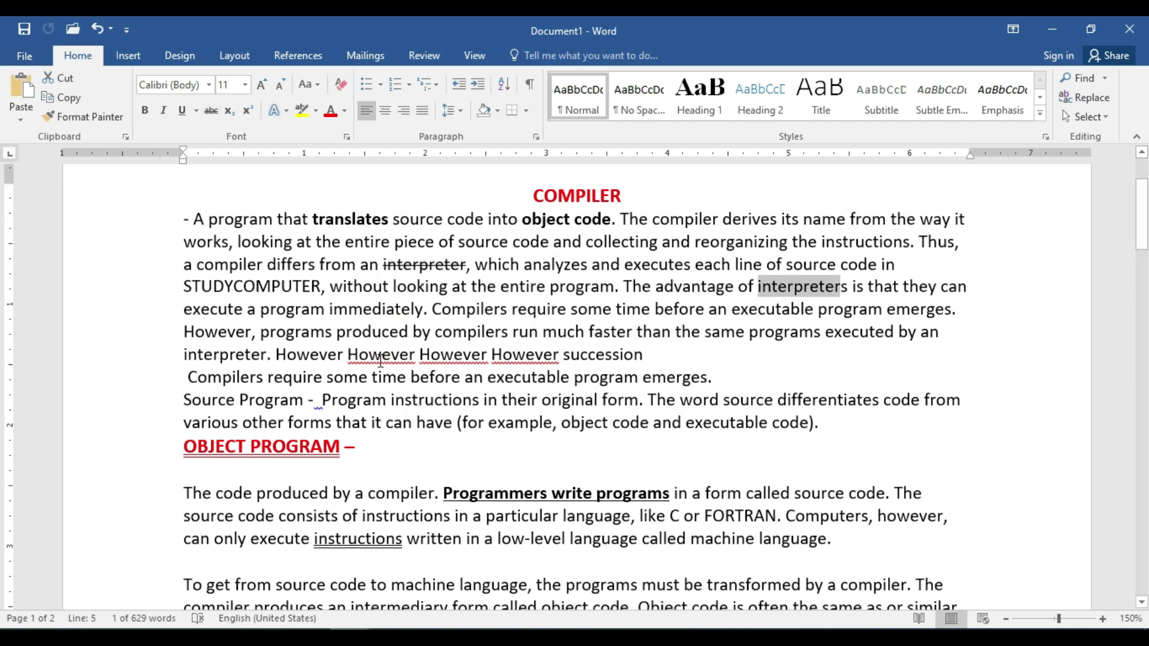
Step: Open the Find options of Find and Replace, move the dialog lower over the text, and clear the search term "interpreter"
key("ctrl+h")
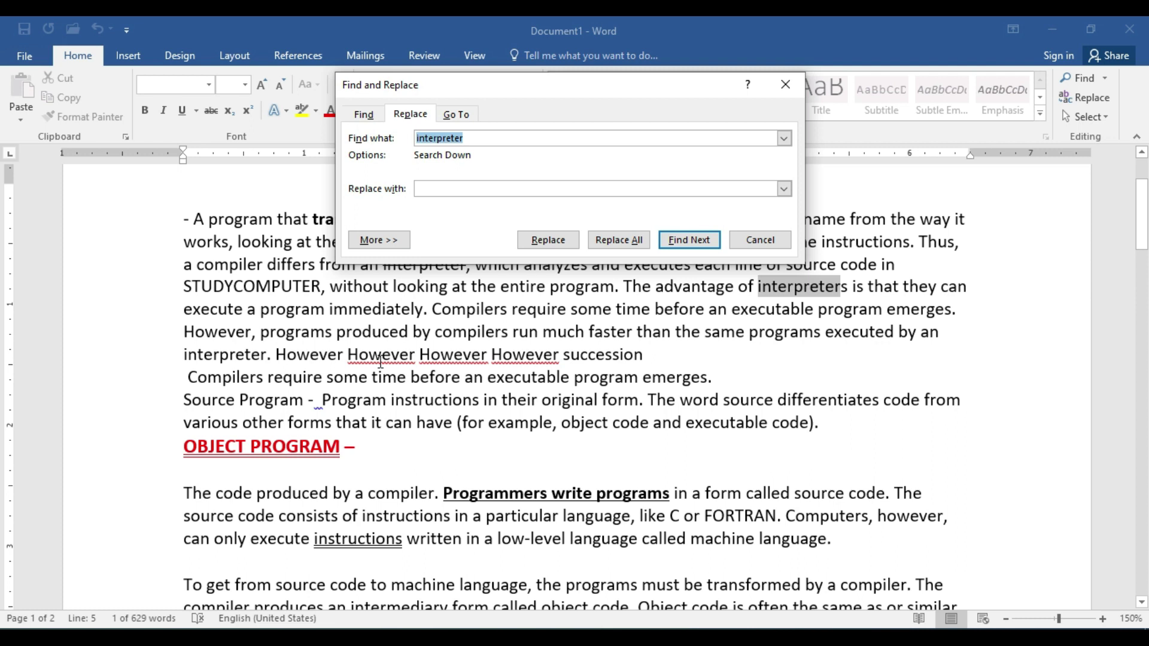
left_click(363, 114)
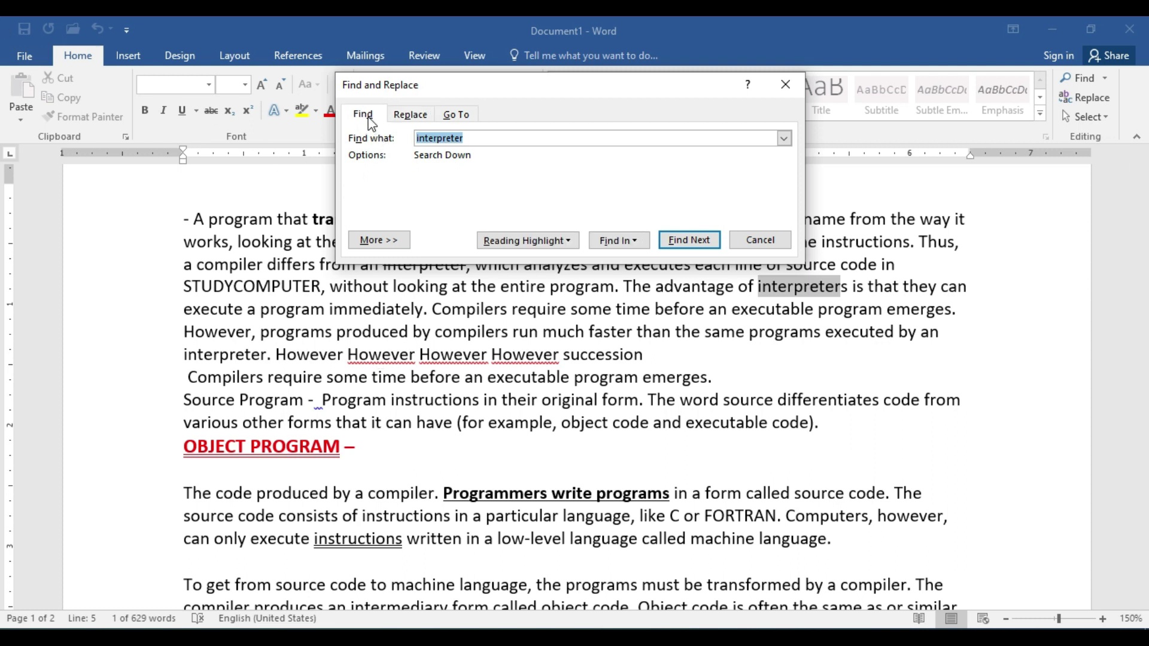
left_click_drag(526, 81, 532, 215)
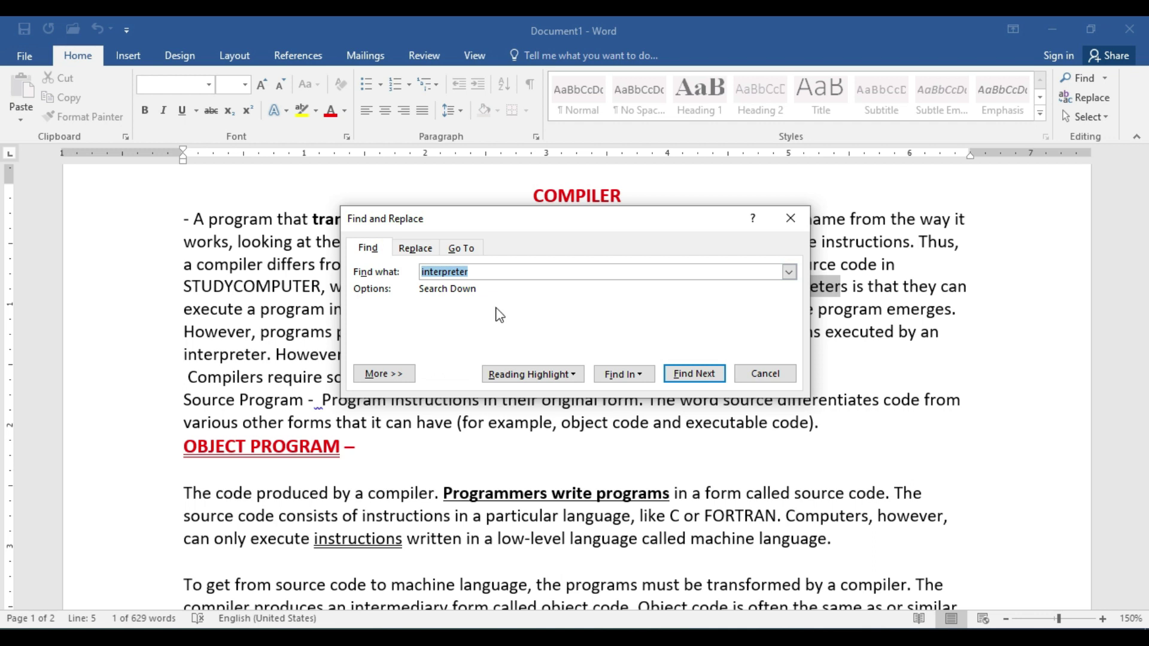
left_click(522, 276)
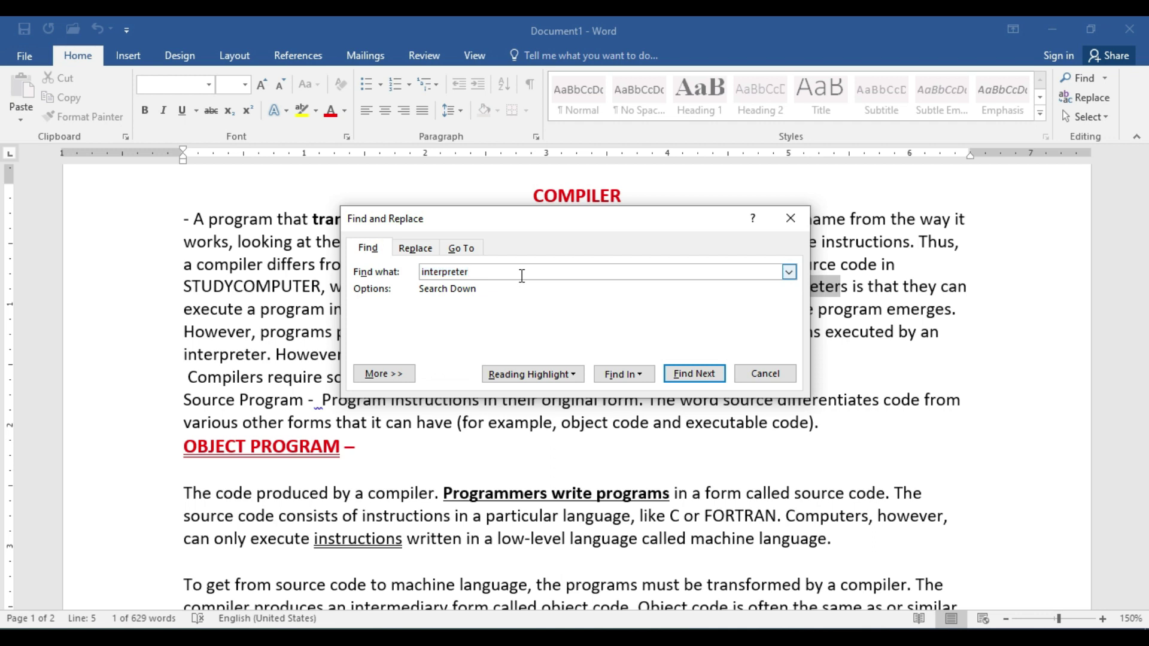
key("BackSpace")
key("BackSpace")
key("BackSpace")
key("BackSpace")
key("BackSpace")
key("BackSpace")
key("BackSpace")
key("BackSpace")
key("BackSpace")
key("BackSpace")
key("BackSpace")
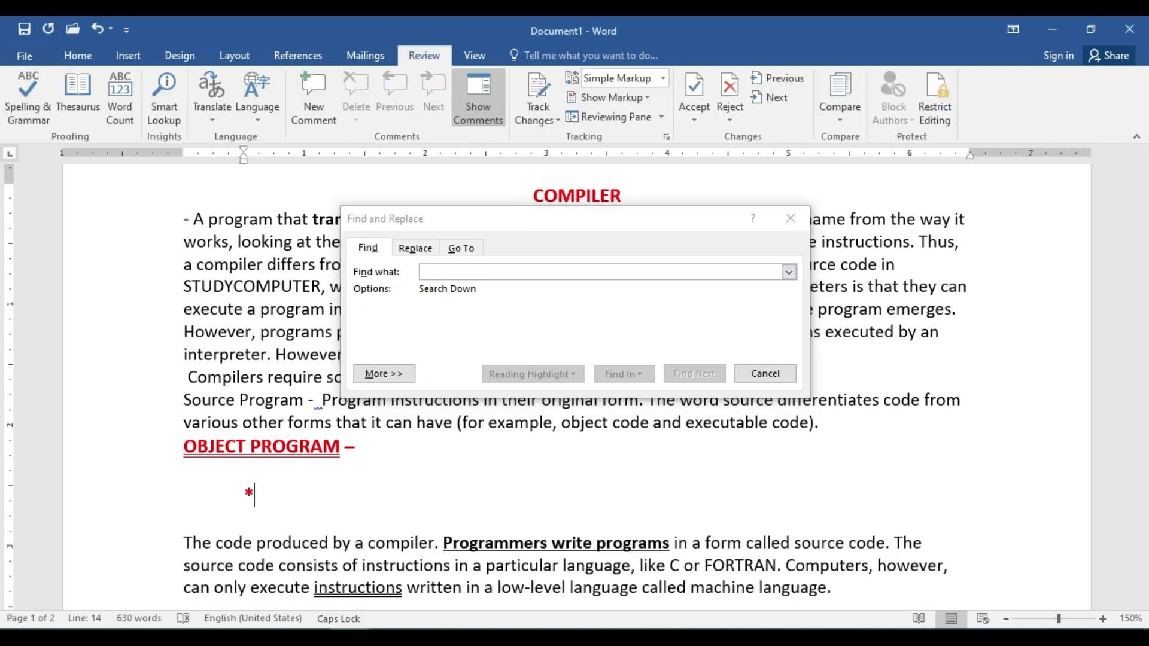
Step: Add a ? after the * below the OBJECT PROGRAM heading and place it on its own line
type("?")
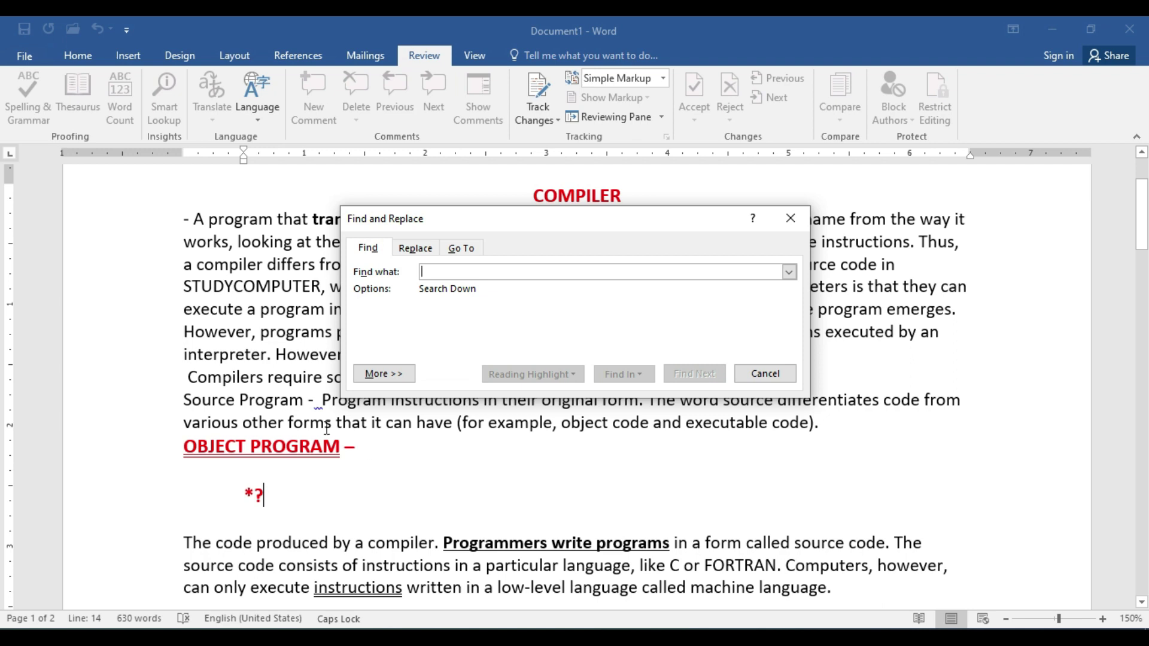
left_click(256, 497)
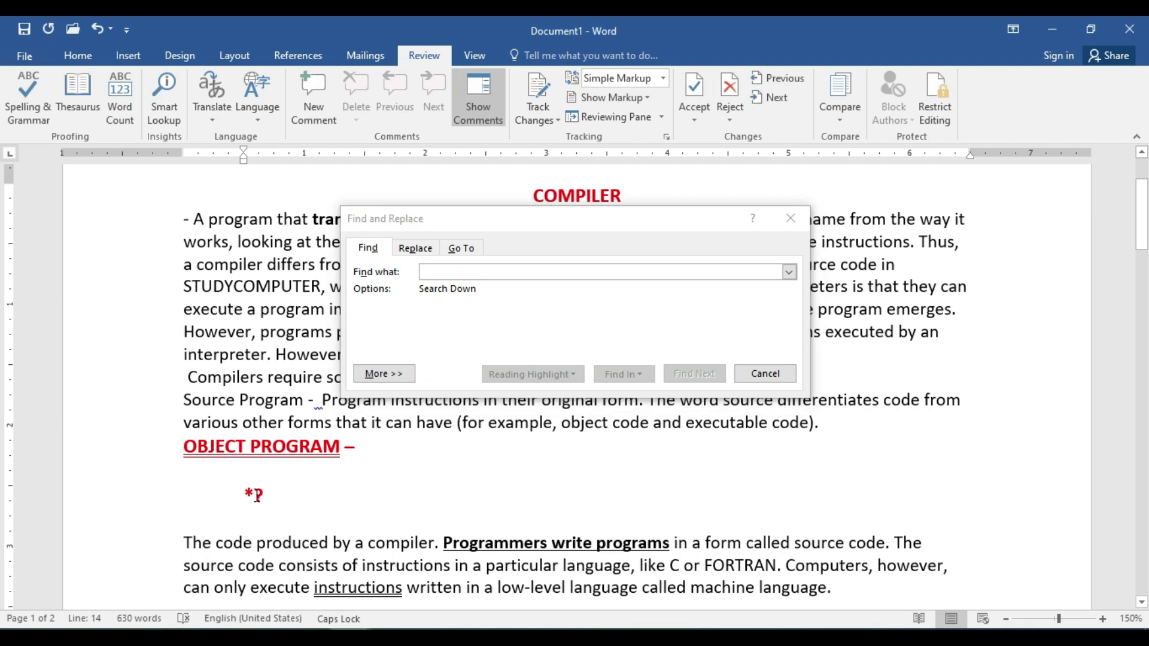
key("Return")
key("Up")
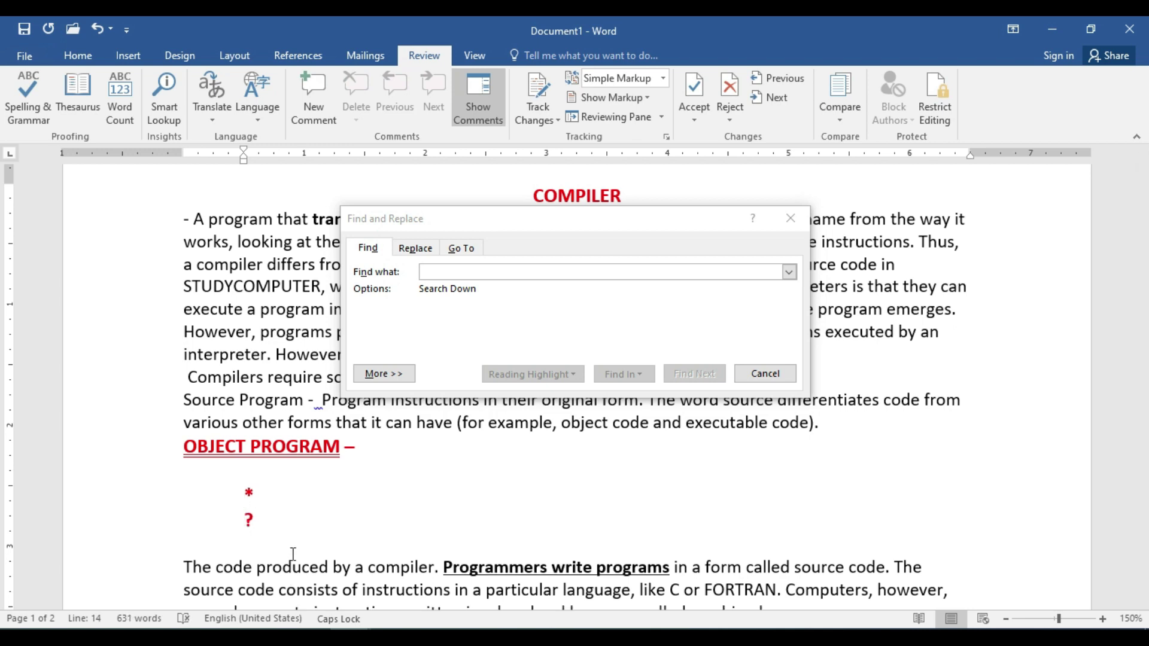
left_click(305, 528)
Step: Enter ?? as the search term in the Find and Replace dialog
left_click(521, 271)
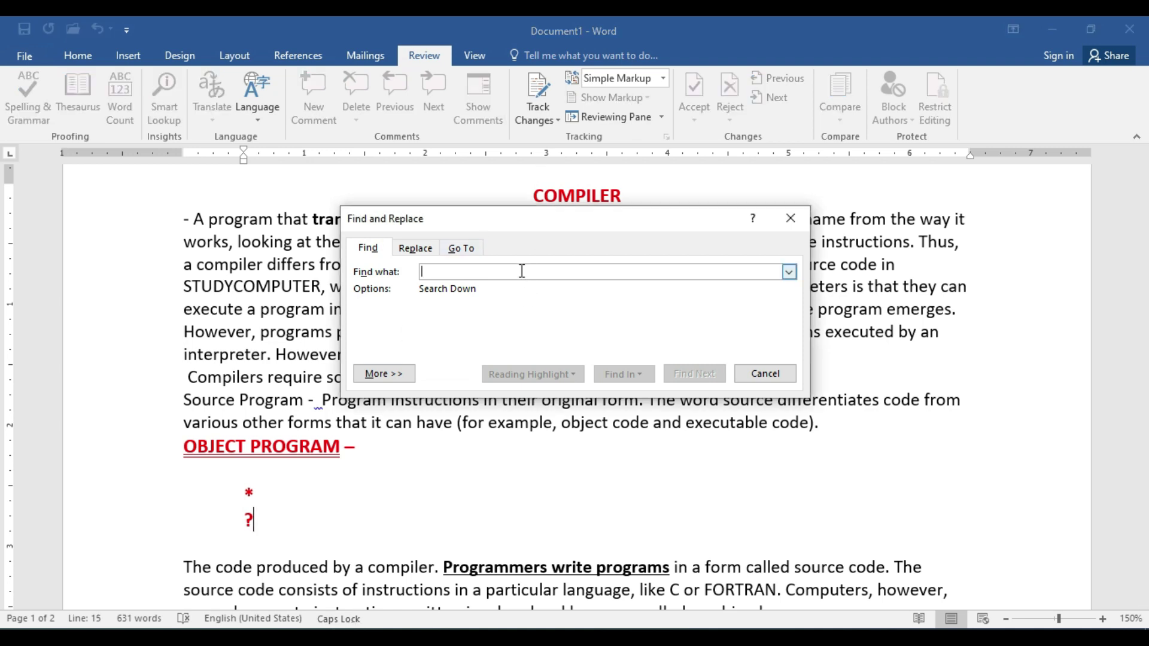
type("??")
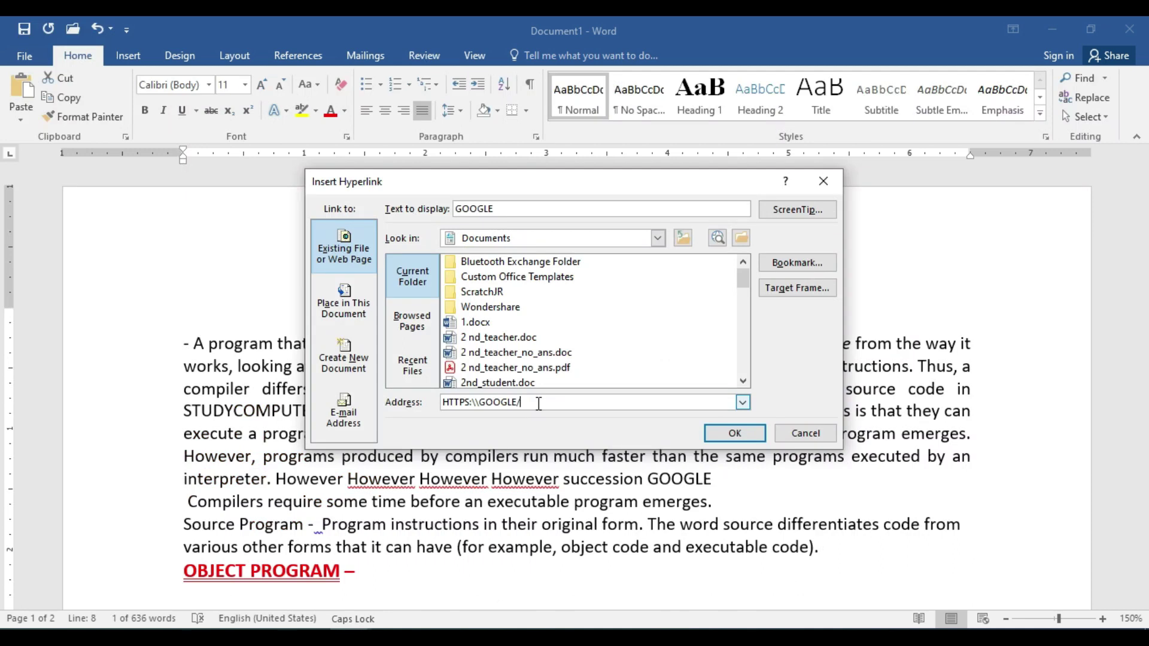
Step: Complete the hyperlink on the word GOOGLE with the address HTTPS:\\GOOGLE.COM and follow the link
key("BackSpace")
type("COM")
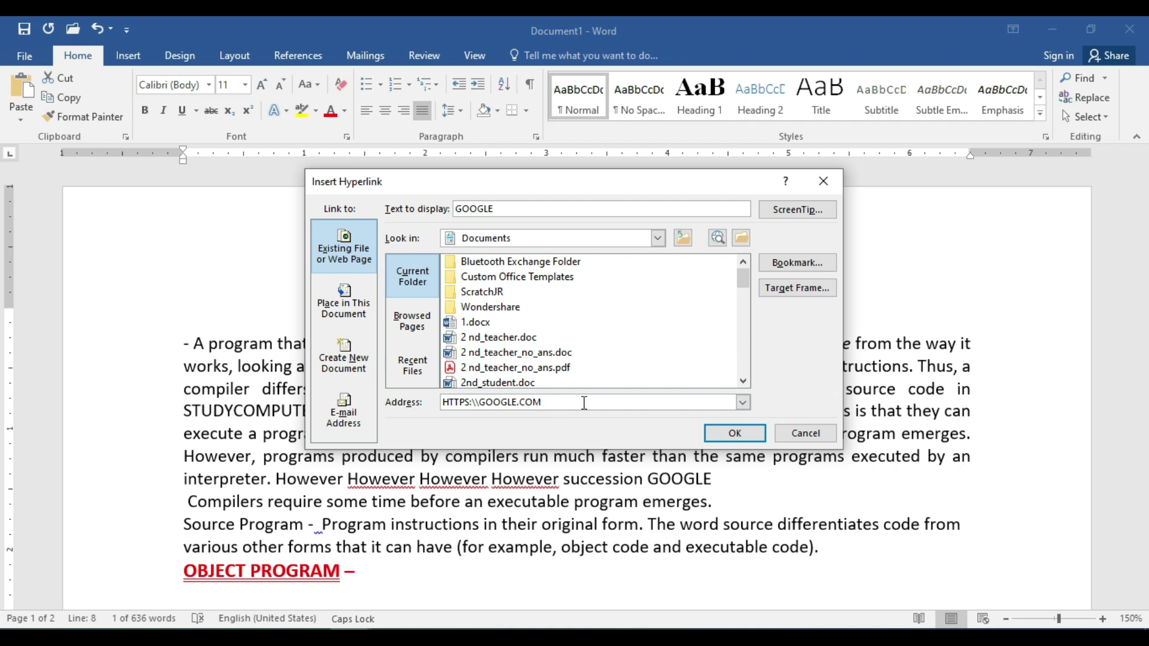
left_click(732, 436)
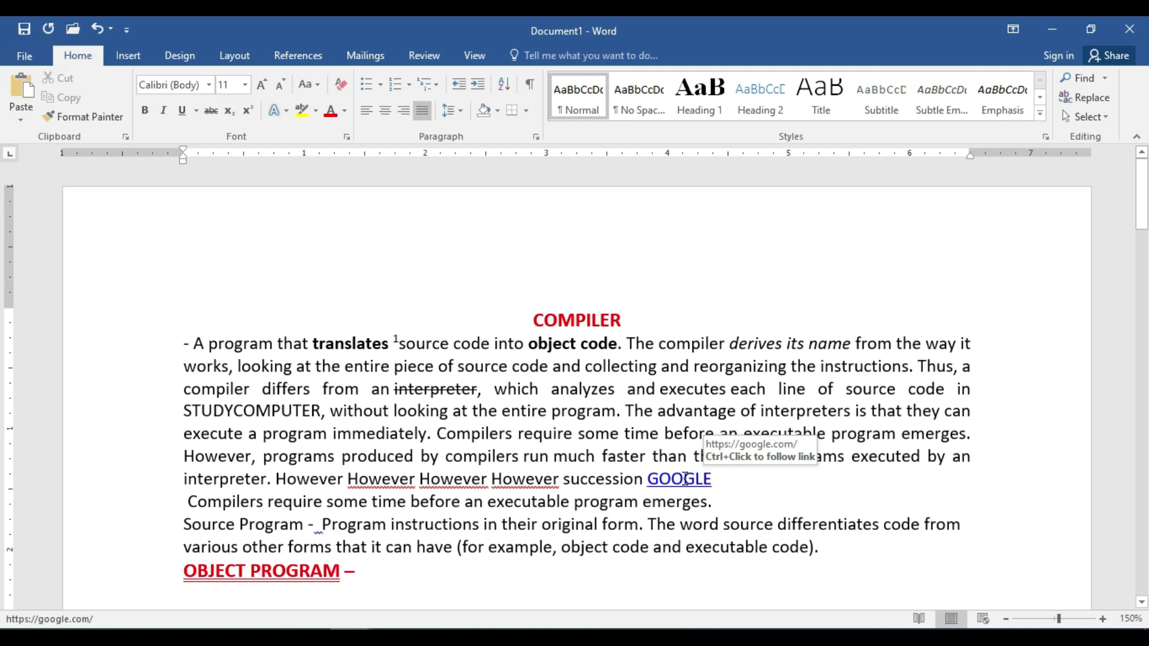
left_click(686, 479, "ctrl")
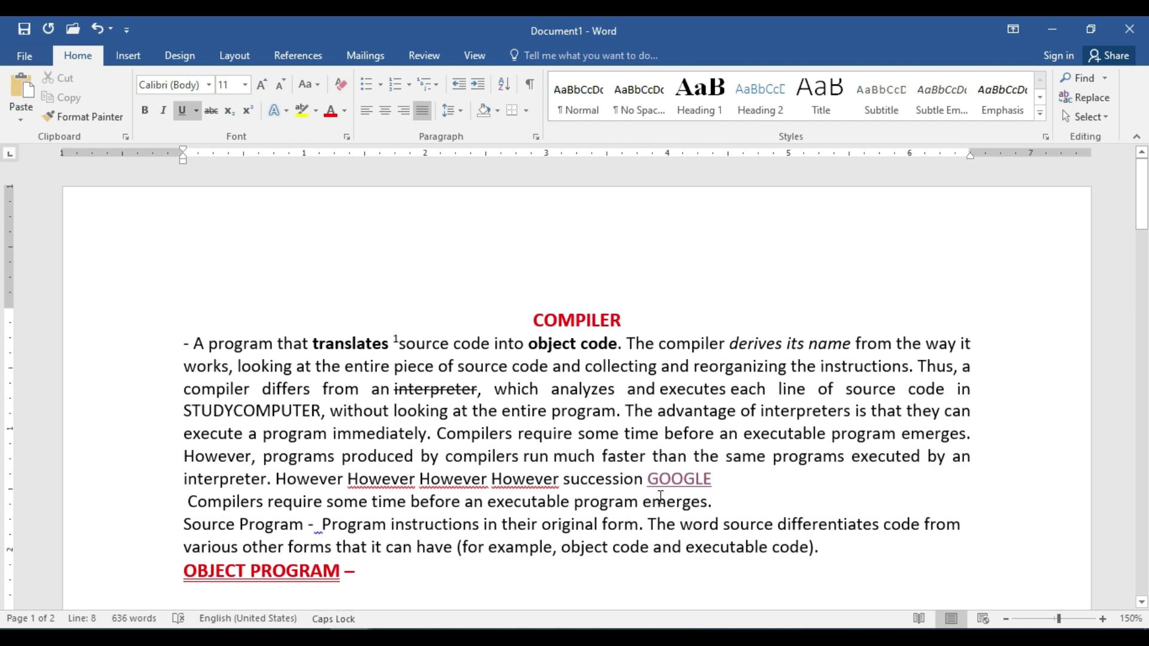
left_click(764, 492)
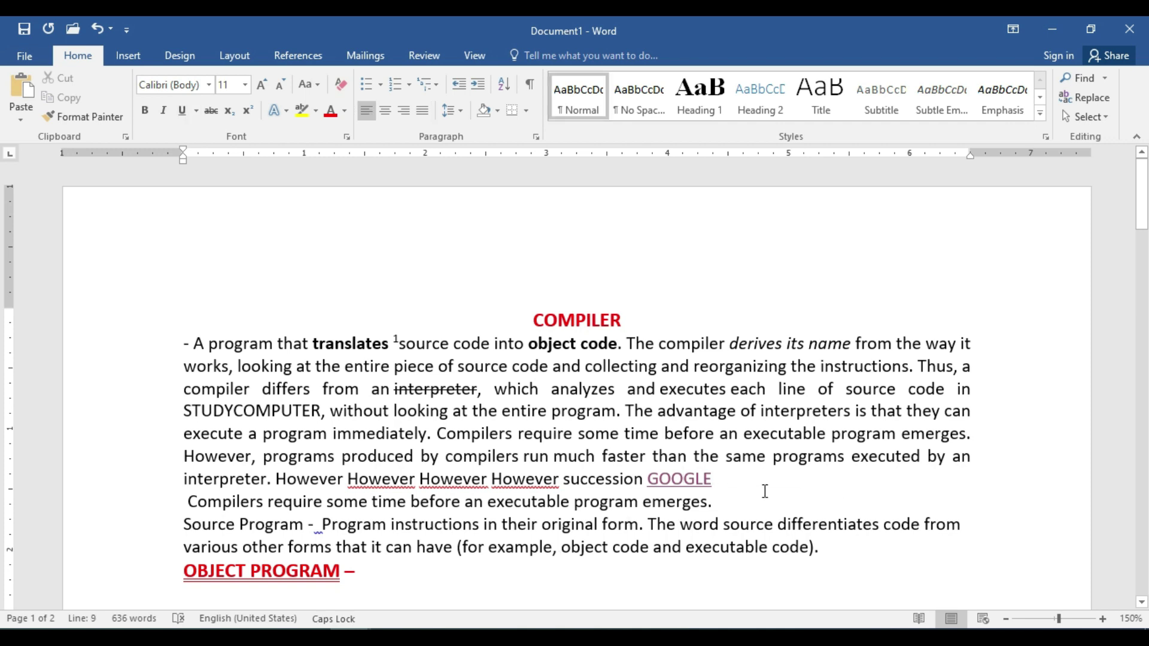
double_click(597, 504)
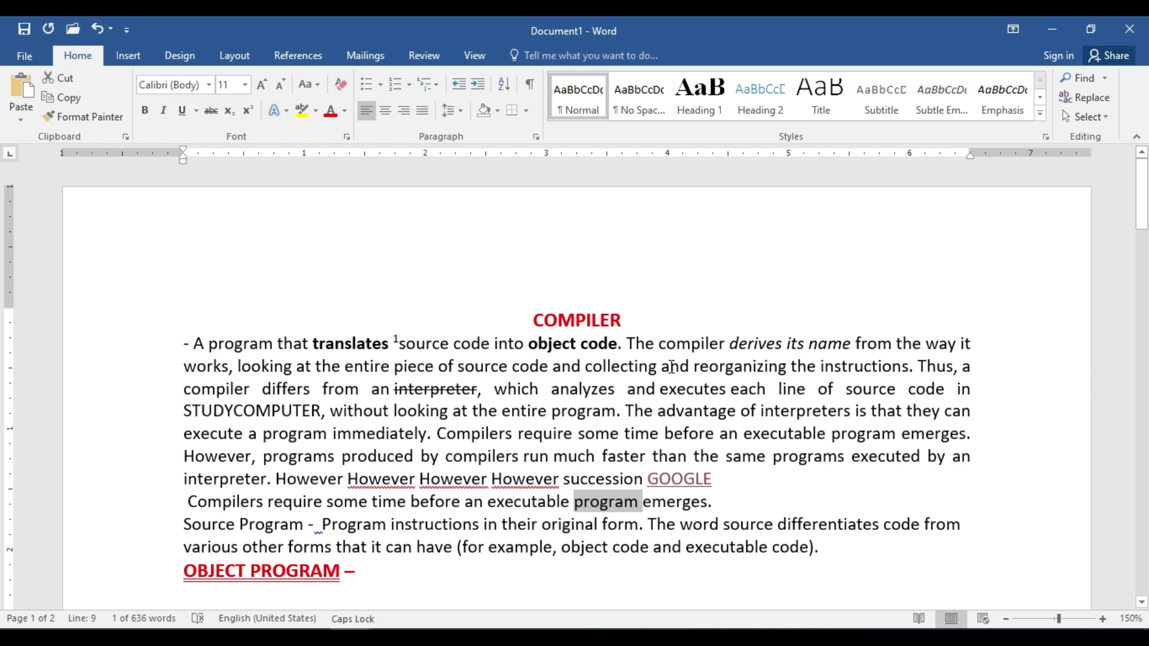
double_click(607, 368)
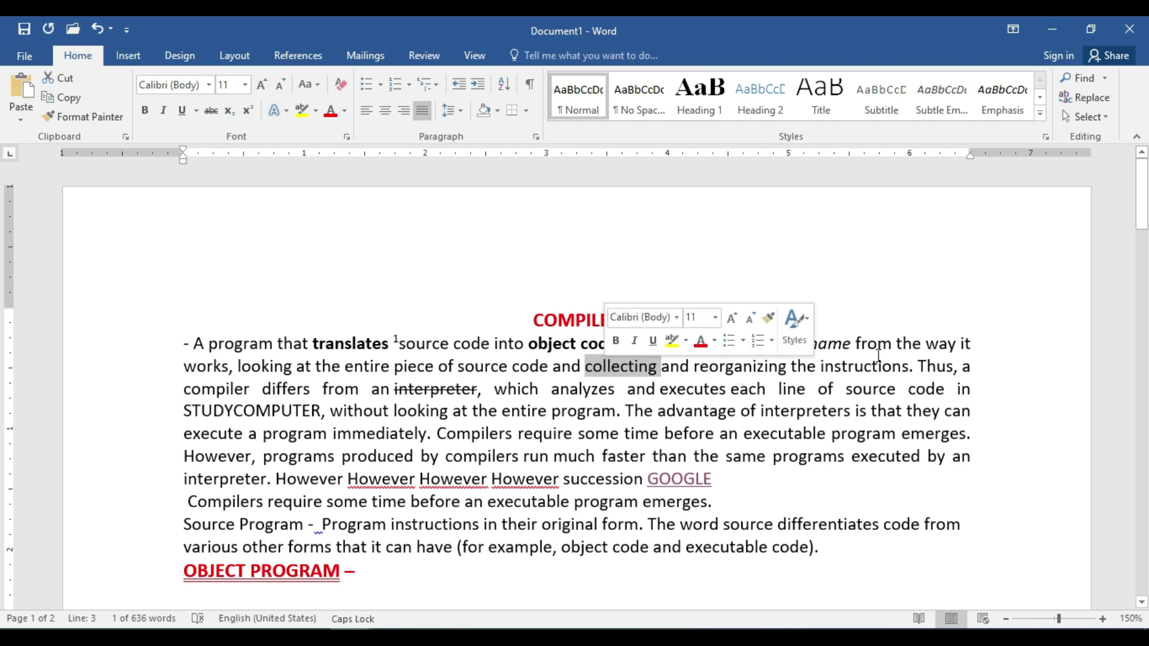
left_click(792, 375)
left_click_drag(693, 367, 788, 370)
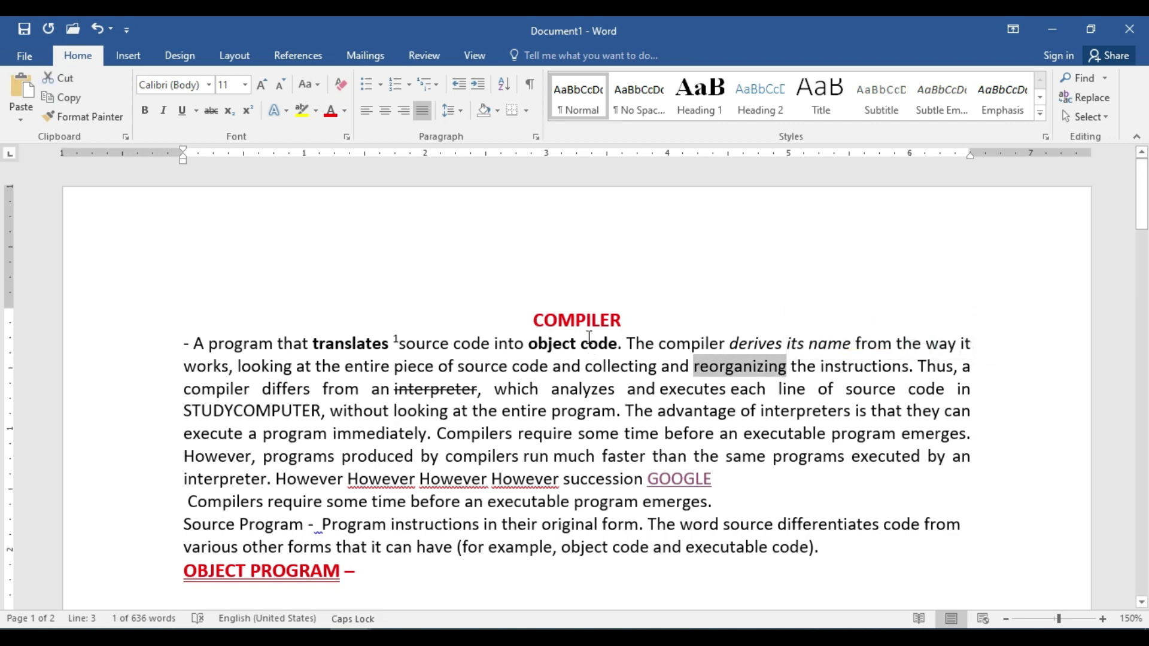
Step: Insert the word RAM in capitals before "reorganizing" in the COMPILER paragraph
key("Left")
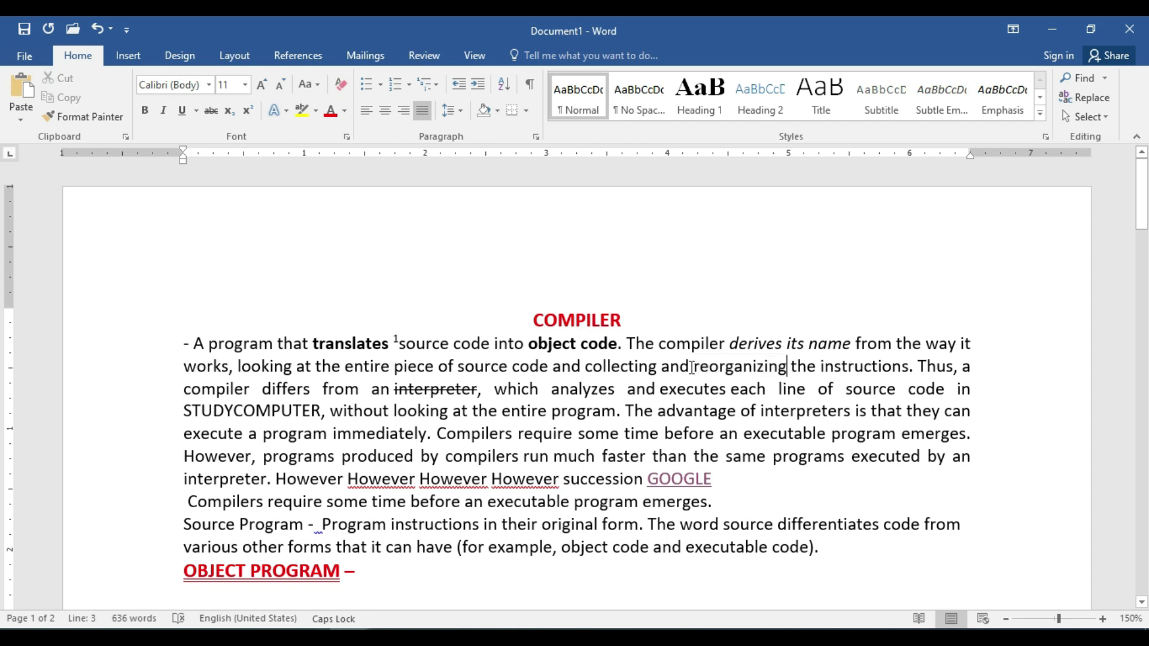
type("r")
key("BackSpace")
type("F")
key("BackSpace")
key("Caps_Lock")
key("Right")
type("ra")
key("BackSpace")
key("BackSpace")
key("Caps_Lock")
type("RAM")
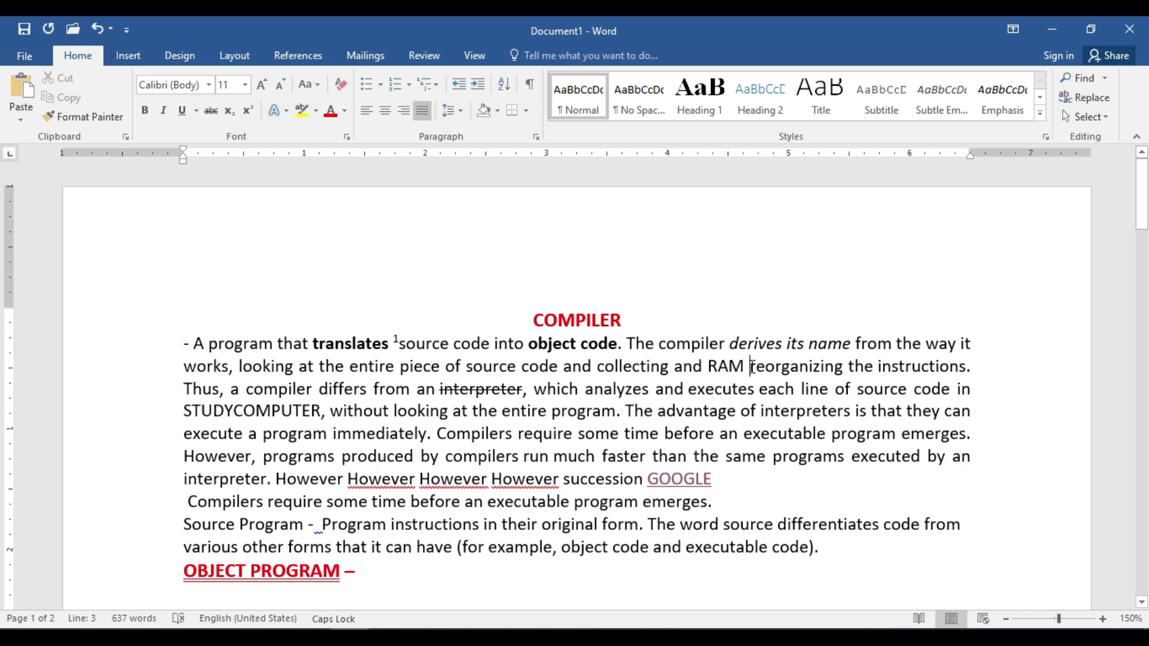
Step: Apply small caps formatting to the word "reorganizing" and select the word "the" after it
left_click_drag(750, 366, 843, 378)
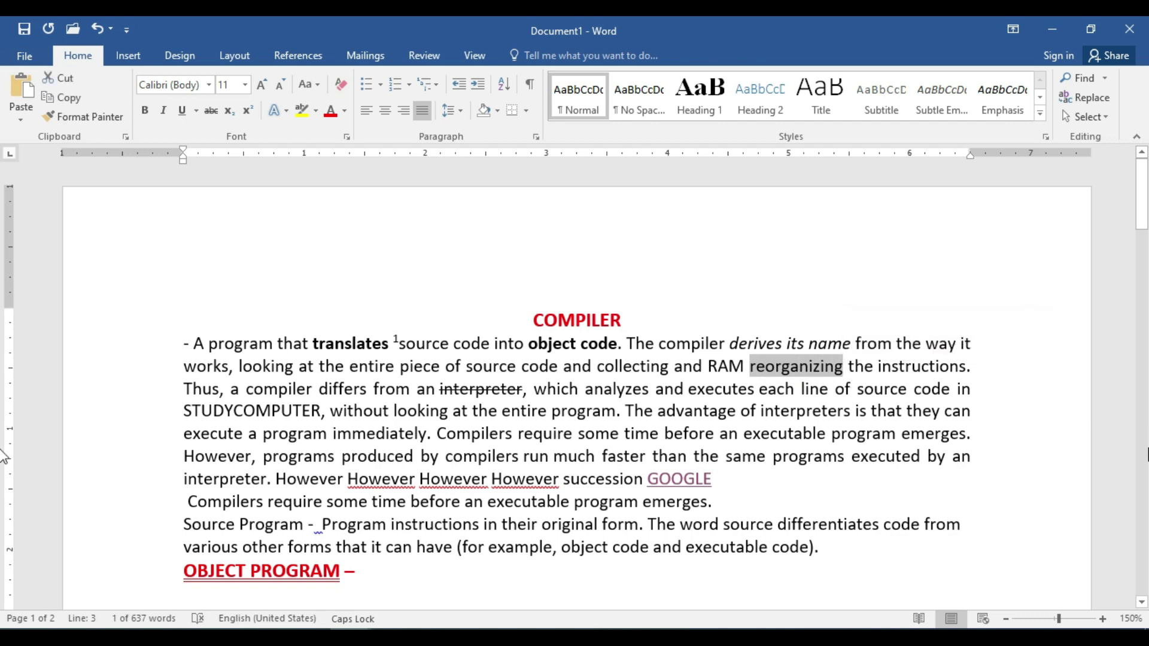
key("ctrl+shift+k")
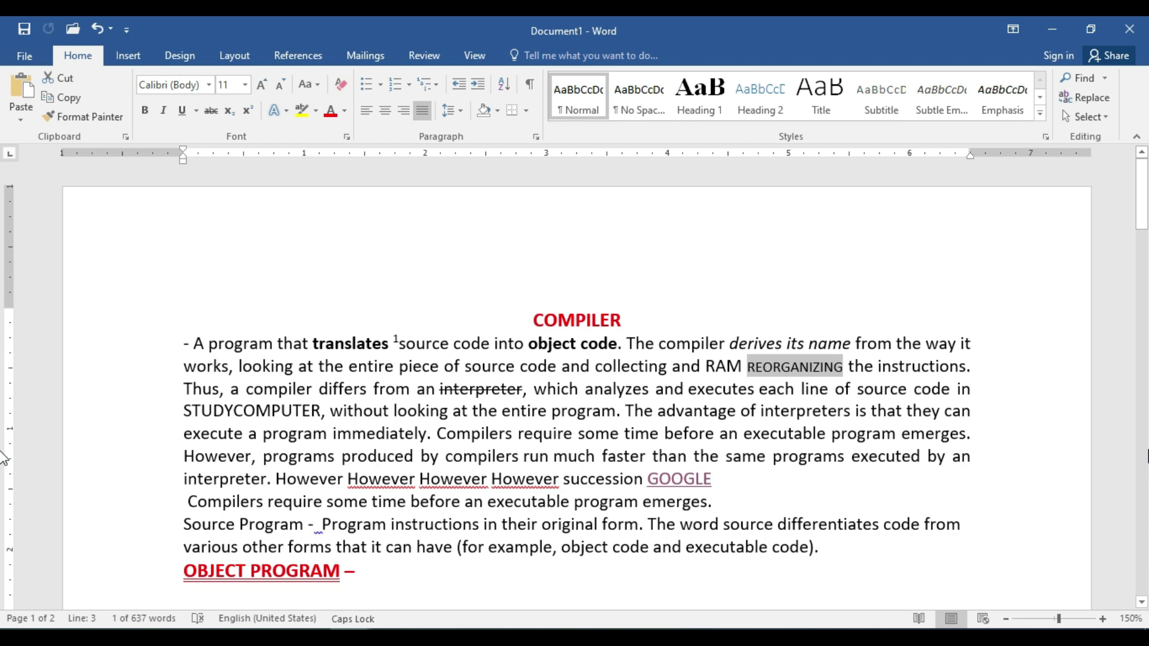
key("Right")
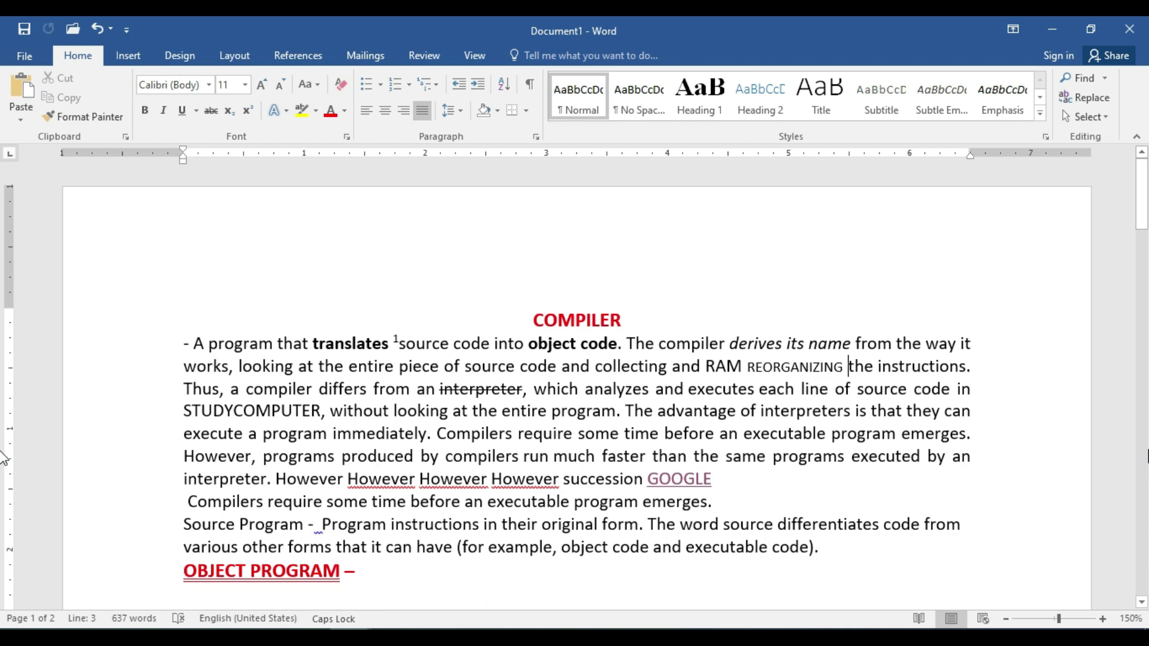
key("ctrl+shift+Right")
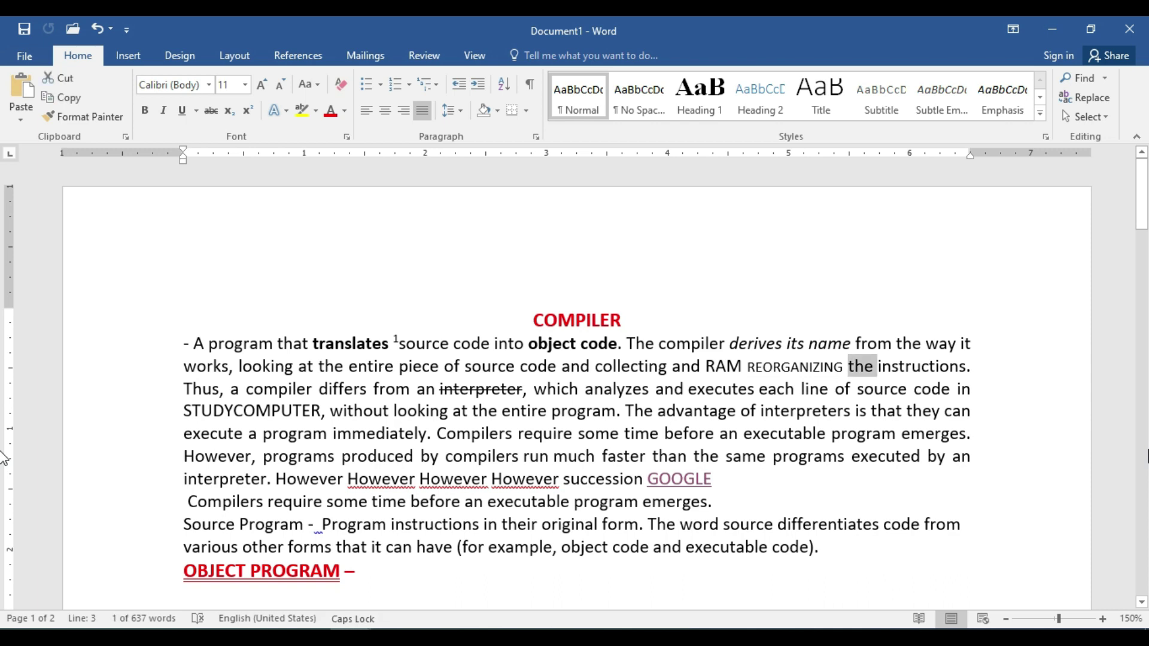
key("ctrl+shift+a")
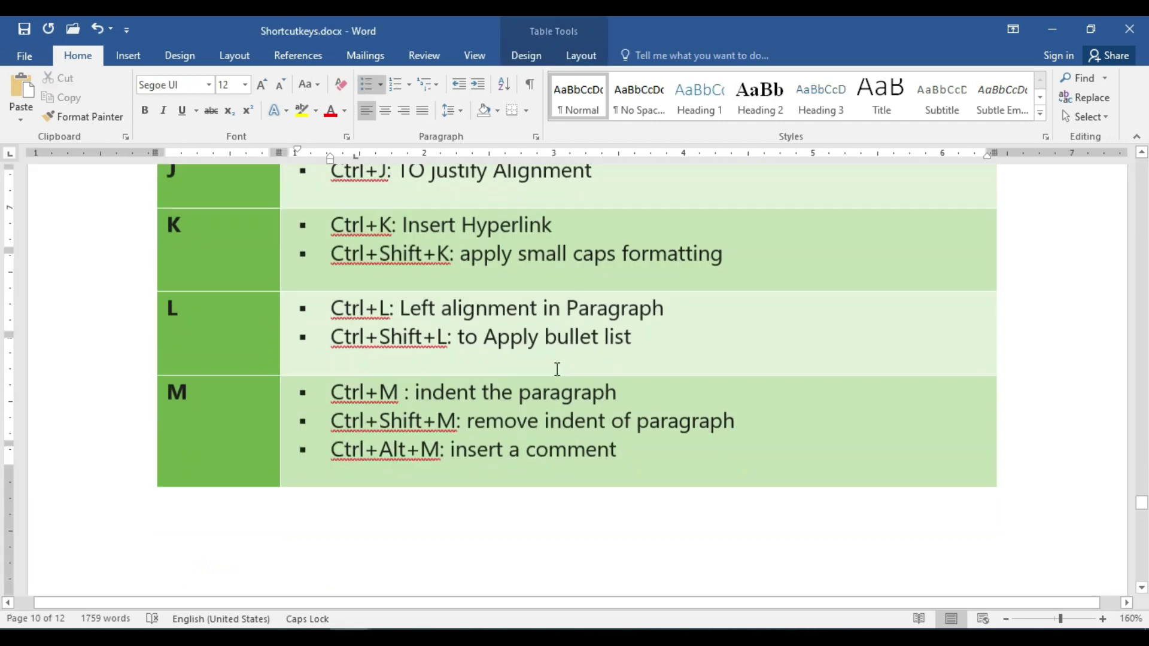
Step: Check the L shortcuts in Shortcutkeys.docx, return to Document1 and try a bullet on the empty line below "source code"
scroll(556, 367, "down", 1)
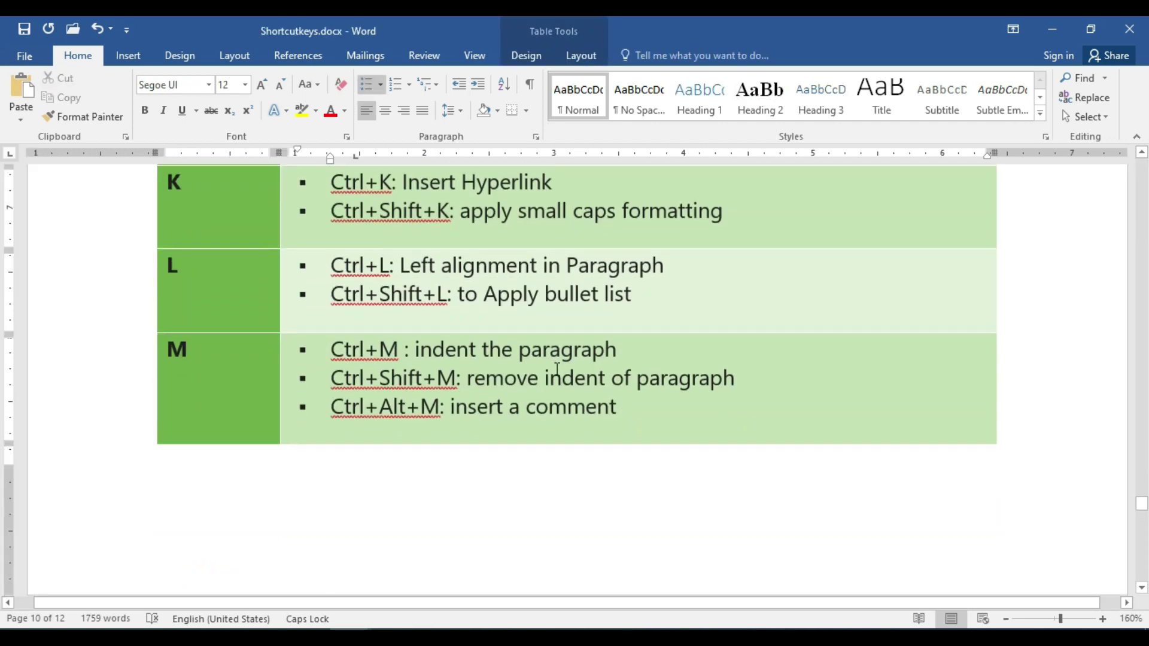
key("alt+Tab")
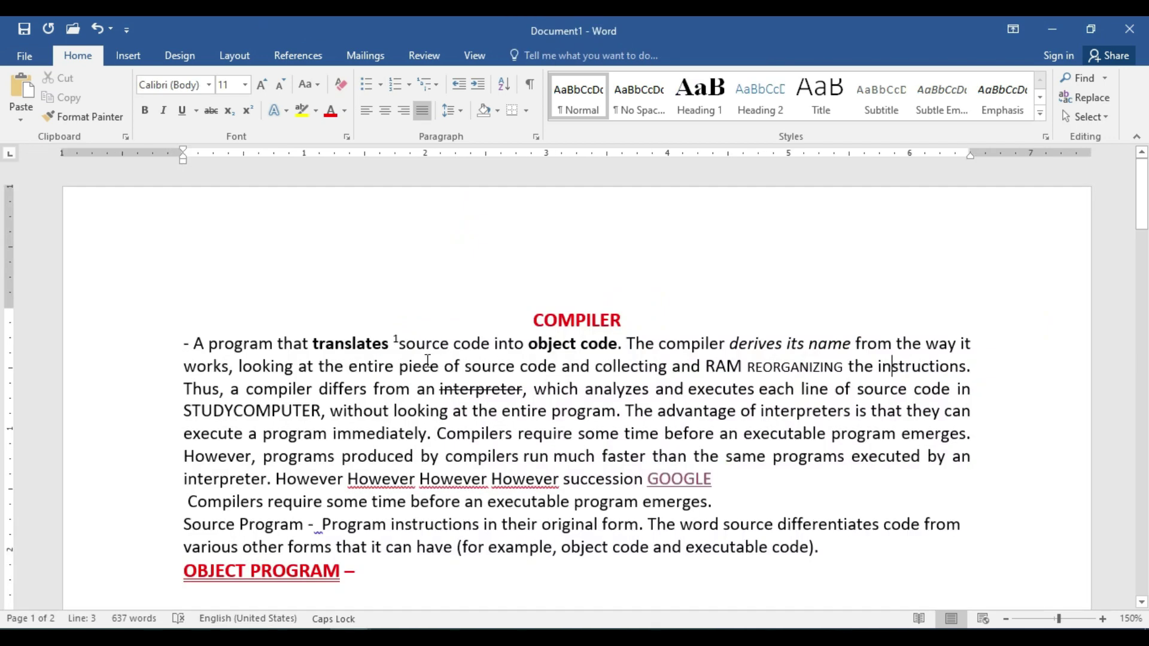
key("shift+F5")
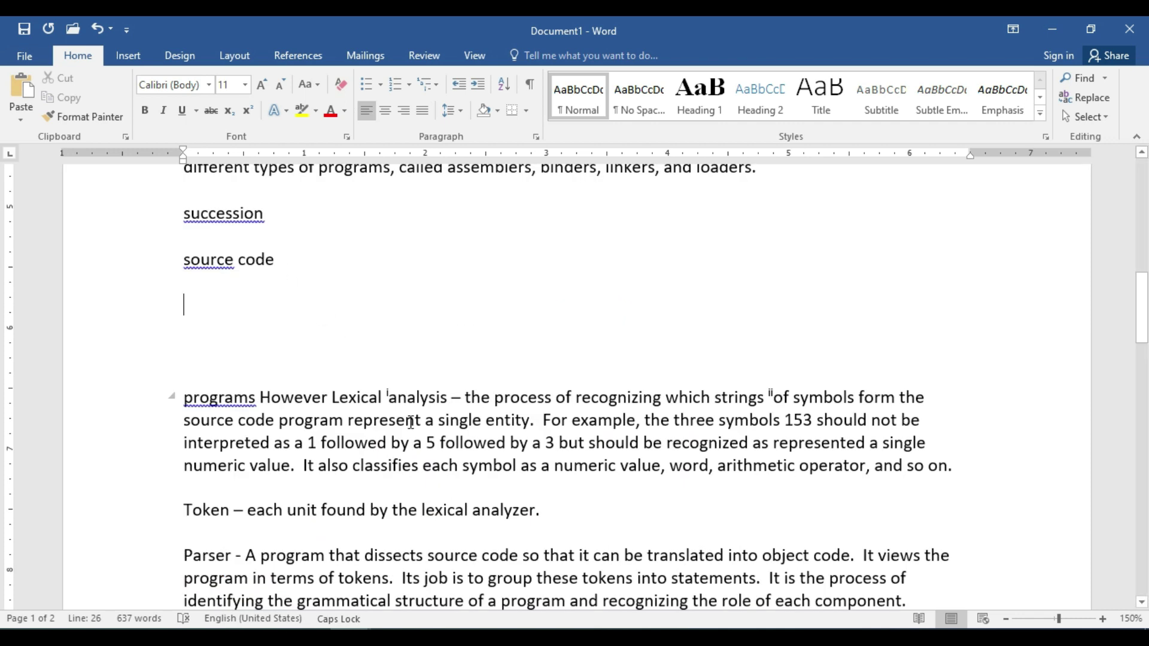
key("ctrl+shift+l")
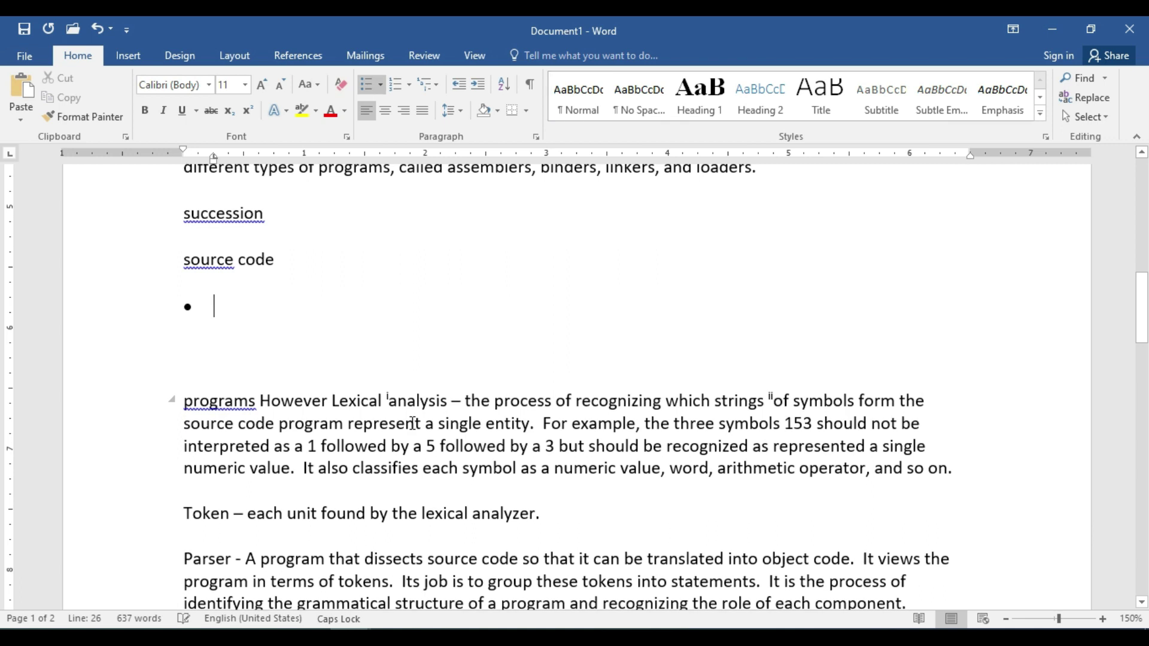
key("BackSpace")
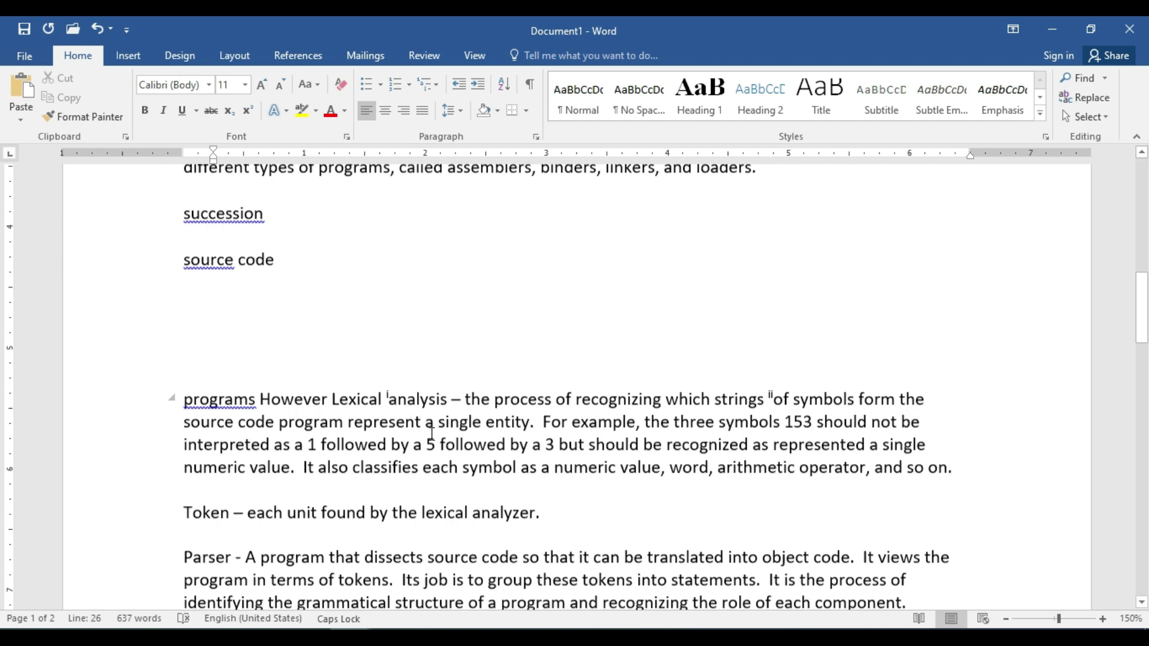
scroll(413, 423, "up", 6)
scroll(519, 475, "down", 4)
scroll(519, 475, "down", 2)
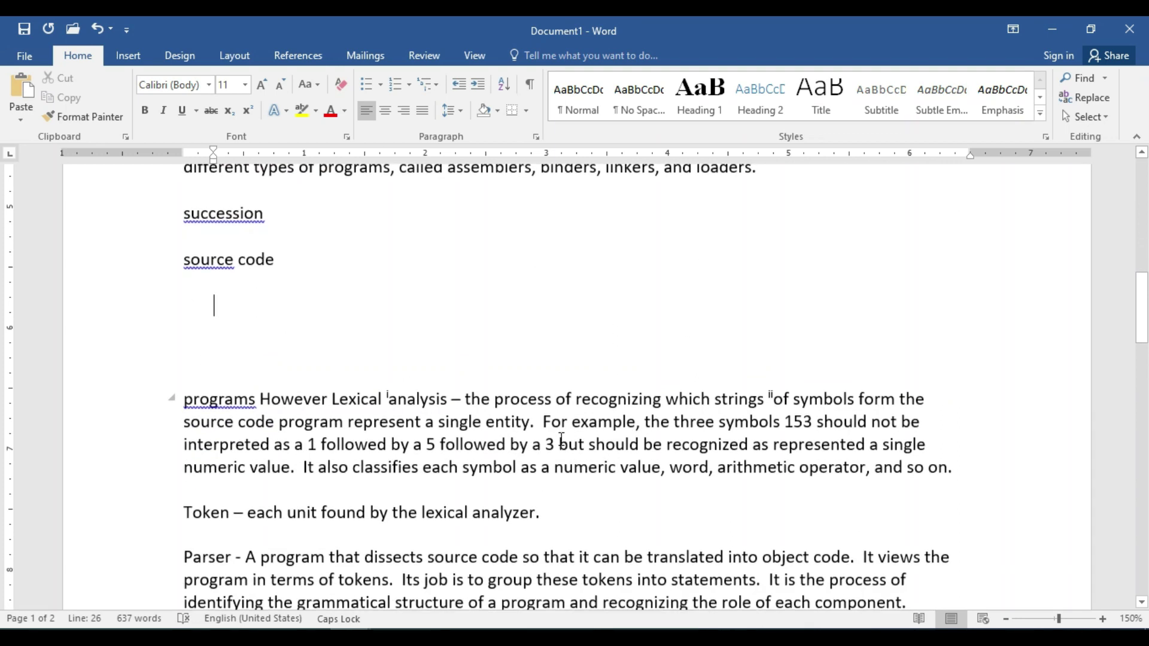
Step: Add the words COMPUTER, HARDWARE and SOFTWARE on separate lines below the Token definition
left_click(635, 513)
key("Return")
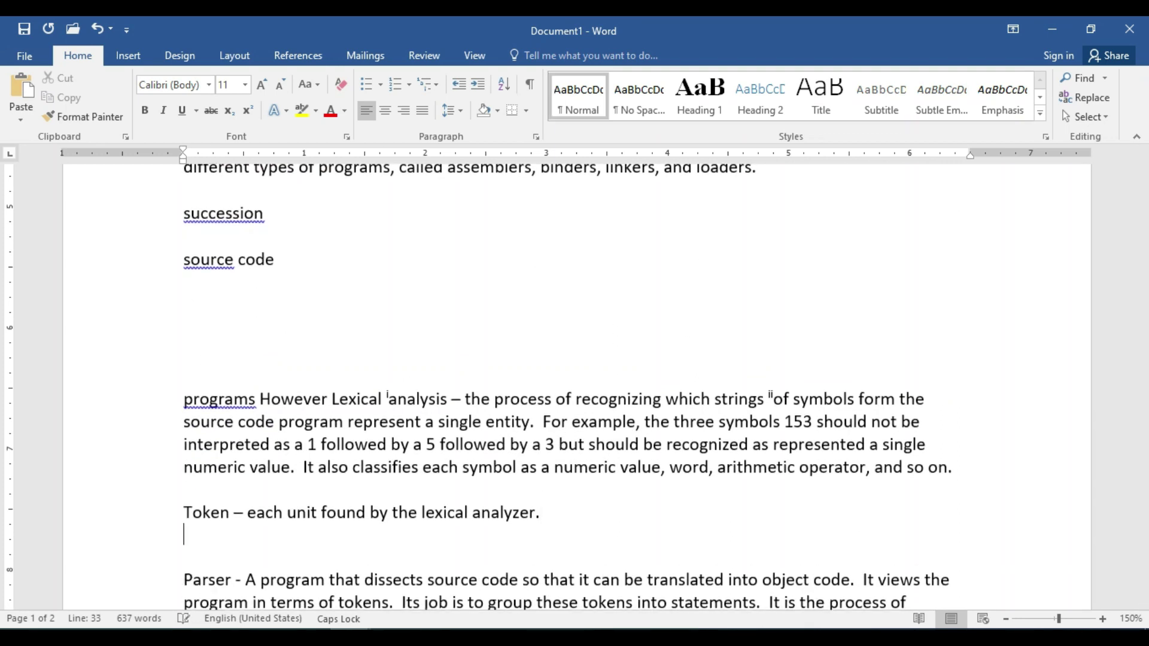
type("COMPUTER")
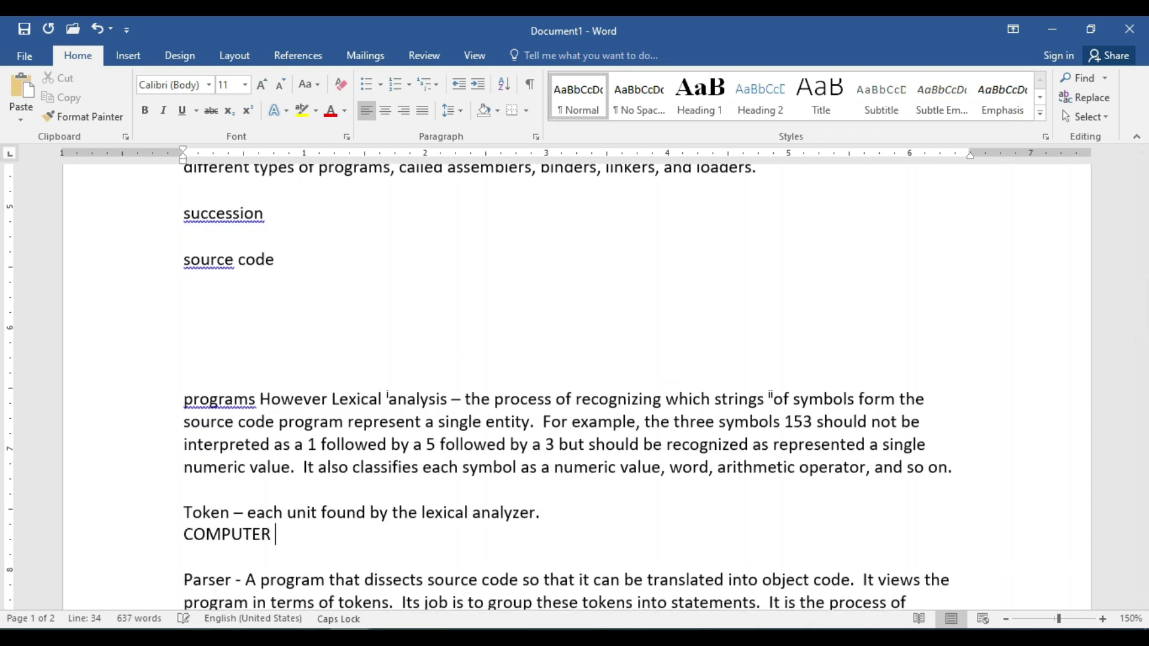
key("Return")
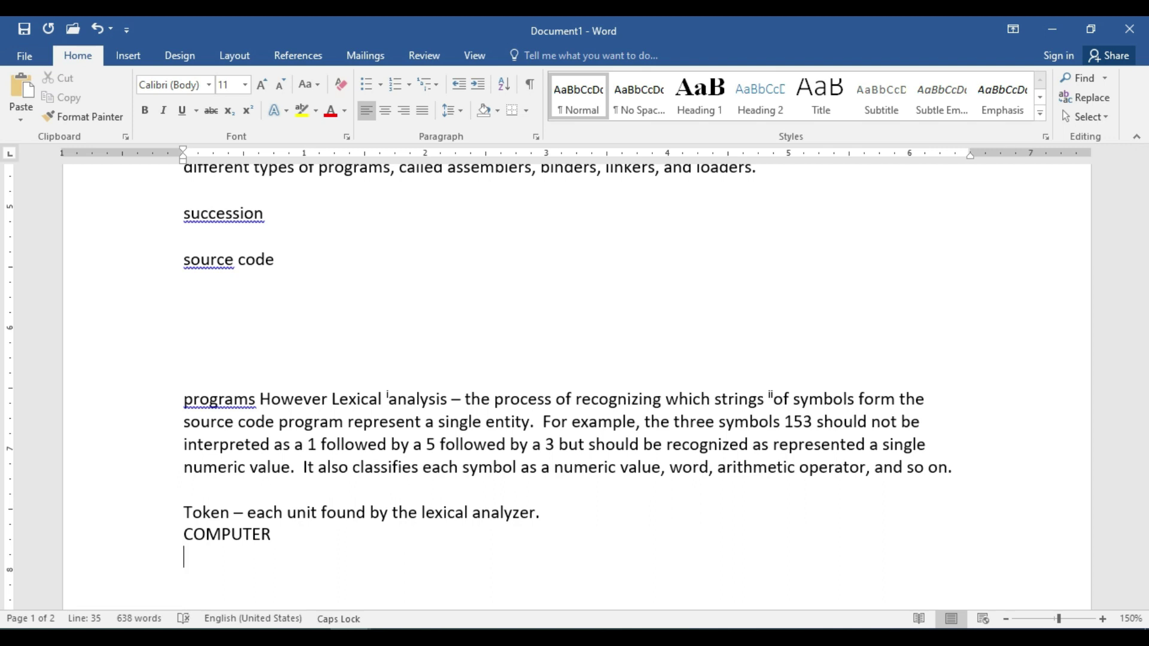
type("HARDWARE")
key("Return")
type("SOFTWA")
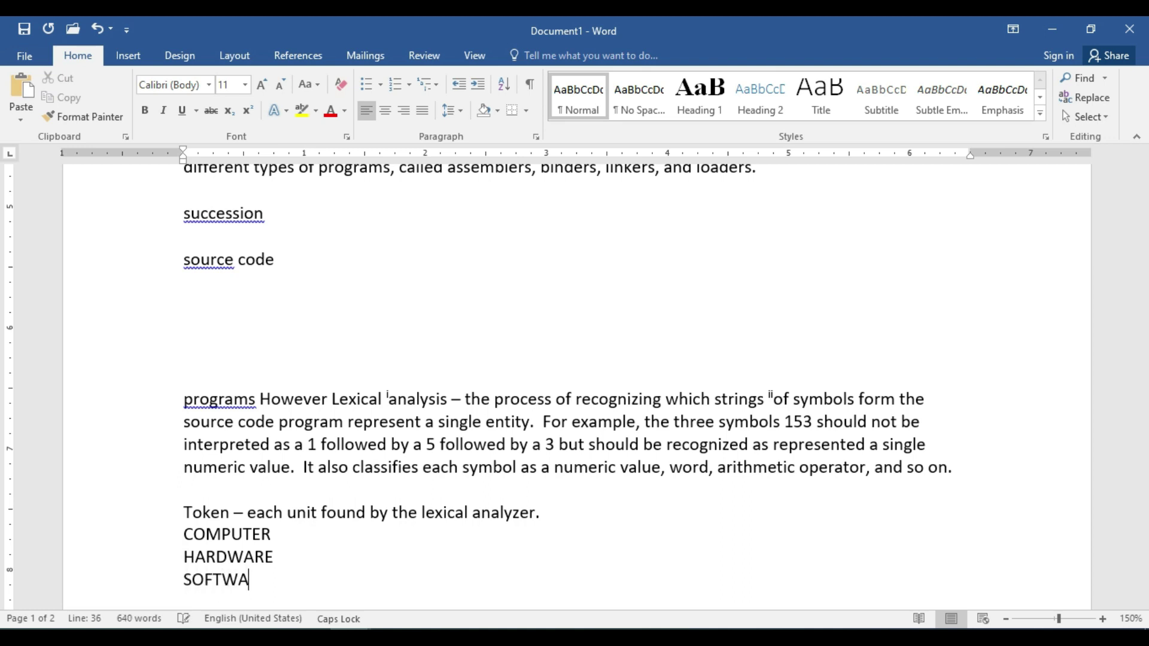
type("RE")
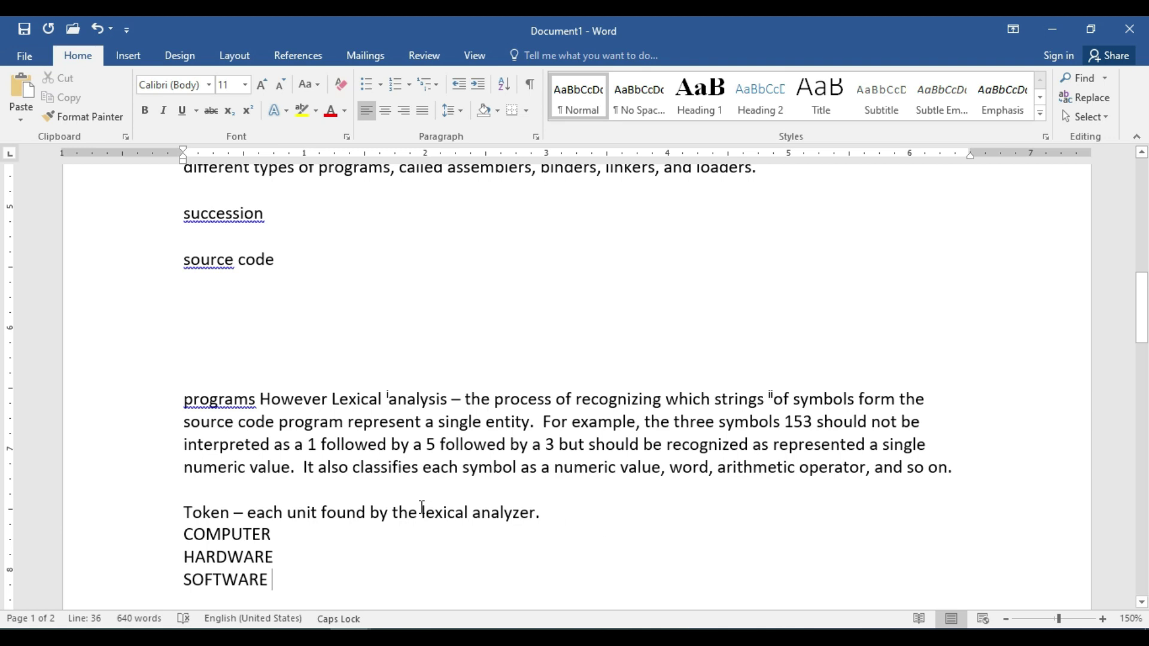
Step: Format the HARDWARE and SOFTWARE lines as a bulleted list
key("shift+Left")
key("shift+Left")
key("shift+Left")
key("shift+Left")
key("shift+Left")
key("shift+Left")
key("shift+Left")
key("shift+Left")
key("shift+Left")
key("shift+Left")
key("shift+Left")
key("shift+Left")
key("shift+Left")
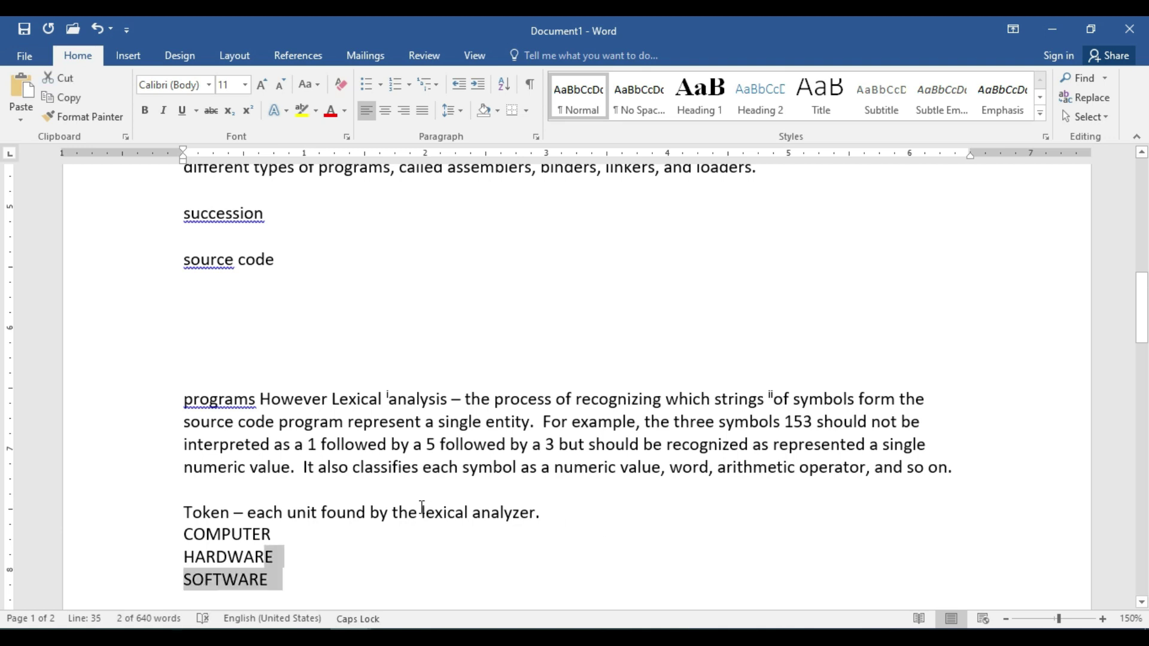
key("shift+Left")
key("shift+Left")
key("shift+Left")
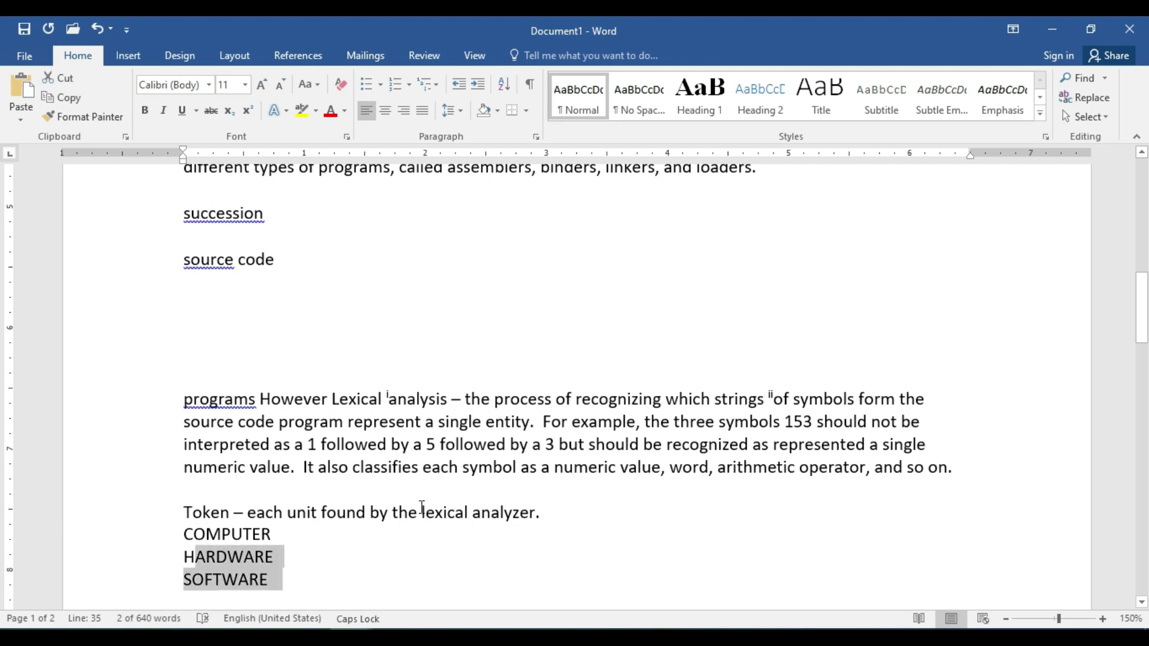
key("ctrl+shift+l")
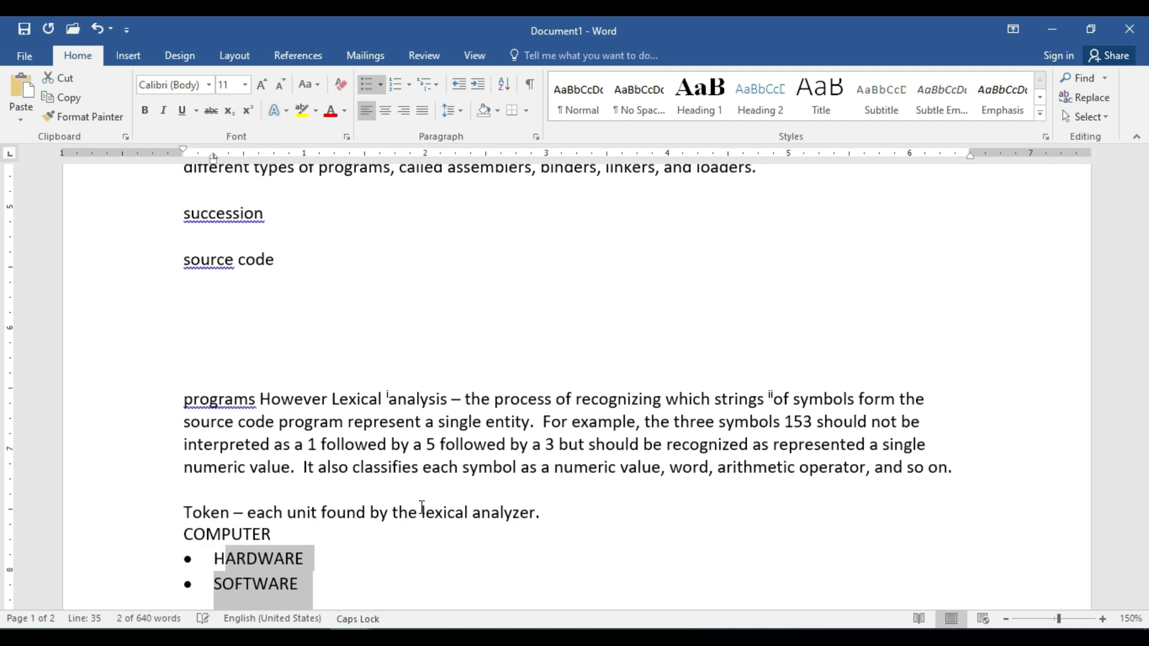
key("Right")
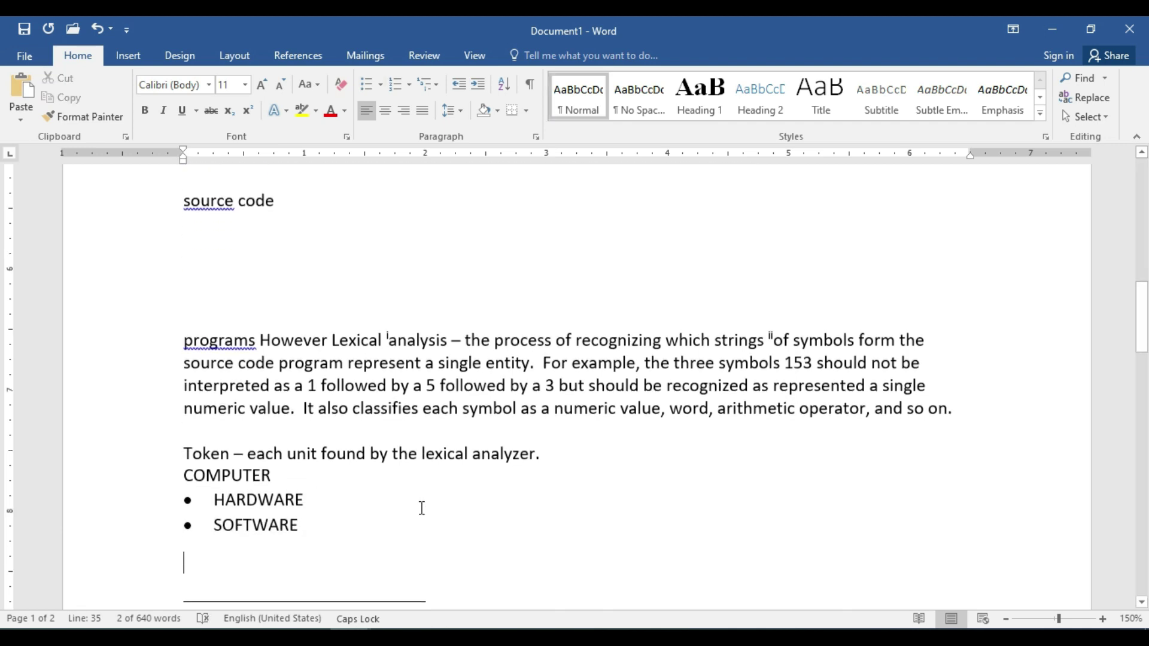
key("Up")
key("Up")
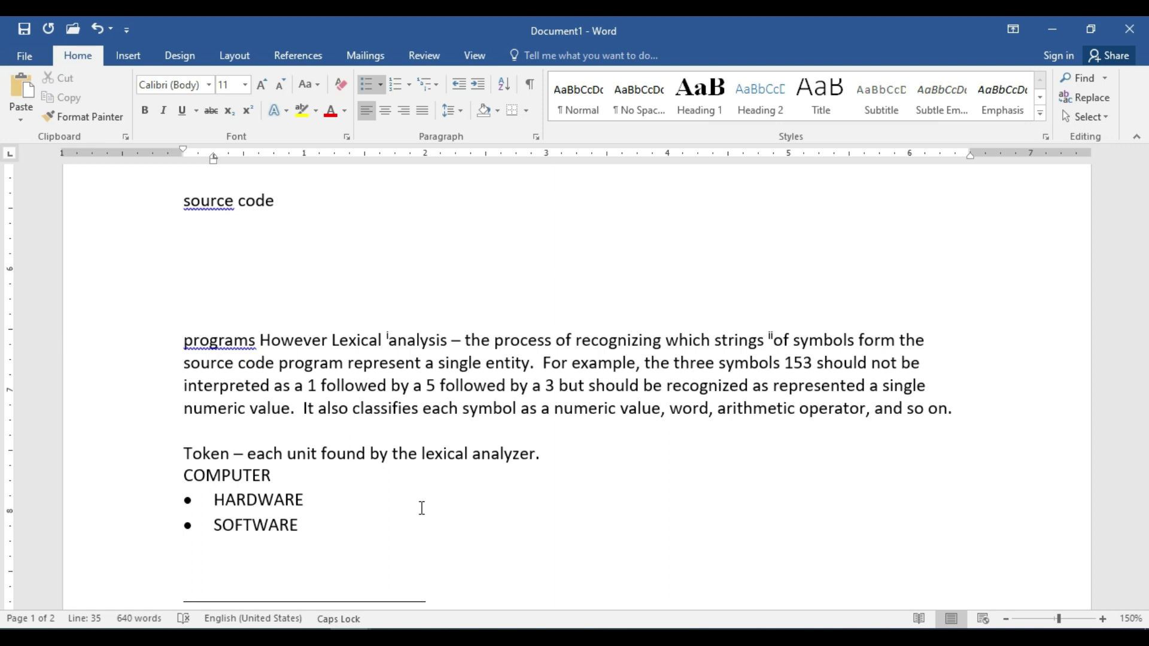
Step: Indent the whole Source Program paragraph by two levels, to 1 inch
scroll(444, 488, "up", 10)
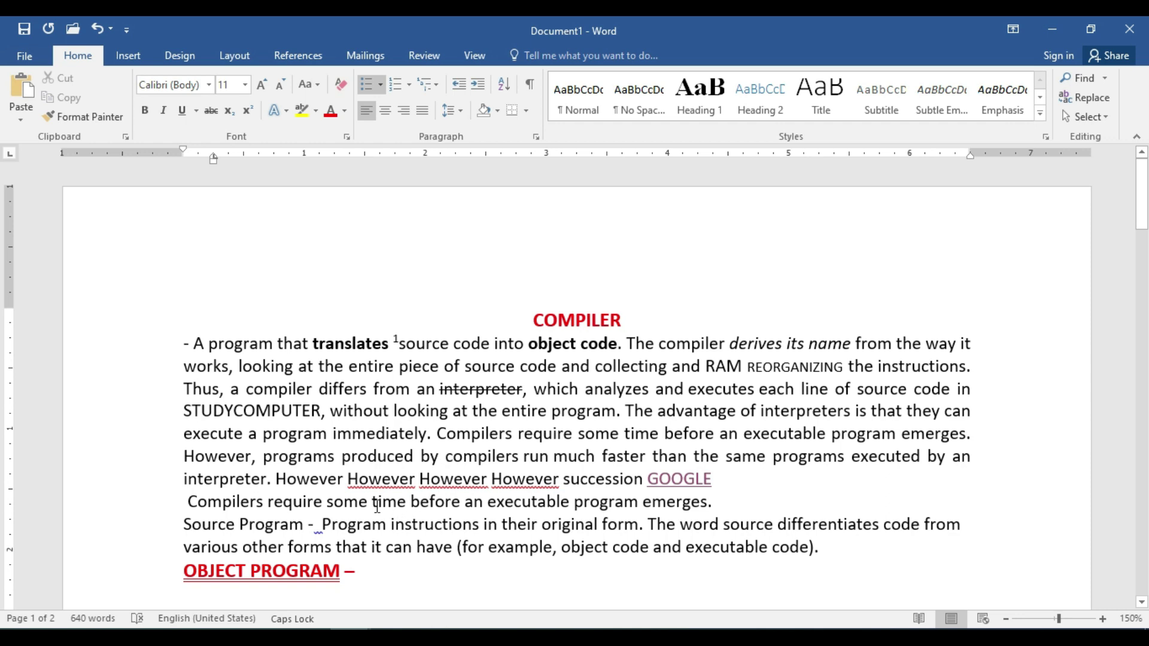
scroll(374, 506, "down", 3)
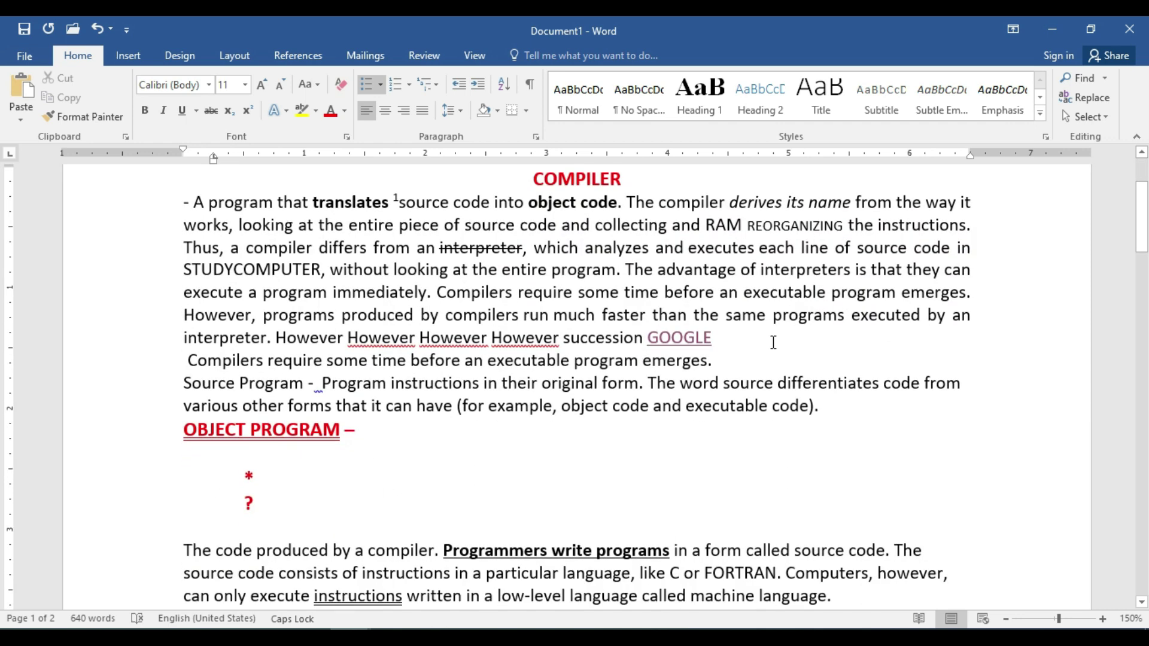
left_click(736, 358)
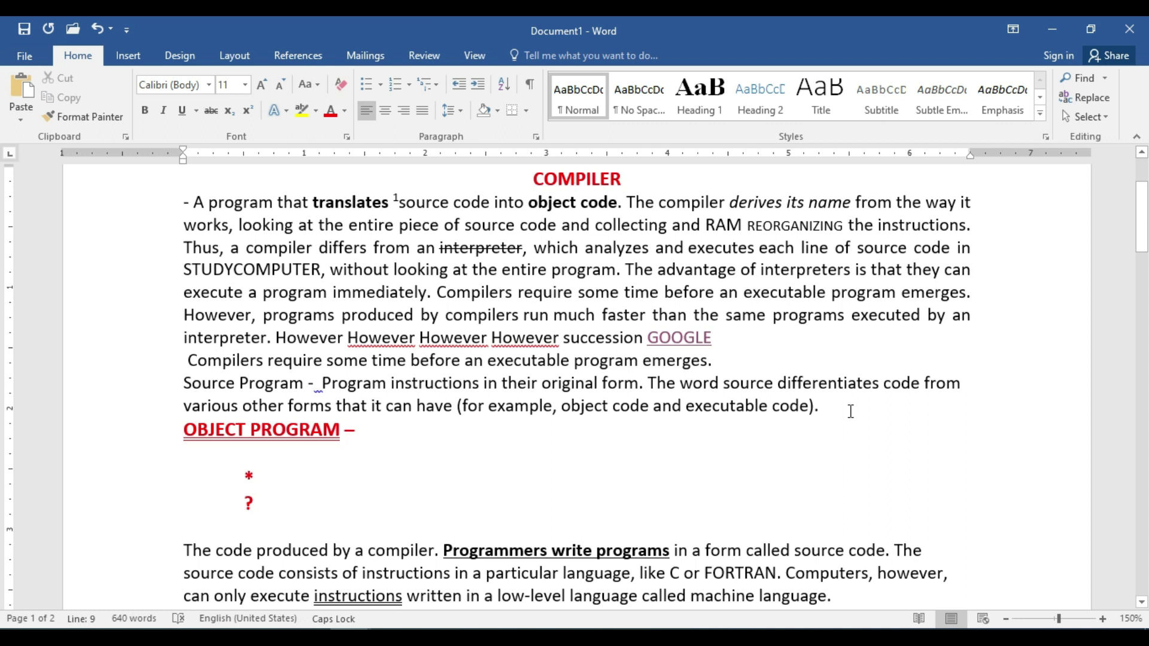
key("Down")
key("Down")
key("End")
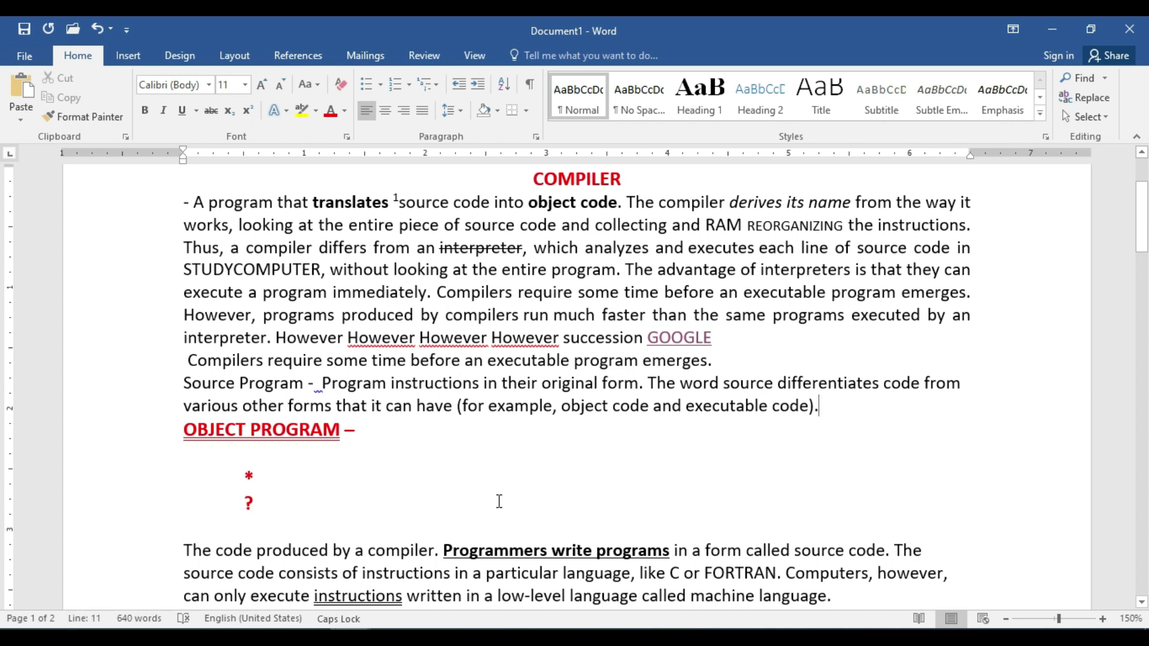
double_click(91, 396)
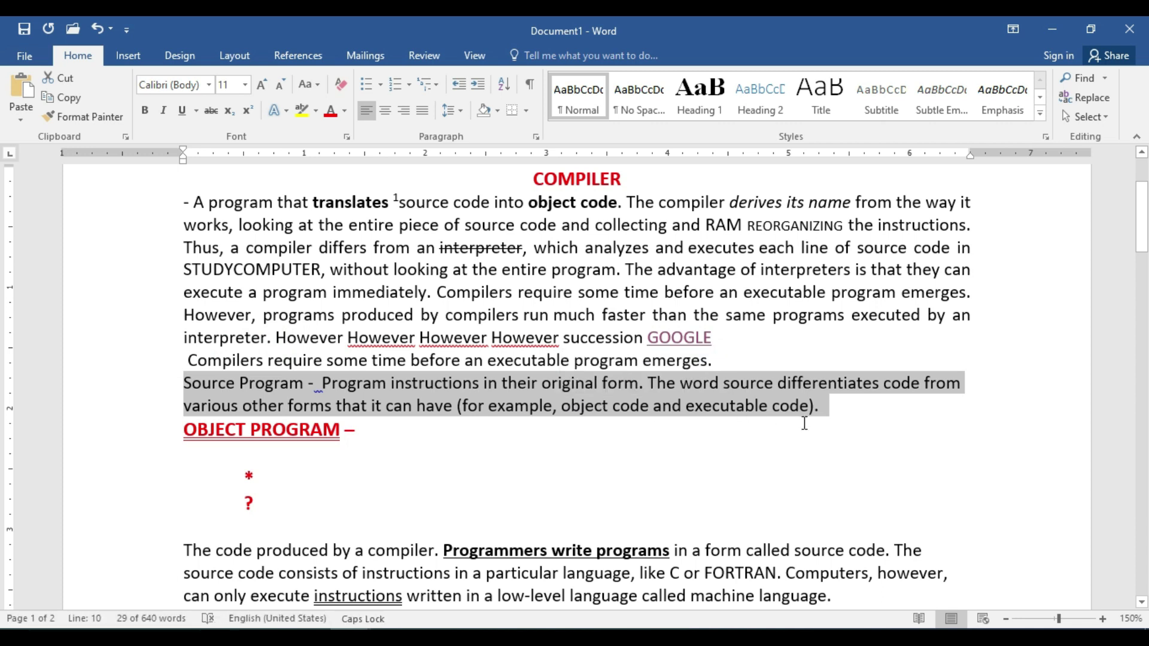
key("ctrl+m")
key("ctrl+m")
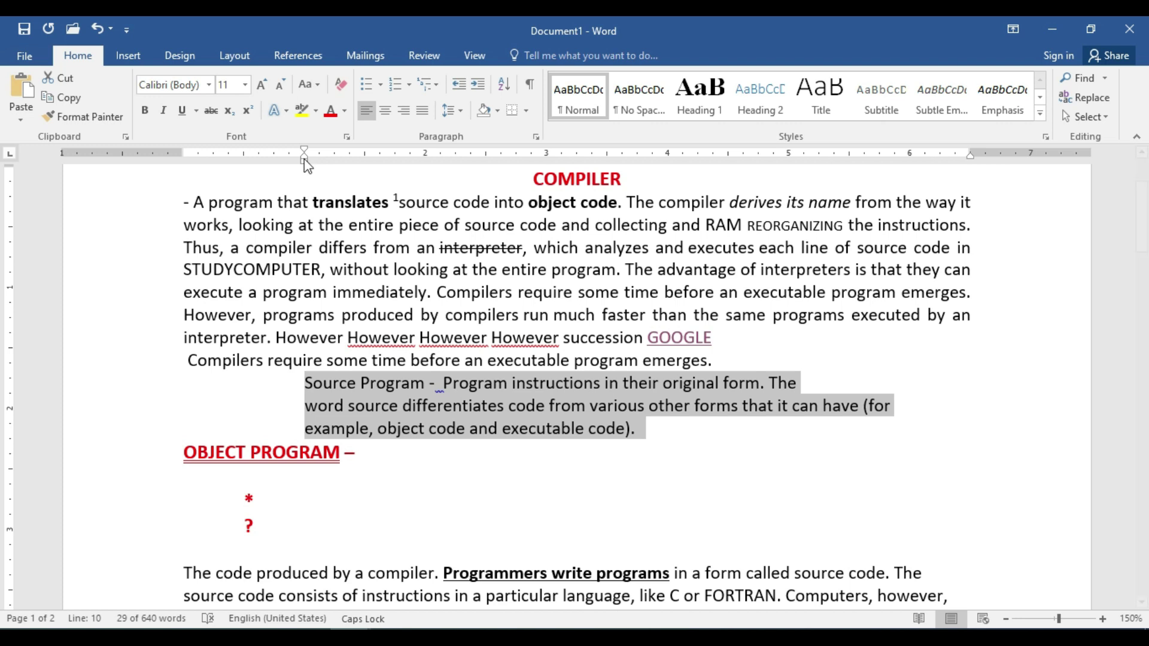
mouse_move(304, 159)
left_mouse_down()
mouse_move(456, 187)
mouse_move(174, 168)
mouse_move(304, 169)
left_mouse_up()
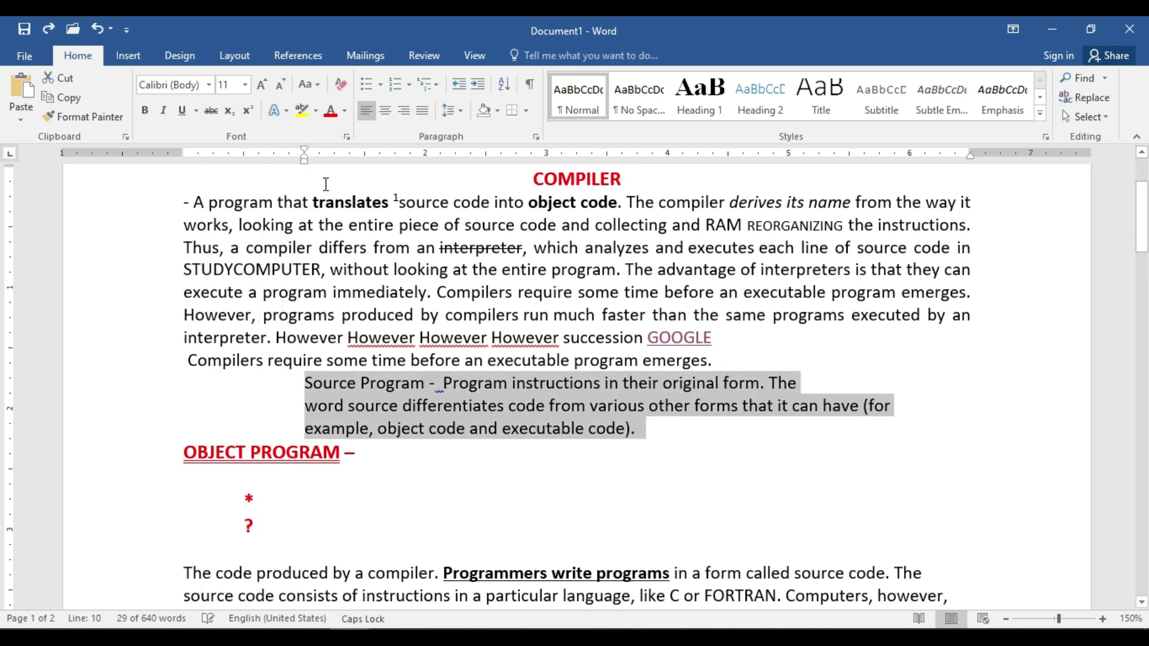
Step: Increase the Source Program paragraph's left indent by five more levels, to 3.5 inches
key("ctrl+m")
key("ctrl+m")
key("ctrl+m")
key("ctrl+m")
key("ctrl+m")
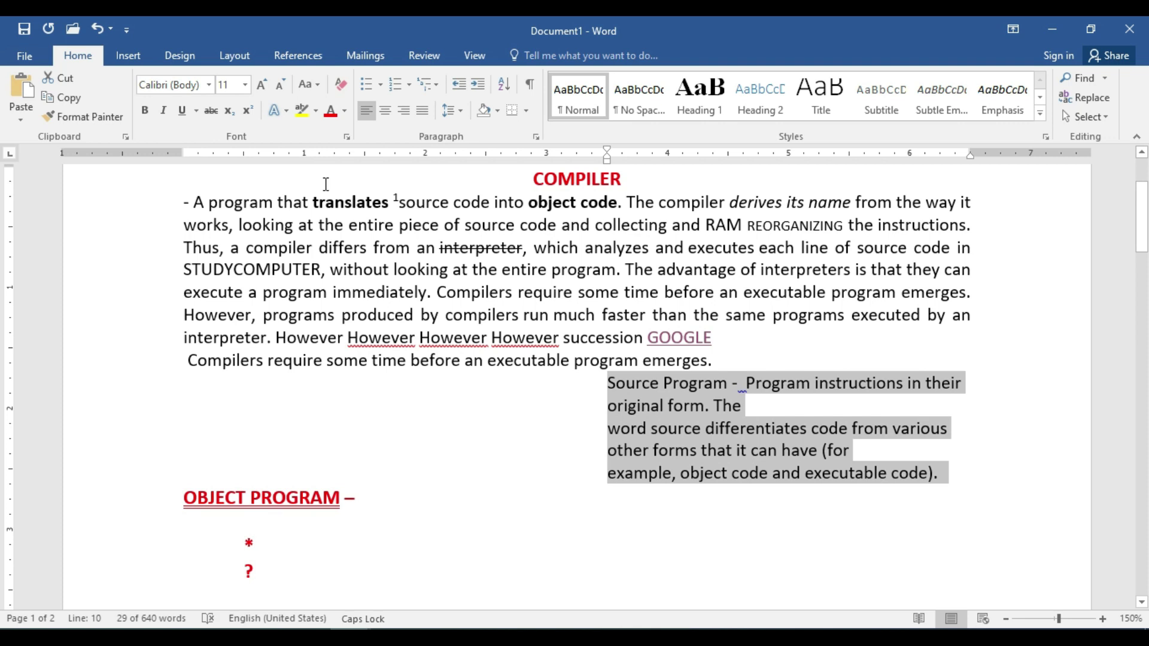
Step: Remove all seven indent levels from the Source Program paragraph, bringing it back to the 0-inch margin
key("ctrl+shift+m")
key("ctrl+shift+m")
key("ctrl+shift+m")
key("ctrl+shift+m")
key("ctrl+shift+m")
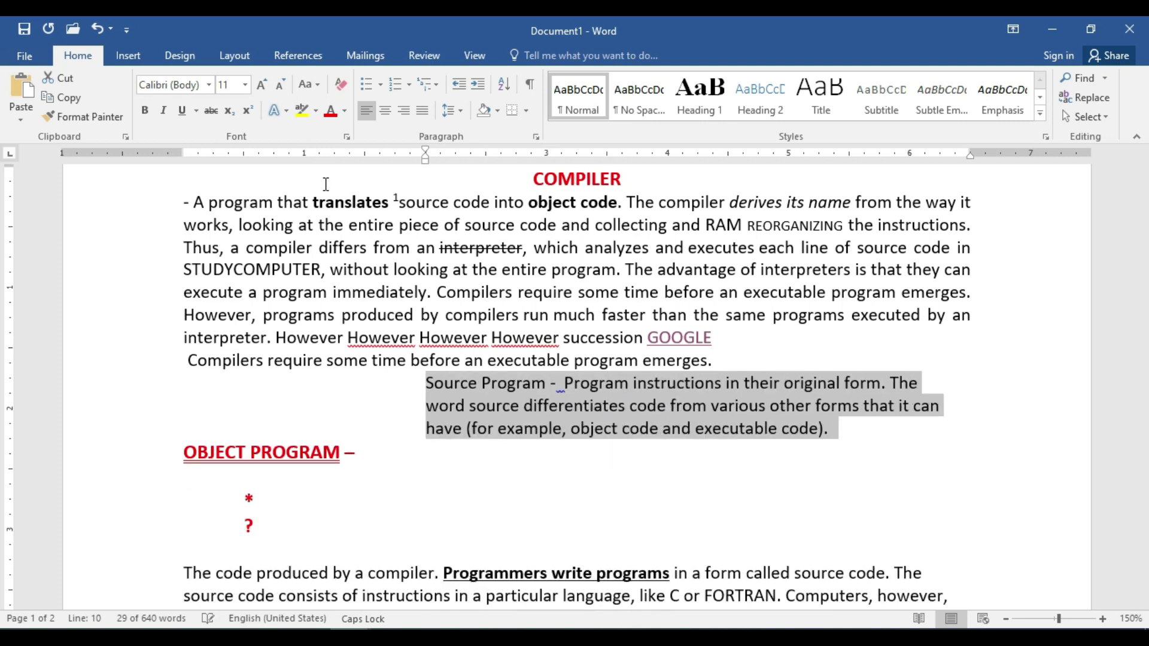
key("ctrl+shift+m")
key("ctrl+shift+m")
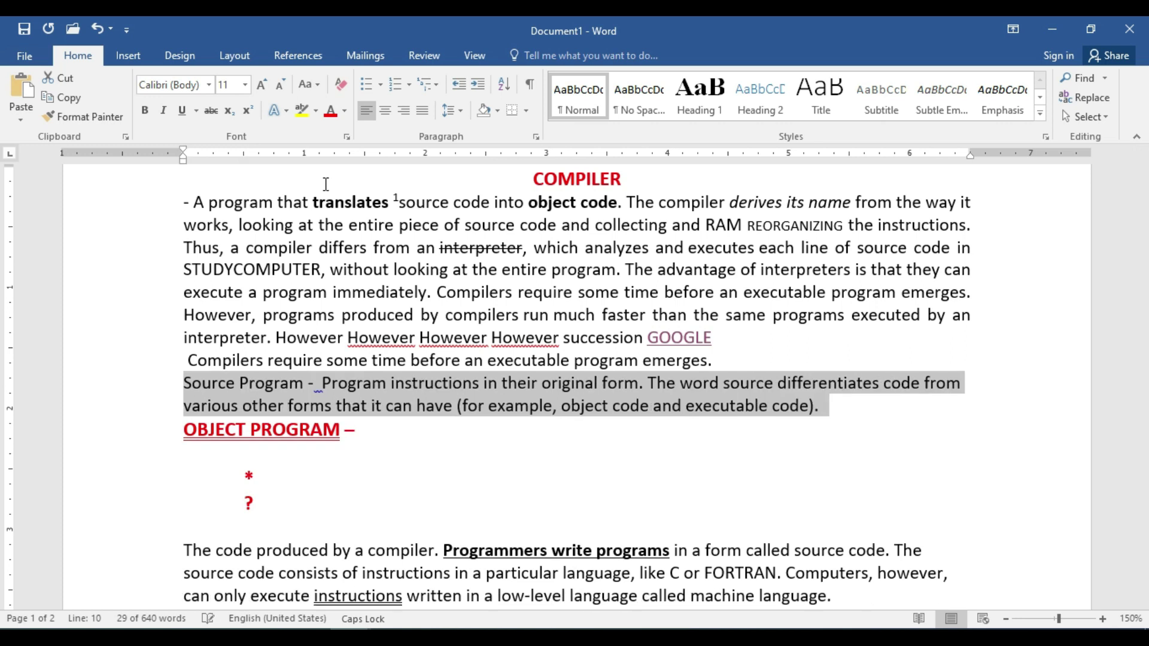
Step: Indent the Source Program paragraph by two levels to 1 inch and remove both levels again
key("ctrl+m")
key("ctrl+m")
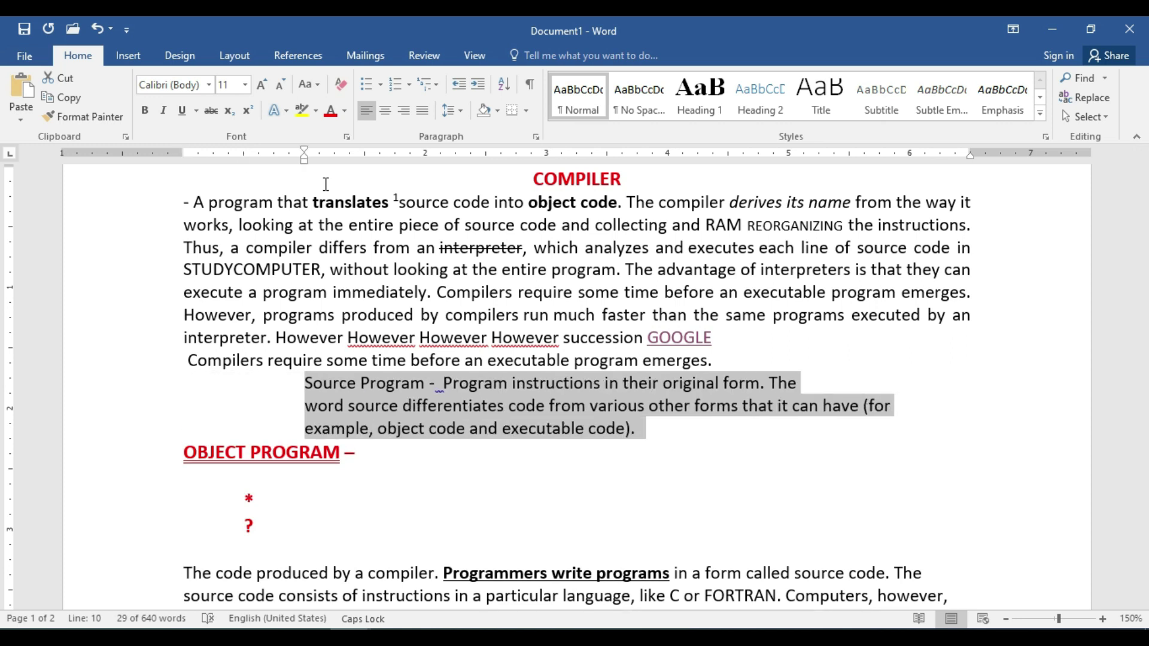
key("ctrl+shift+m")
key("ctrl+shift+m")
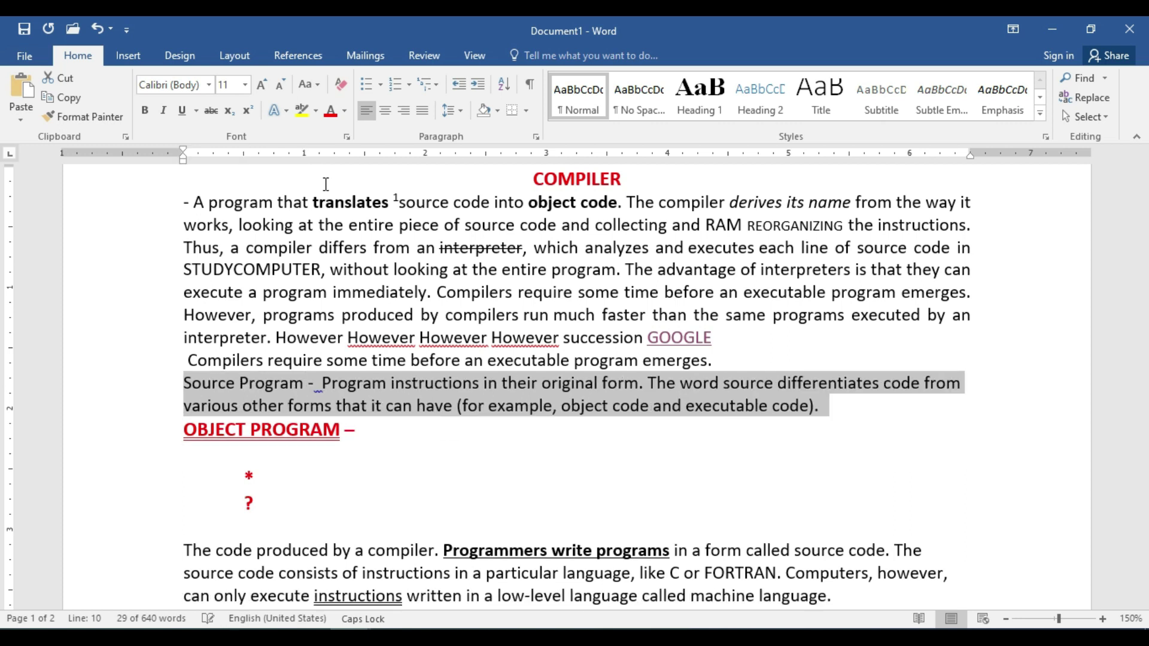
Step: Check the M entries in Shortcutkeys.docx, and insert a comment on the word "immediately" in the sample document
key("alt+Tab")
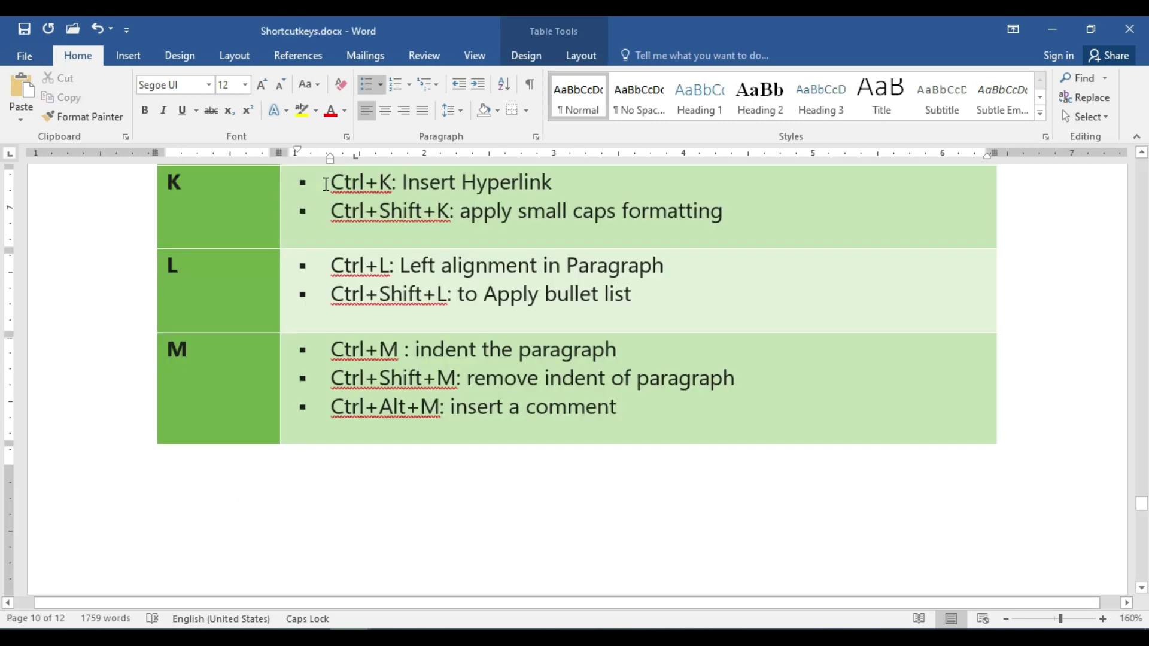
key("alt+Tab")
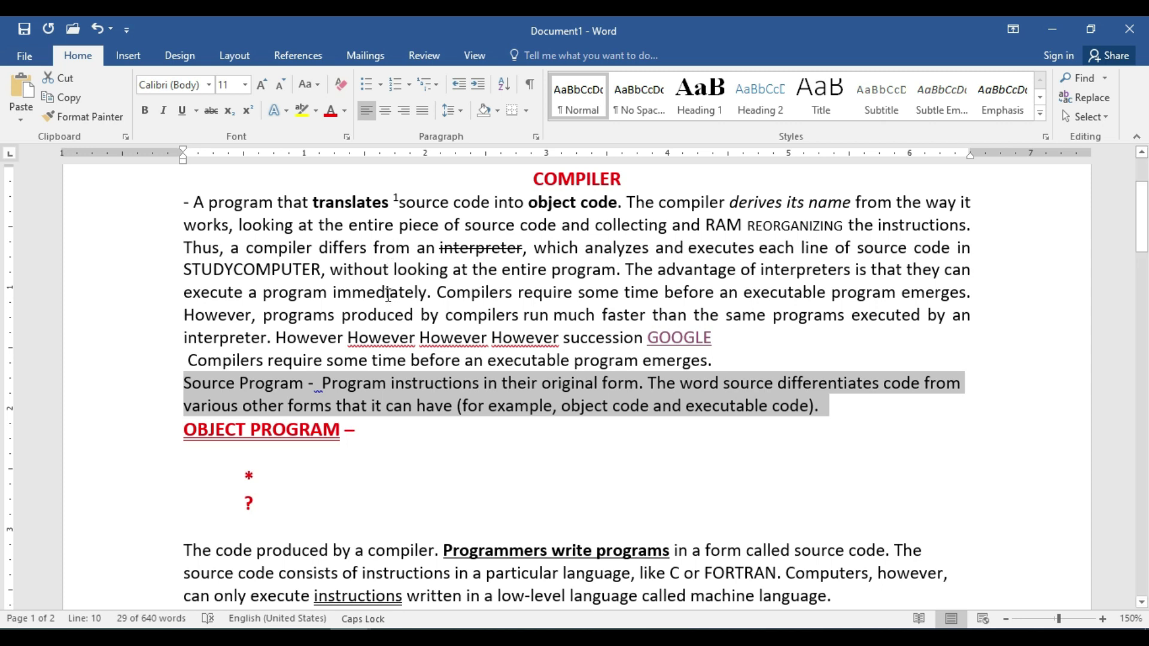
double_click(387, 295)
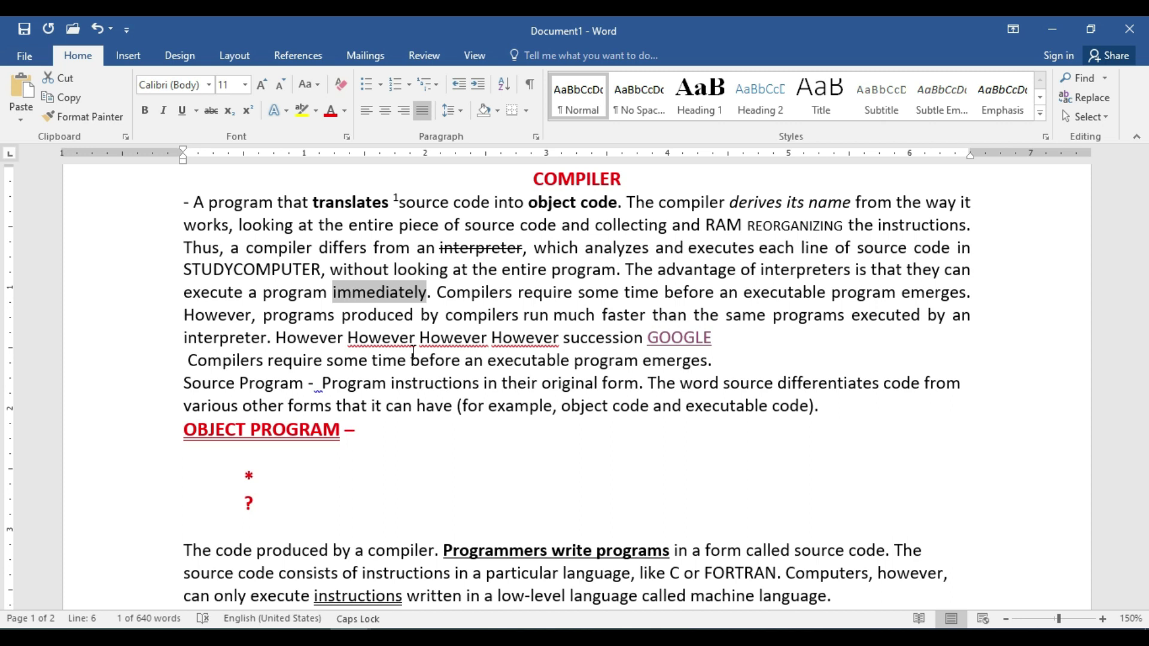
key("ctrl+alt+m")
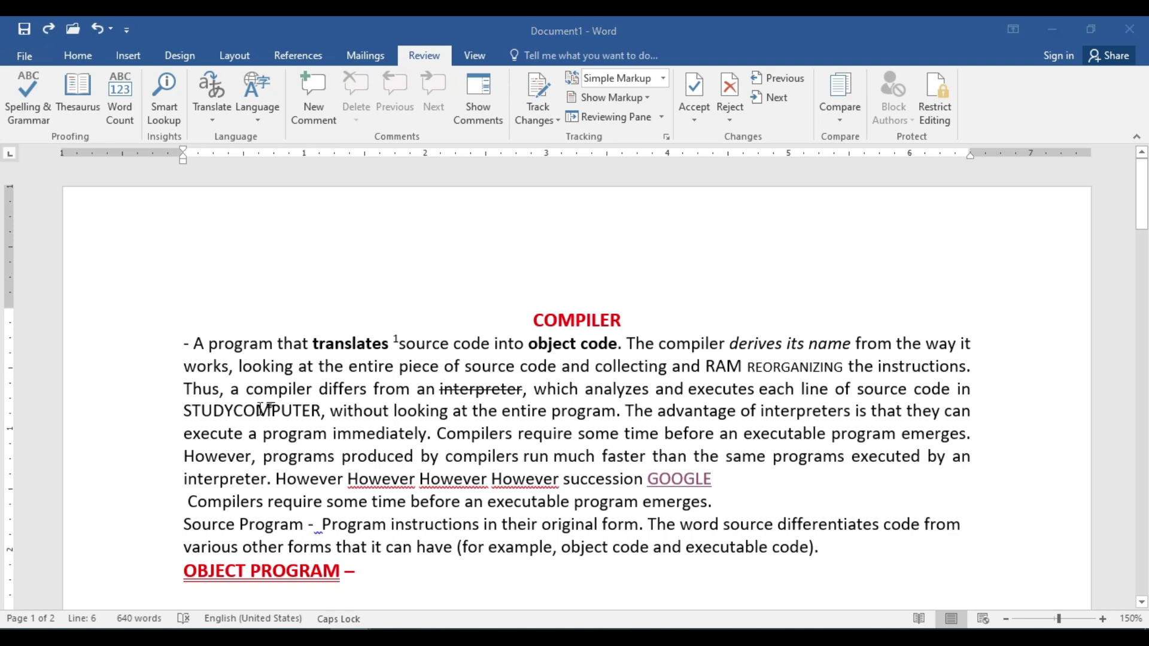
Step: Review the N entries in the Shortcutkeys.docx shortcut table and return to the sample document
key("ctrl+n")
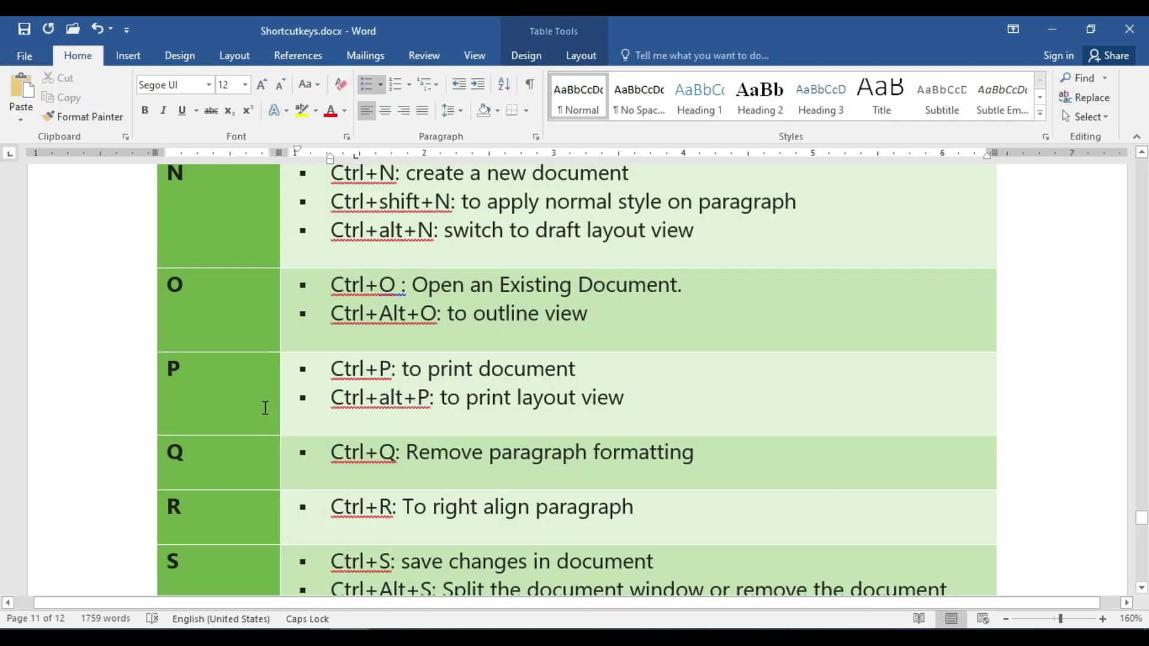
scroll(265, 408, "up", 3)
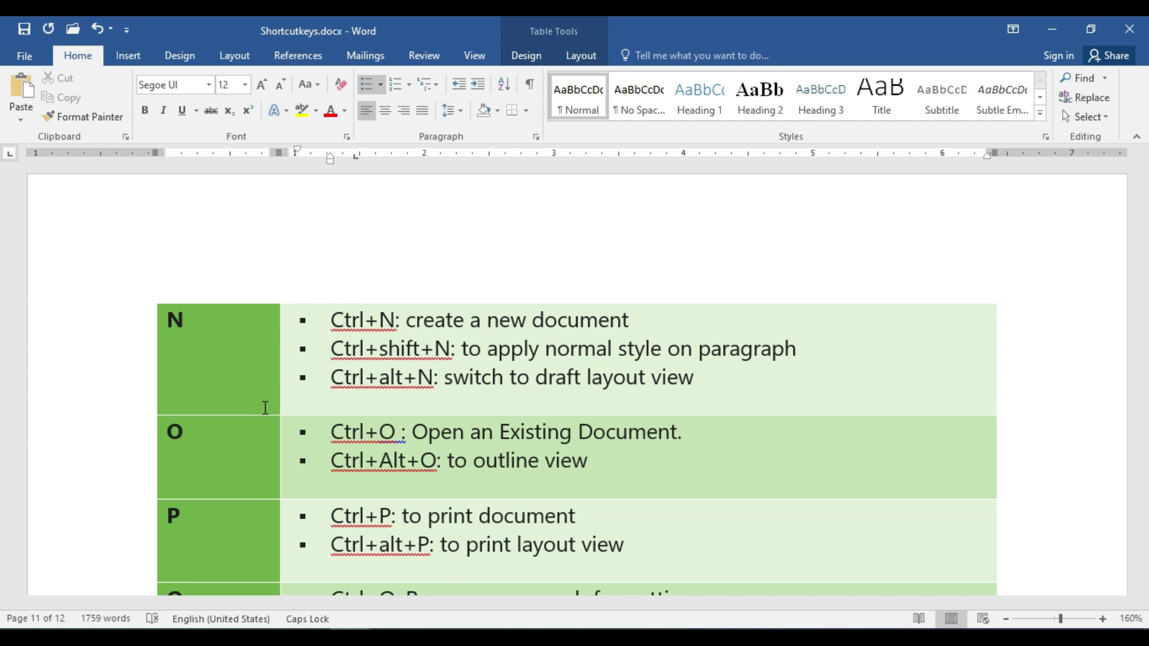
key("alt+Tab")
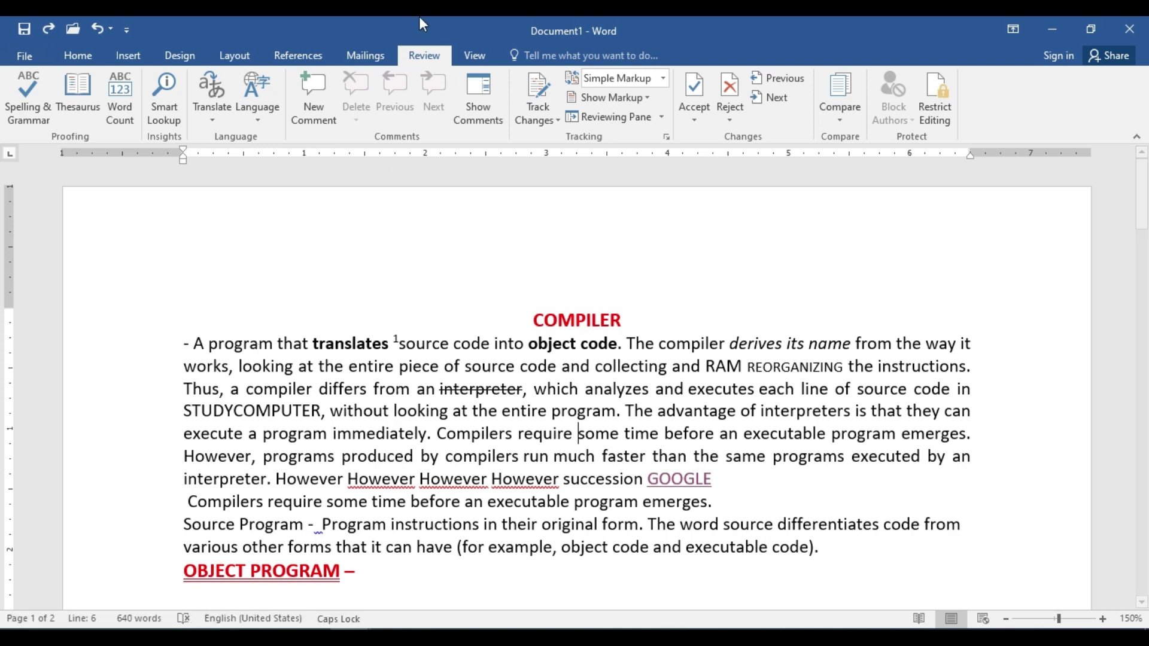
Step: Apply the Normal style to the red OBJECT PROGRAM heading line, clearing its bold, colour and underline formatting
left_click(78, 62)
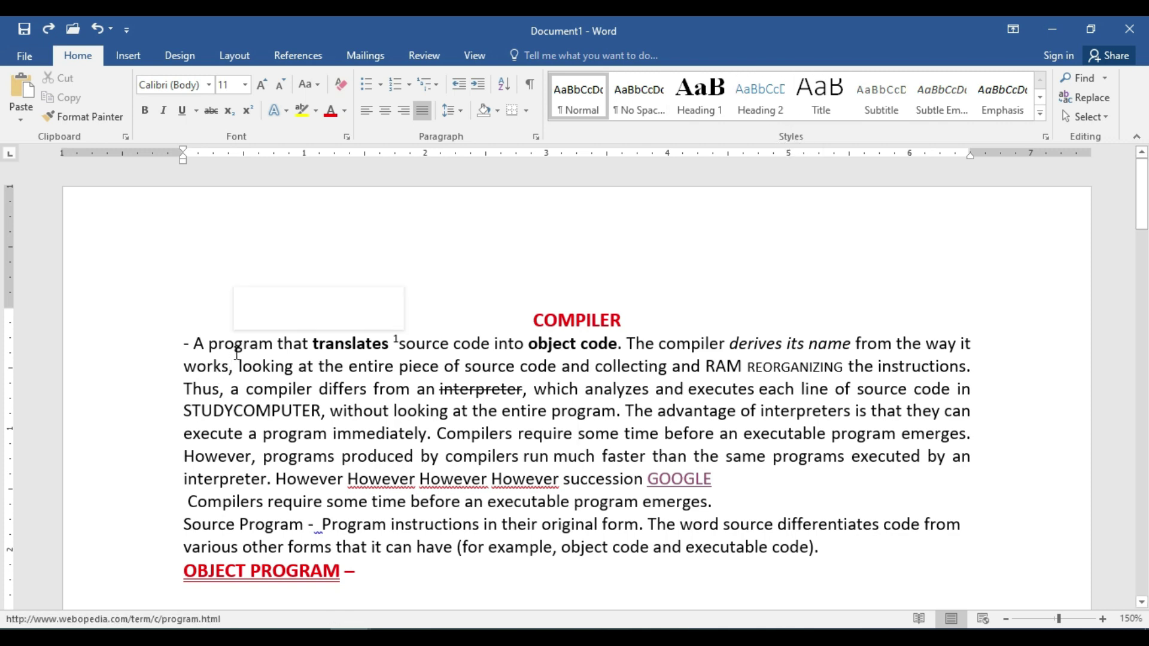
scroll(267, 415, "down", 2)
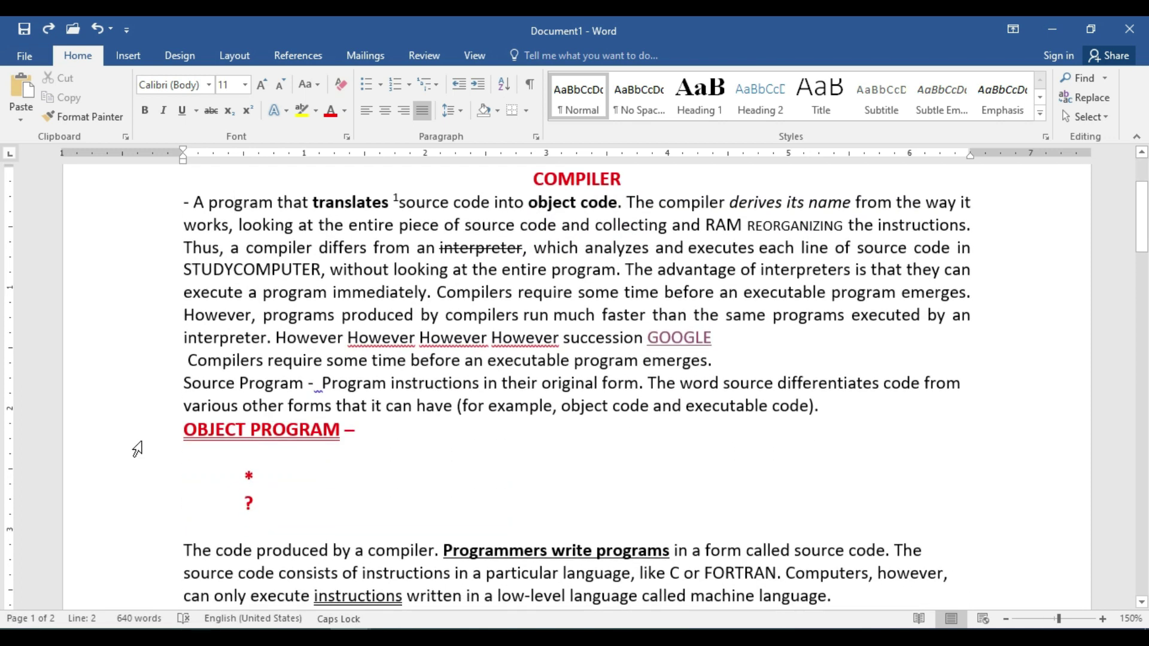
left_click(142, 439)
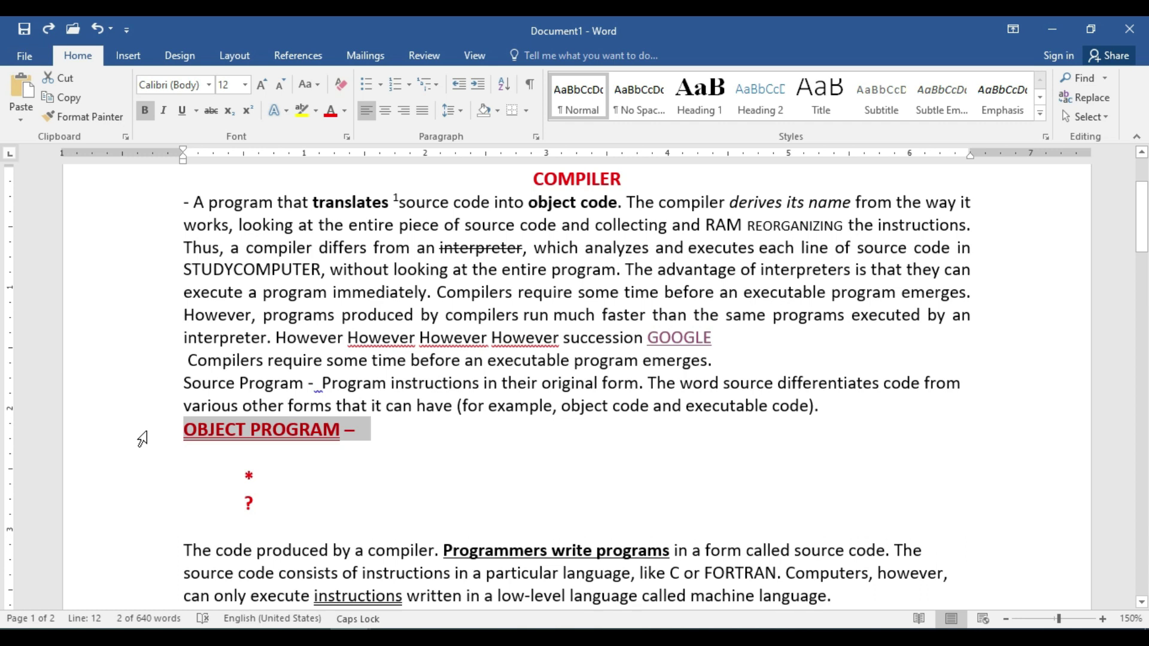
key("ctrl+space")
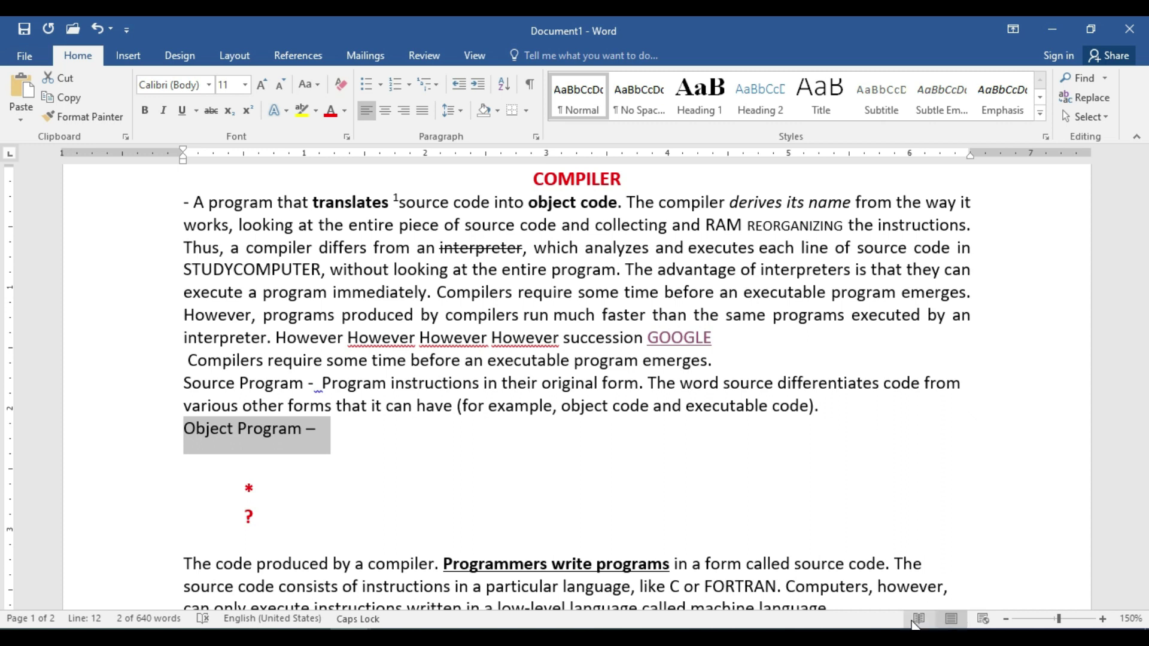
Step: View the document in Web Layout and Draft views, and return it to Print Layout view
mouse_move(706, 241)
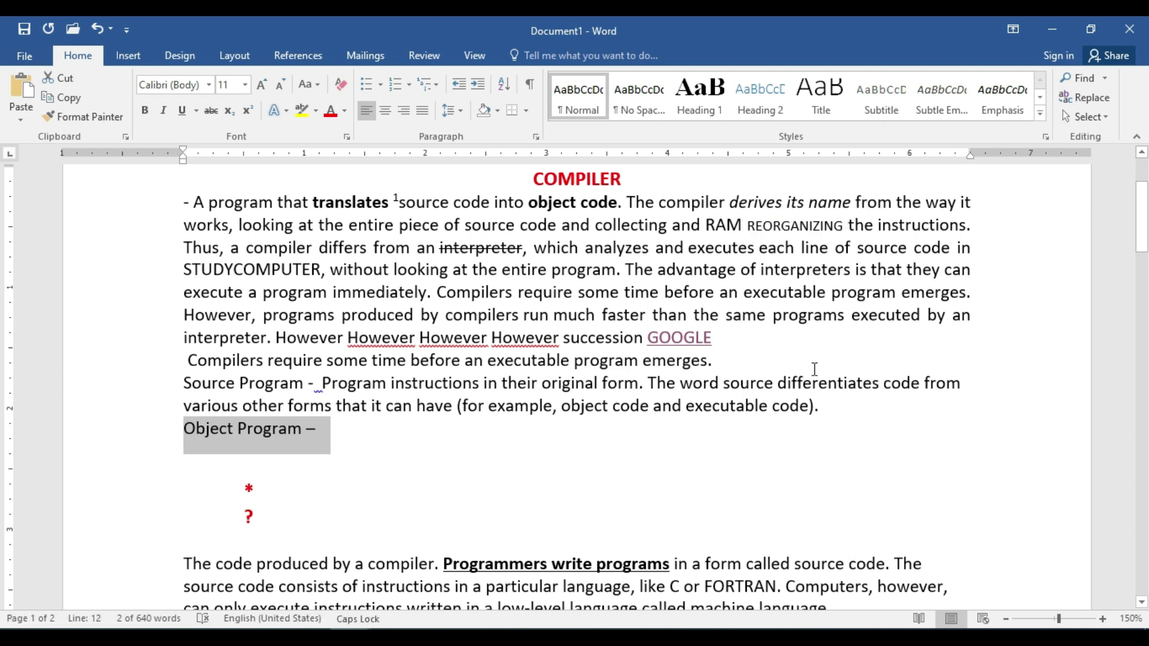
left_click(991, 620)
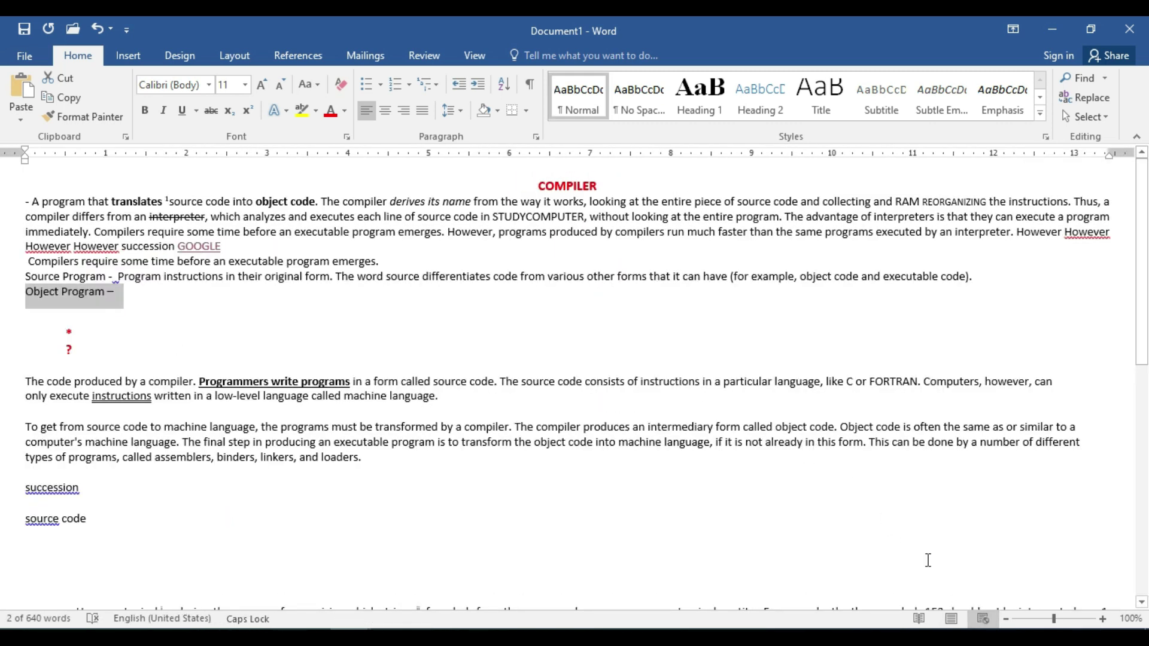
left_click(951, 618)
left_click(920, 619)
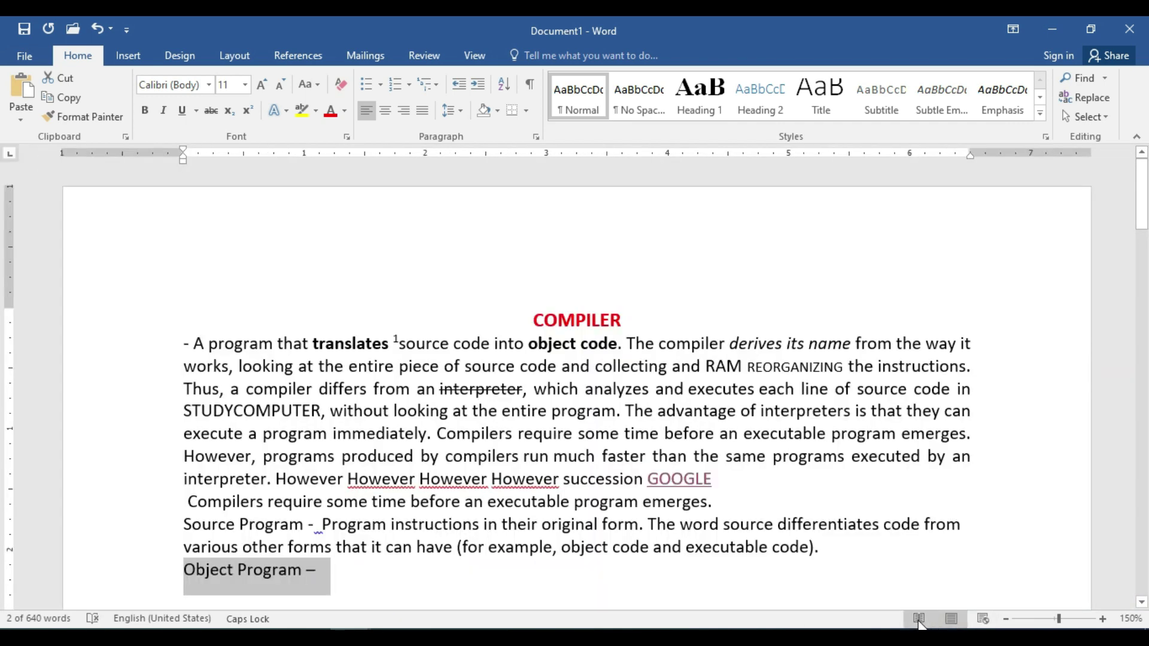
left_click(982, 620)
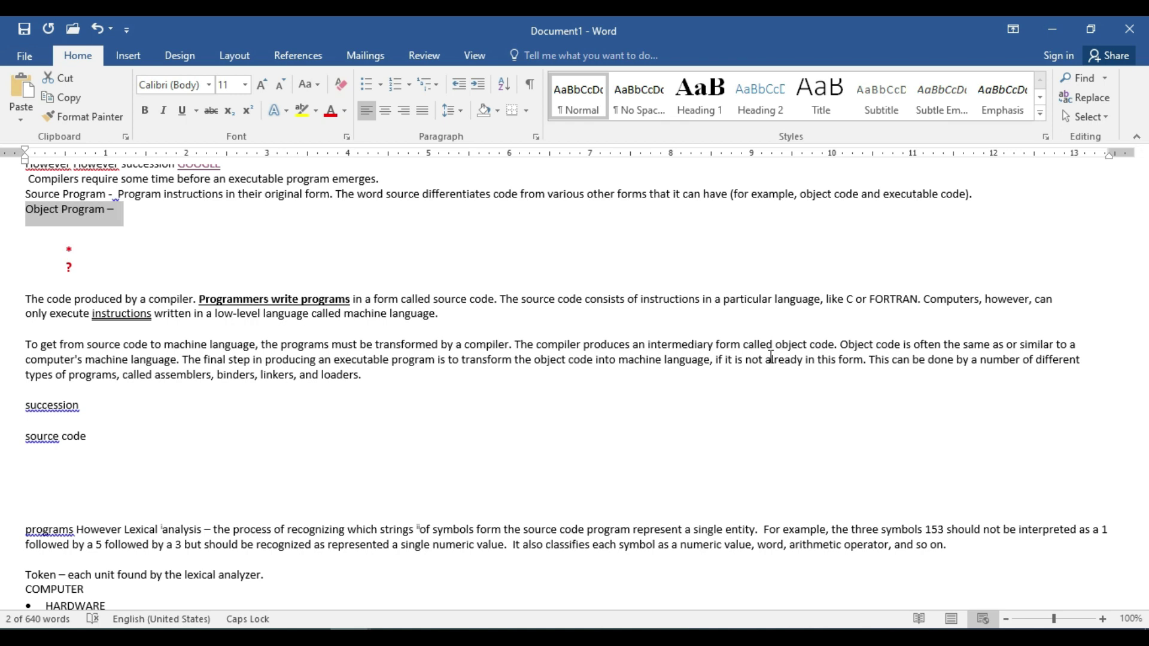
key("super+space")
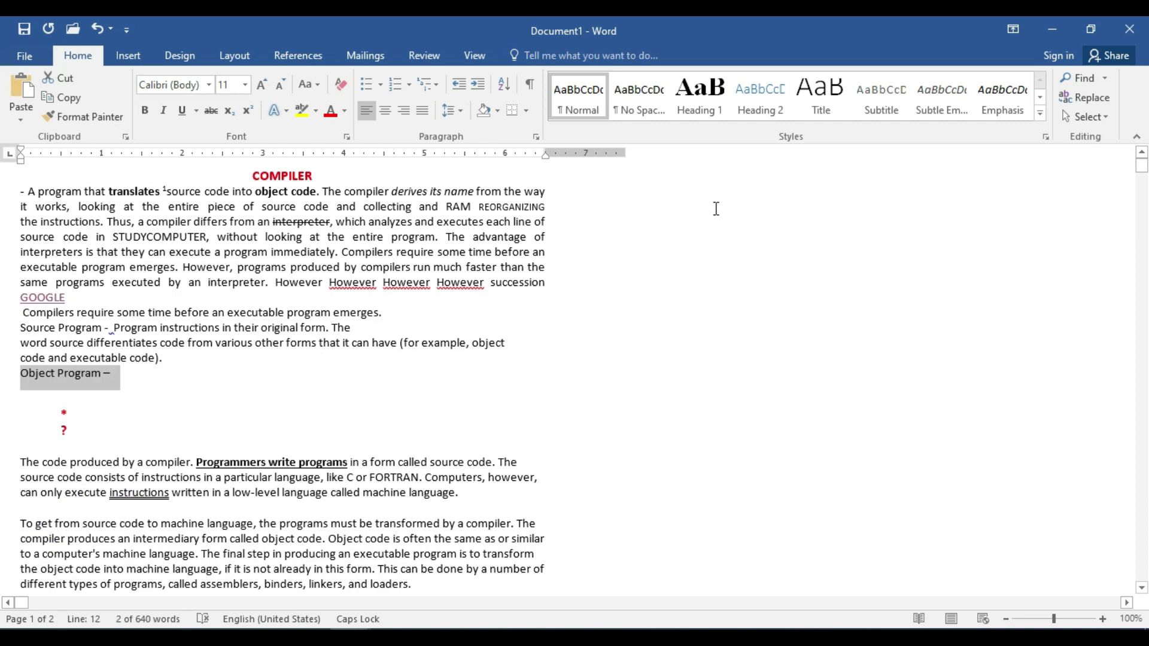
key("ctrl+alt+p")
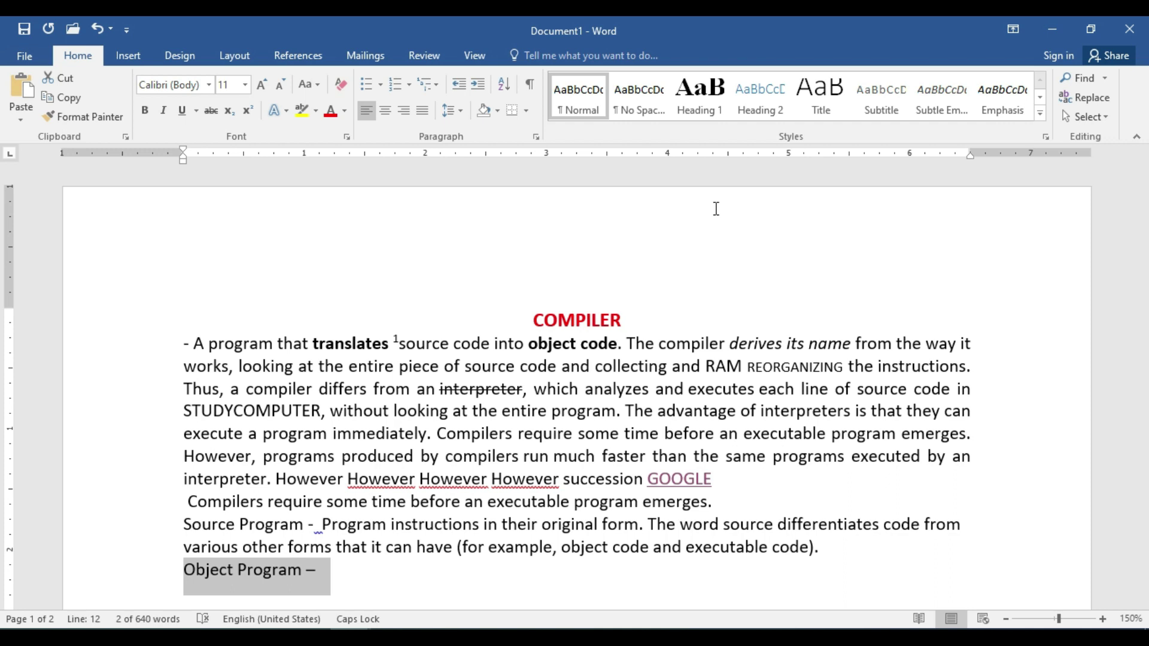
Step: Display the page for opening existing documents, close it, and check the shortcut table in Shortcutkeys.docx
key("ctrl+o")
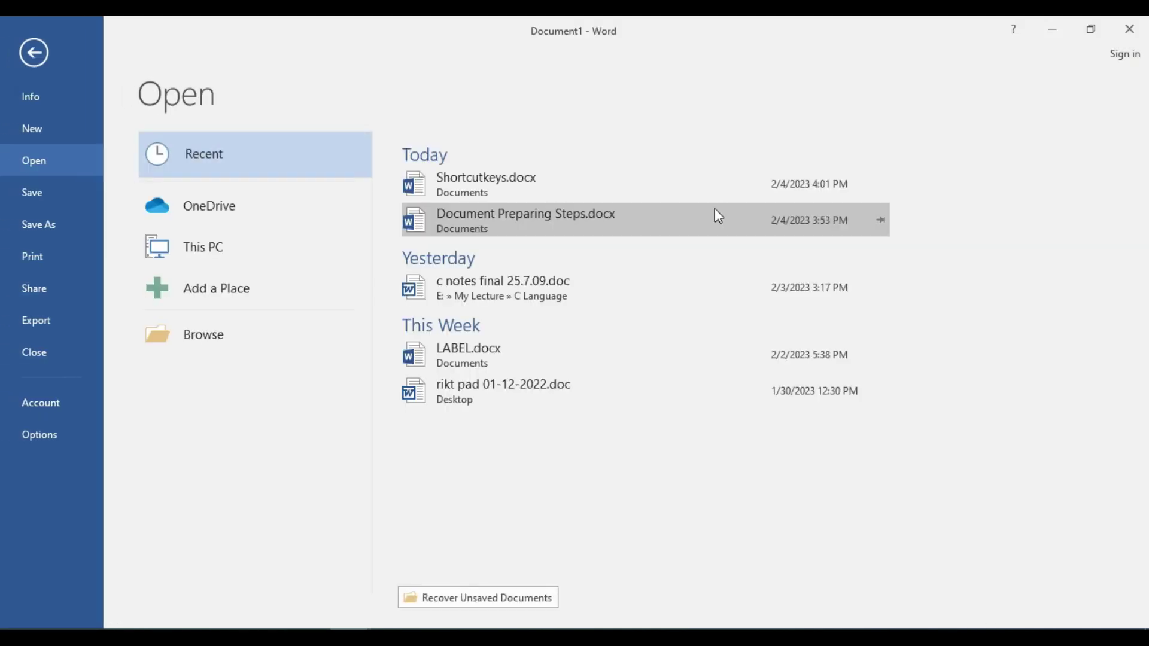
key("Escape")
key("alt+Tab")
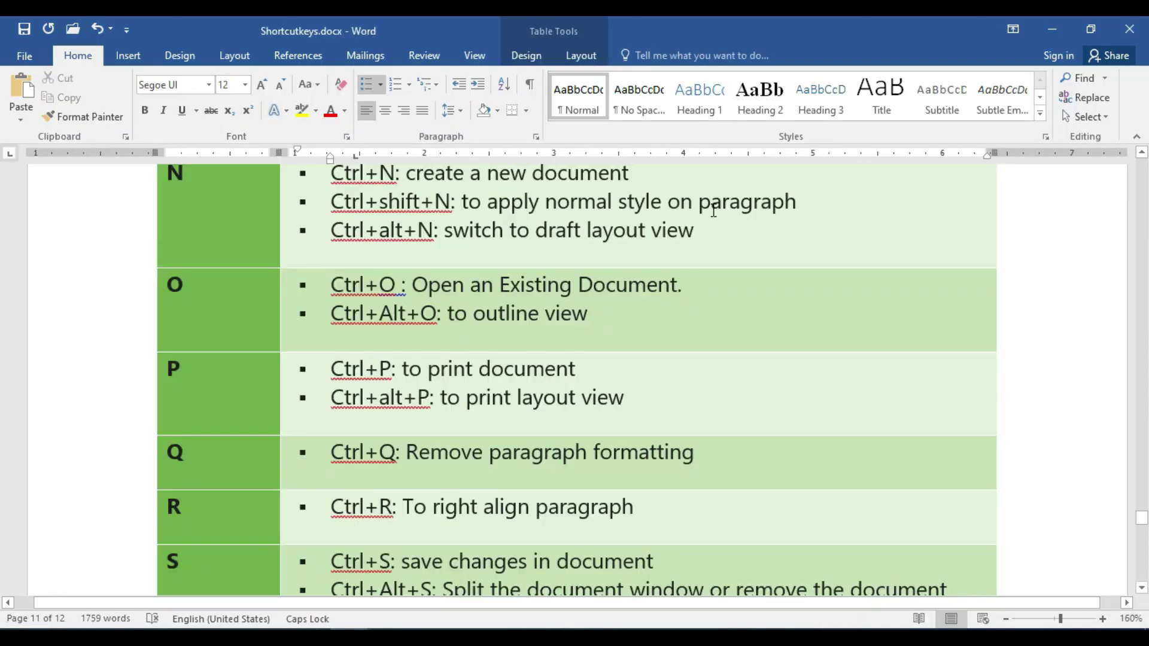
key("alt+Tab")
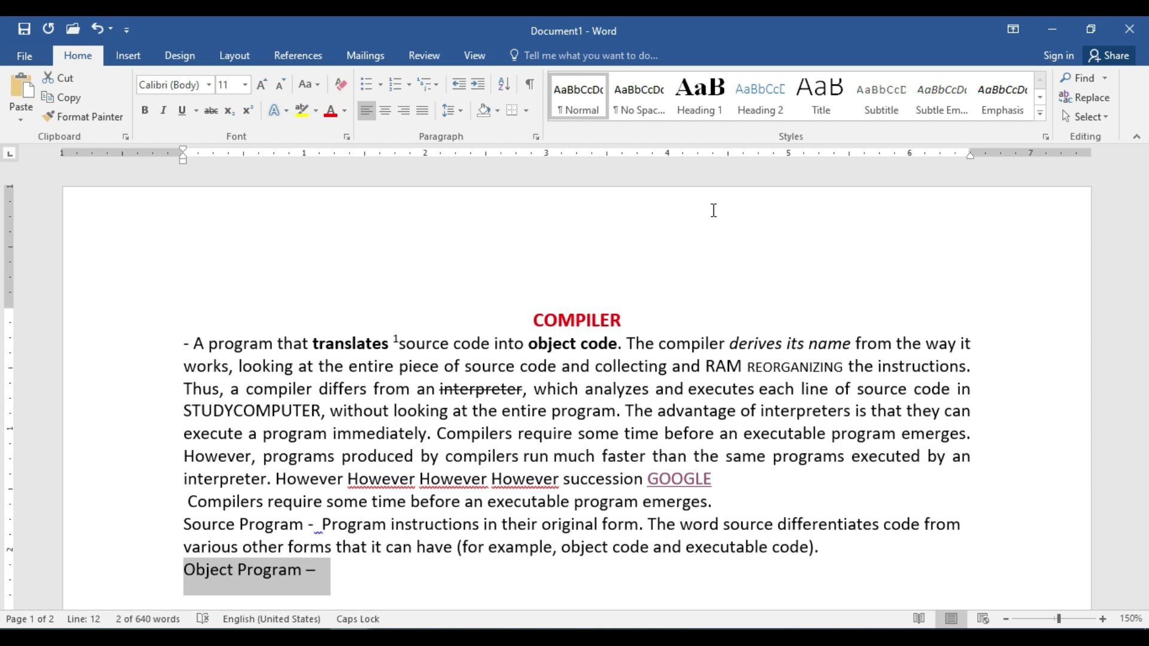
Step: Preview the sample document's print settings without printing, and review the Q to T entries in Shortcutkeys.docx
key("ctrl+p")
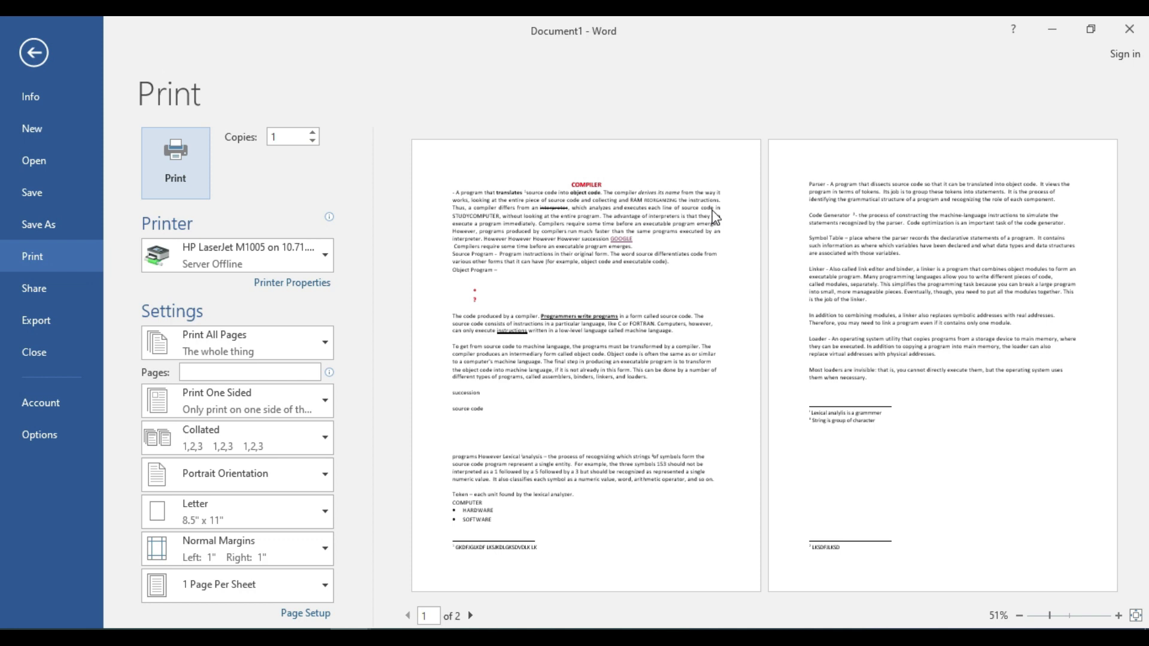
key("Escape")
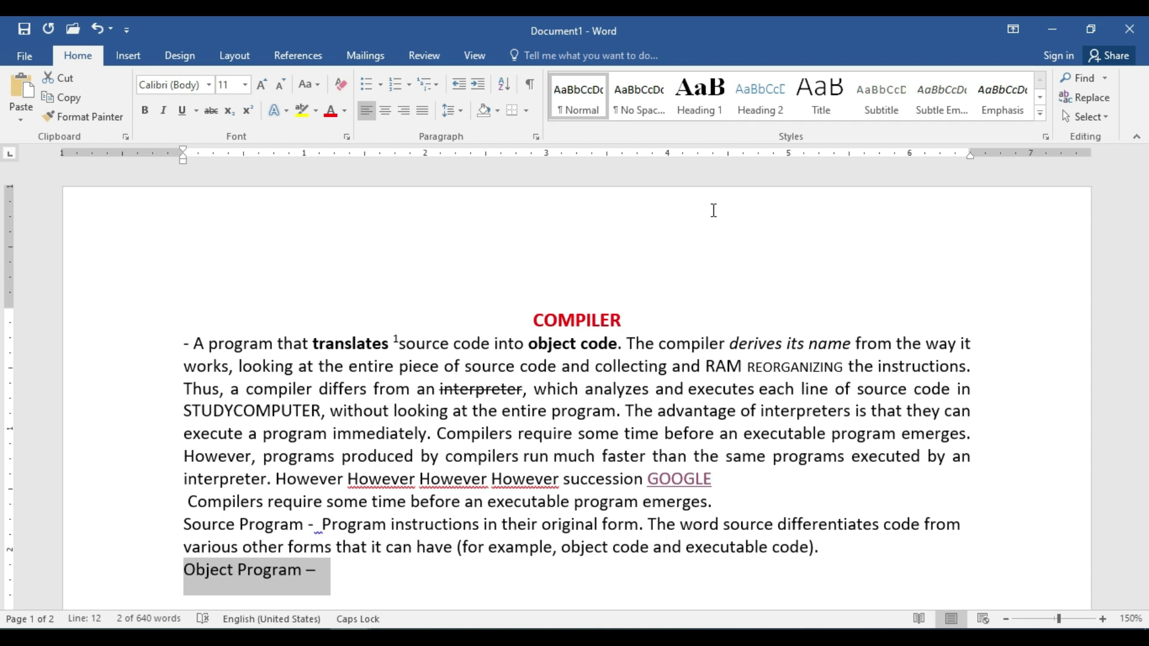
key("alt+Tab")
scroll(714, 210, "down", 3)
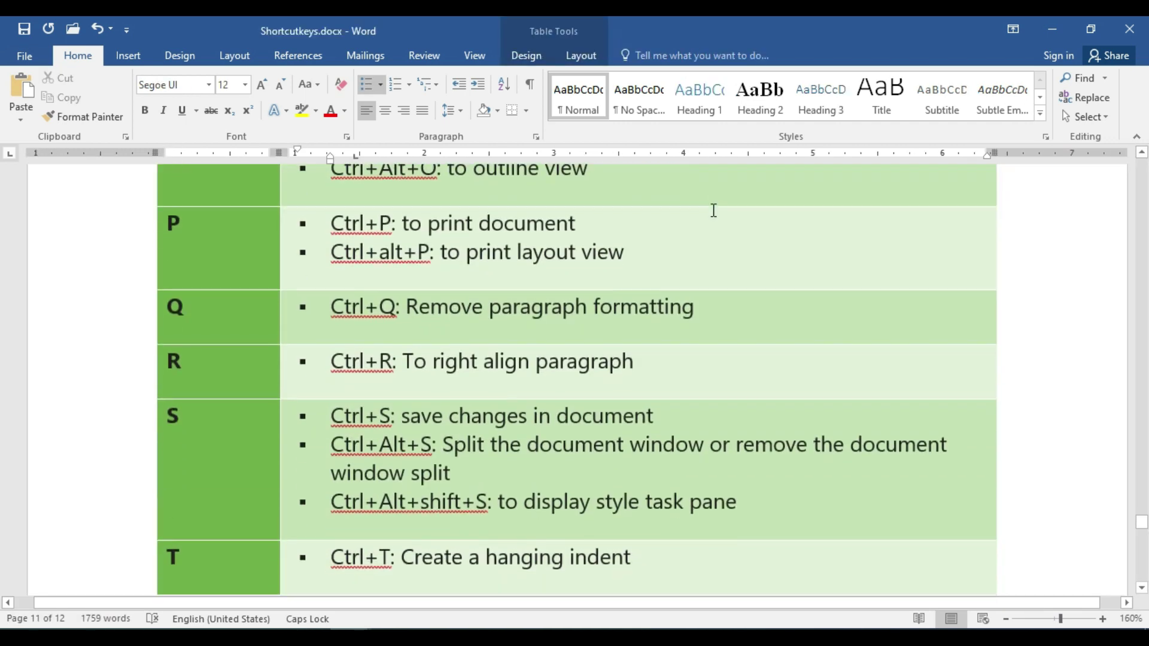
Step: Indent the Code Generator paragraph in the sample document by two levels, to 1 inch, and place the cursor at its start
key("alt+Tab")
scroll(544, 446, "down", 10)
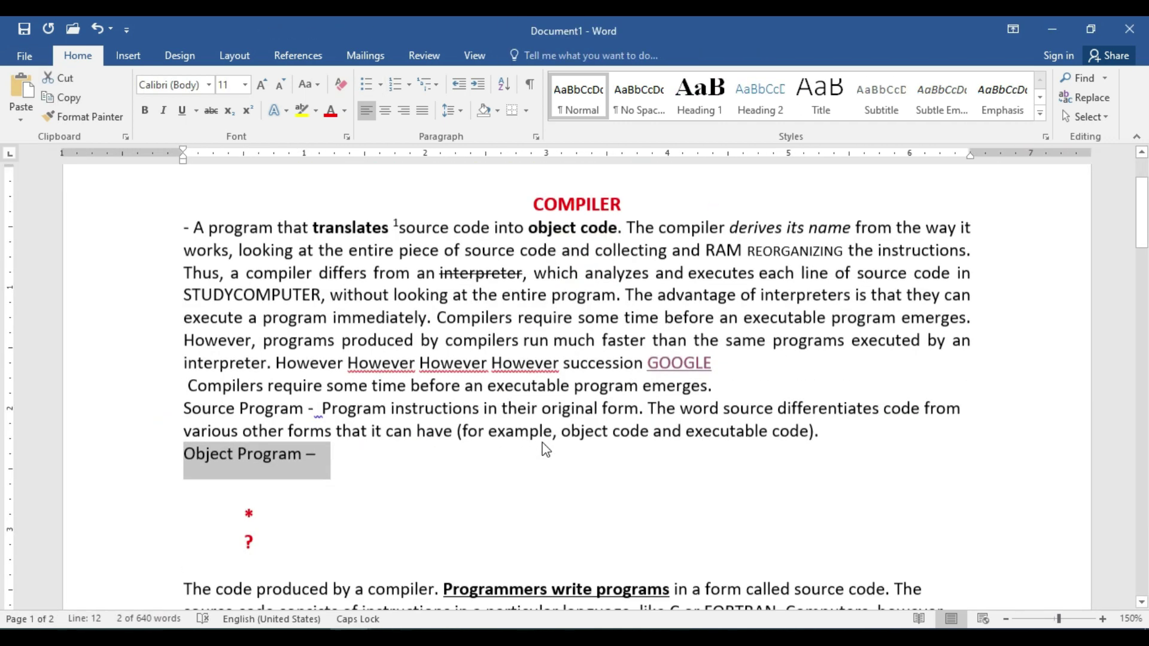
scroll(544, 440, "down", 6)
scroll(544, 440, "up", 6)
scroll(544, 440, "down", 5)
scroll(544, 439, "down", 5)
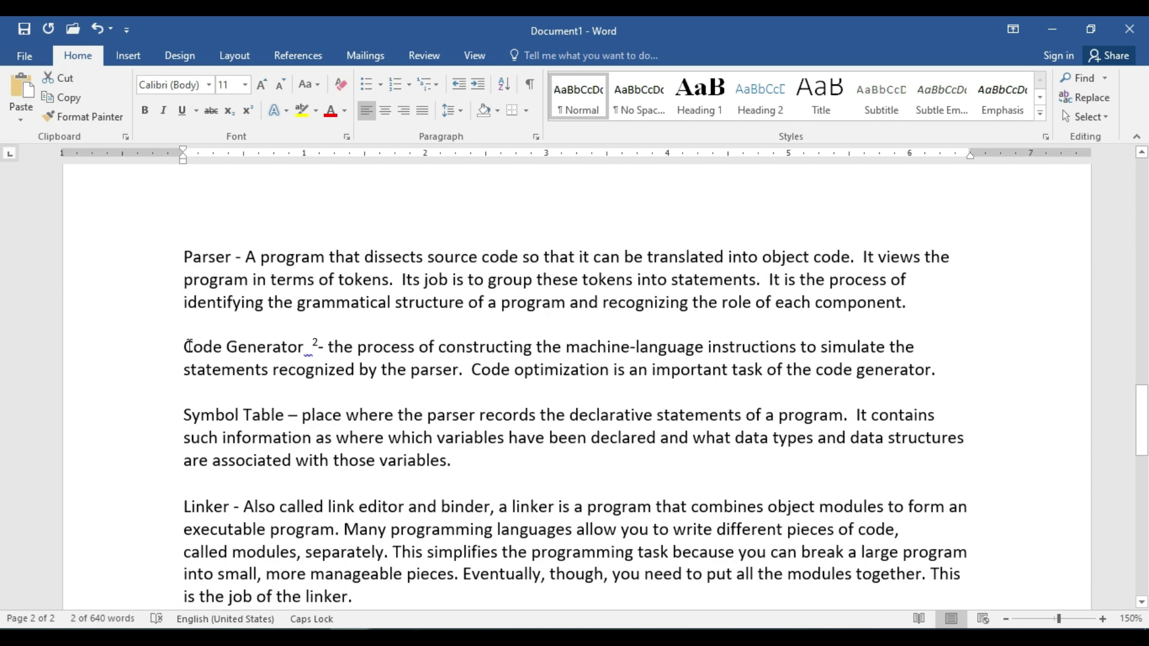
left_click(188, 346)
double_click(141, 352)
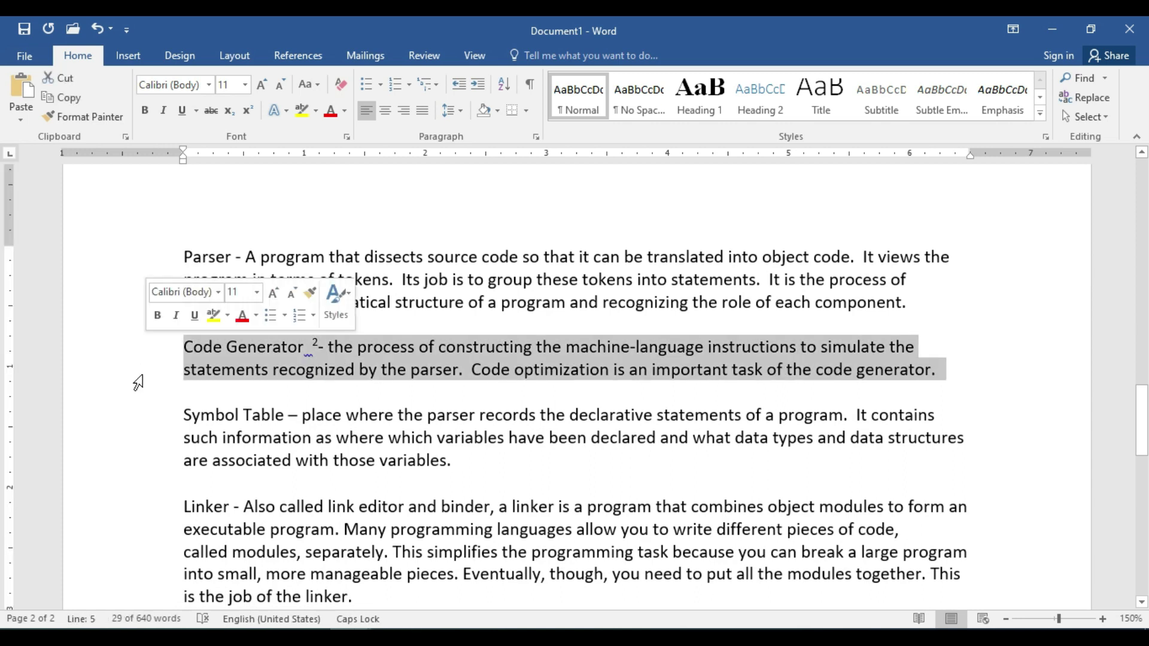
left_click(373, 362)
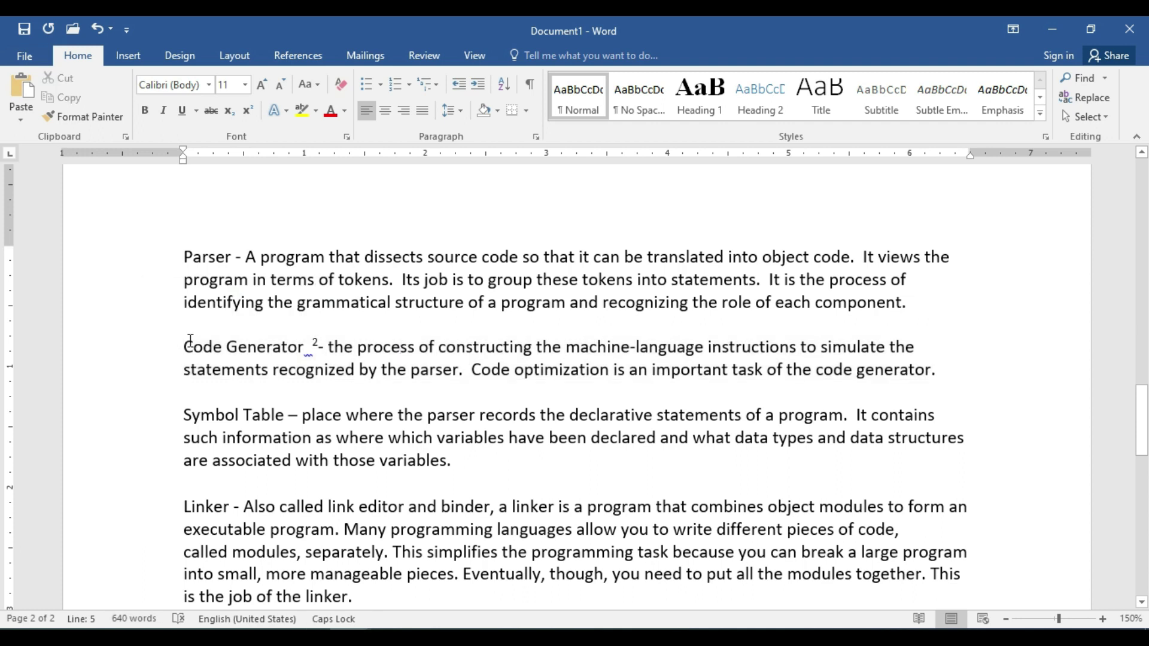
left_click_drag(185, 346, 247, 376)
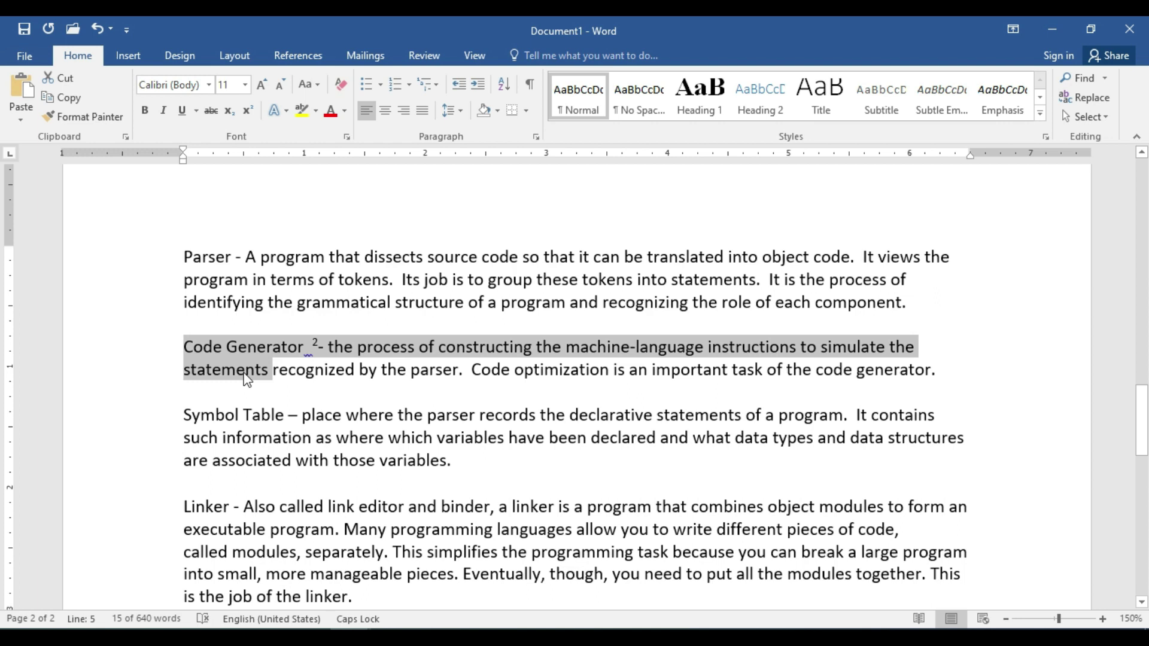
key("ctrl+m")
key("ctrl+m")
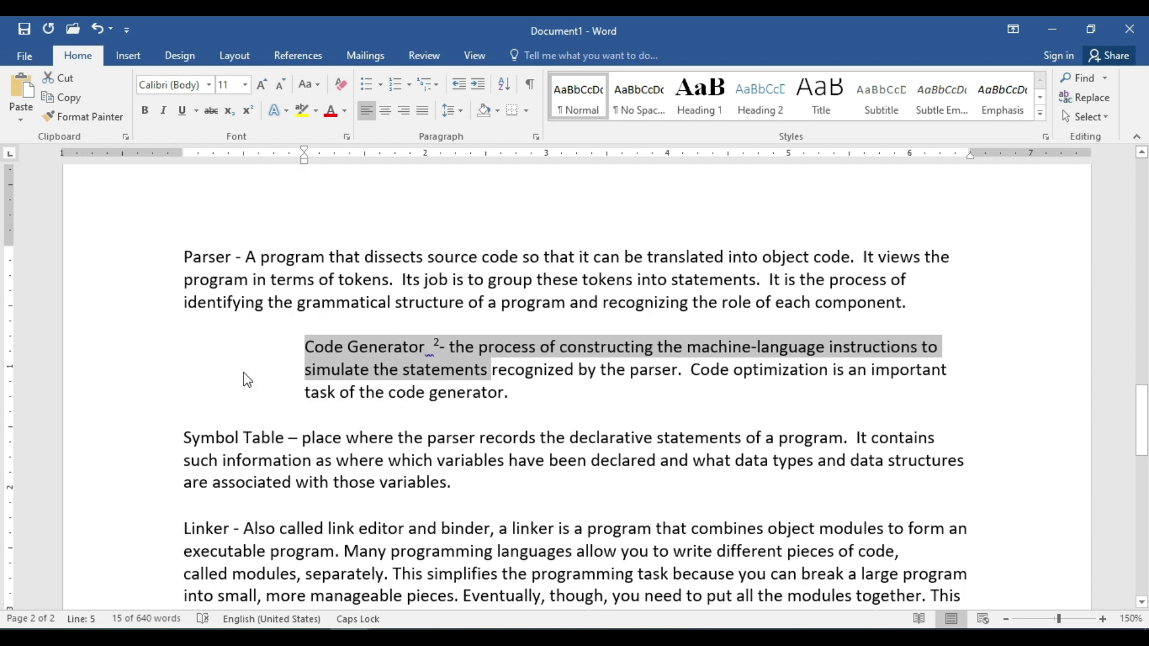
key("Up")
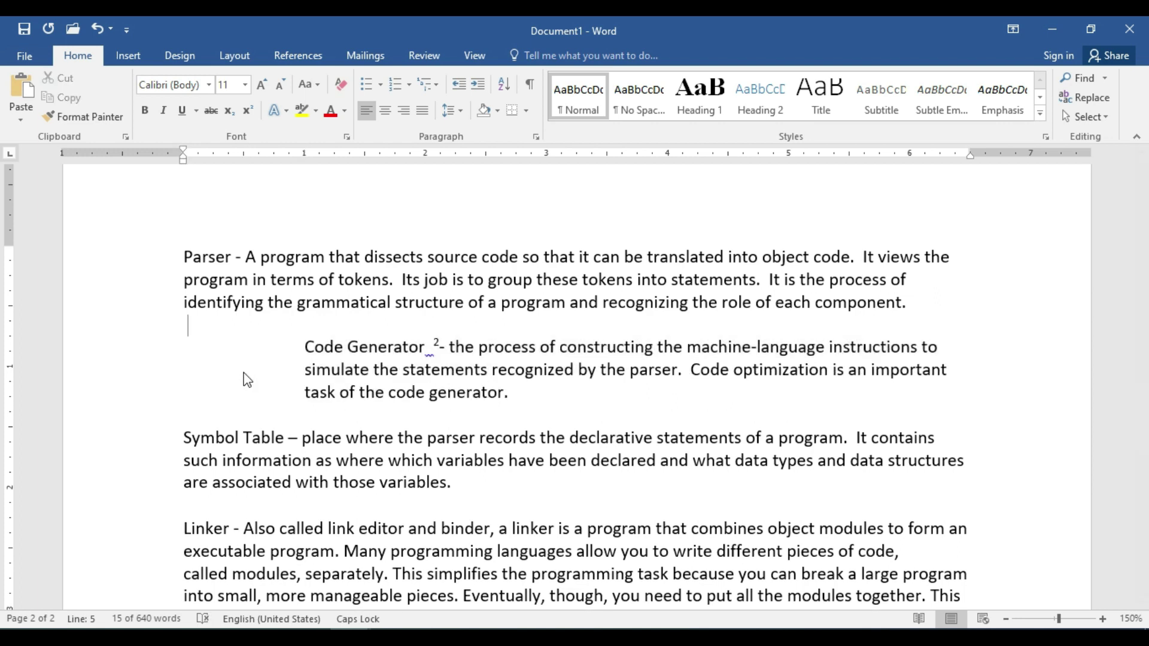
key("Down")
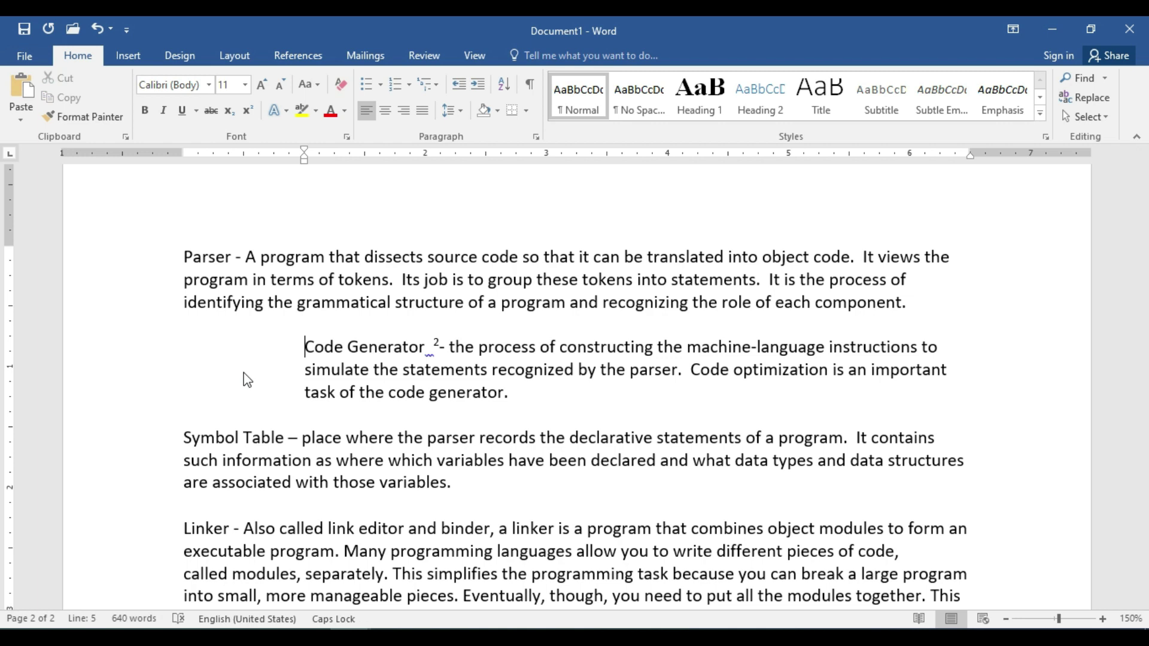
Step: Set the Code Generator paragraph's first-line indent to 1.5 inches, and reset the paragraph's formatting to its default
key("shift+Right")
key("shift+Right")
key("shift+Down")
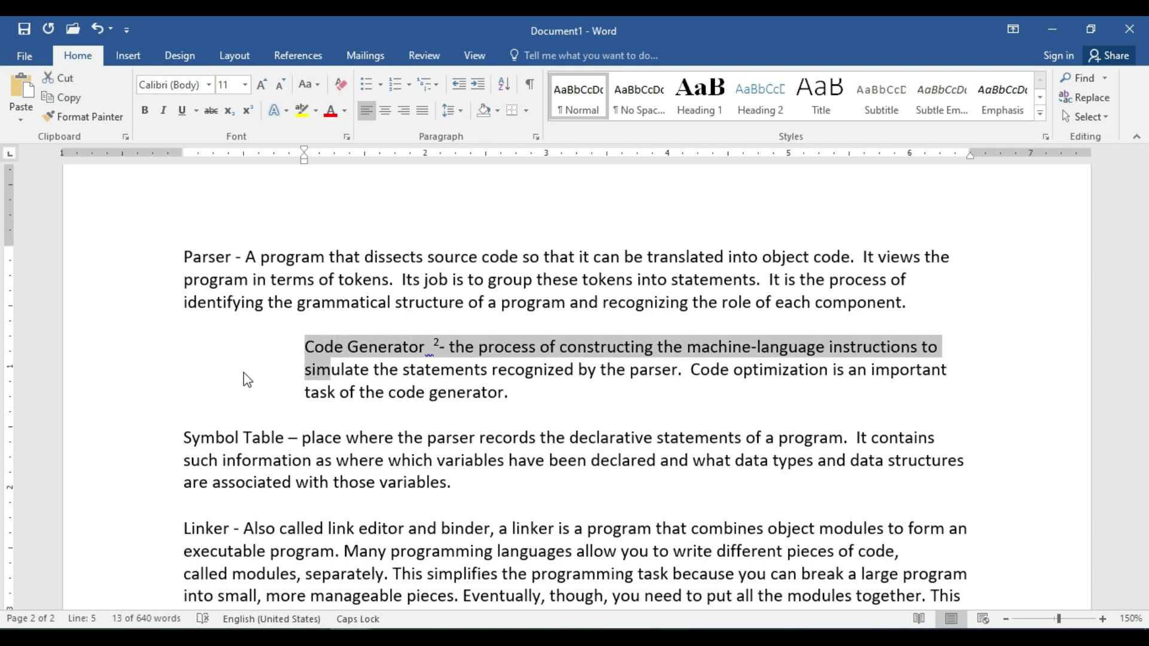
key("Up")
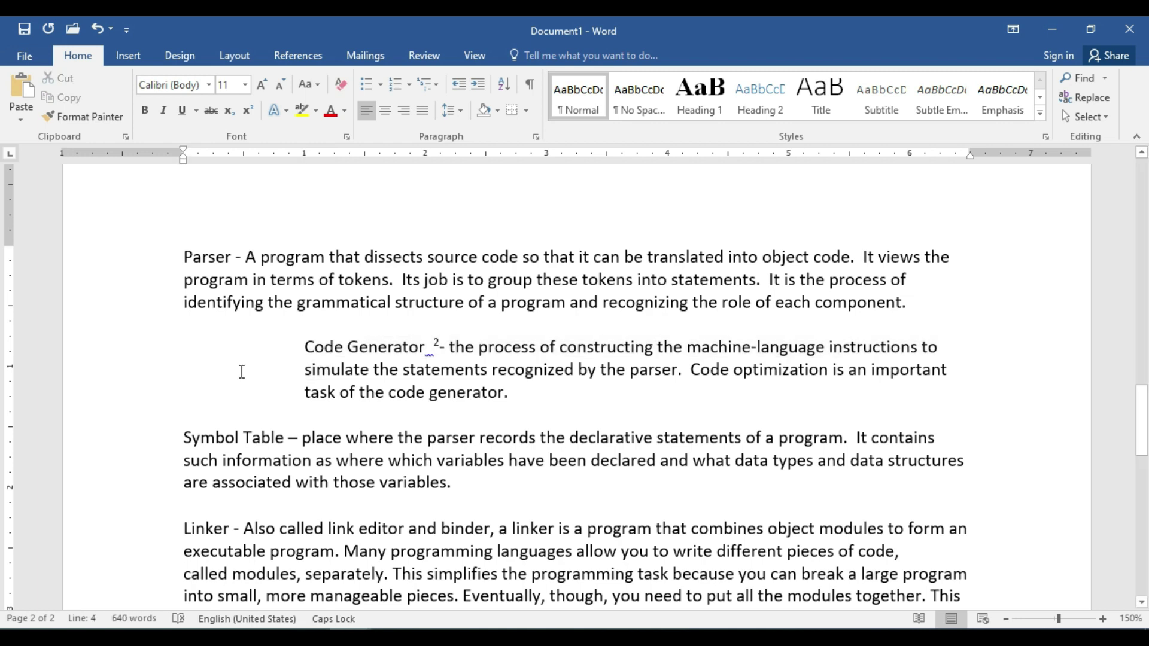
left_click(315, 346)
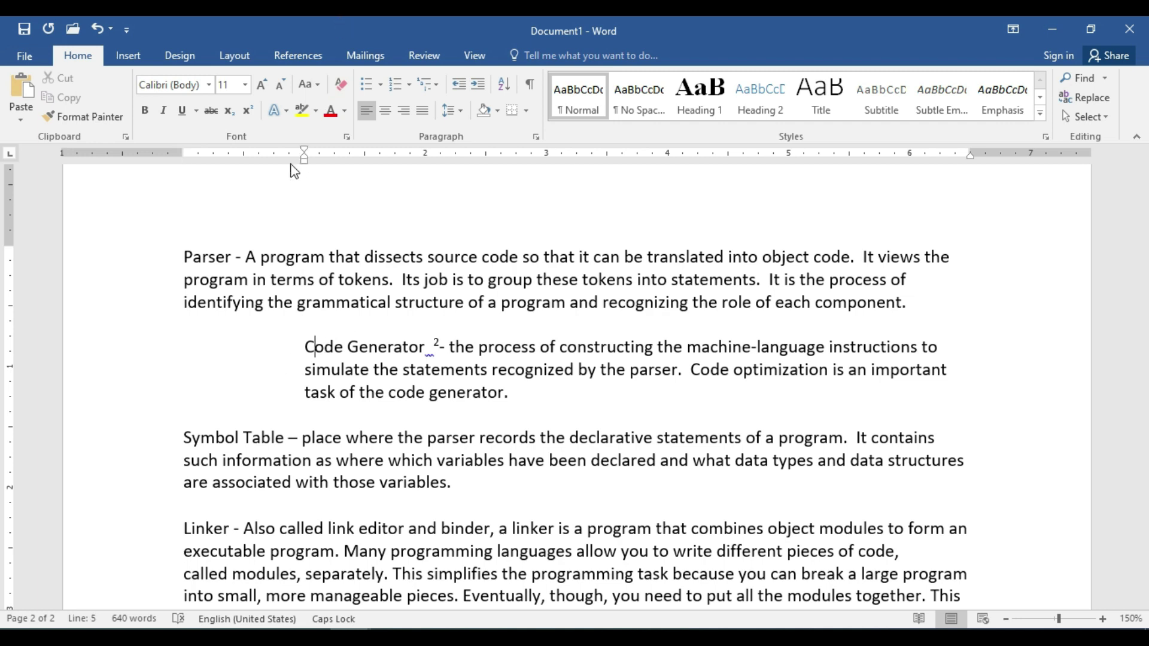
left_click_drag(304, 150, 365, 159)
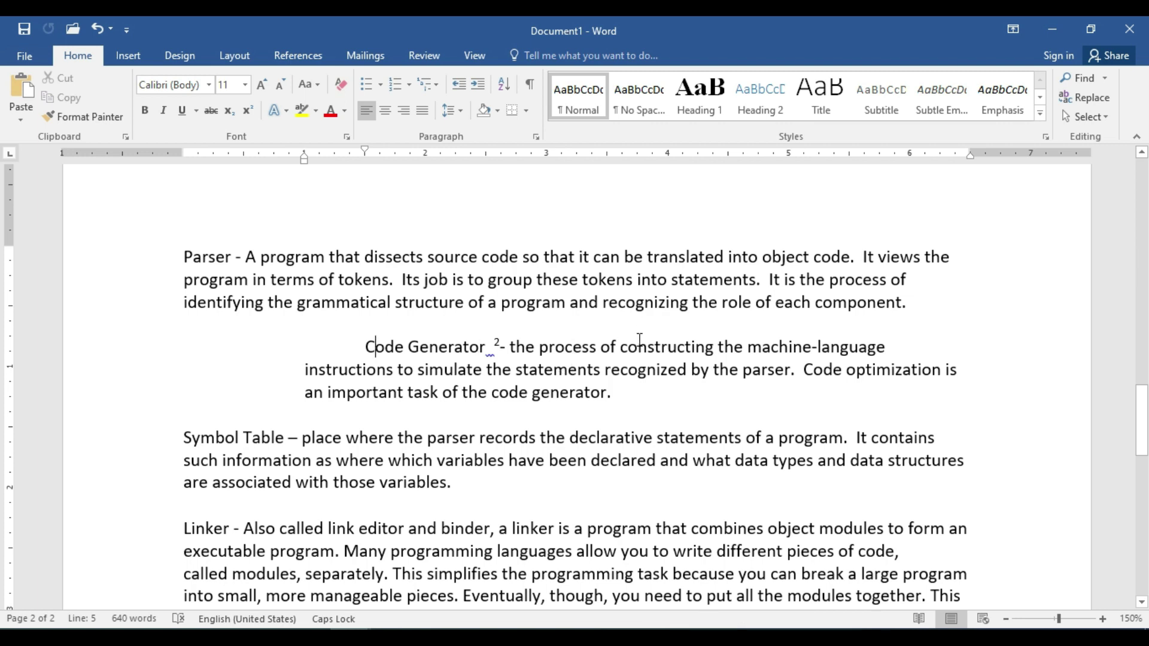
left_click(641, 366)
key("ctrl+e")
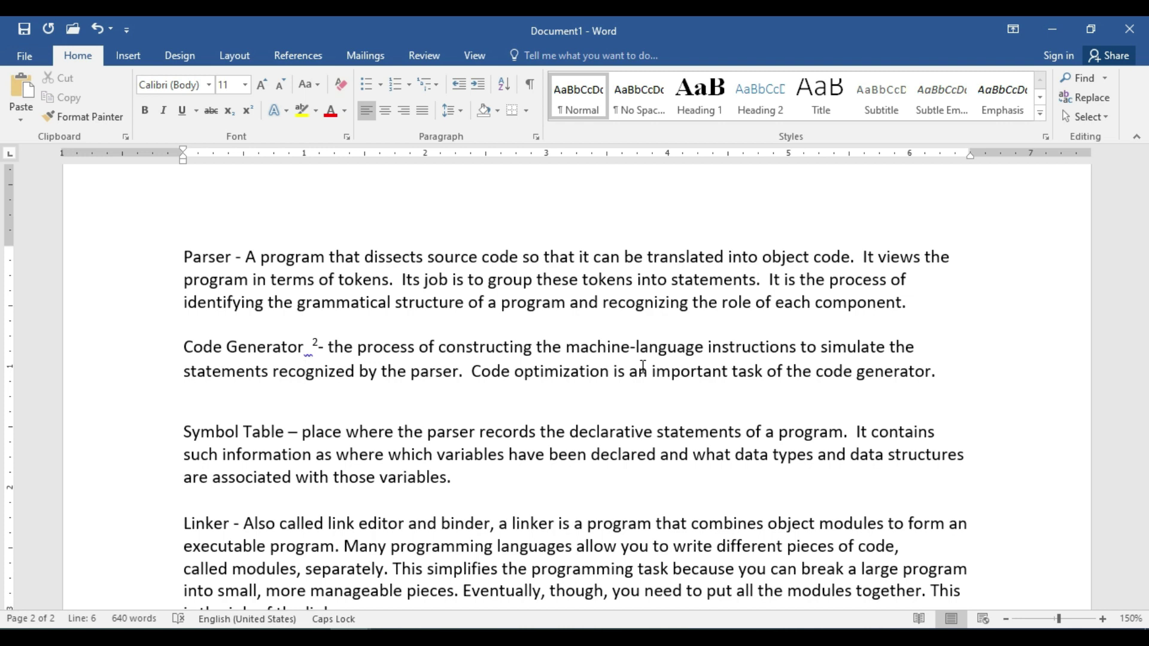
Step: Display the Save As page and close it without saving, and split the document window and remove the split
key("ctrl+s")
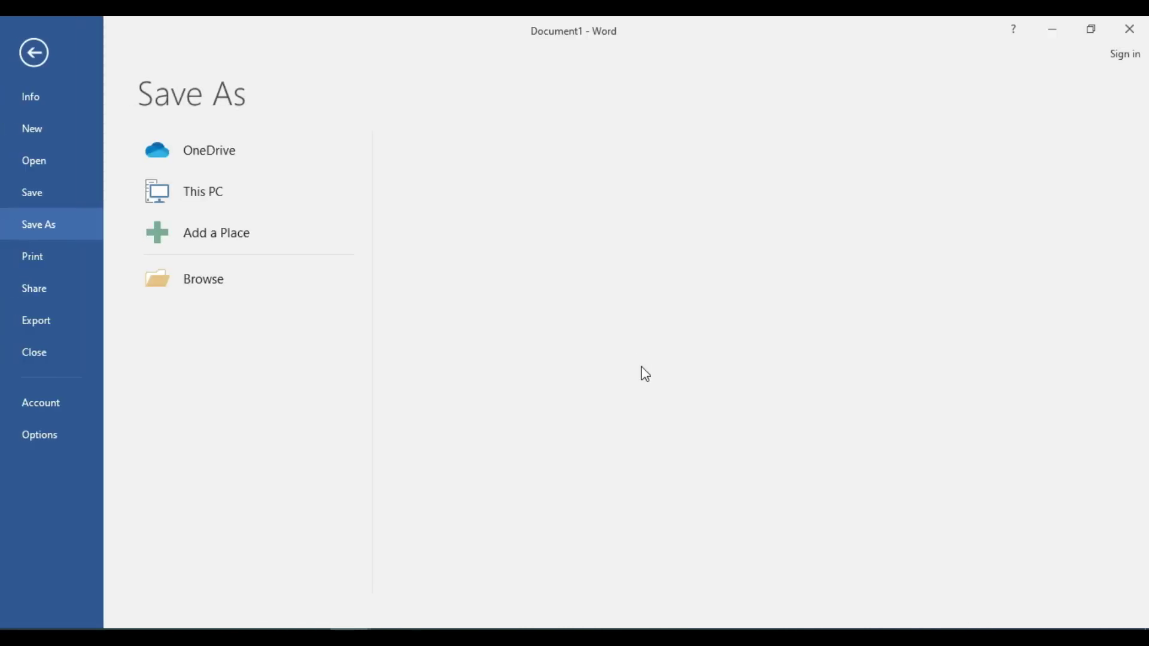
key("Escape")
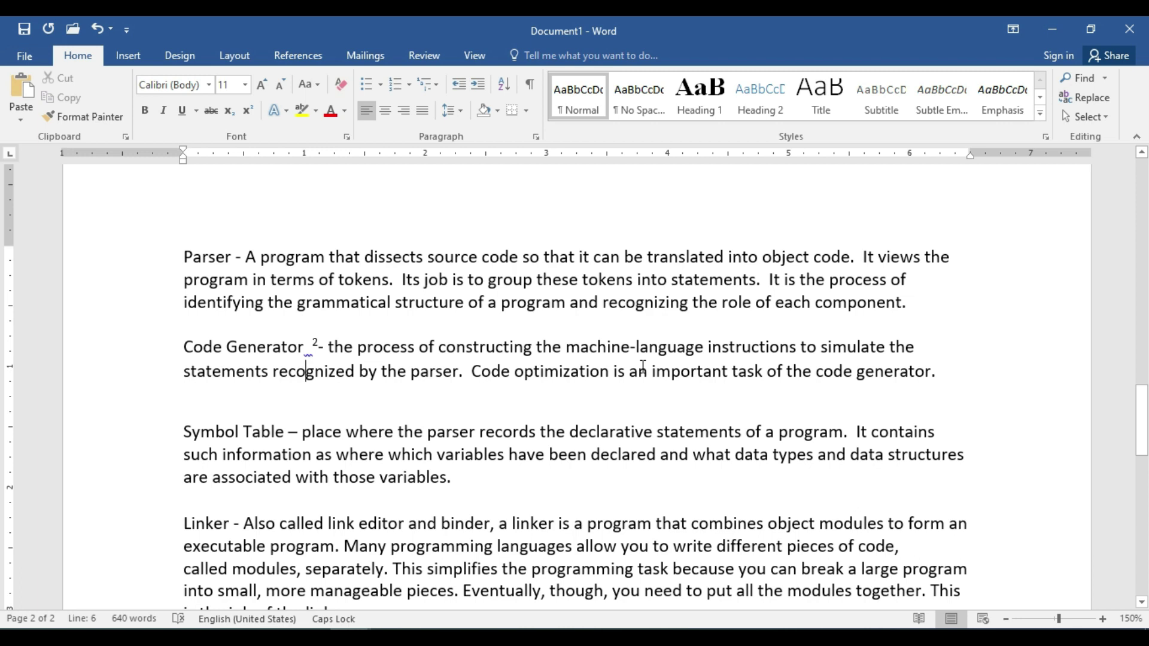
key("ctrl+alt+s")
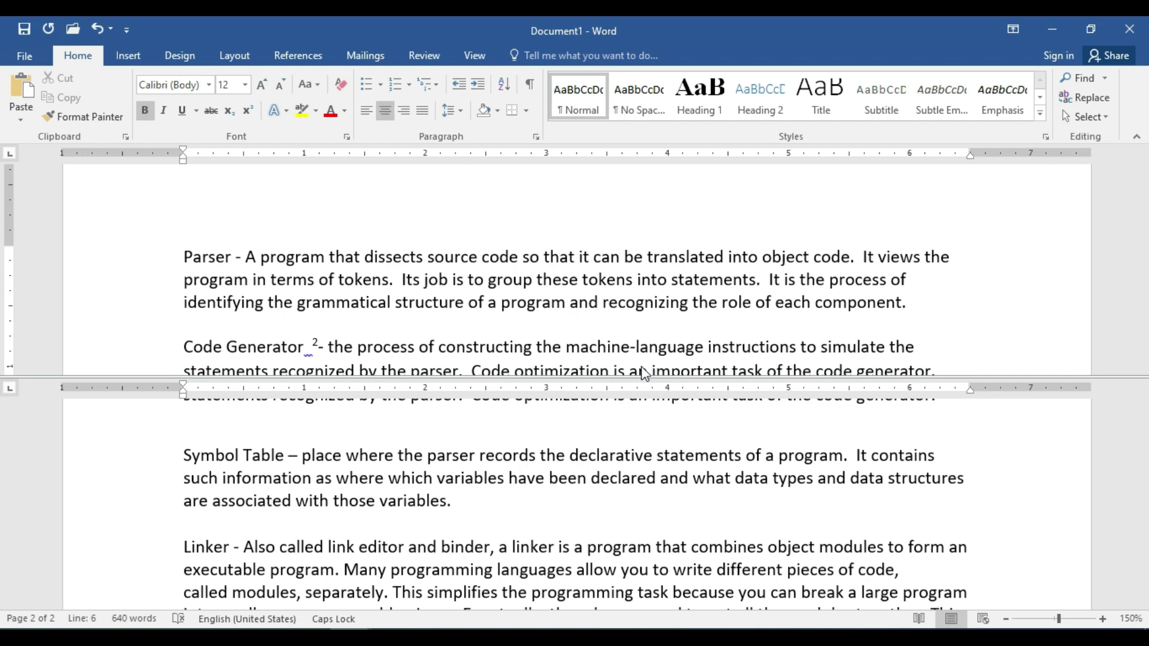
key("alt+shift+c")
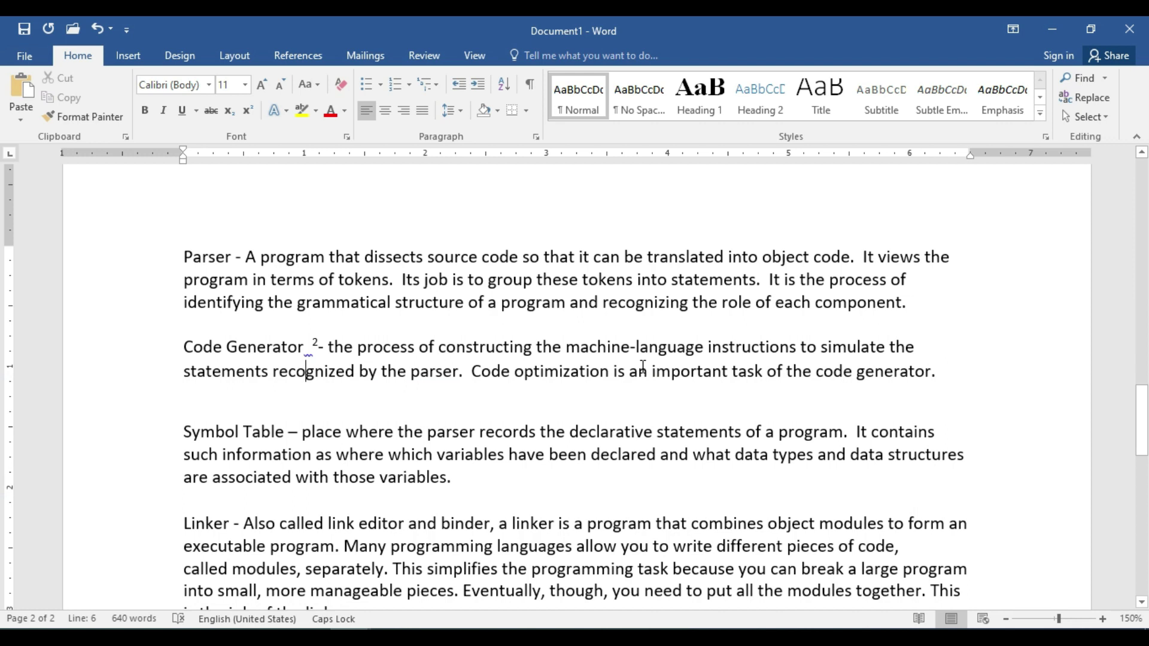
Step: Split the document window, showing the COMPILER section in the upper pane and the endnotes in the lower pane
key("ctrl+alt+s")
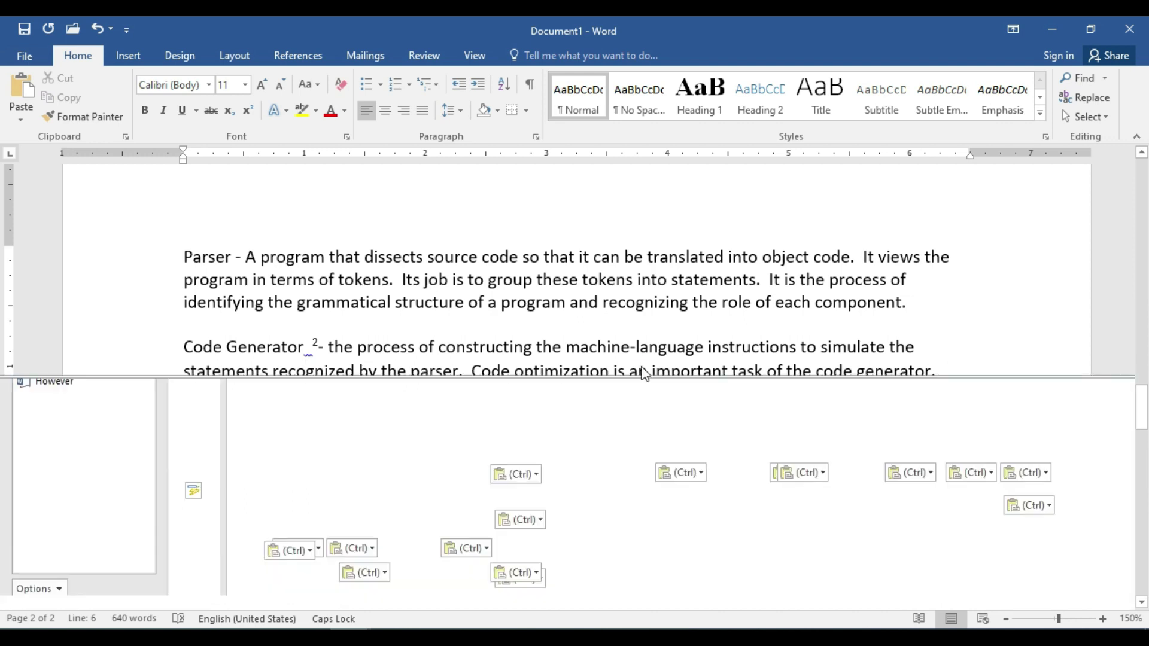
left_click(643, 375)
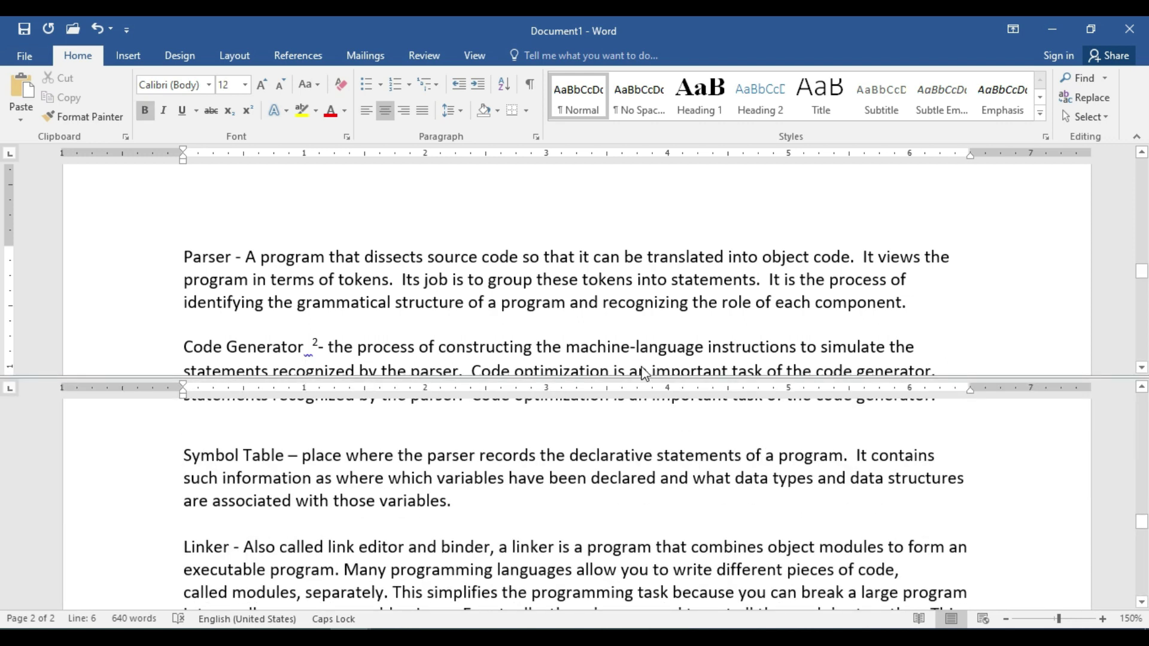
scroll(502, 316, "down", 10)
scroll(502, 317, "up", 10)
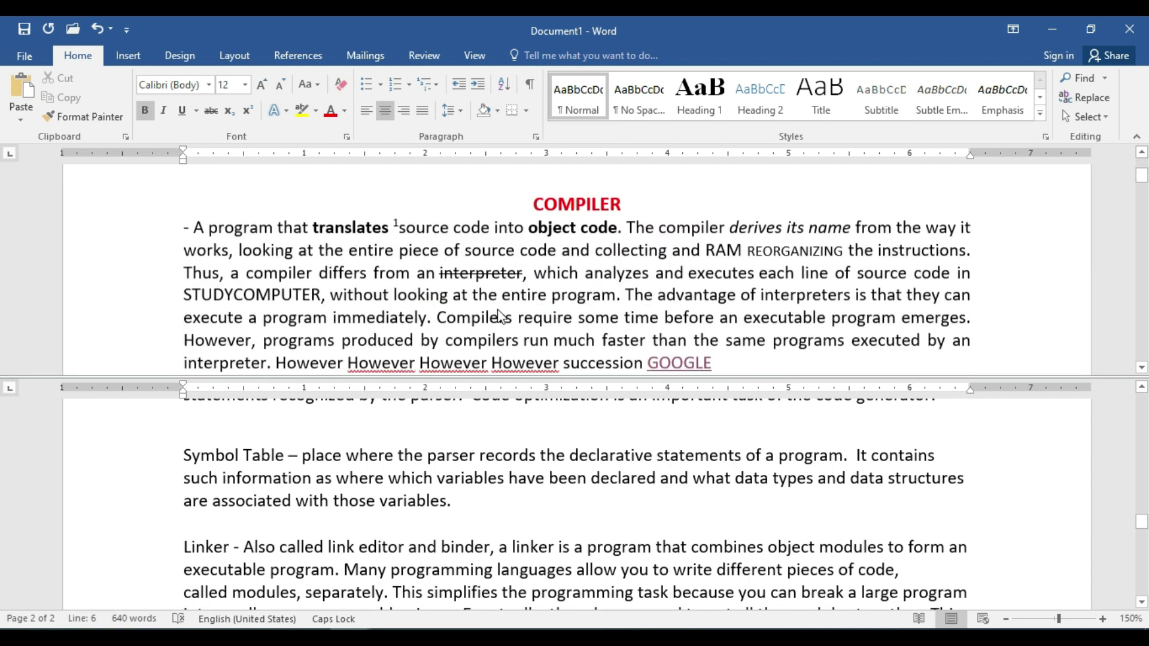
scroll(502, 317, "down", 1)
left_click(370, 516)
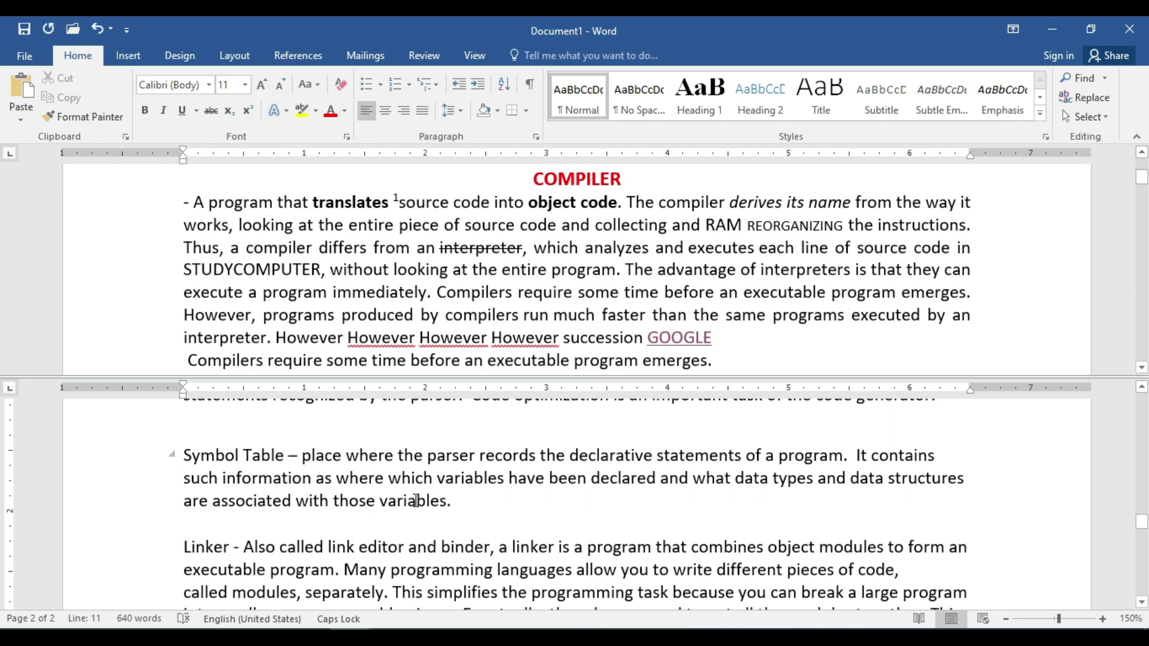
scroll(416, 500, "down", 15)
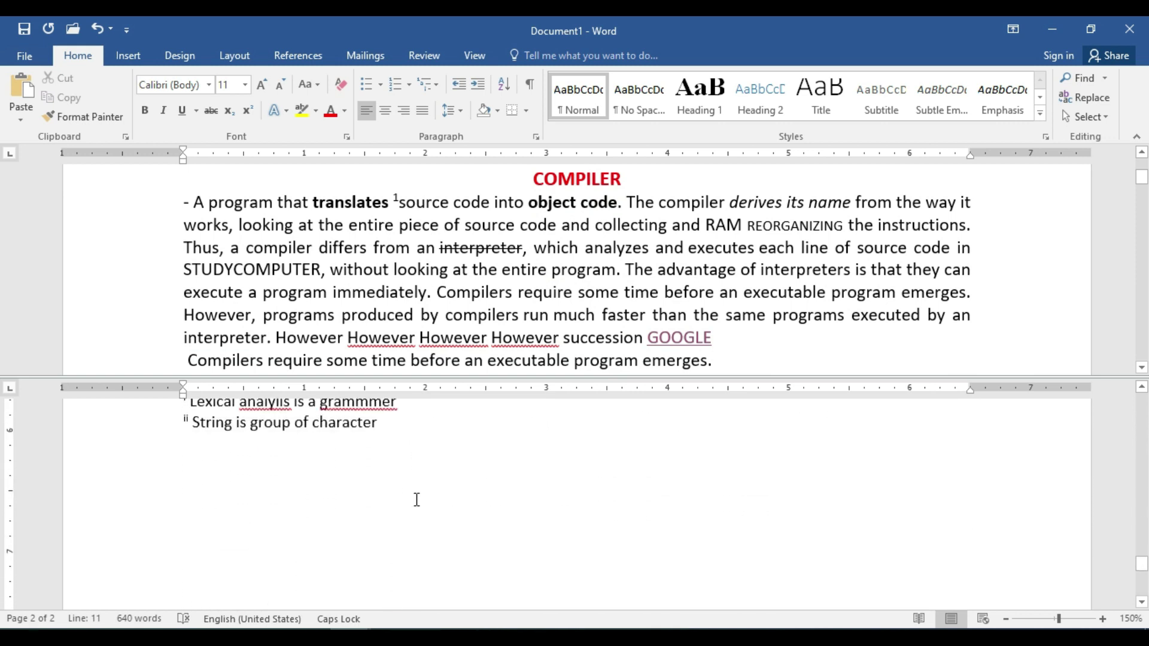
Step: Add the text "FDG FD FGDFG GDF F GDF GFDG DF" after "physical addresses." in the Loader paragraph, and remove the window split
left_click(339, 487)
left_click(441, 441)
scroll(441, 442, "up", 5)
left_click(564, 520)
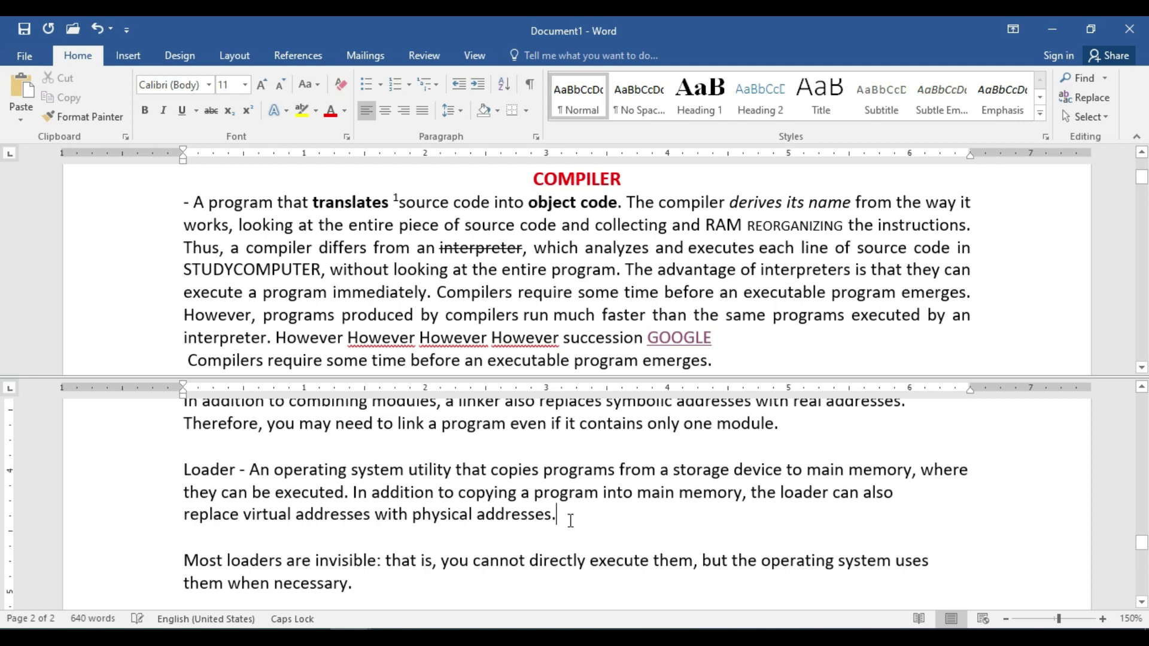
type("FDG FD FGDFG  ")
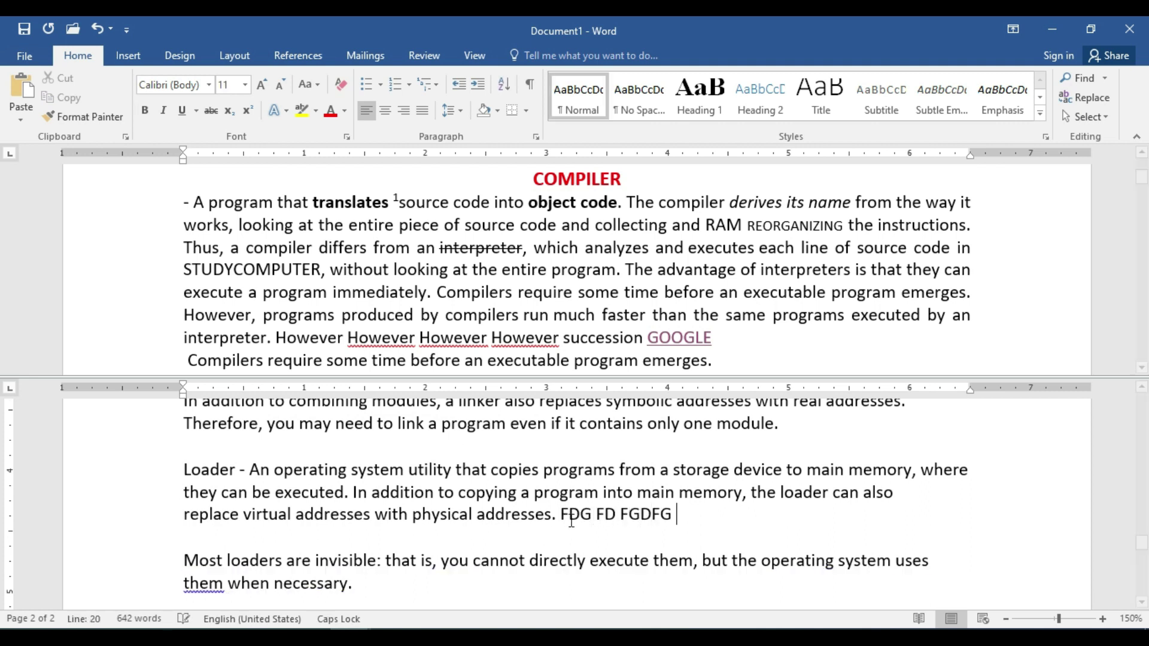
type("GDF F GDF GFDG DF")
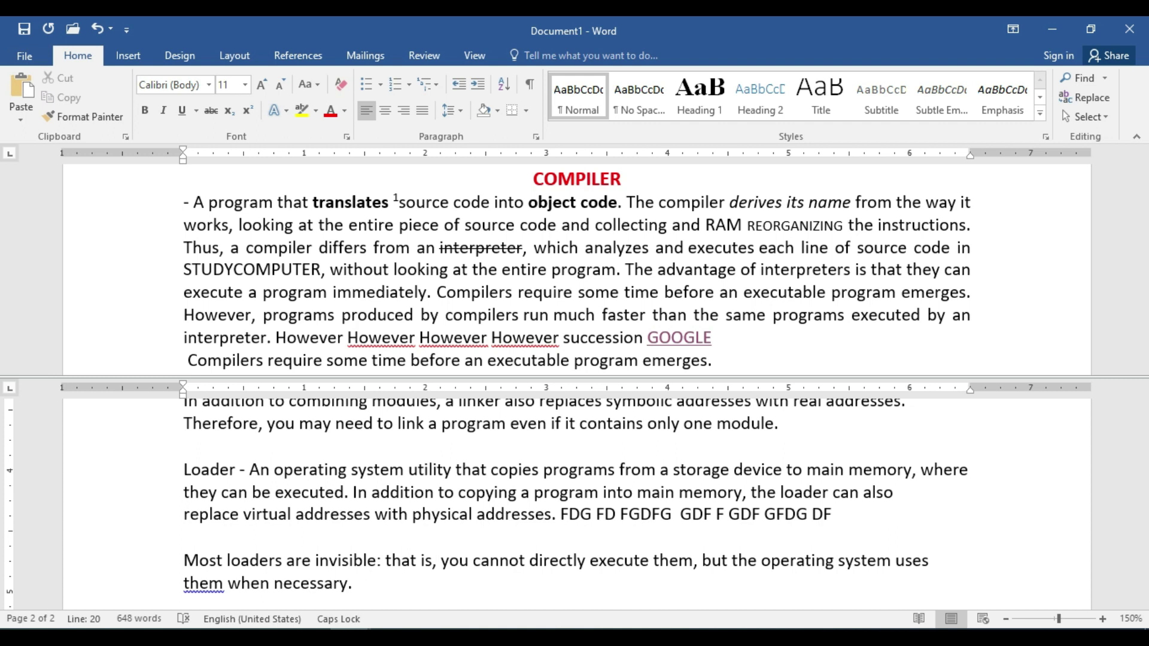
key("alt+shift+c")
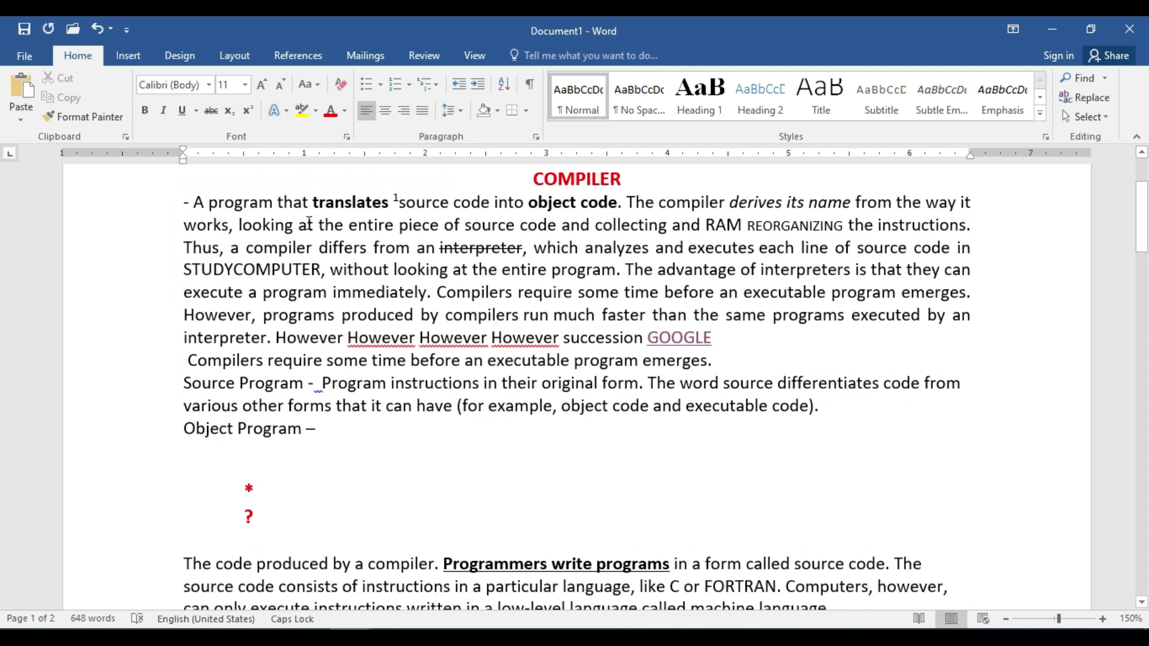
Step: Apply a 1-inch hanging indent to the compiler definition paragraph and a hanging indent to the Source Program paragraph below it
left_click(192, 204)
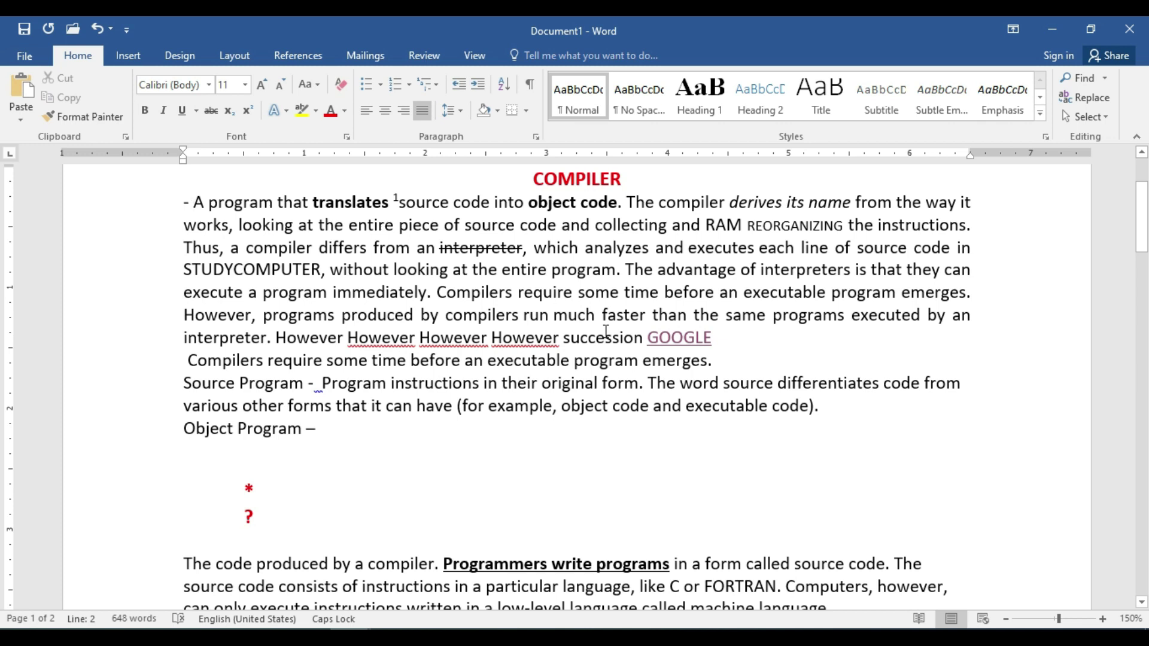
key("ctrl+t")
key("ctrl+t")
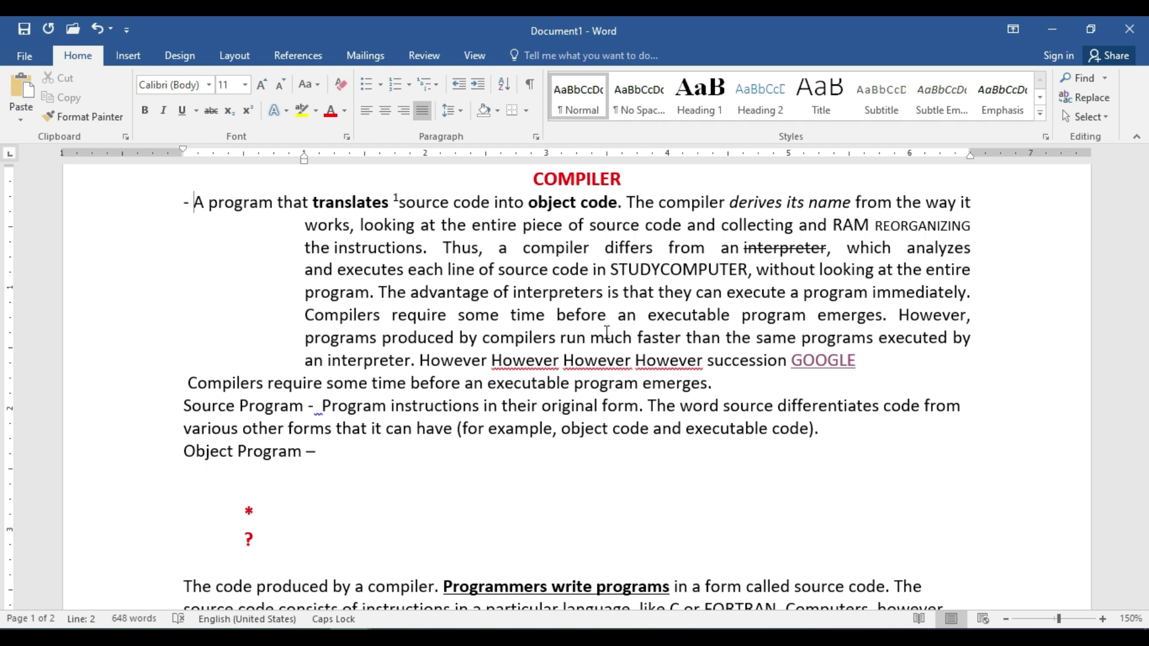
left_click(264, 384)
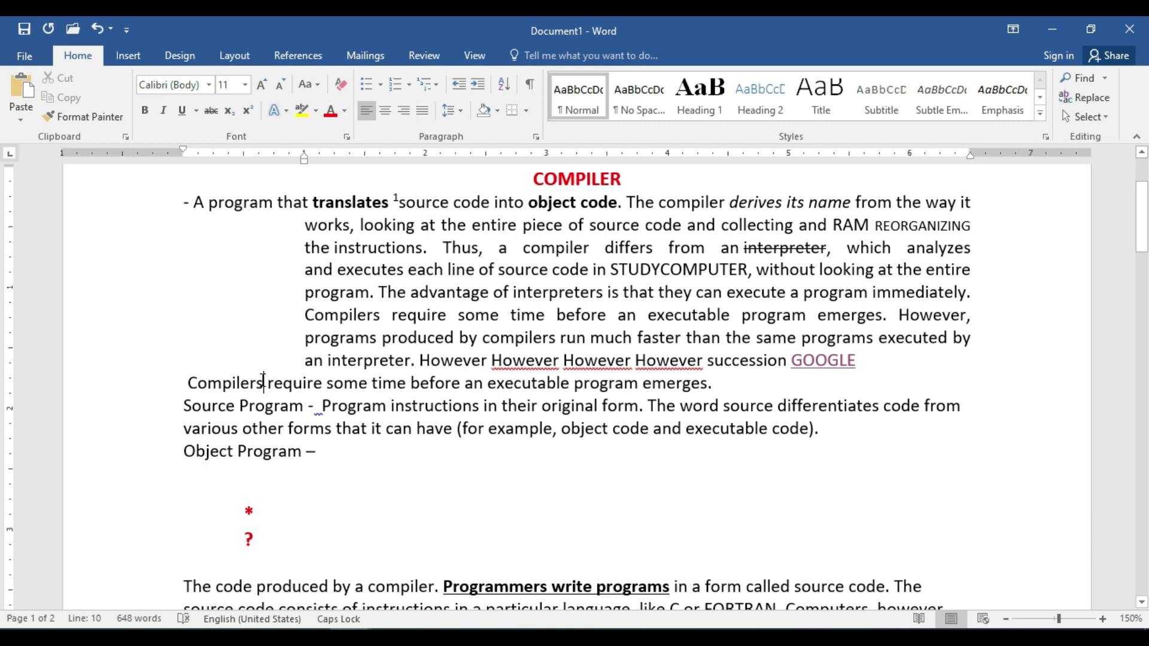
key("Down")
key("ctrl+t")
Step: Apply a 1-inch hanging indent to the Code Generator, Symbol Table and Linker paragraphs on page 2
scroll(406, 546, "down", 6)
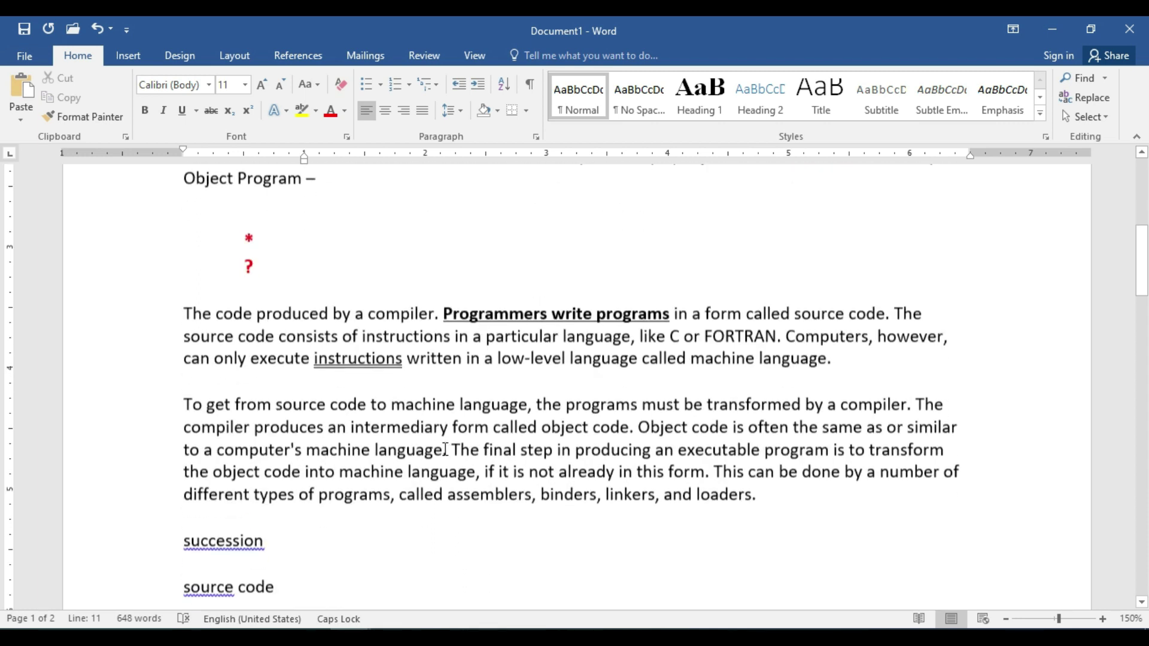
left_click(334, 327)
scroll(511, 389, "down", 6)
scroll(509, 381, "down", 12)
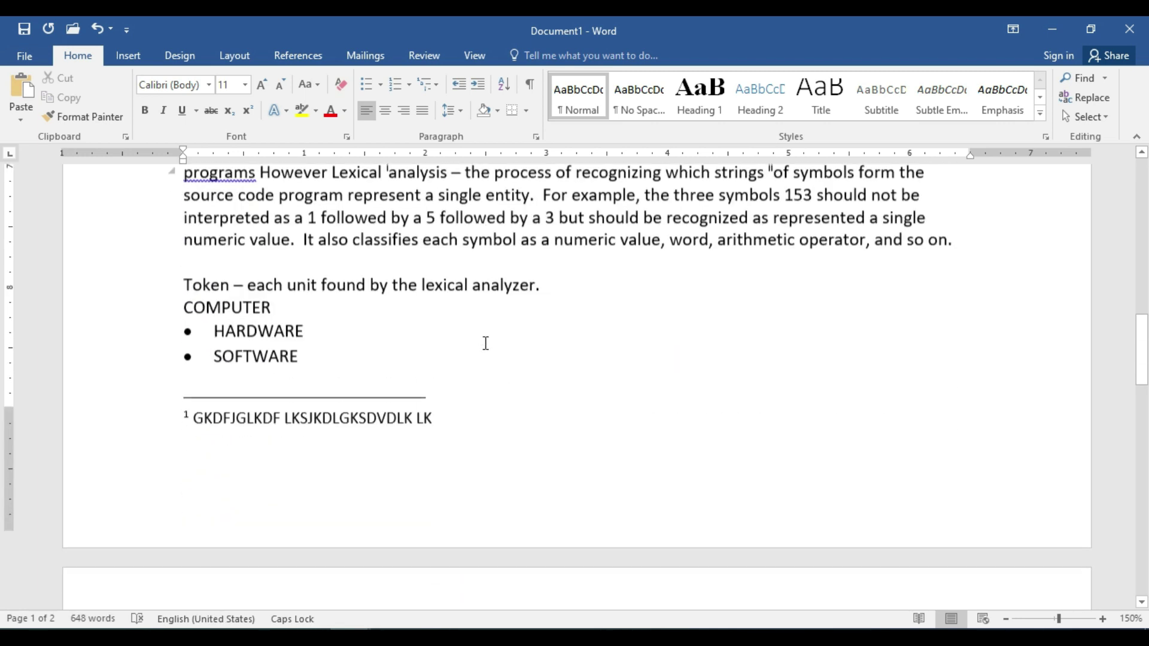
scroll(485, 343, "up", 6)
scroll(484, 341, "down", 2)
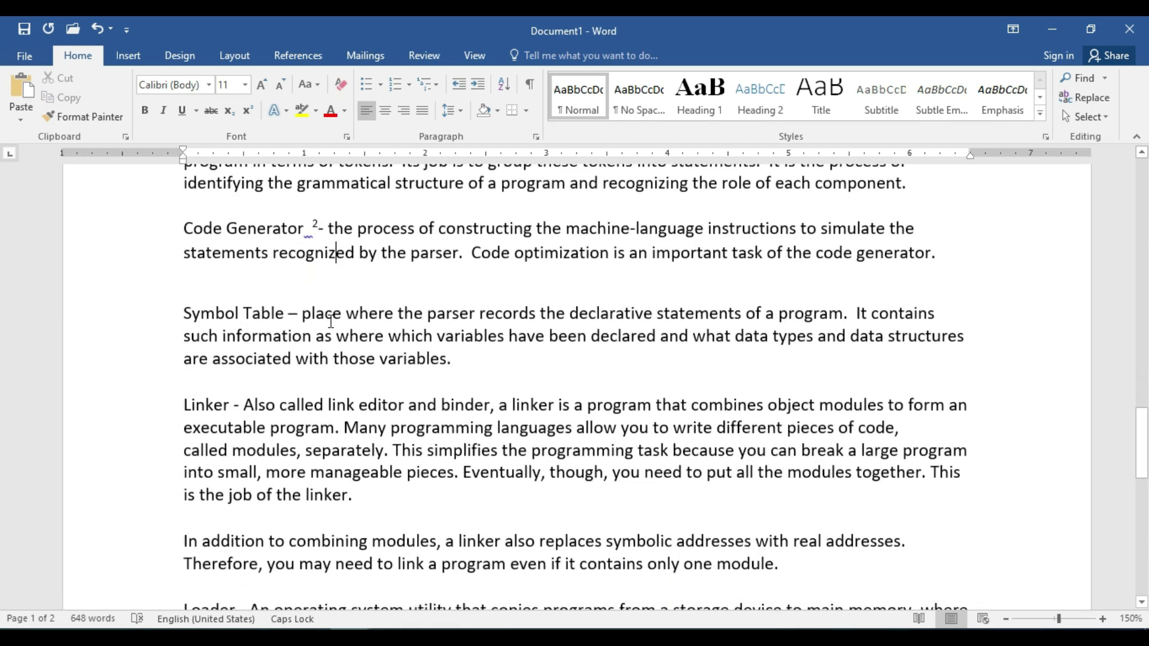
left_click_drag(336, 252, 331, 457)
key("ctrl+t")
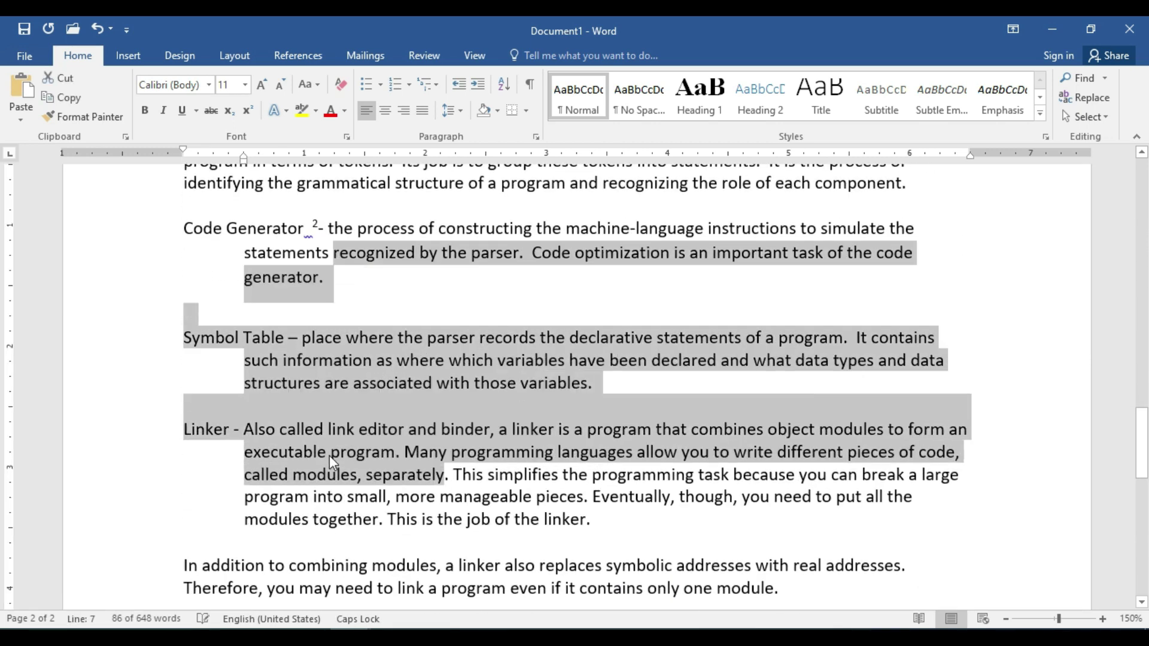
left_click(306, 453)
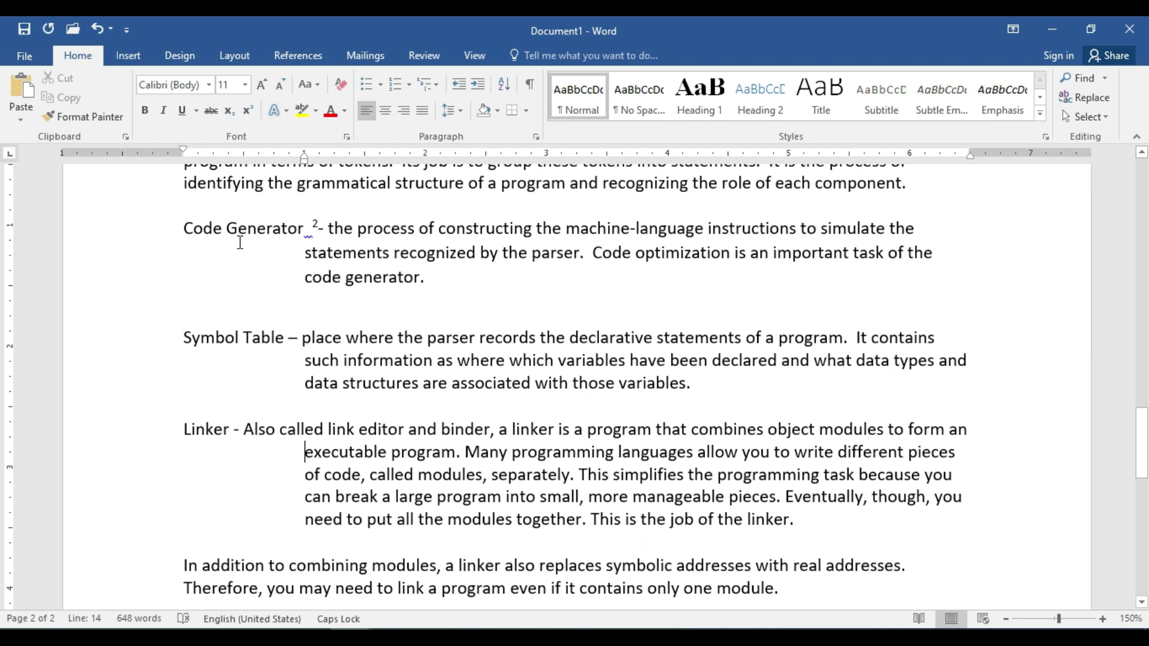
Step: Reset the paragraph formatting of the Code Generator, Symbol Table and Linker paragraphs, and check the T to X entries in Shortcutkeys.docx
left_click_drag(239, 228, 390, 521)
key("ctrl+q")
key("alt+Tab")
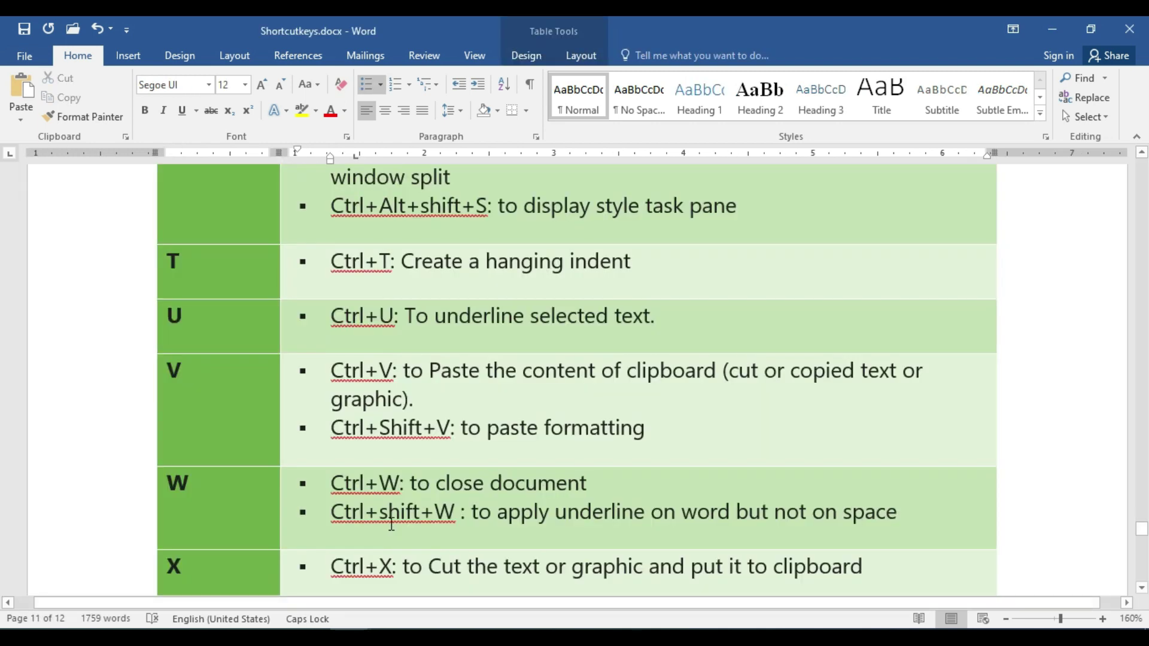
key("alt+Tab")
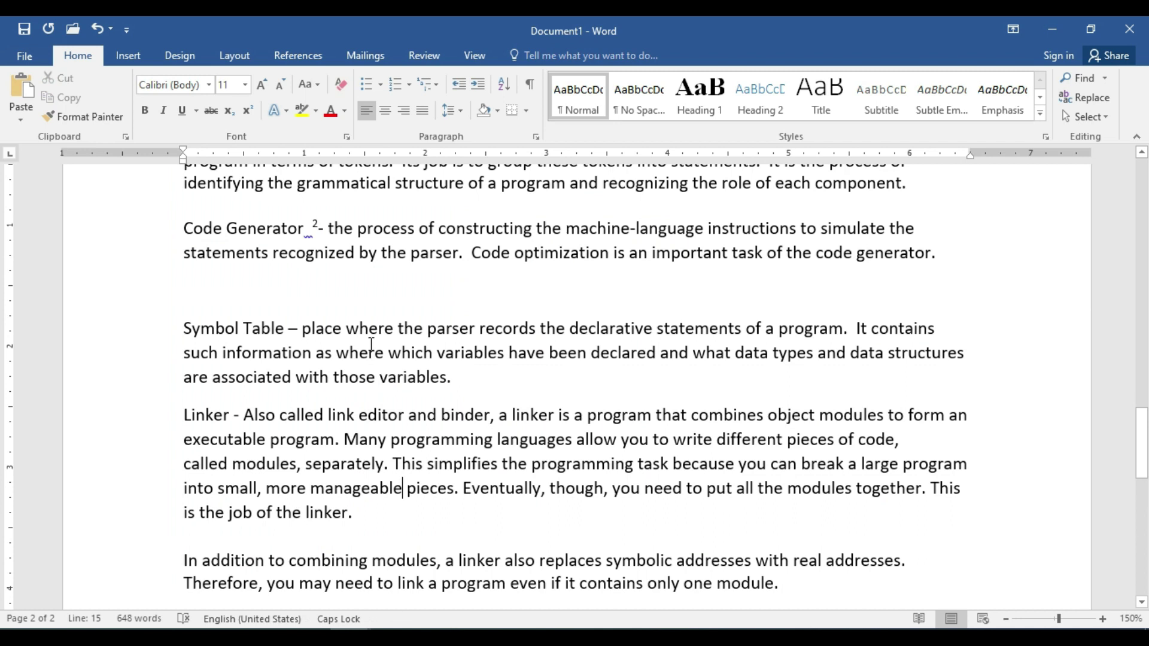
Step: Underline "program that dissects source code" in the Parser paragraph of the sample document
scroll(411, 426, "up", 4)
scroll(411, 426, "down", 2)
left_click_drag(283, 278, 509, 281)
key("ctrl+u")
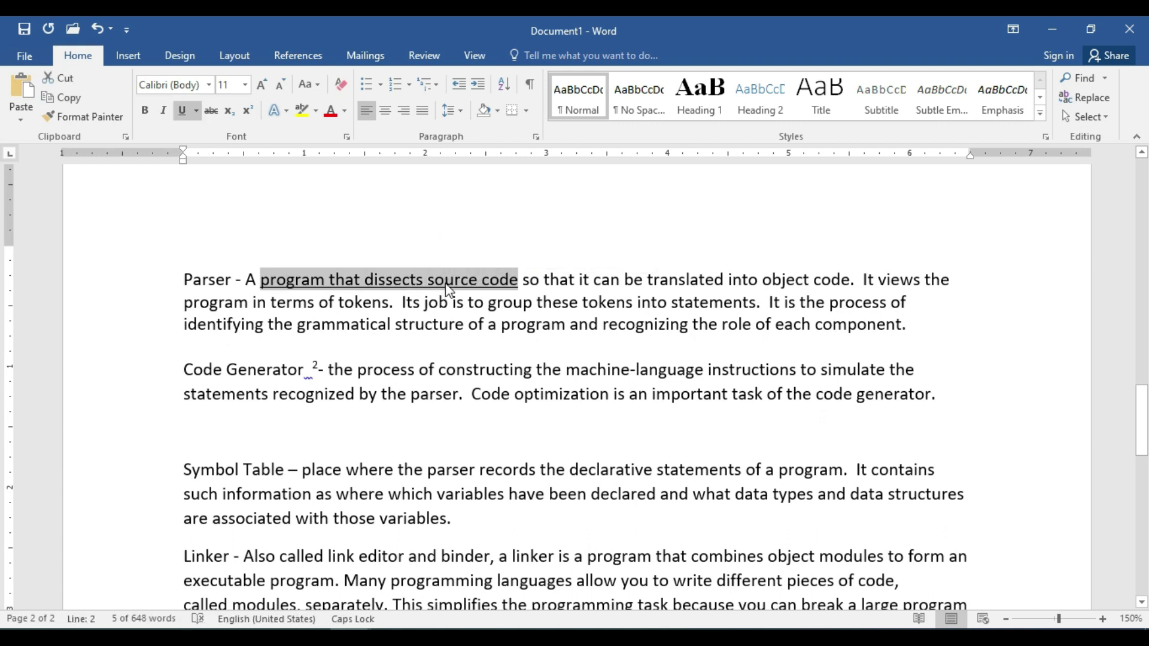
left_click(456, 324)
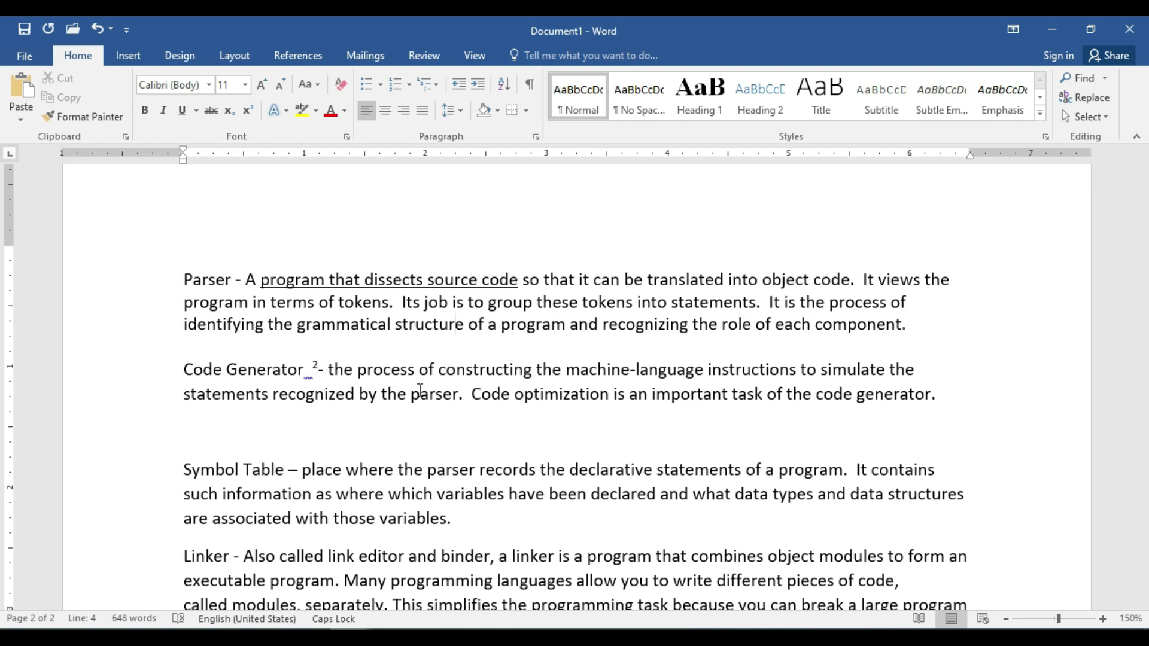
Step: Delete the separate "succession" and "source code" lines on page 1, and undo the deletion
scroll(420, 390, "up", 12)
scroll(421, 390, "down", 7)
scroll(420, 390, "down", 5)
scroll(422, 390, "up", 5)
scroll(422, 390, "up", 12)
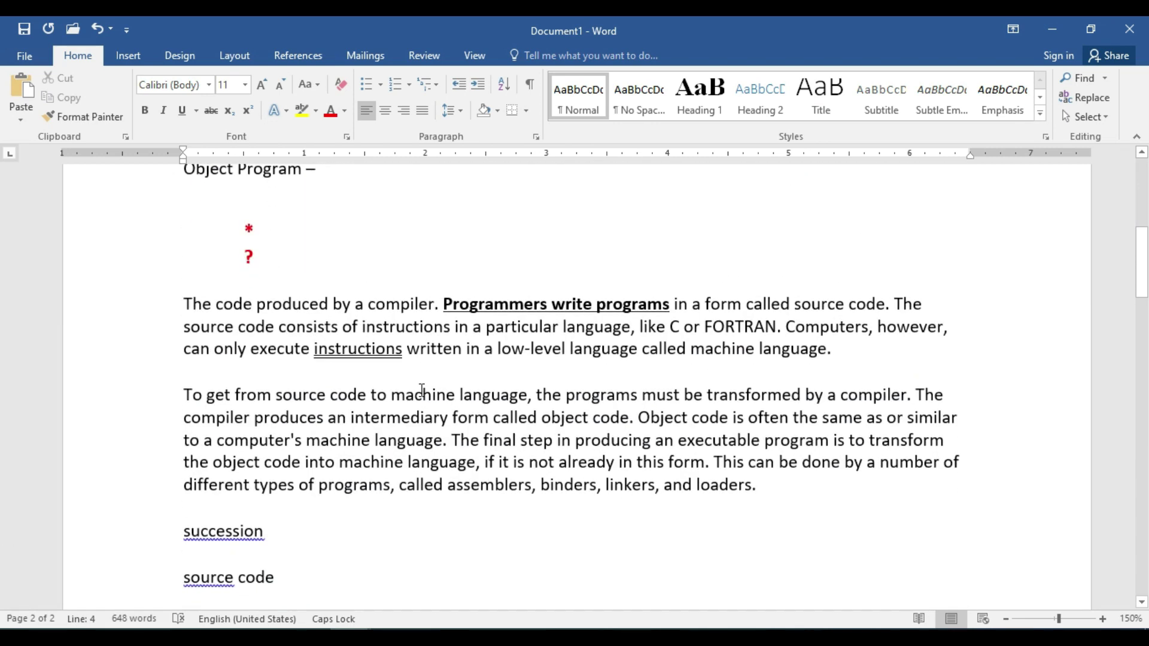
scroll(422, 390, "down", 3)
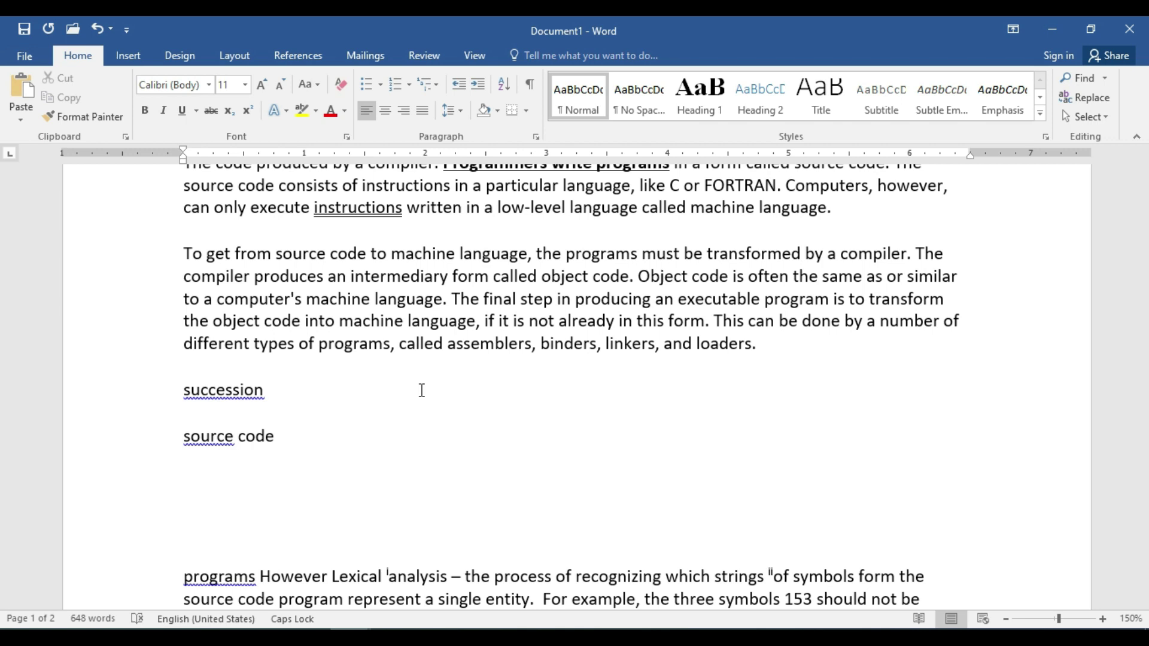
left_click(308, 481)
left_click(111, 401, "shift")
key("Delete")
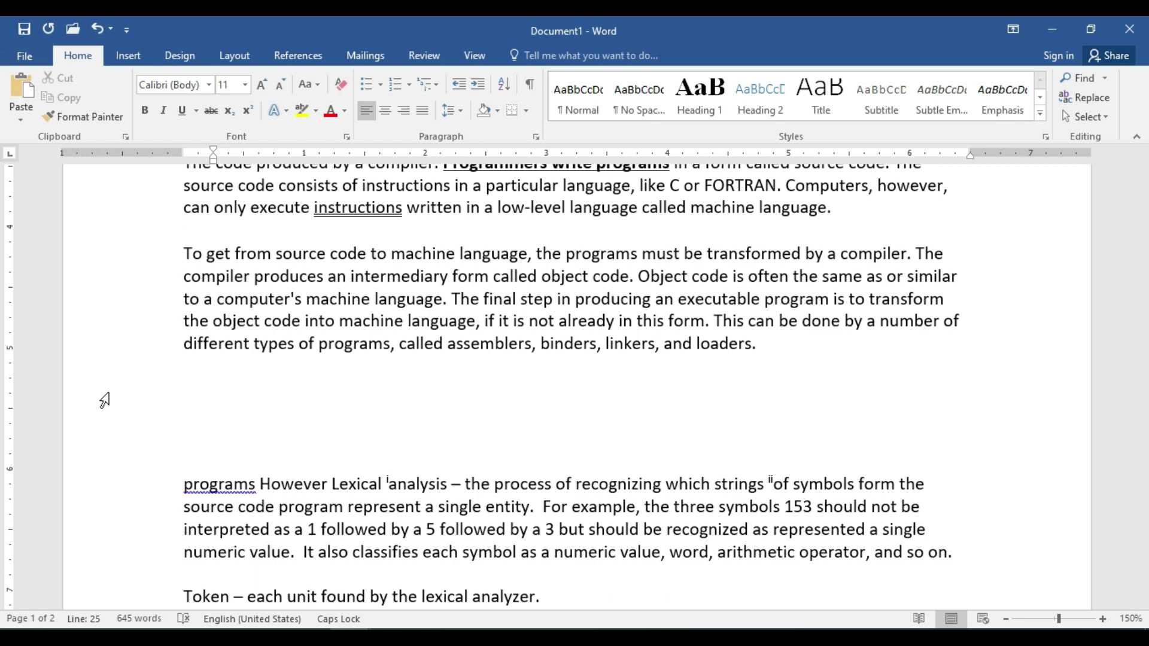
key("ctrl+z")
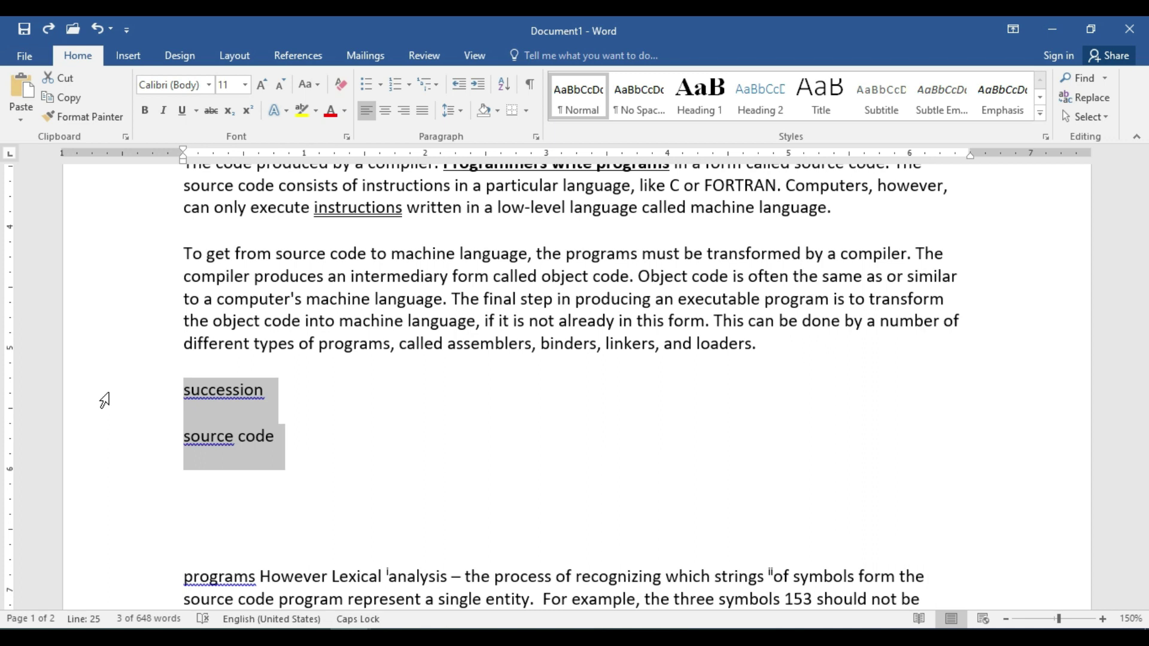
Step: Enter the trial text "DF DF D" on an indented line below "source code", and undo the entry
double_click(259, 509)
type("DF DF D")
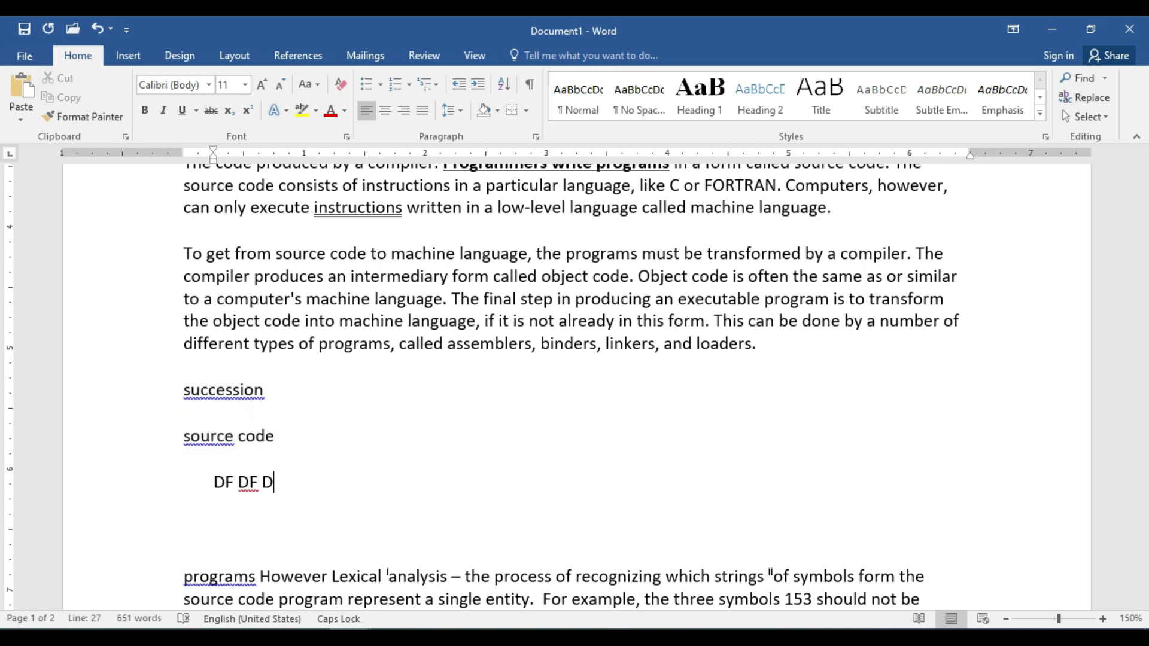
key("ctrl+z")
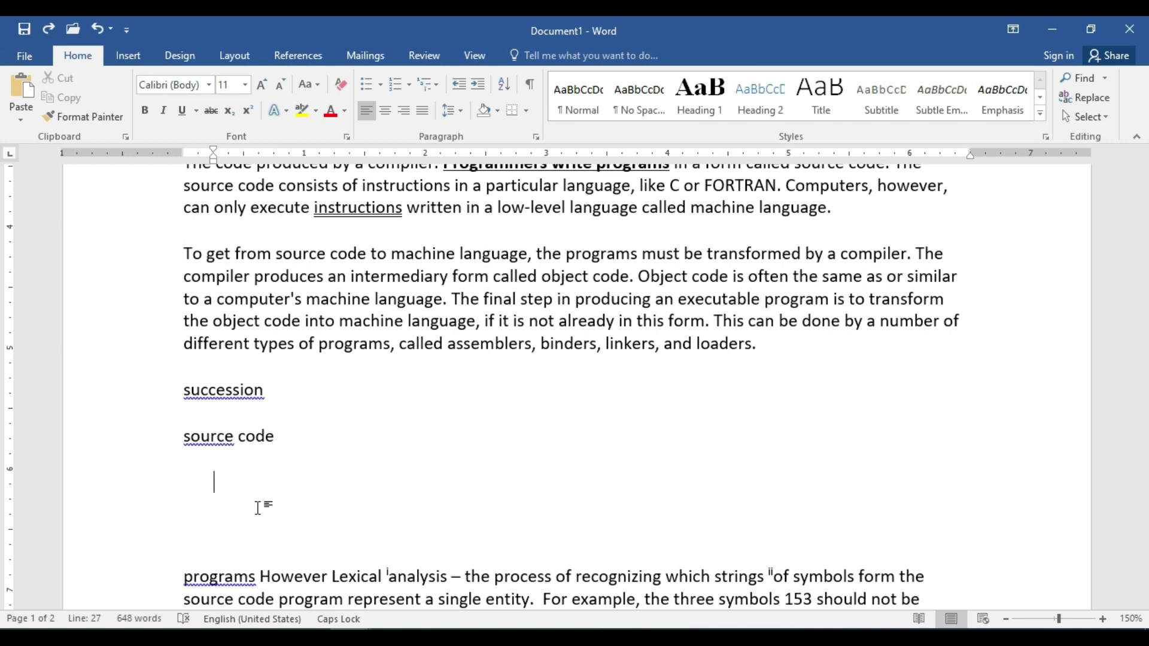
Step: Append "DSF SDF" to the end of the paragraph beginning "To get from source code to machine language"
left_click(711, 345)
left_click(806, 345)
type("DSF SDF")
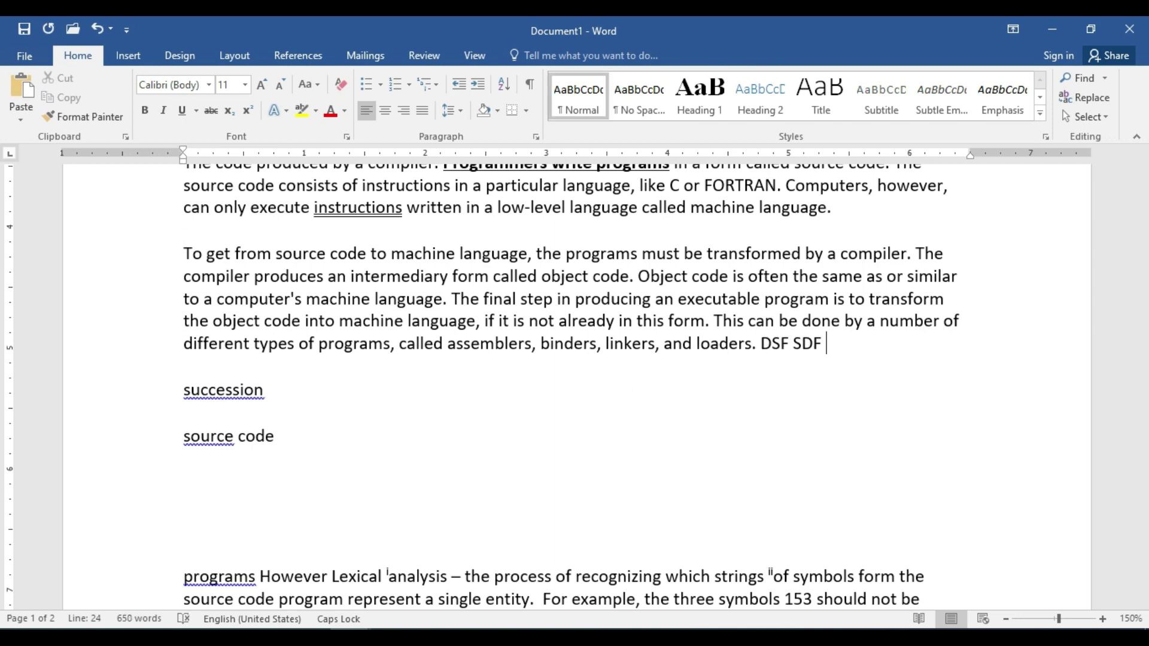
Step: Delete the whole "To get from source code" paragraph, and undo both the deletion and the added "DSF SDF" text
double_click(935, 320)
triple_click(935, 320)
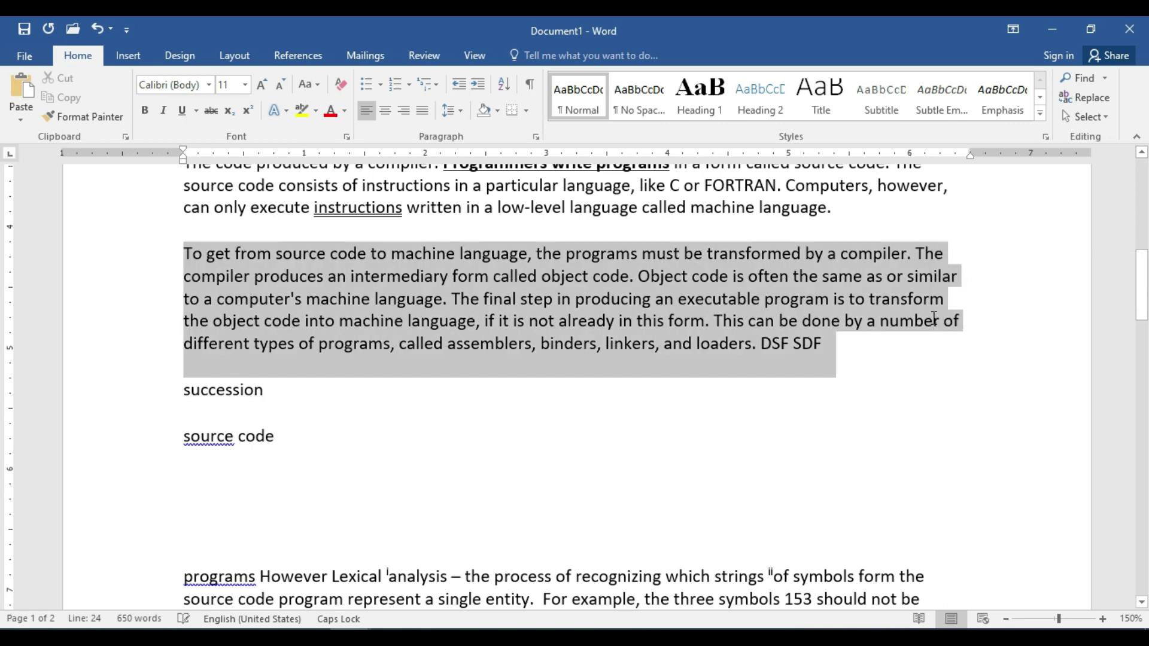
key("Delete")
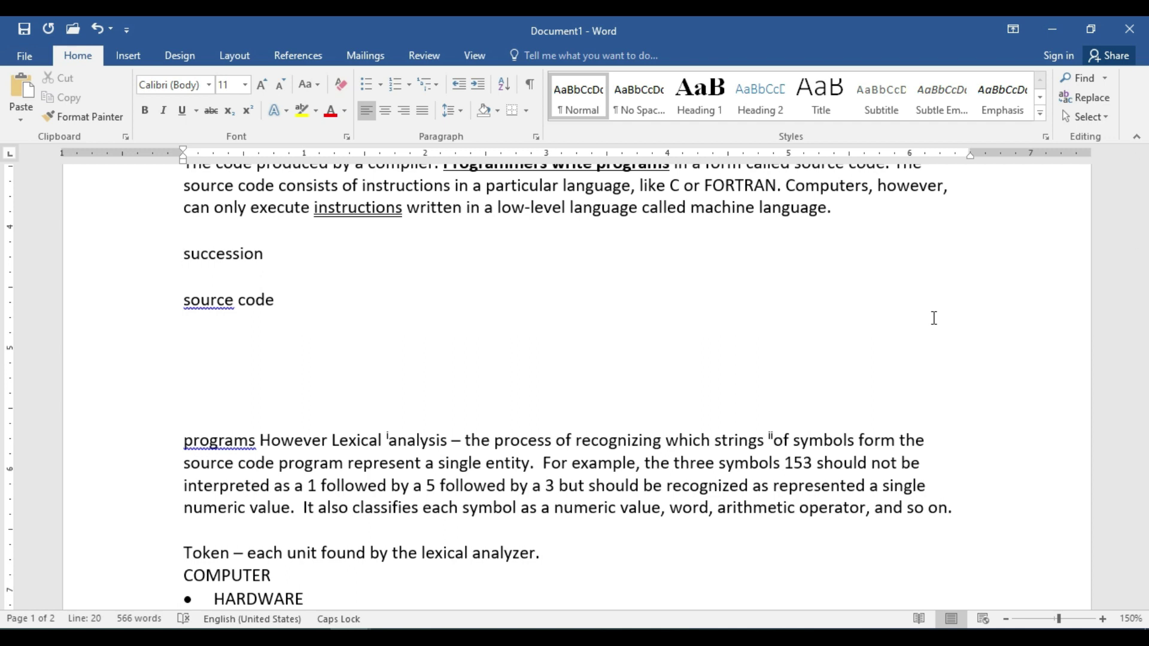
key("ctrl+z")
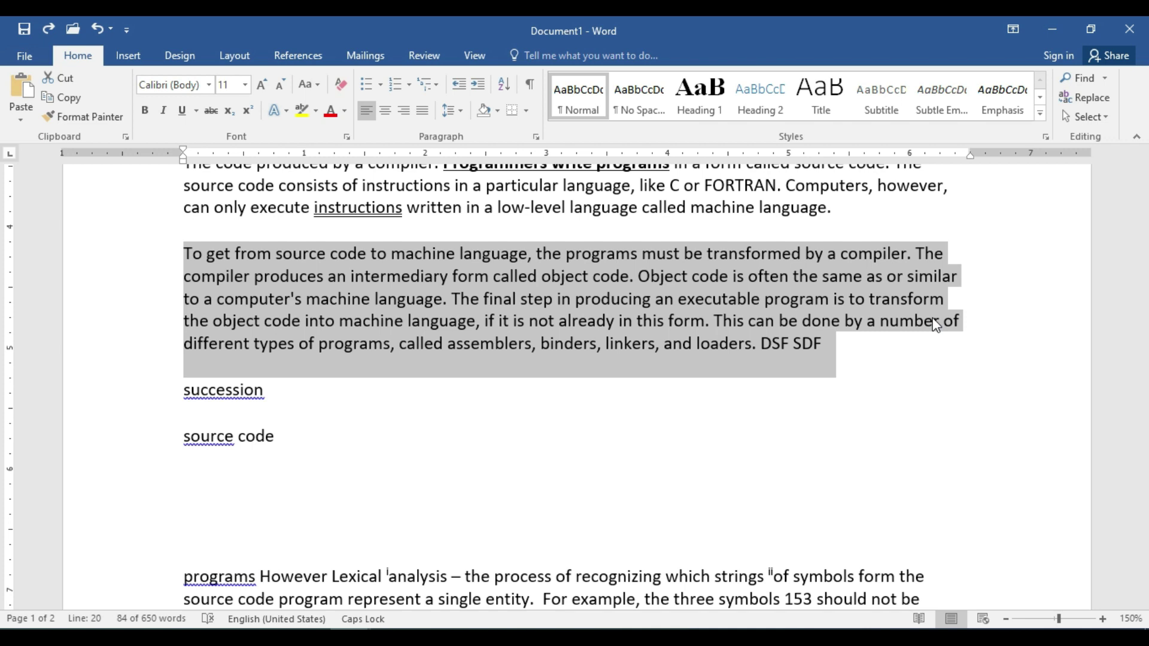
key("ctrl+z")
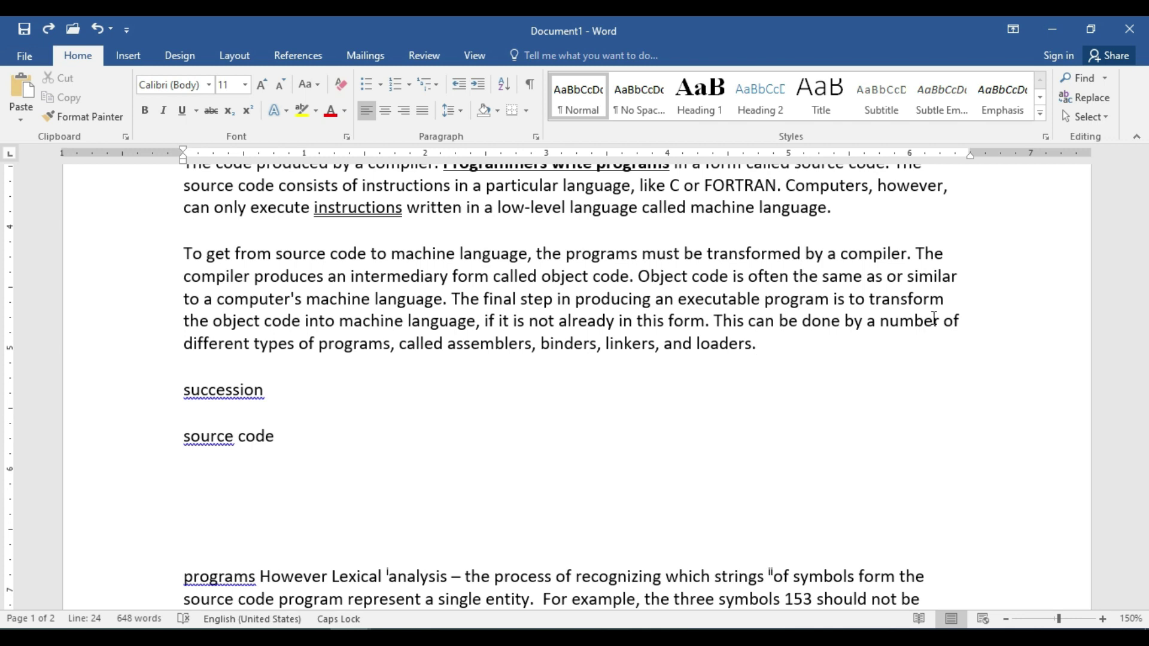
Step: Redo the "DSF SDF" entry and the paragraph deletion, and undo the deletion once more
type("DSF SDF")
key("ctrl+y")
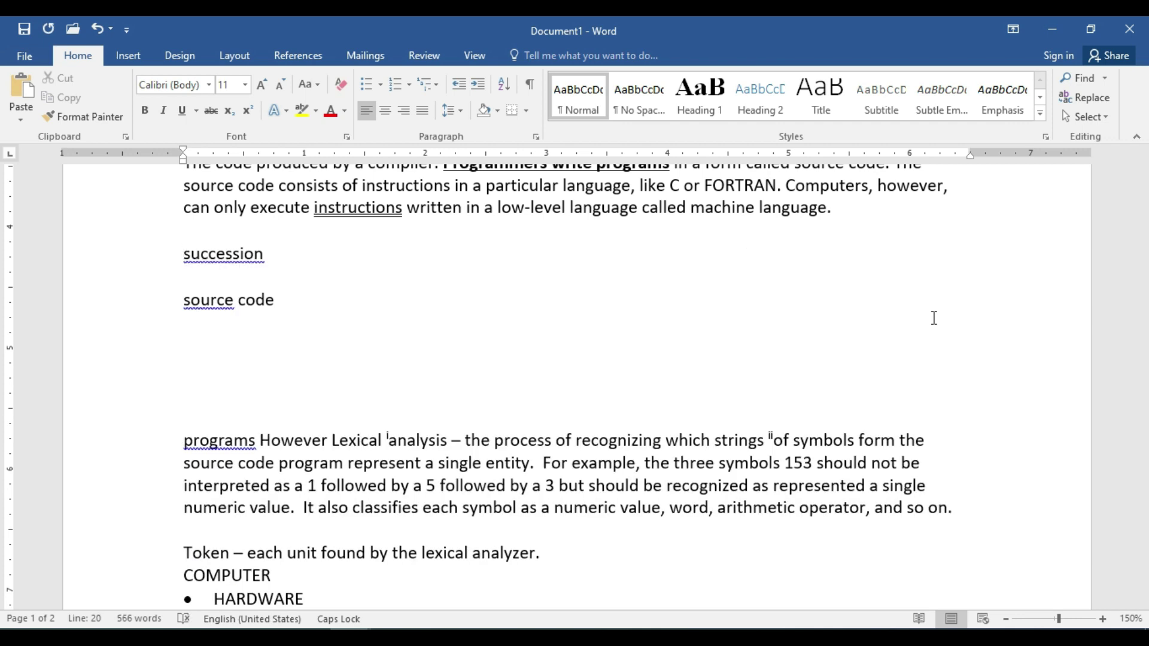
key("ctrl+z")
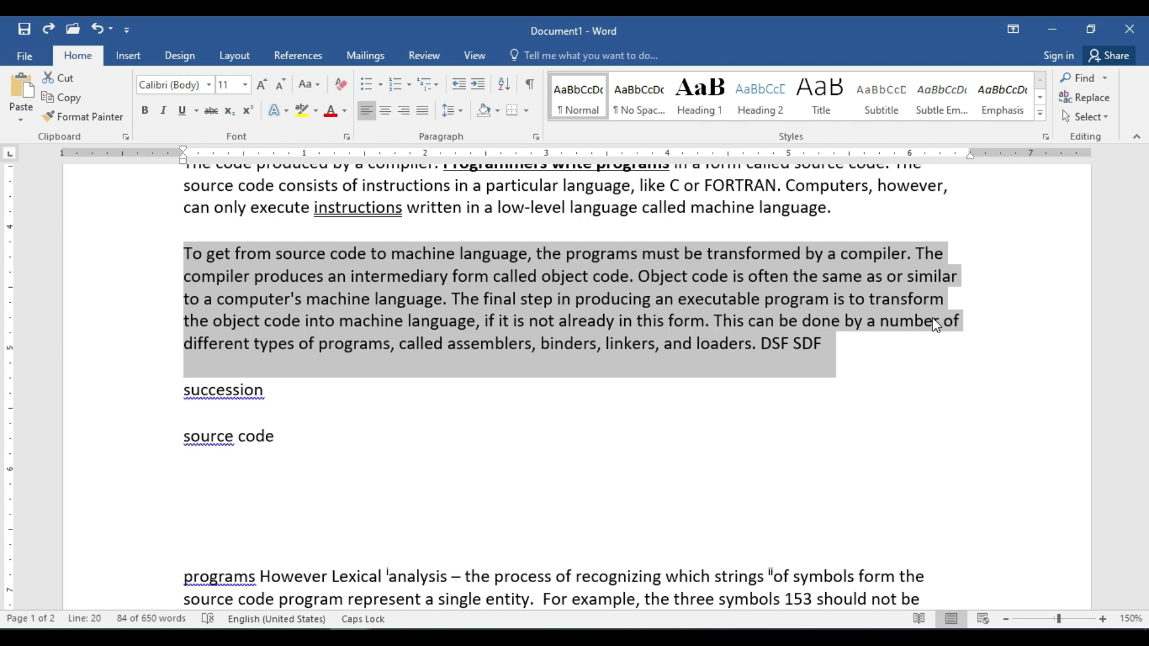
Step: Add a new line reading "STUDYCOMPUTER" directly below the paragraph ending in "DSF SDF"
left_click(835, 347)
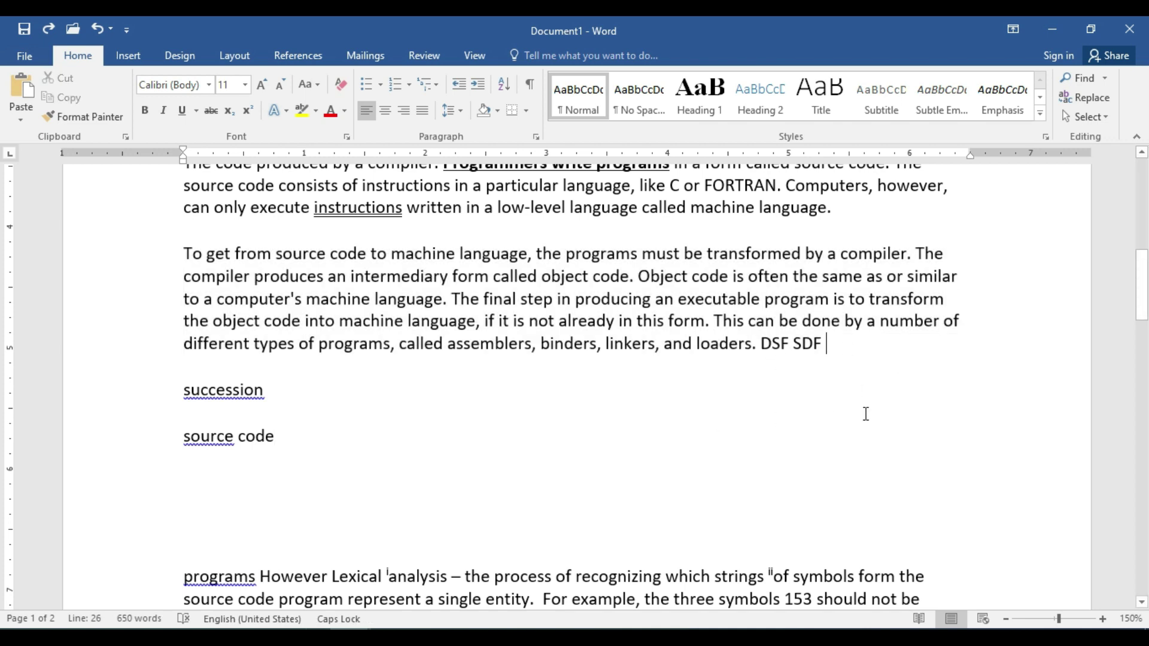
key("Return")
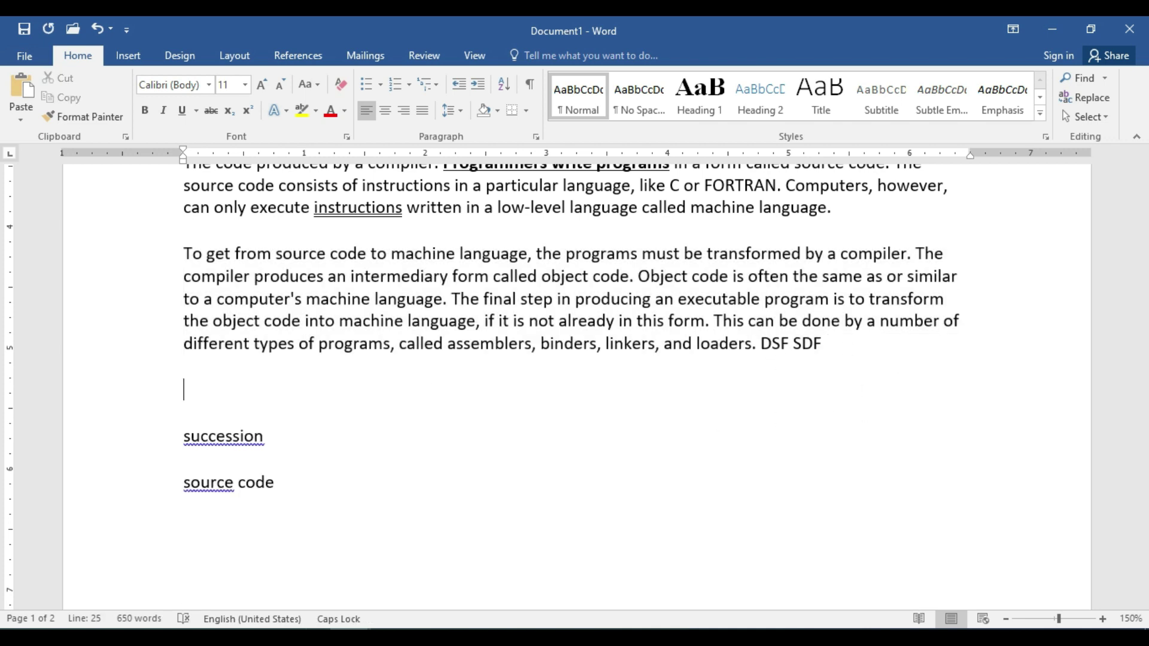
type("RAI")
key("BackSpace")
key("BackSpace")
key("BackSpace")
type("STUDYCOMPUTER")
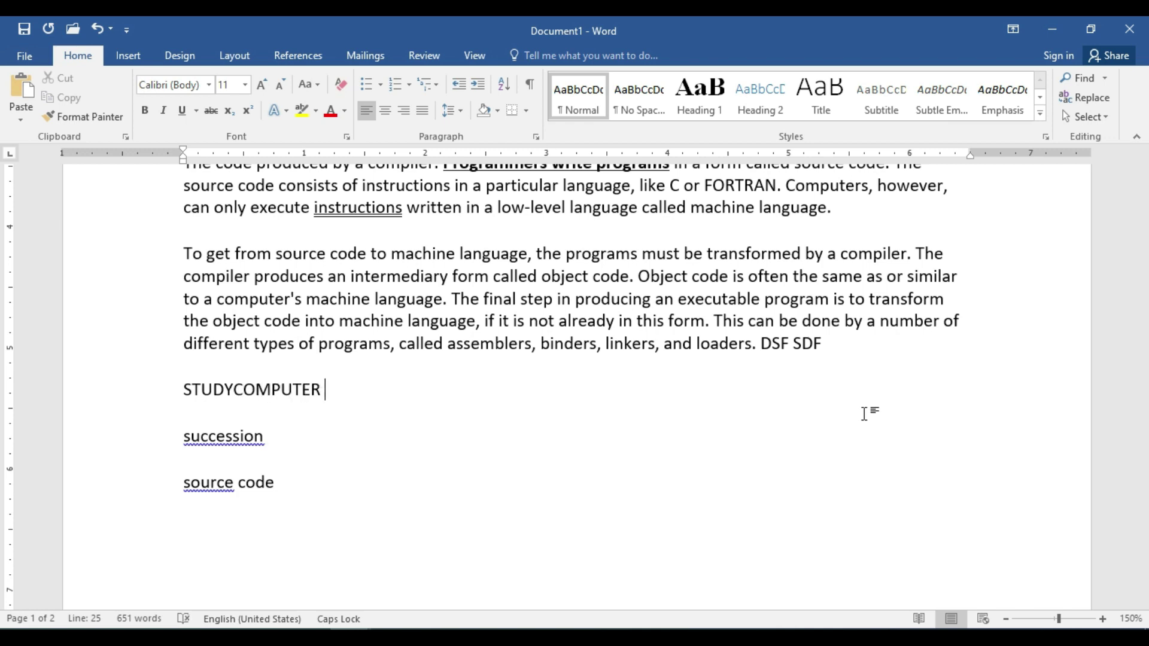
Step: Repeat the "STUDYCOMPUTER" line five more times above the "succession" line
key("ctrl+v")
key("ctrl+v")
key("ctrl+v")
key("ctrl+v")
key("ctrl+v")
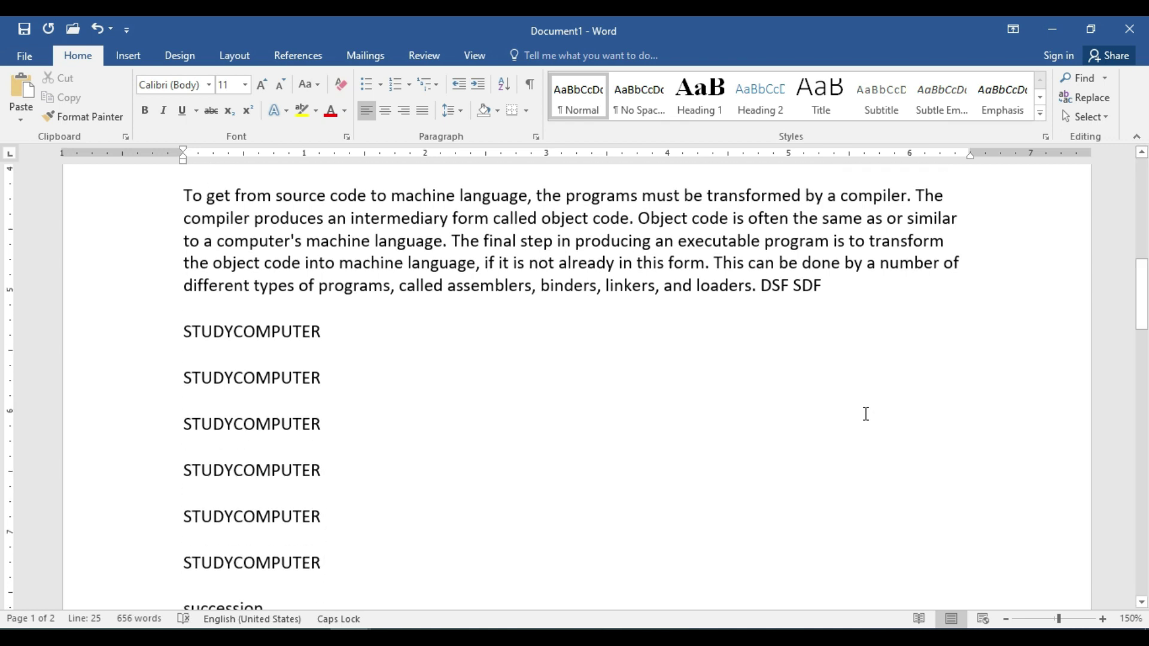